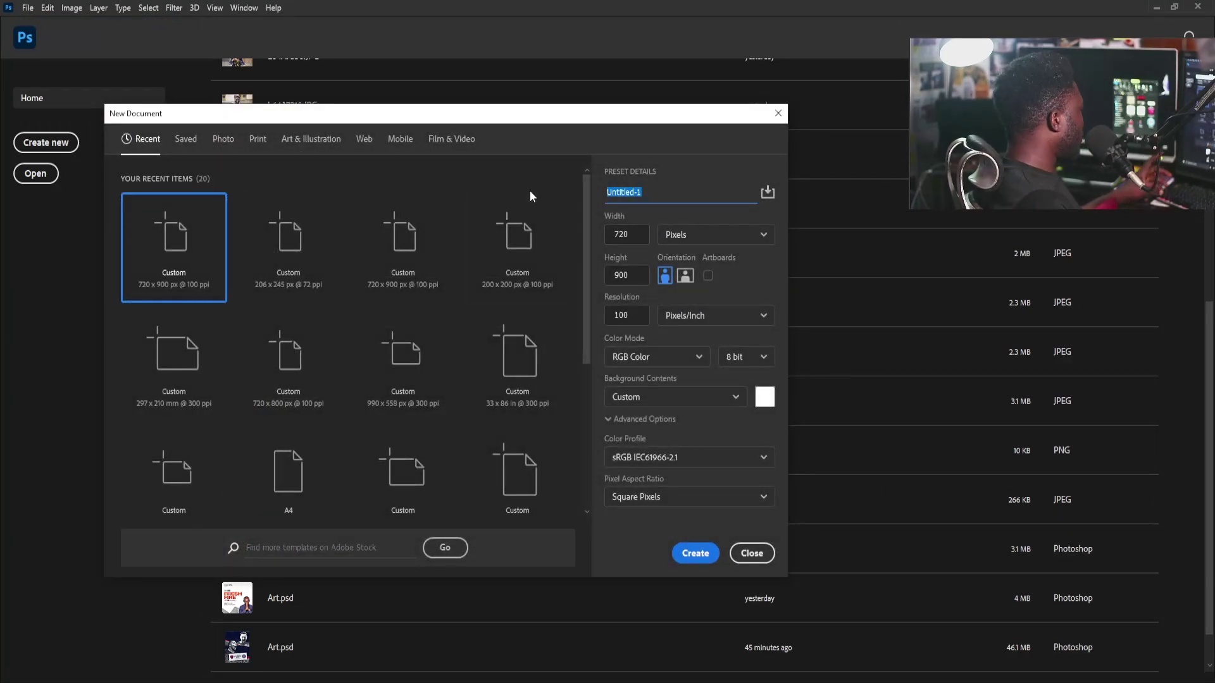
- Create a 720 x 900 px RGB document named SP at 100 pixels/inch with white background contents
{"action": "type", "text": "SP"}
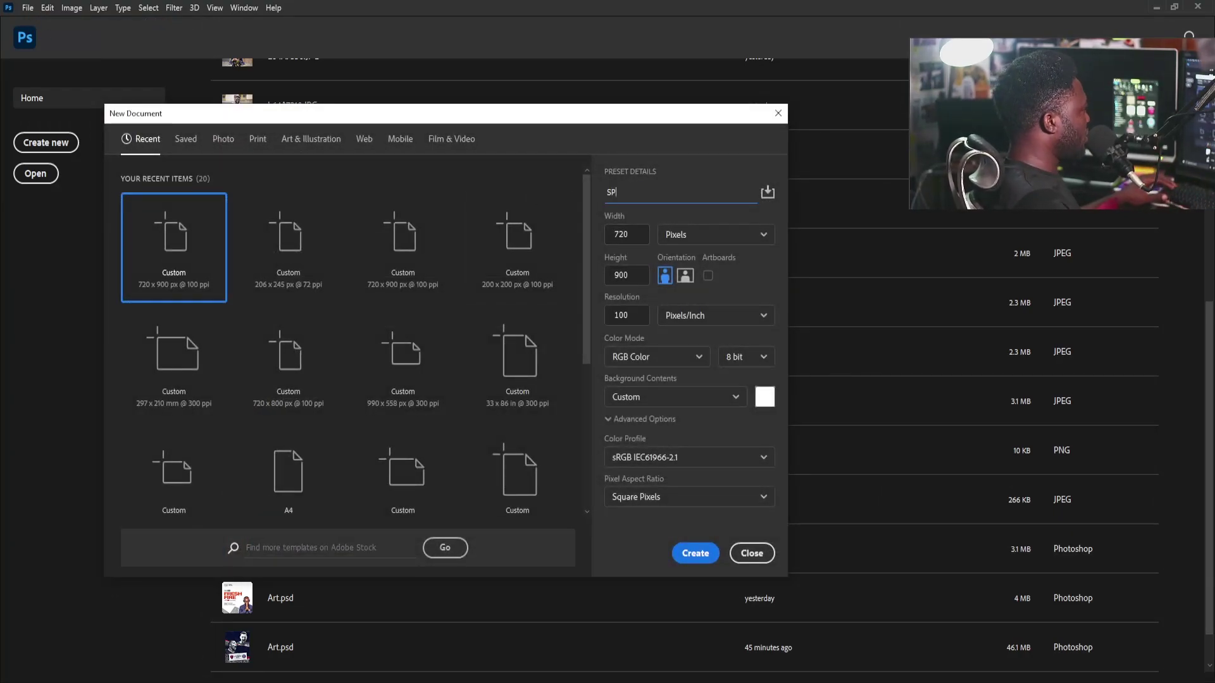
{"action": "key", "text": "Tab"}
{"action": "left_click", "coordinate": [636, 278]}
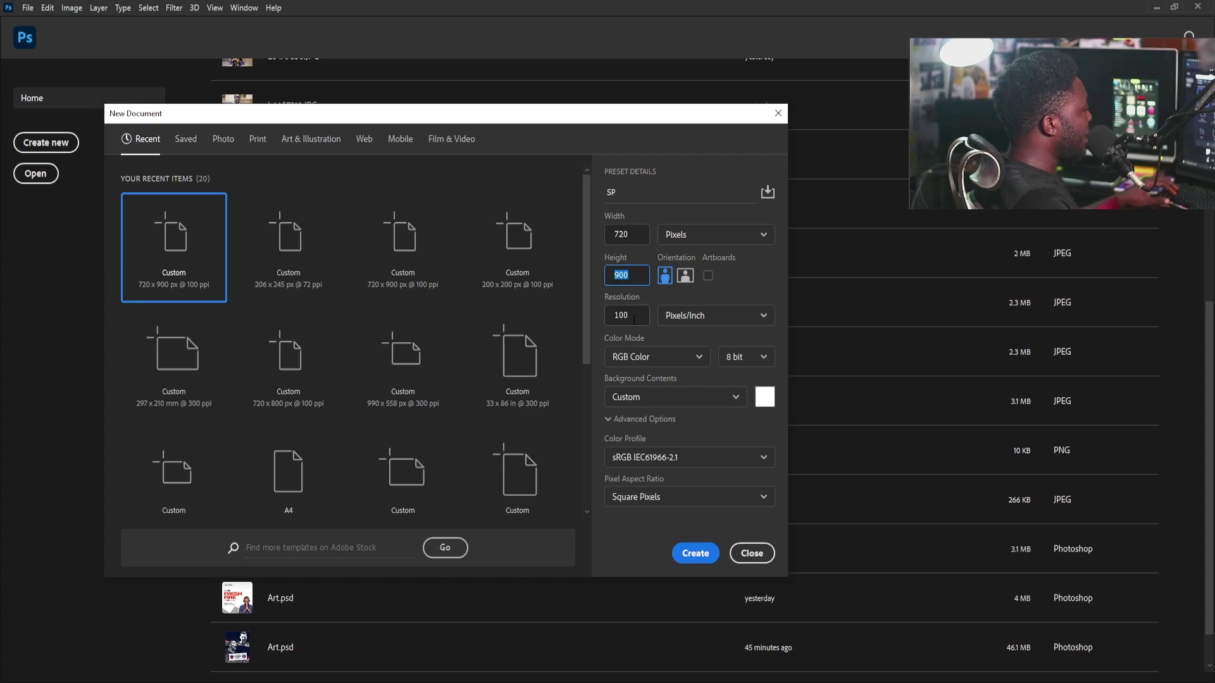
{"action": "key", "text": "Tab"}
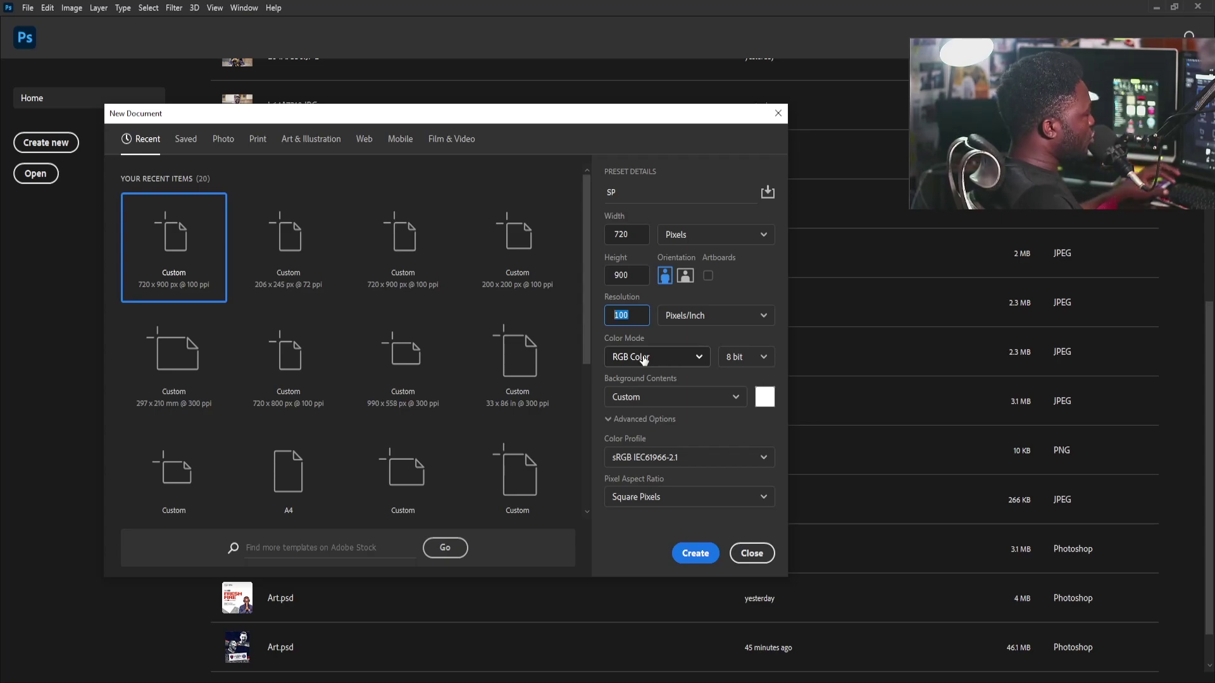
{"action": "left_click", "coordinate": [666, 396]}
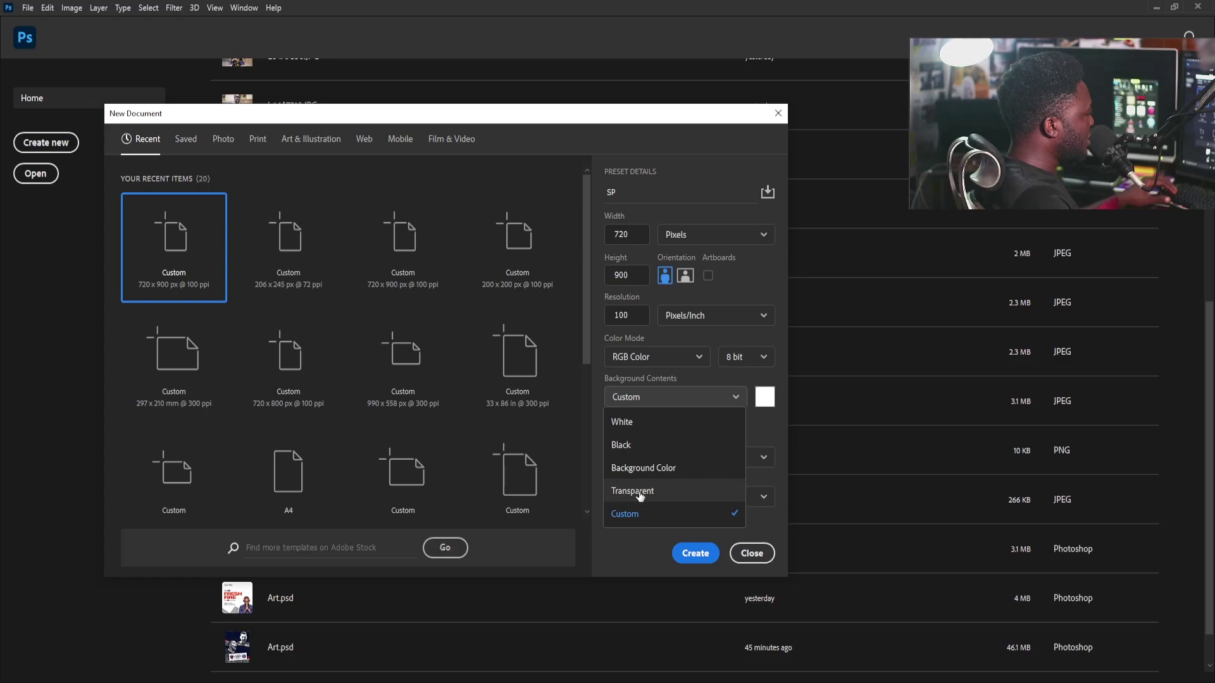
{"action": "left_click", "coordinate": [622, 422]}
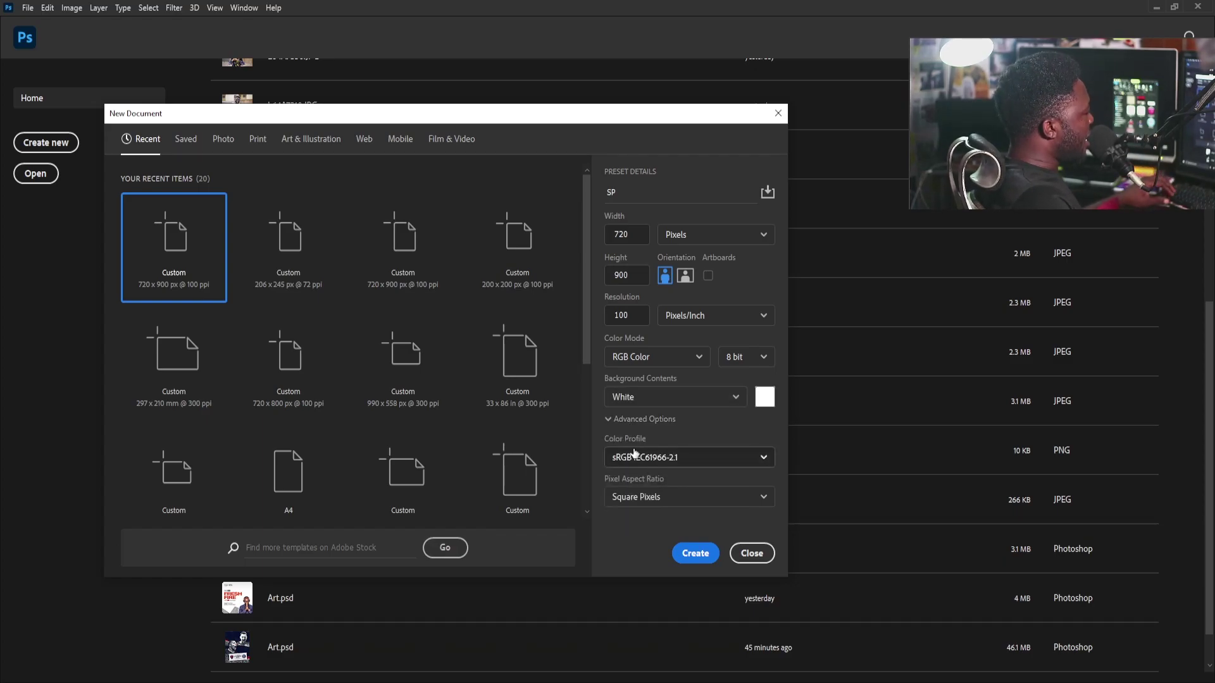
{"action": "left_click", "coordinate": [699, 552]}
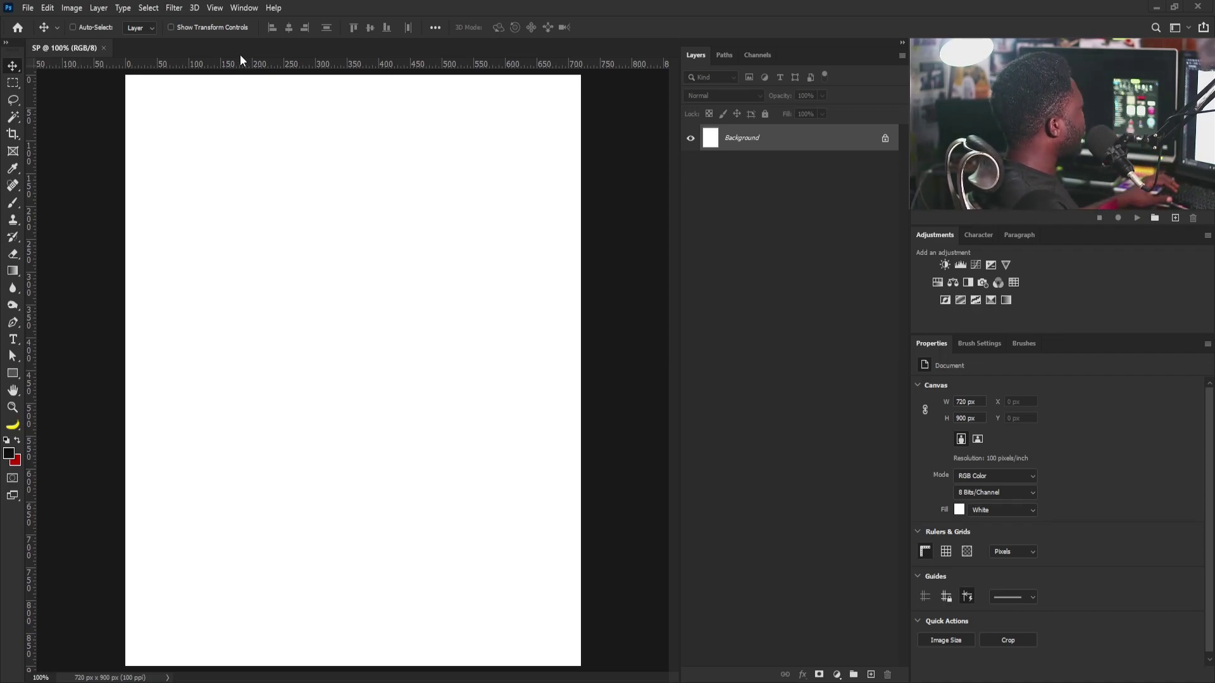
- Show the pattern presets and try to import the CG_Halftone_Pattern file from the EXcercise_Files folder
{"action": "left_click", "coordinate": [246, 9]}
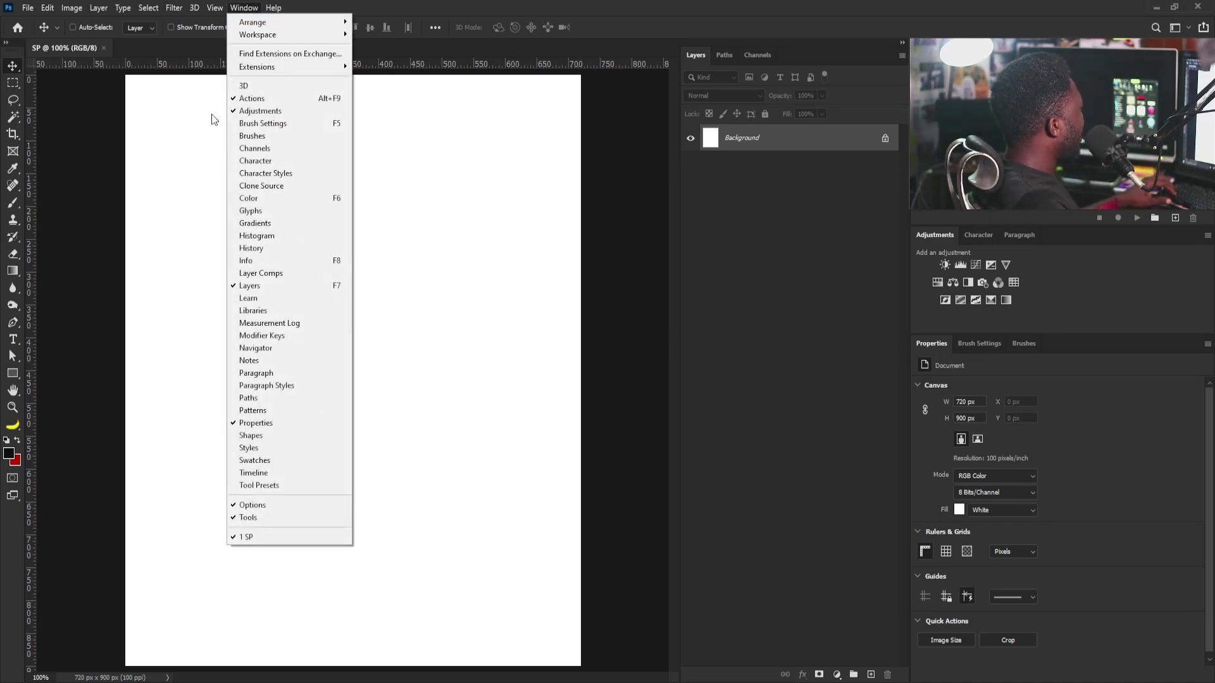
{"action": "left_click", "coordinate": [273, 411]}
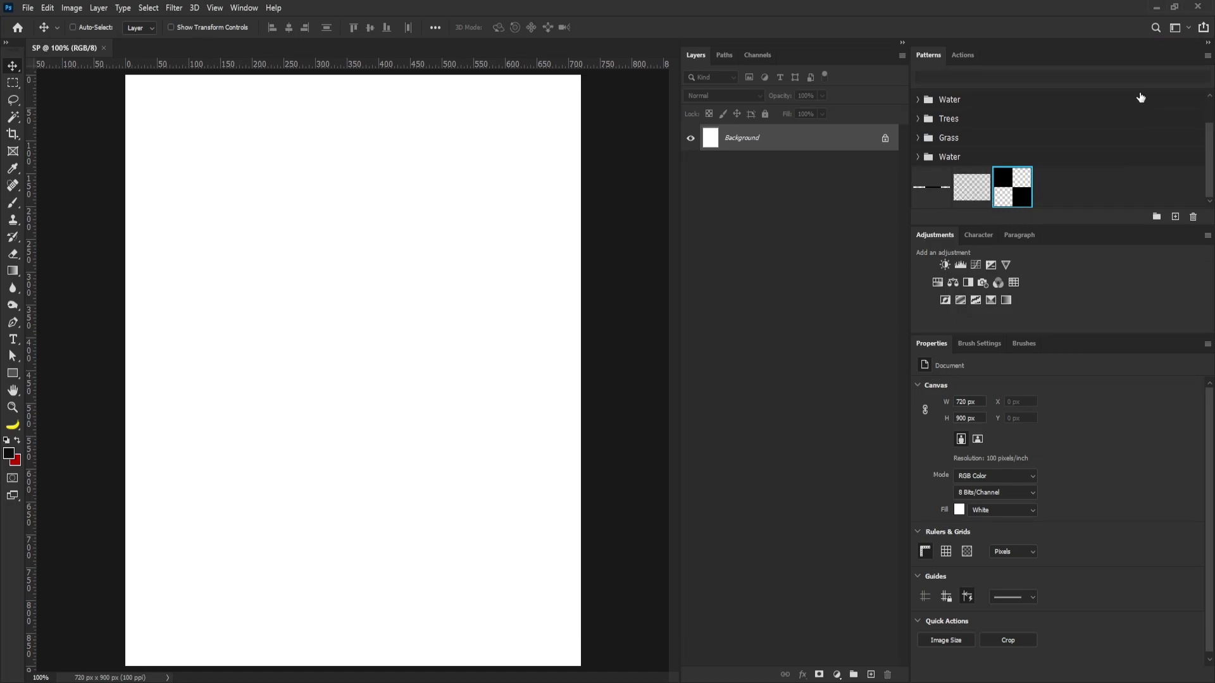
{"action": "left_click", "coordinate": [1206, 57]}
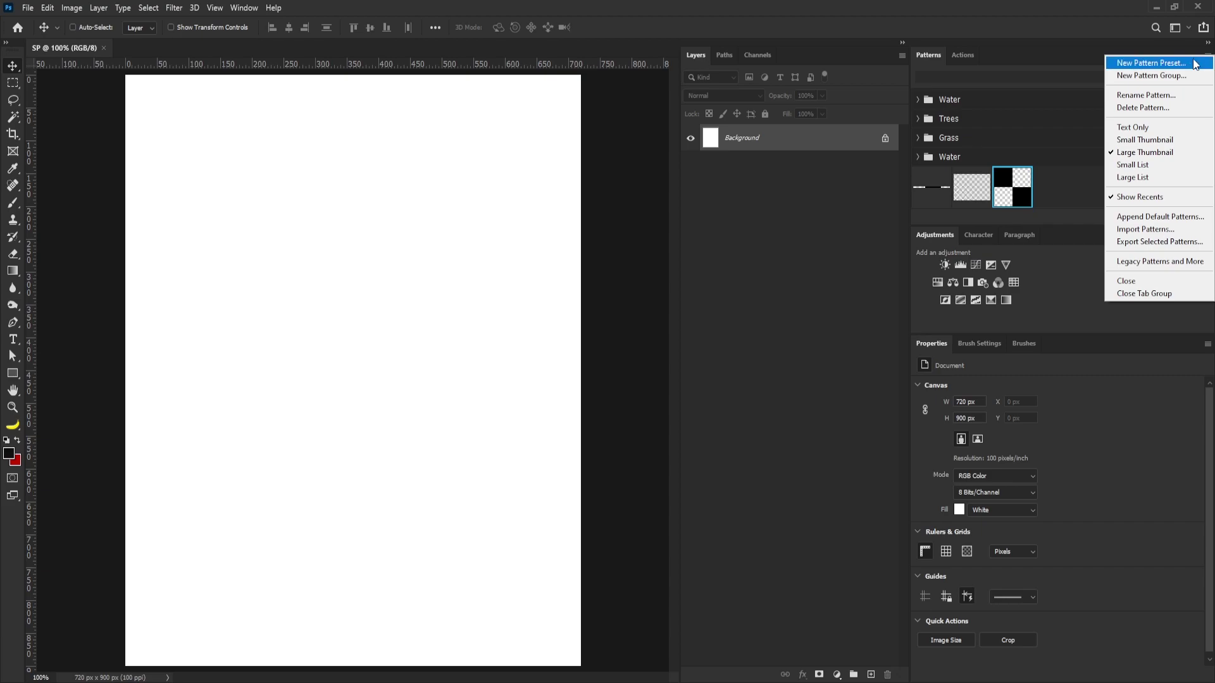
{"action": "left_click", "coordinate": [1139, 229]}
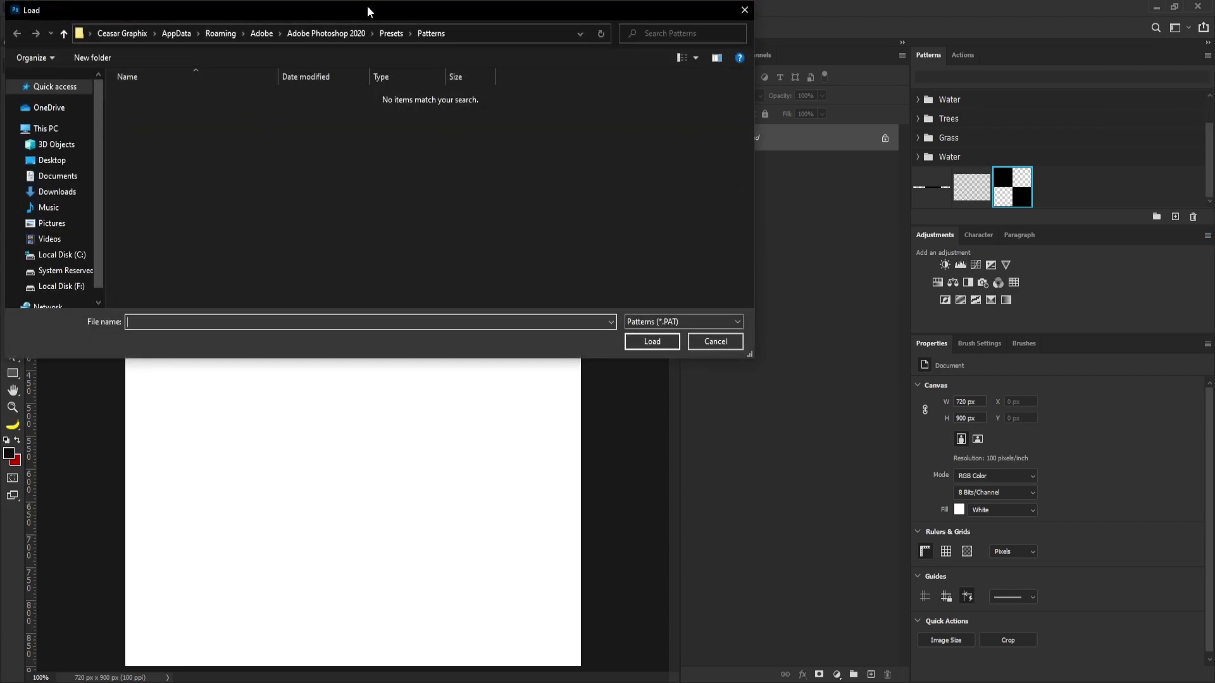
{"action": "left_click_drag", "start_coordinate": [367, 11], "coordinate": [428, 69]}
{"action": "left_click", "coordinate": [120, 344]}
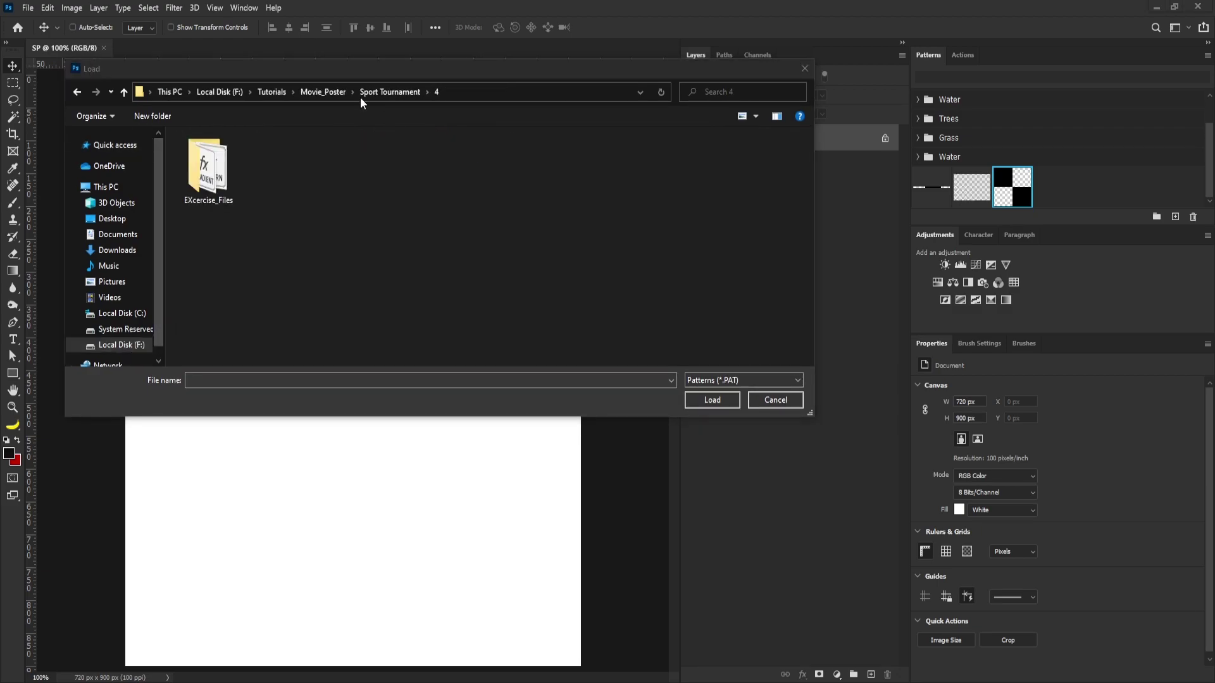
{"action": "double_click", "coordinate": [208, 167]}
{"action": "left_click", "coordinate": [226, 163]}
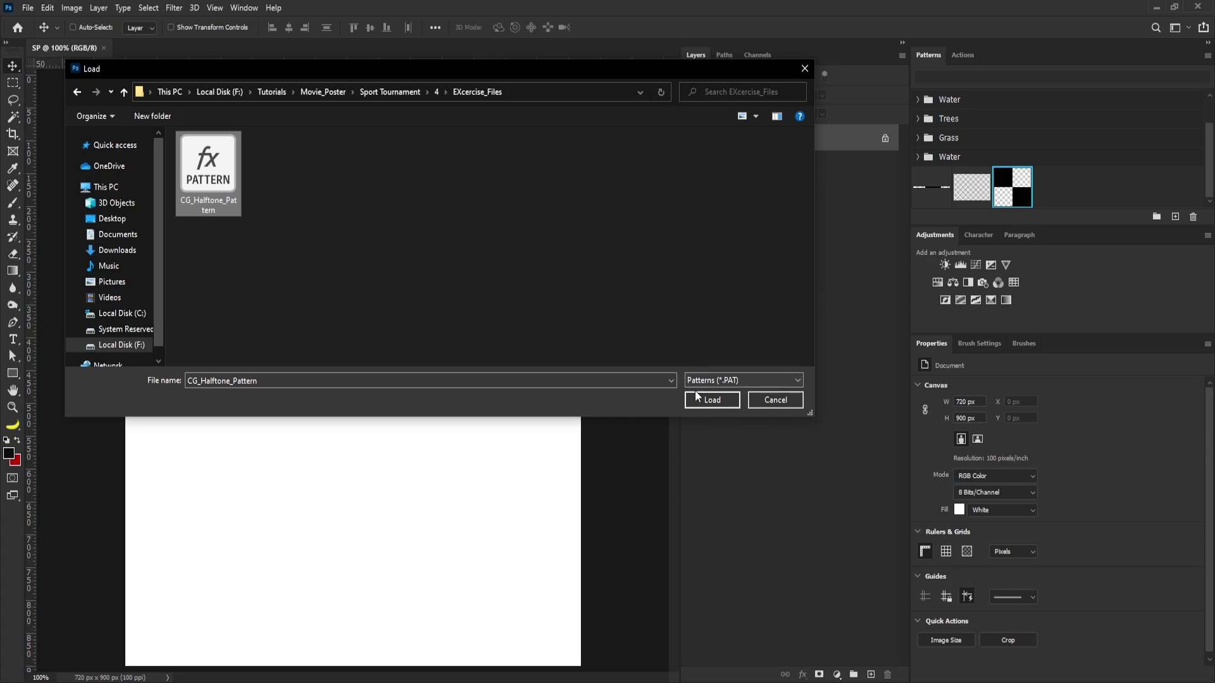
{"action": "left_click", "coordinate": [711, 401]}
{"action": "left_click", "coordinate": [775, 400]}
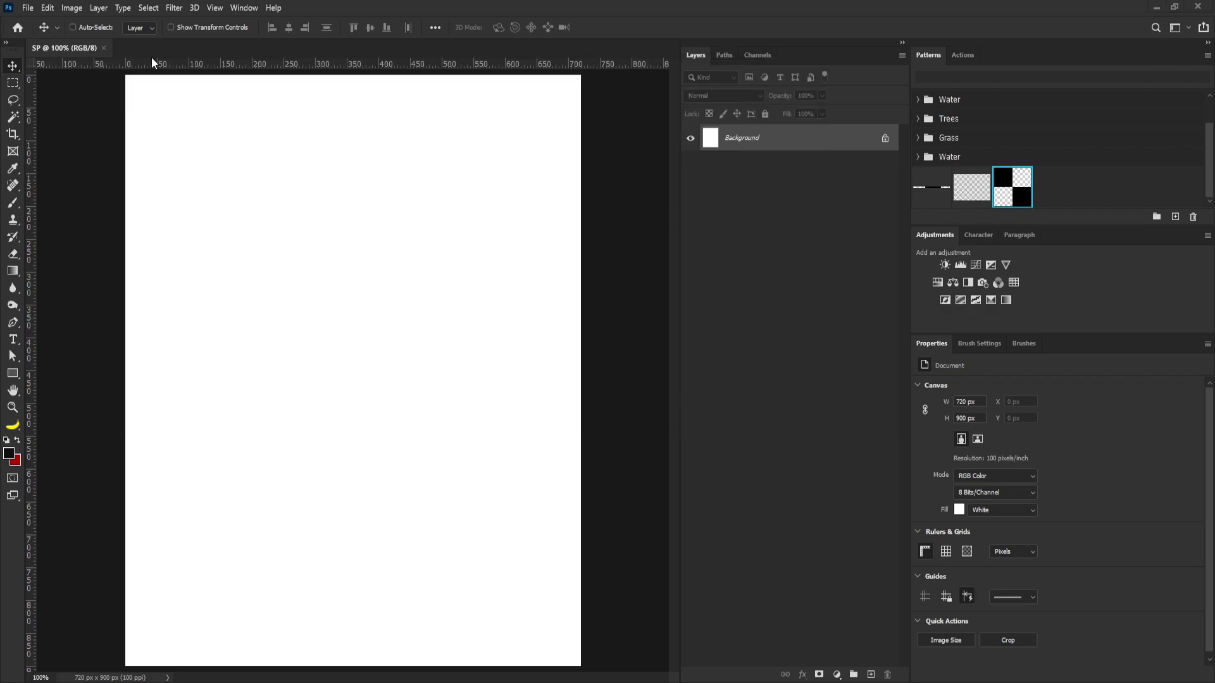
- Try to import the CG_Sport_Gradient file from EXcercise_Files into the gradient presets, and close the gradient presets
{"action": "left_click", "coordinate": [241, 8]}
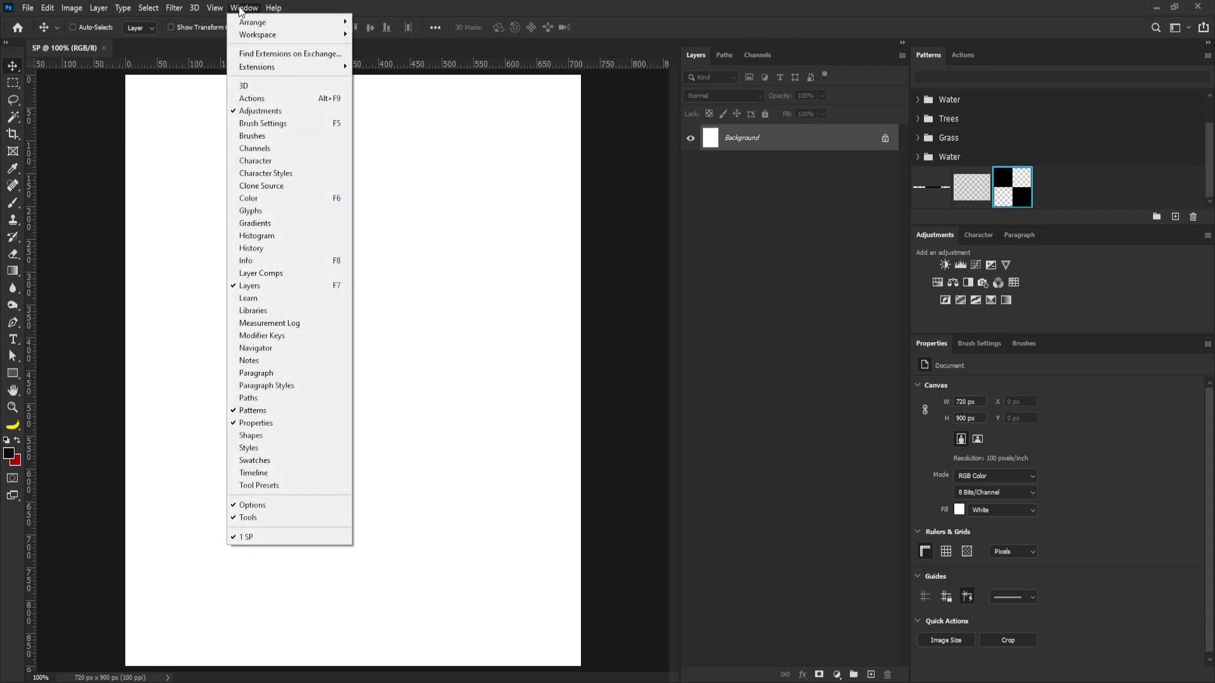
{"action": "left_click", "coordinate": [273, 225]}
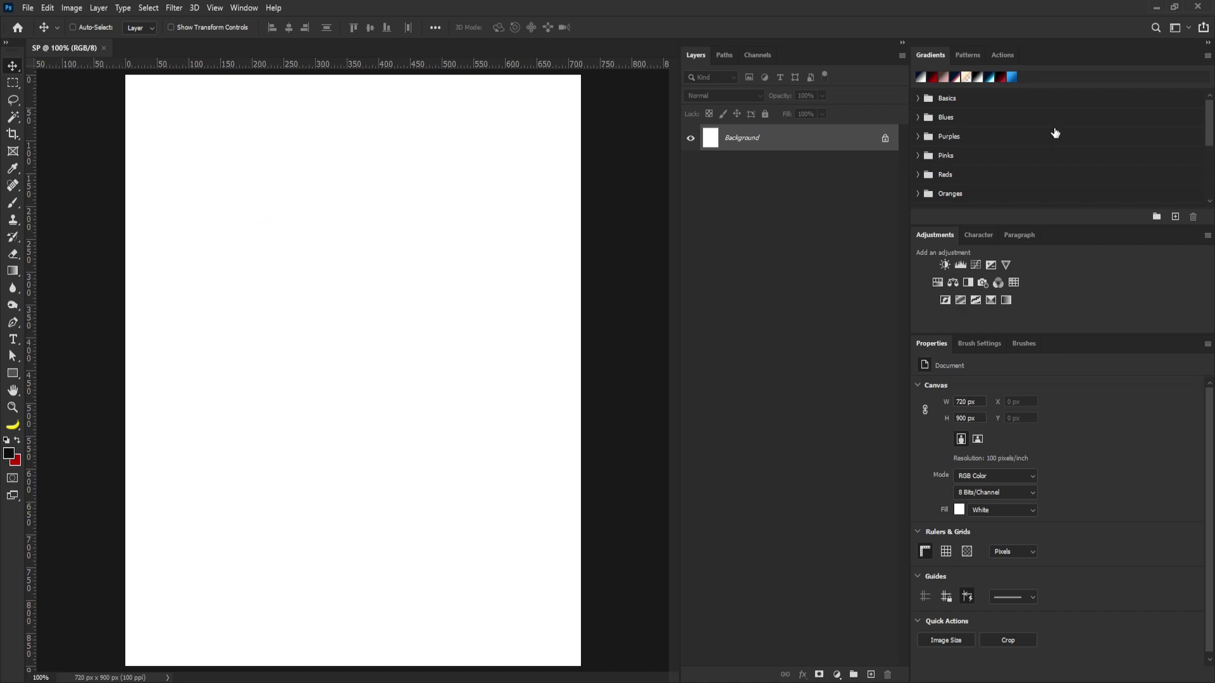
{"action": "left_click", "coordinate": [1207, 57]}
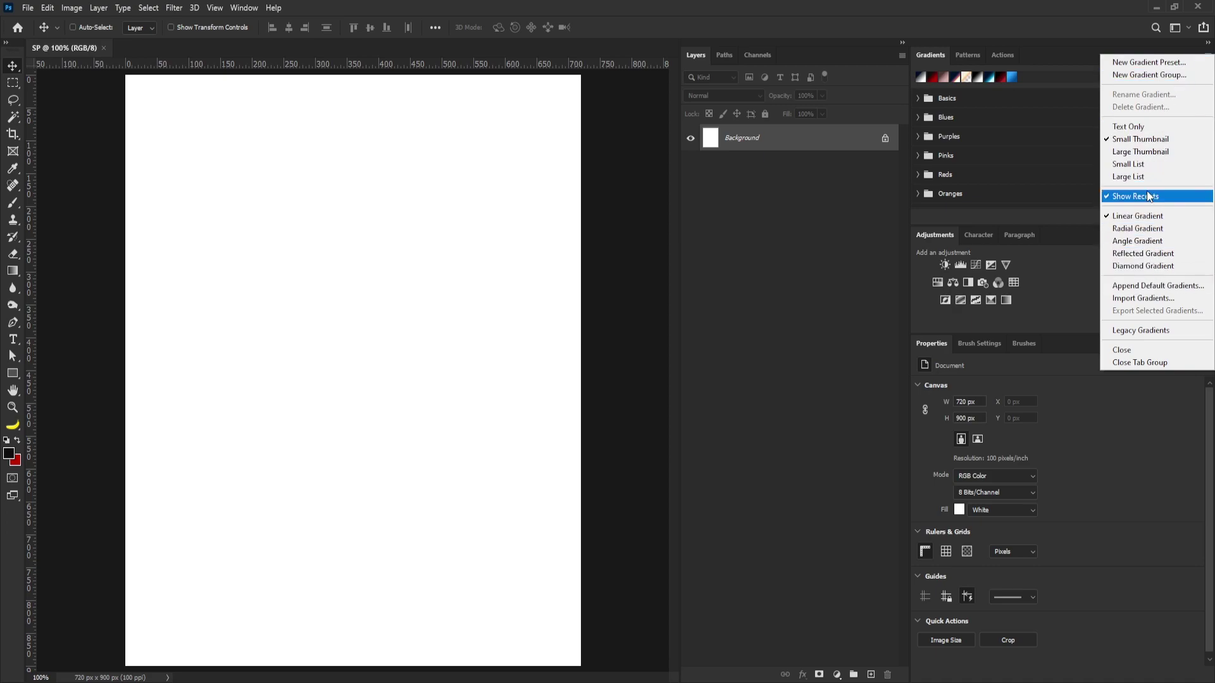
{"action": "left_click", "coordinate": [1147, 302]}
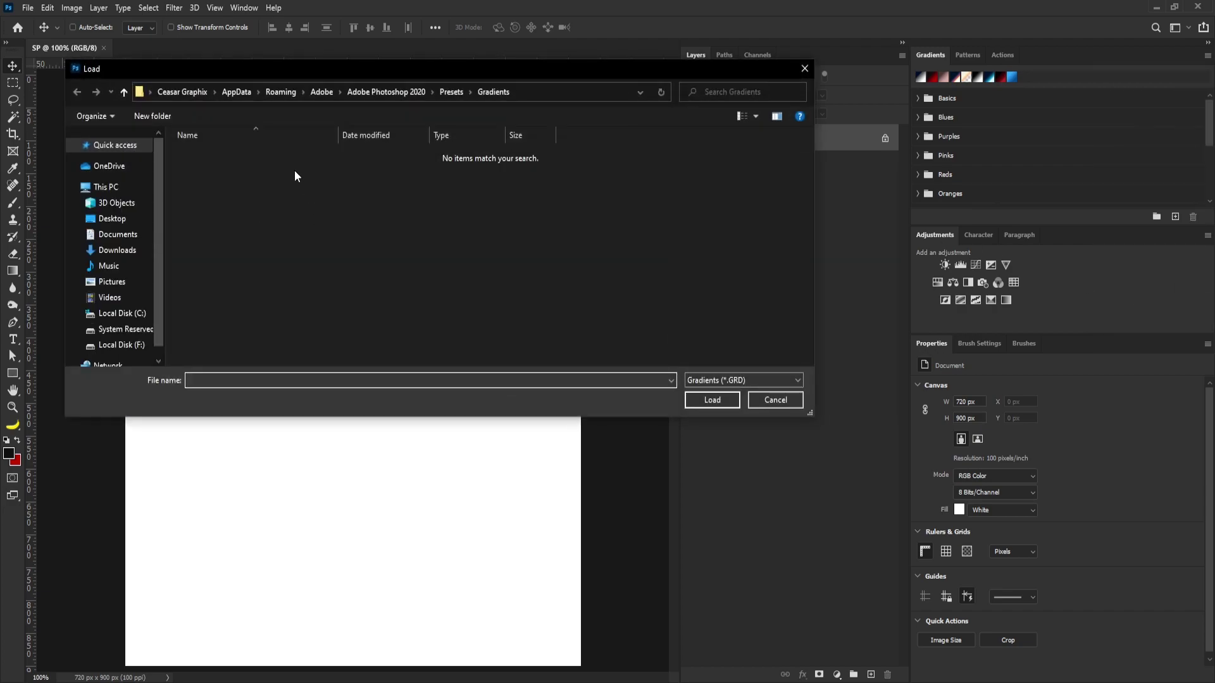
{"action": "left_click", "coordinate": [117, 345]}
{"action": "scroll", "coordinate": [238, 267], "scroll_direction": "down", "scroll_amount": 6}
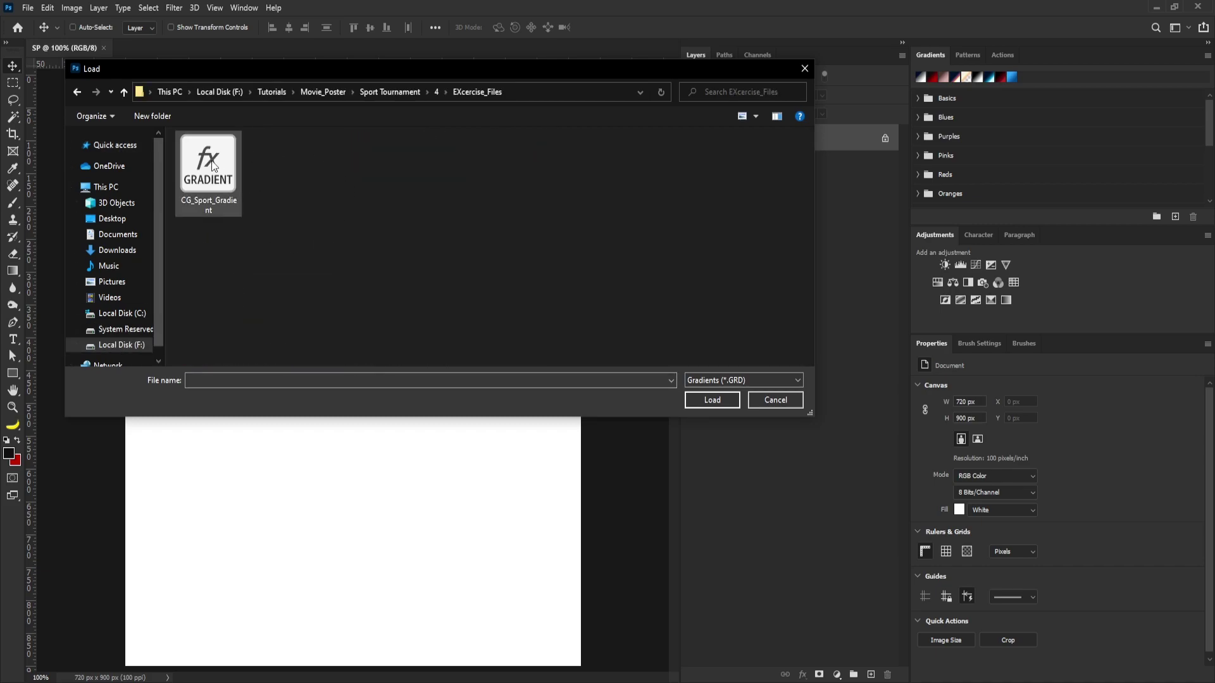
{"action": "left_click", "coordinate": [213, 166]}
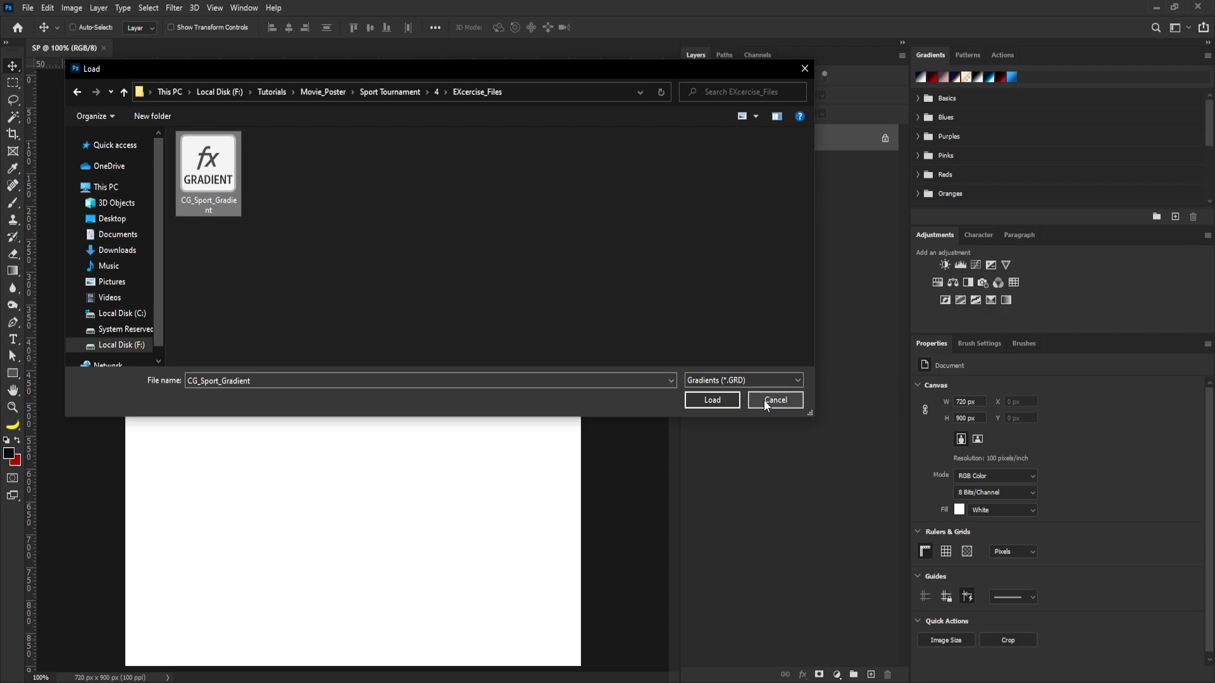
{"action": "key", "text": "Return"}
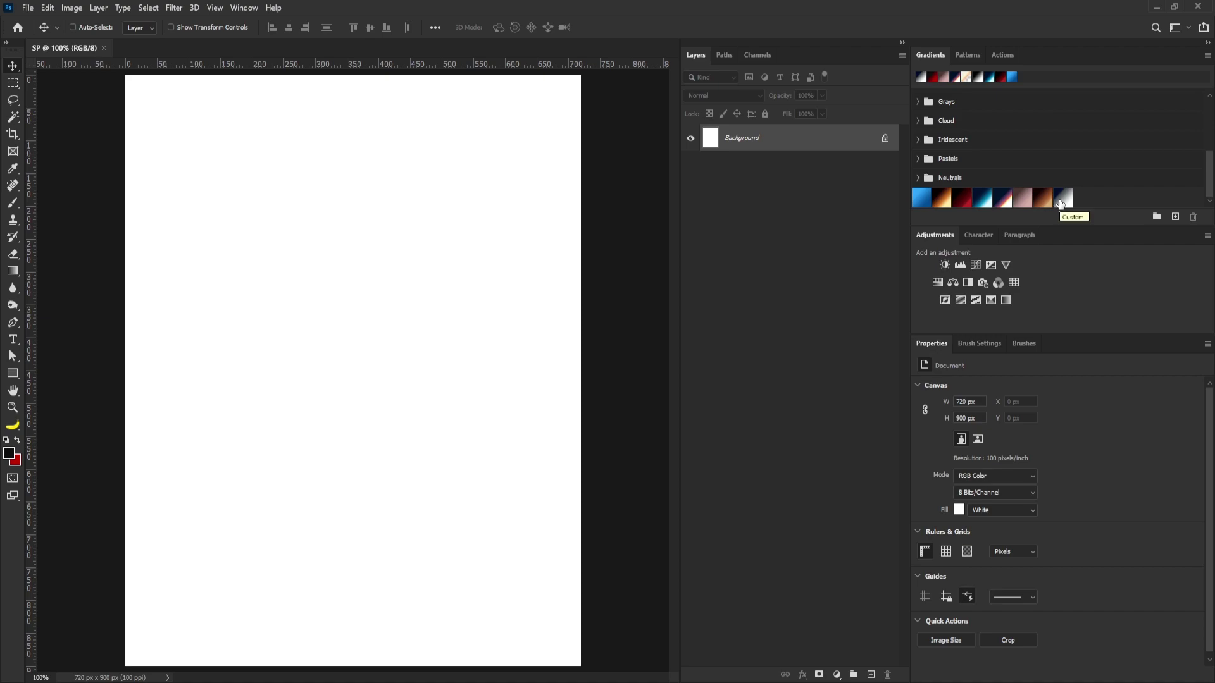
{"action": "right_click", "coordinate": [931, 53]}
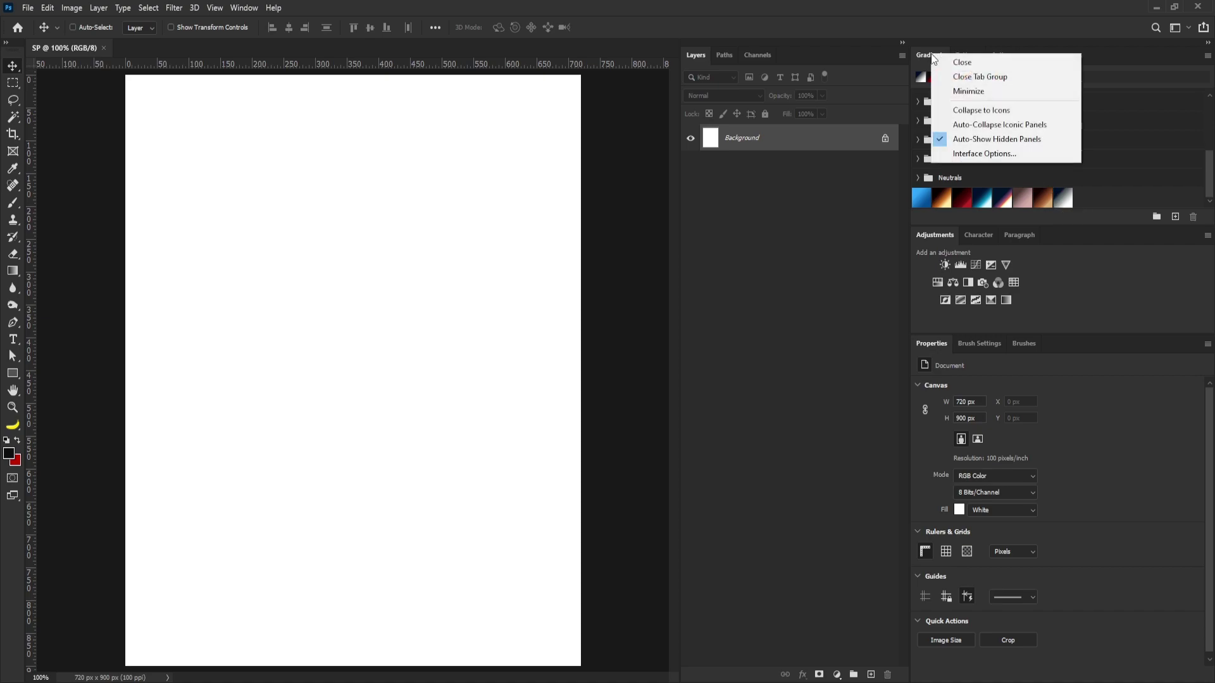
{"action": "left_click", "coordinate": [956, 62]}
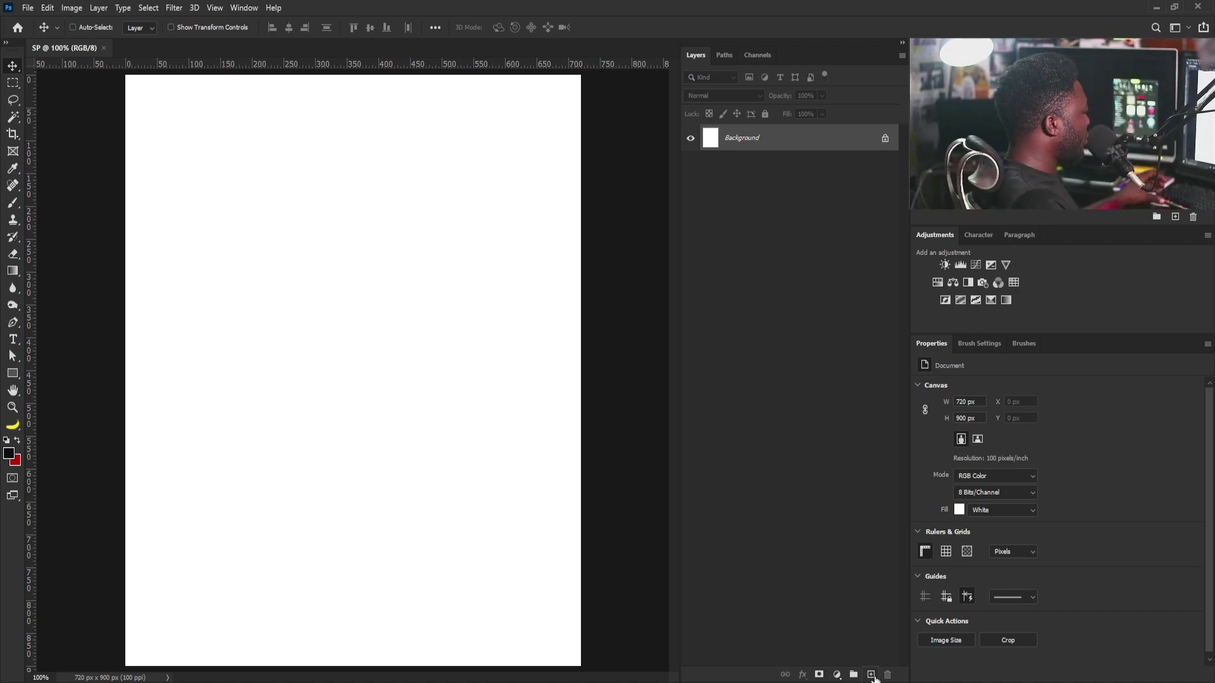
- Add a new layer named Red above the background
{"action": "key", "text": "ctrl+shift+n"}
{"action": "type", "text": "Red"}
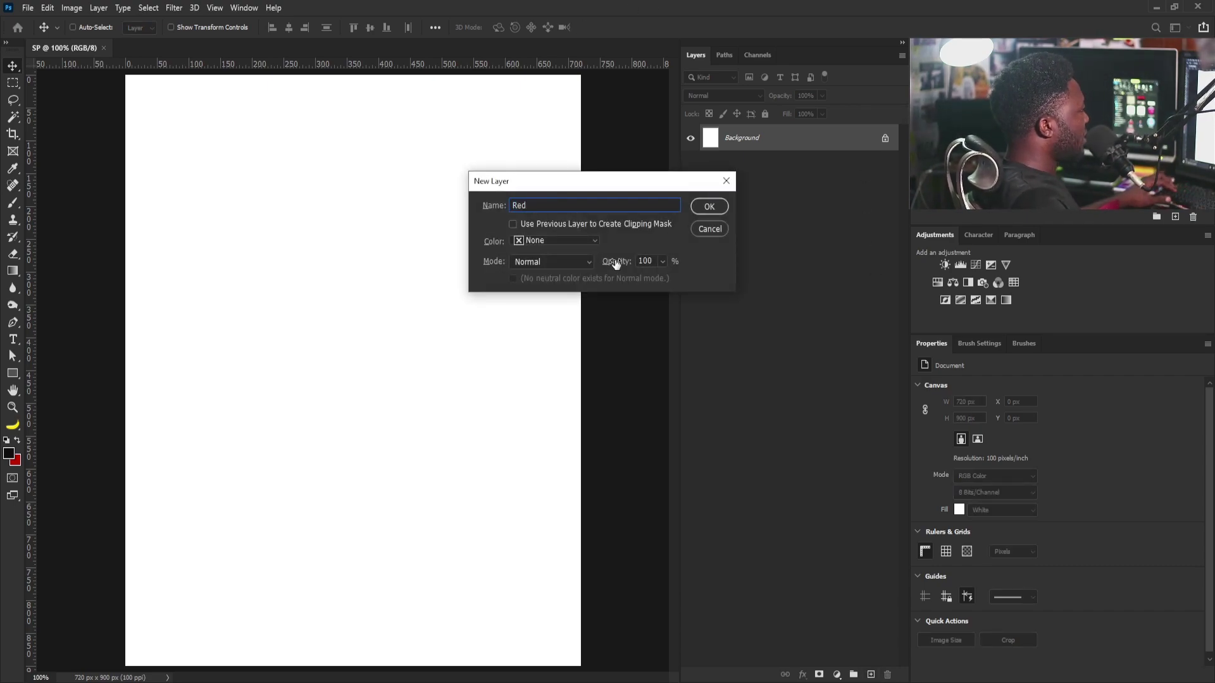
{"action": "left_click", "coordinate": [701, 206]}
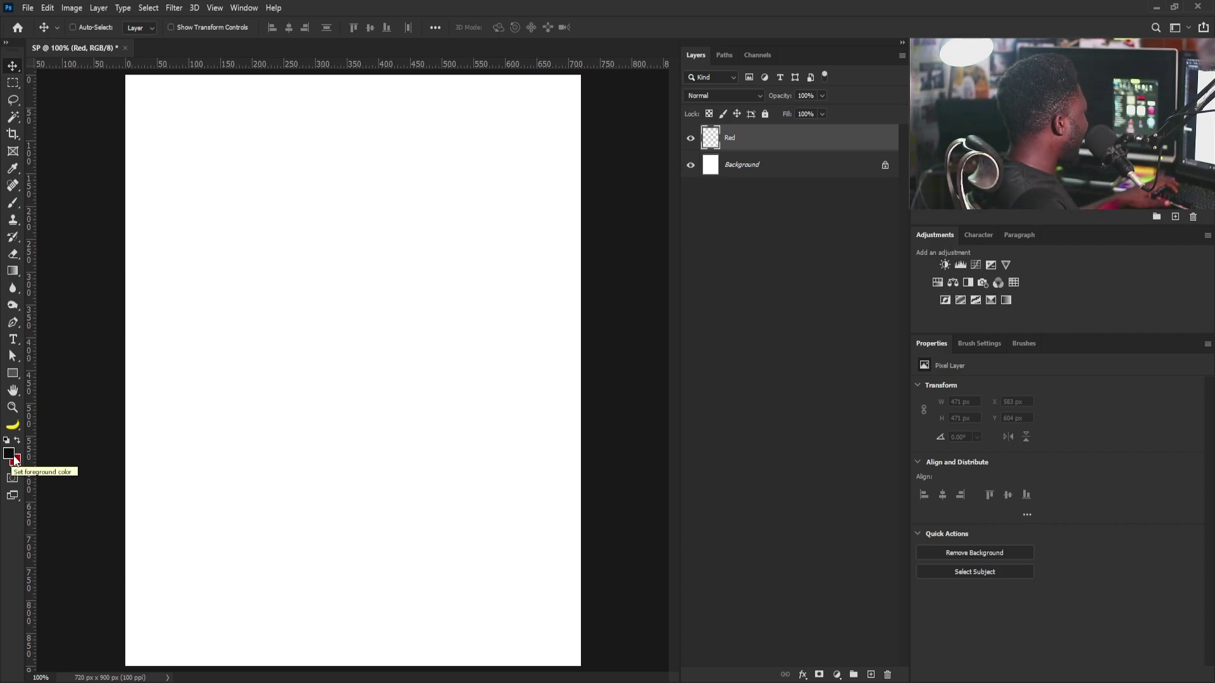
- Set the foreground color to c20000 and fill the Red layer with it
{"action": "key", "text": "x"}
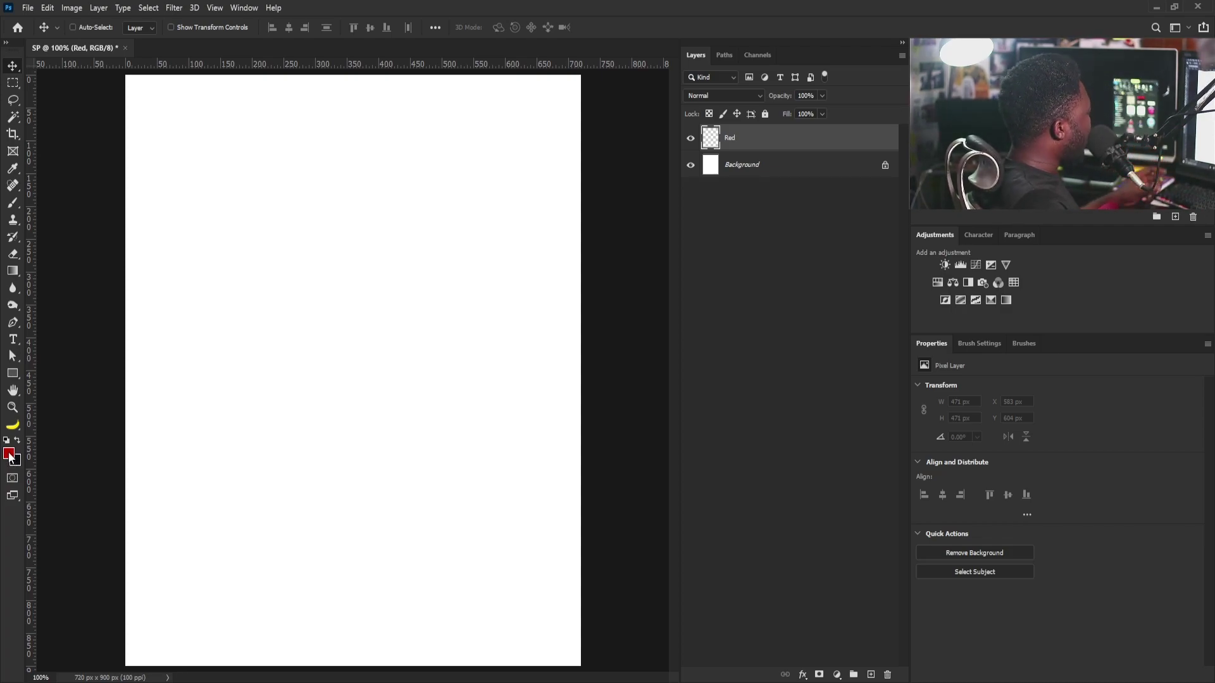
{"action": "left_click", "coordinate": [9, 453]}
{"action": "left_click_drag", "start_coordinate": [769, 359], "coordinate": [463, 301]}
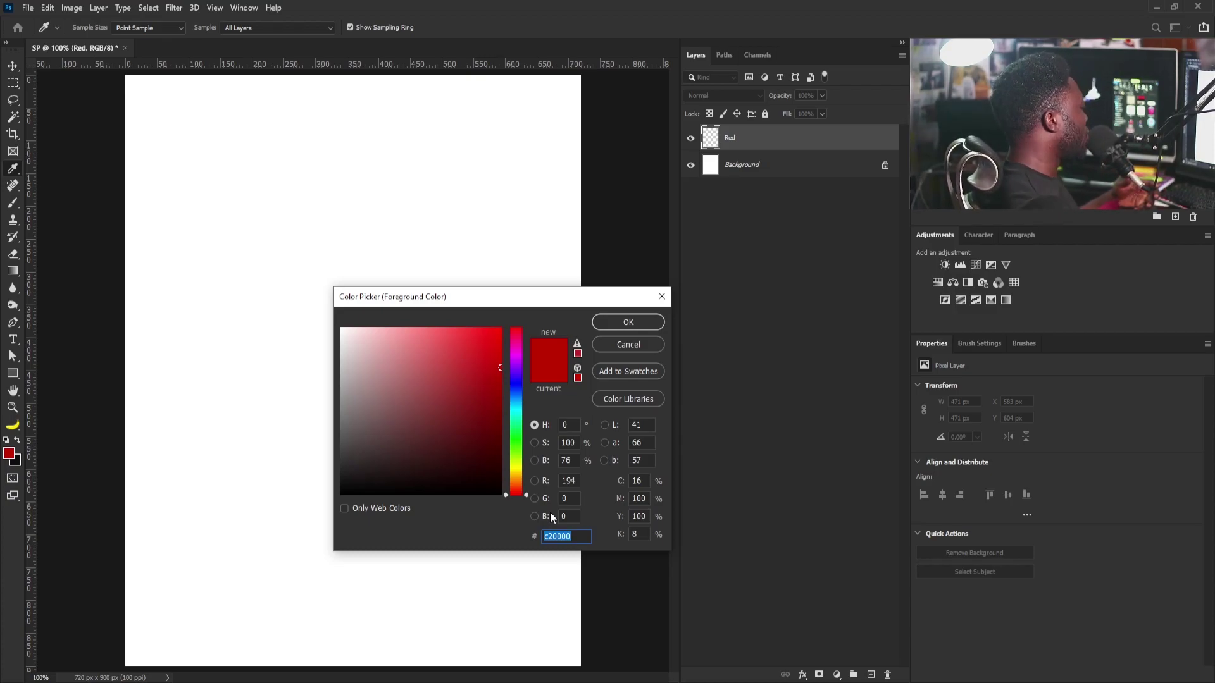
{"action": "left_click_drag", "start_coordinate": [574, 536], "coordinate": [529, 530]}
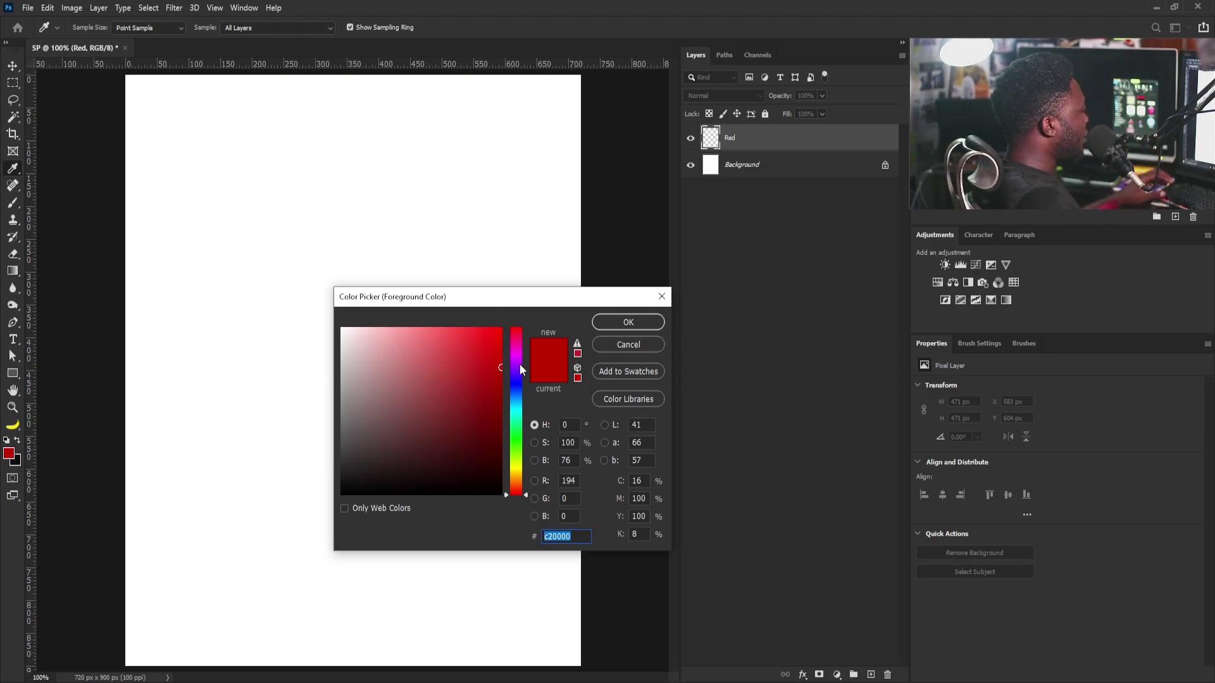
{"action": "left_click", "coordinate": [616, 322]}
{"action": "key", "text": "v"}
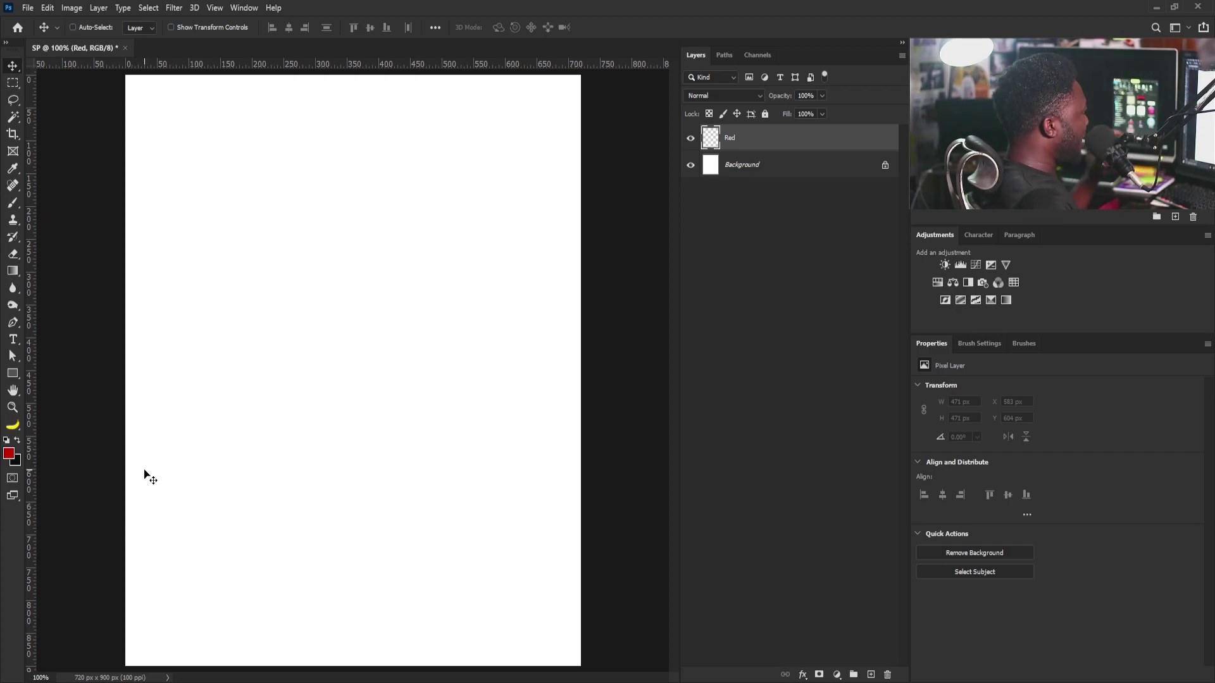
{"action": "key", "text": "alt+BackSpace"}
- Place the shouting footballer cut-out on the canvas, scale it to about 312%, and position it toward the upper right of the poster
{"action": "key", "text": "ctrl+minus"}
{"action": "left_click_drag", "start_coordinate": [350, 319], "coordinate": [352, 320]}
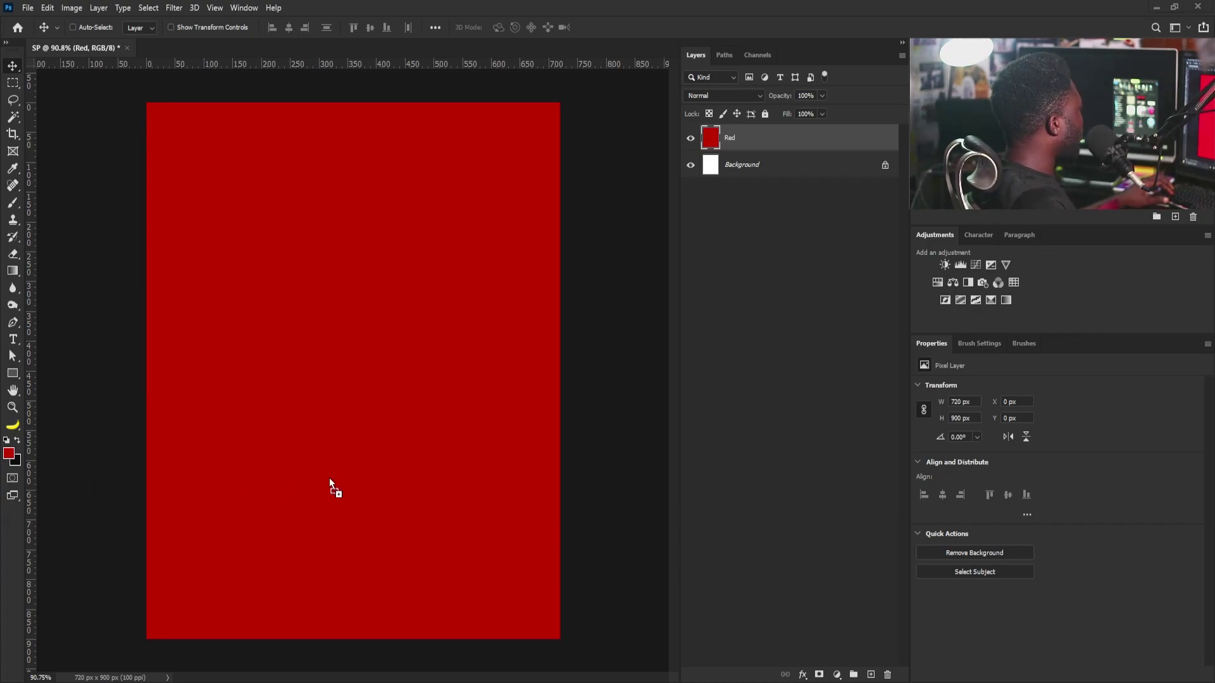
{"action": "left_click", "coordinate": [414, 282]}
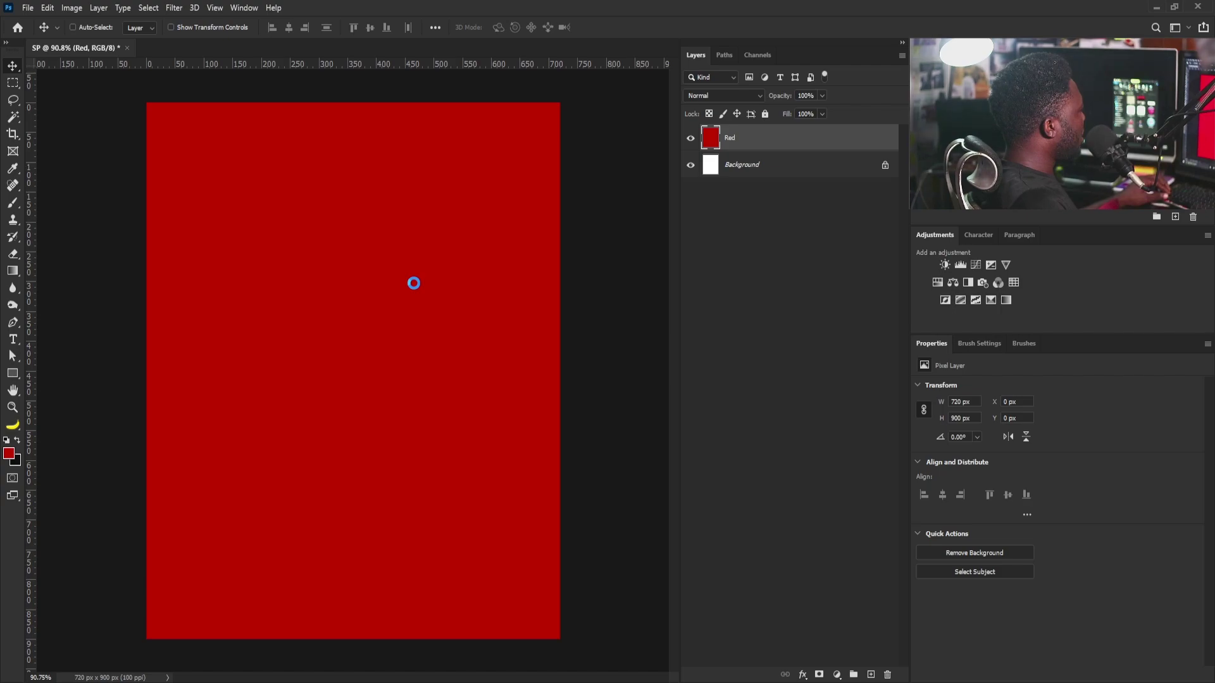
{"action": "left_click_drag", "start_coordinate": [510, 251], "coordinate": [668, 152]}
{"action": "left_click_drag", "start_coordinate": [353, 379], "coordinate": [414, 313]}
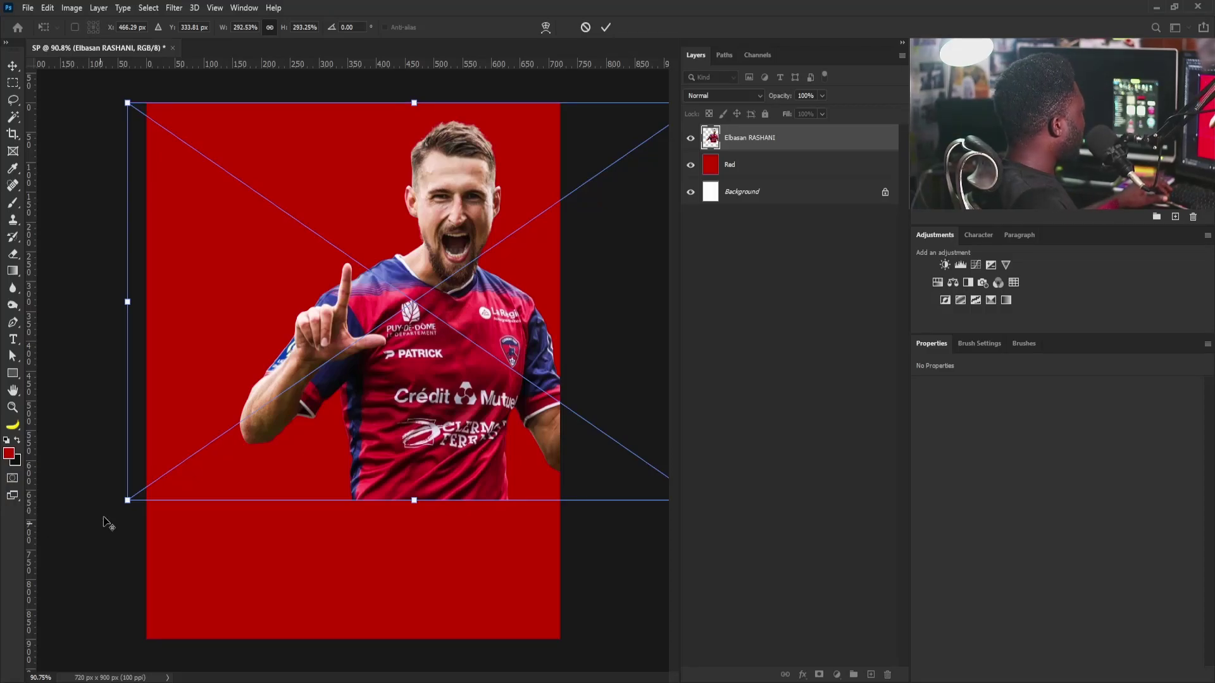
{"action": "left_click_drag", "start_coordinate": [126, 501], "coordinate": [108, 510]}
{"action": "mouse_move", "coordinate": [482, 176]}
{"action": "left_mouse_down"}
{"action": "mouse_move", "coordinate": [492, 180]}
{"action": "mouse_move", "coordinate": [481, 196]}
{"action": "left_mouse_up"}
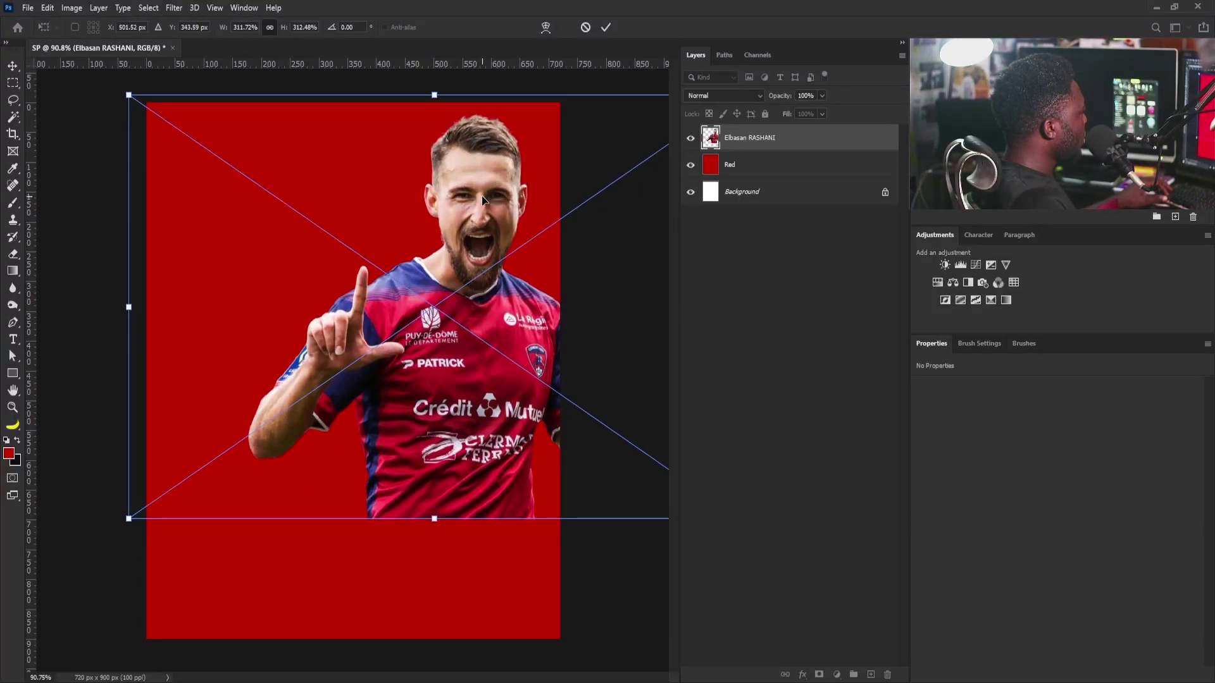
{"action": "key", "text": "Return"}
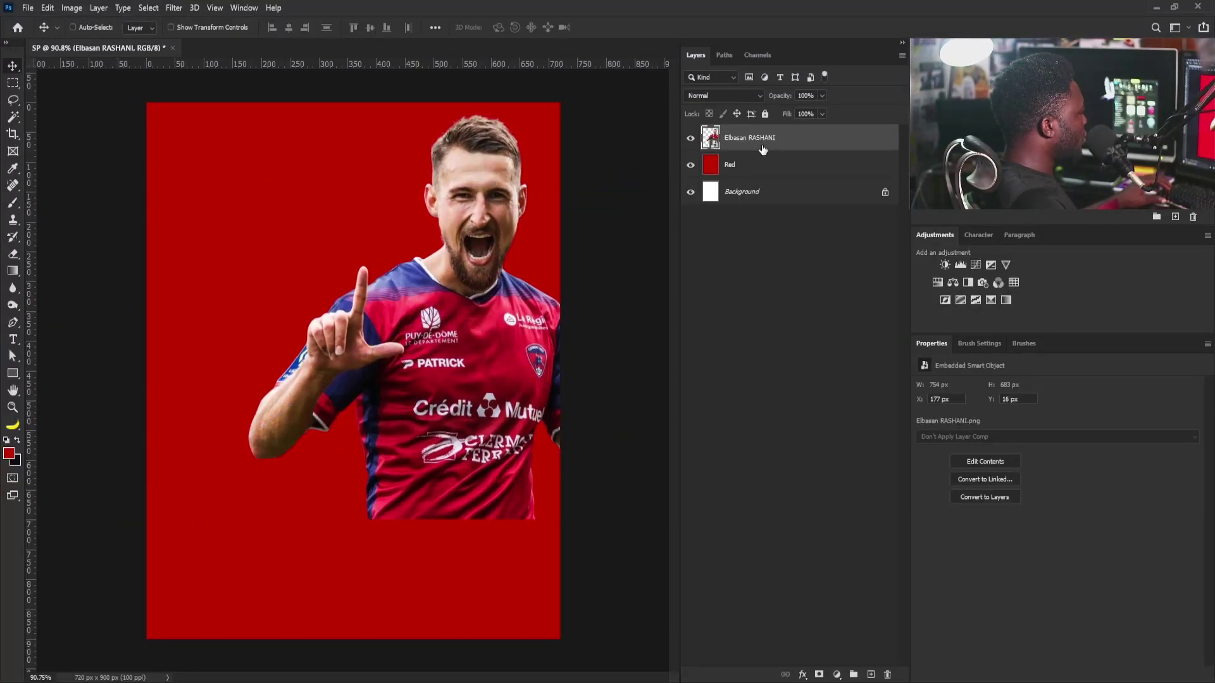
- Put the footballer layer into its own group and collapse the group
{"action": "key", "text": "ctrl+g"}
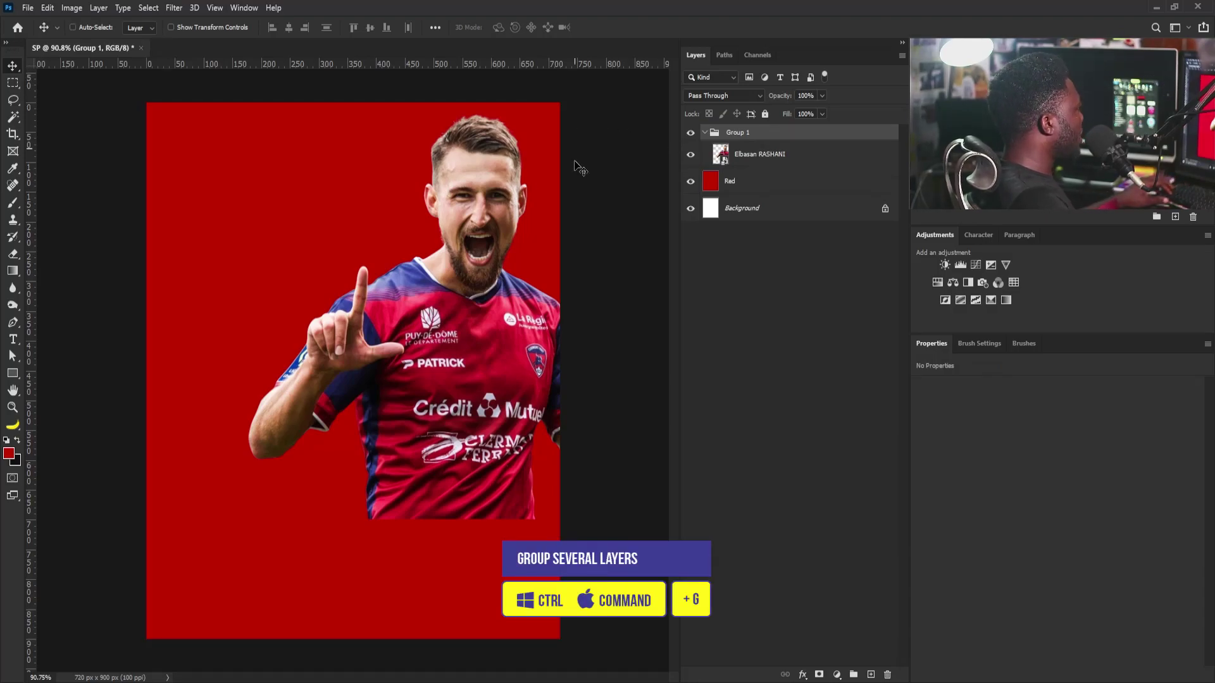
{"action": "left_click", "coordinate": [705, 134]}
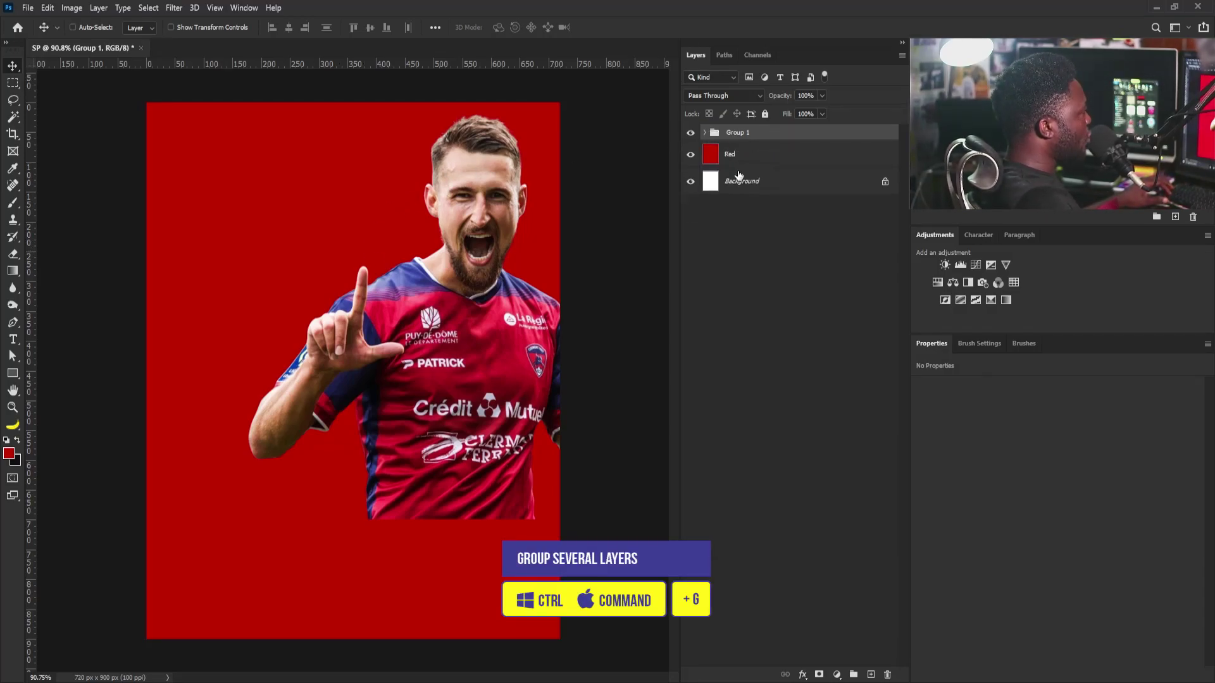
- Add a layer mask to the footballer's group and nudge the footballer inside it slightly to the left
{"action": "left_click", "coordinate": [819, 675]}
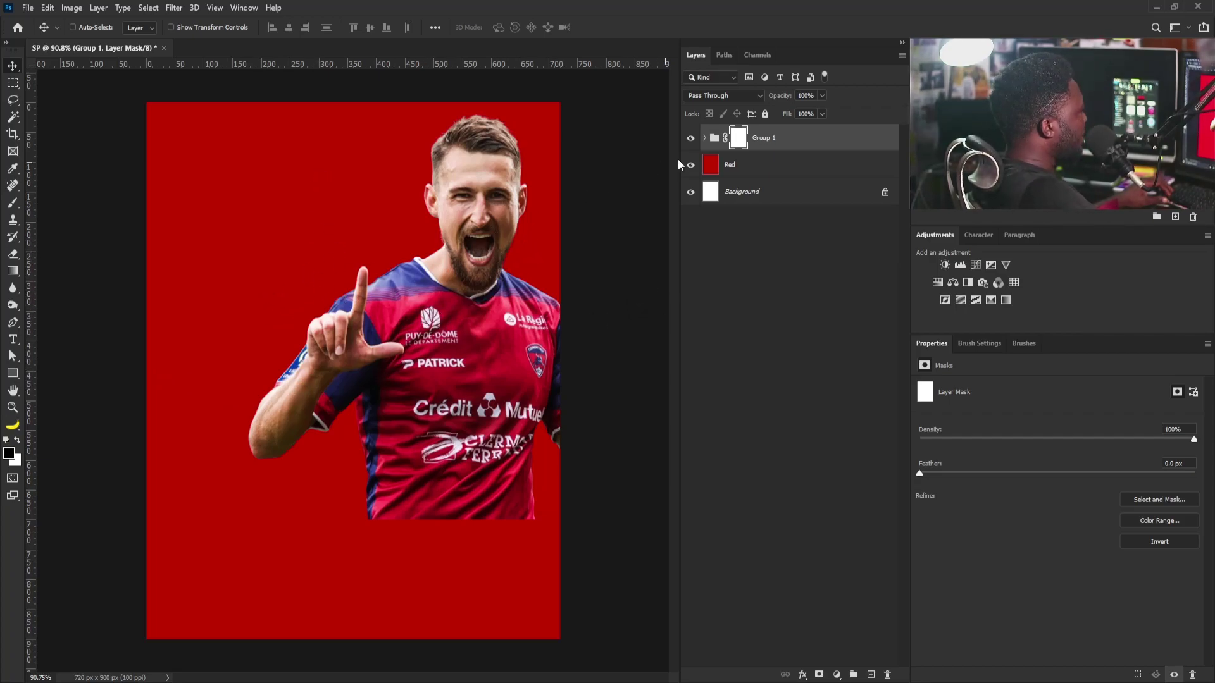
{"action": "left_click", "coordinate": [703, 138]}
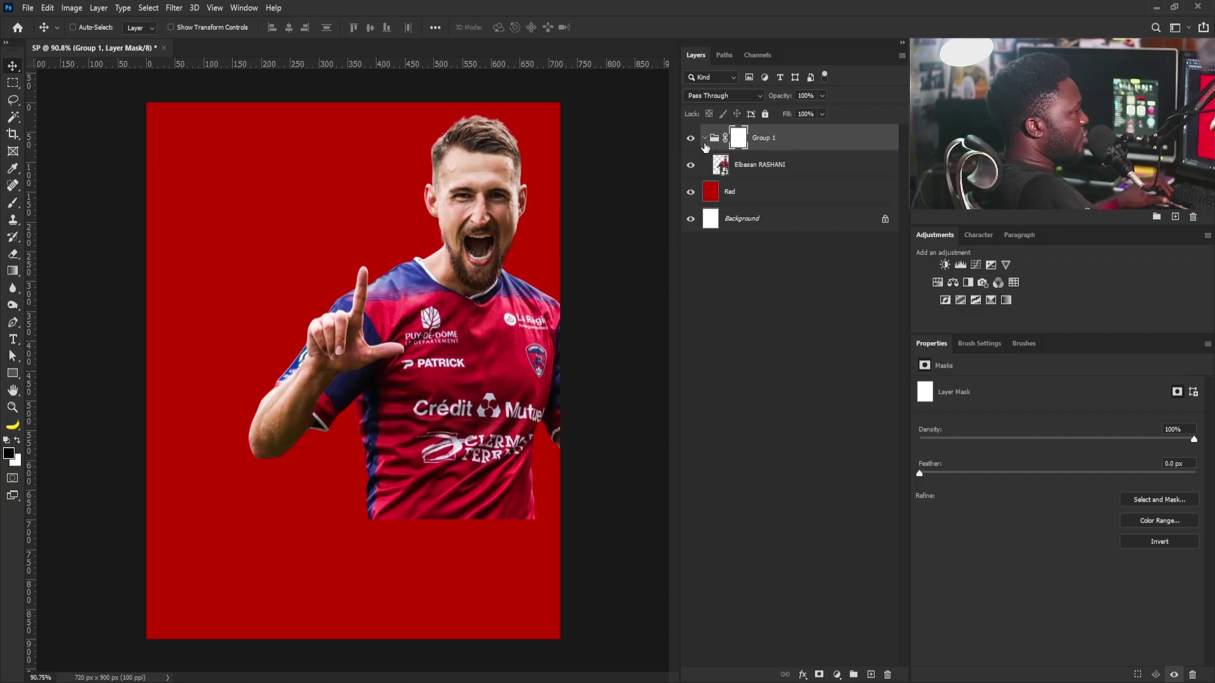
{"action": "left_click", "coordinate": [732, 165]}
{"action": "left_click_drag", "start_coordinate": [490, 240], "coordinate": [483, 241]}
- With the Lasso tool, select the canvas above a rough diagonal edge descending from the left side across the footballer's chest
{"action": "left_click", "coordinate": [13, 102]}
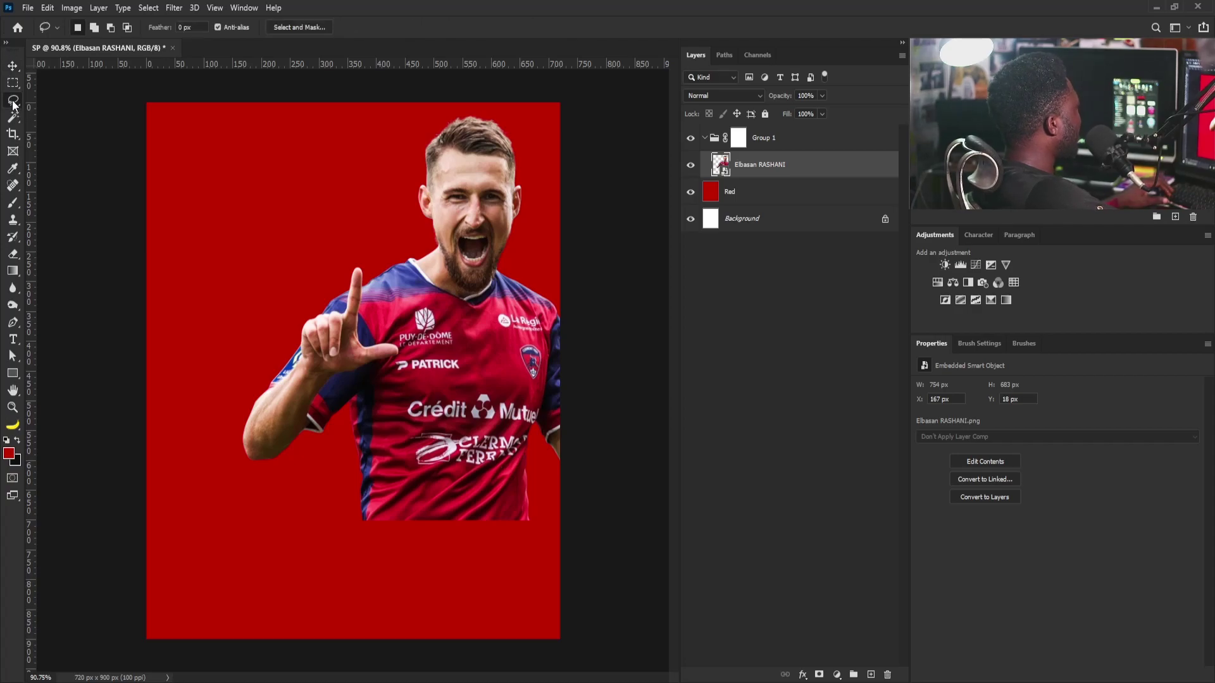
{"action": "right_click", "coordinate": [13, 103]}
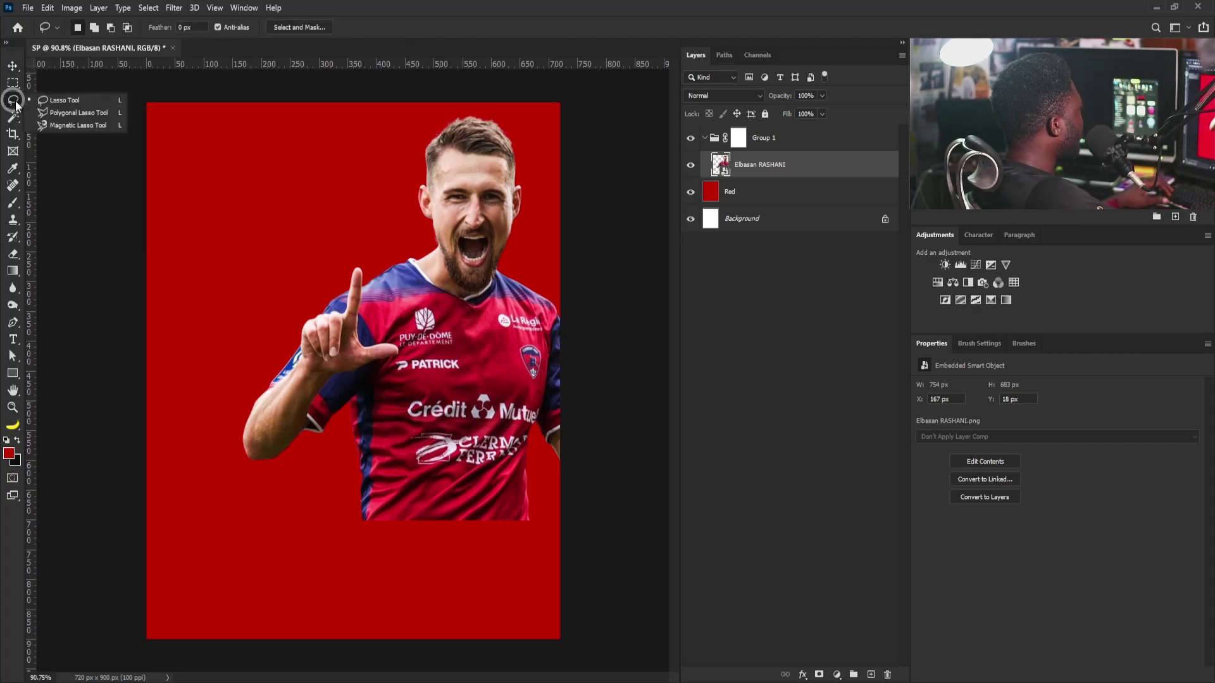
{"action": "left_click", "coordinate": [55, 102]}
{"action": "mouse_move", "coordinate": [146, 221]}
{"action": "left_mouse_down"}
{"action": "mouse_move", "coordinate": [176, 246]}
{"action": "mouse_move", "coordinate": [241, 261]}
{"action": "left_mouse_up"}
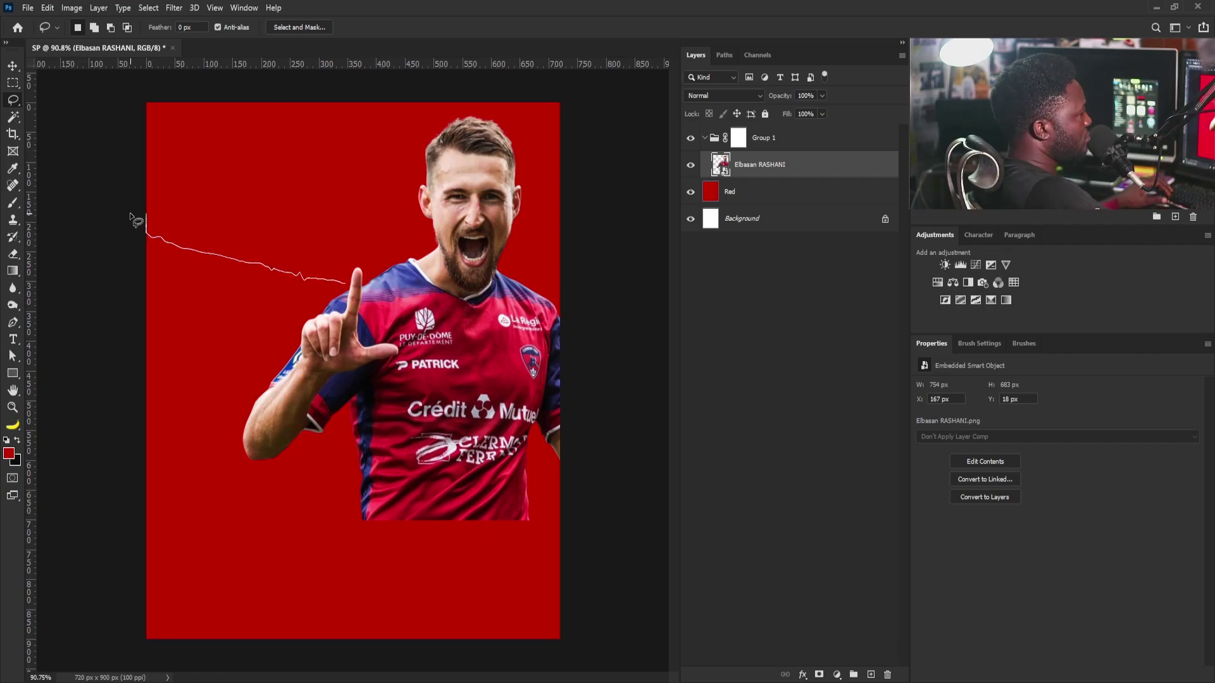
{"action": "left_click_drag", "start_coordinate": [437, 310], "coordinate": [493, 327]}
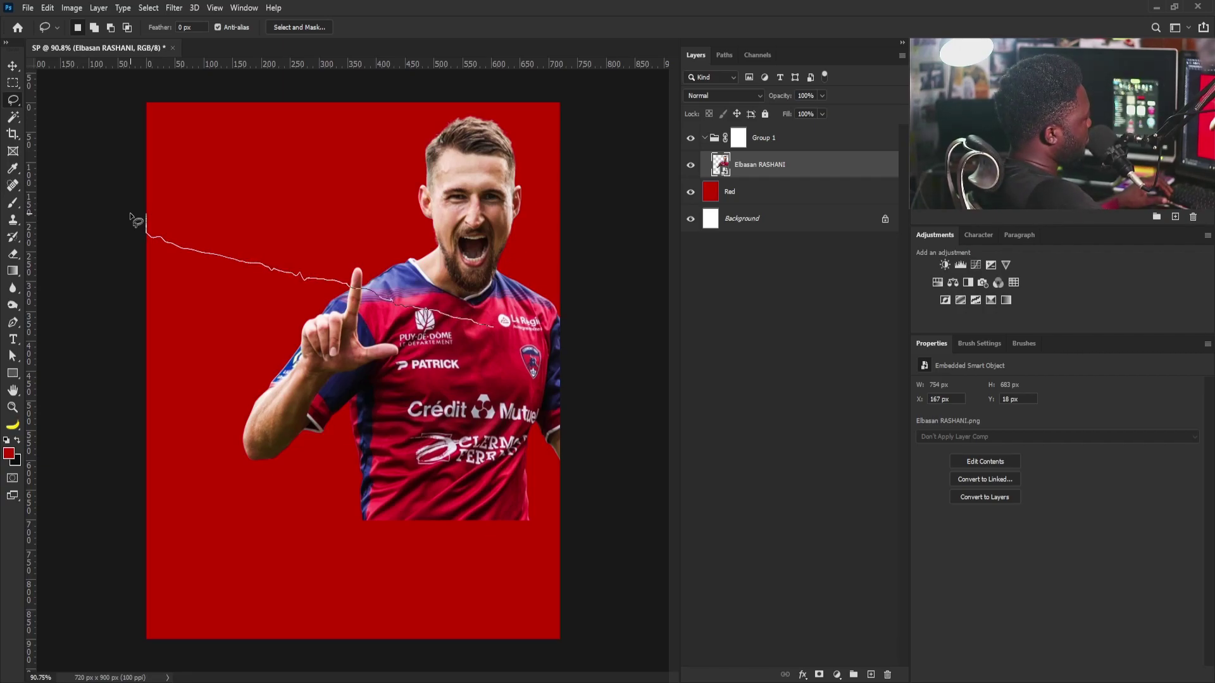
{"action": "left_click_drag", "start_coordinate": [135, 219], "coordinate": [131, 217]}
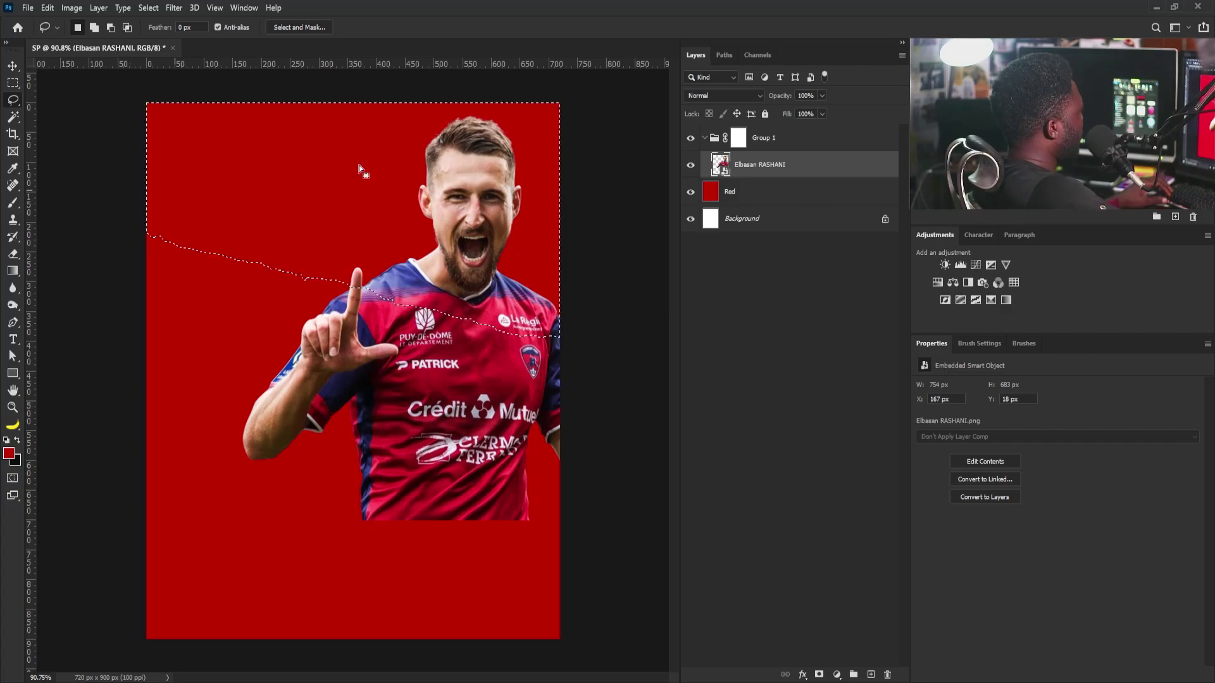
- Fill the selection with black on the Group 1 mask, deselect, and invert the mask to keep only the upper part
{"action": "left_click", "coordinate": [740, 139]}
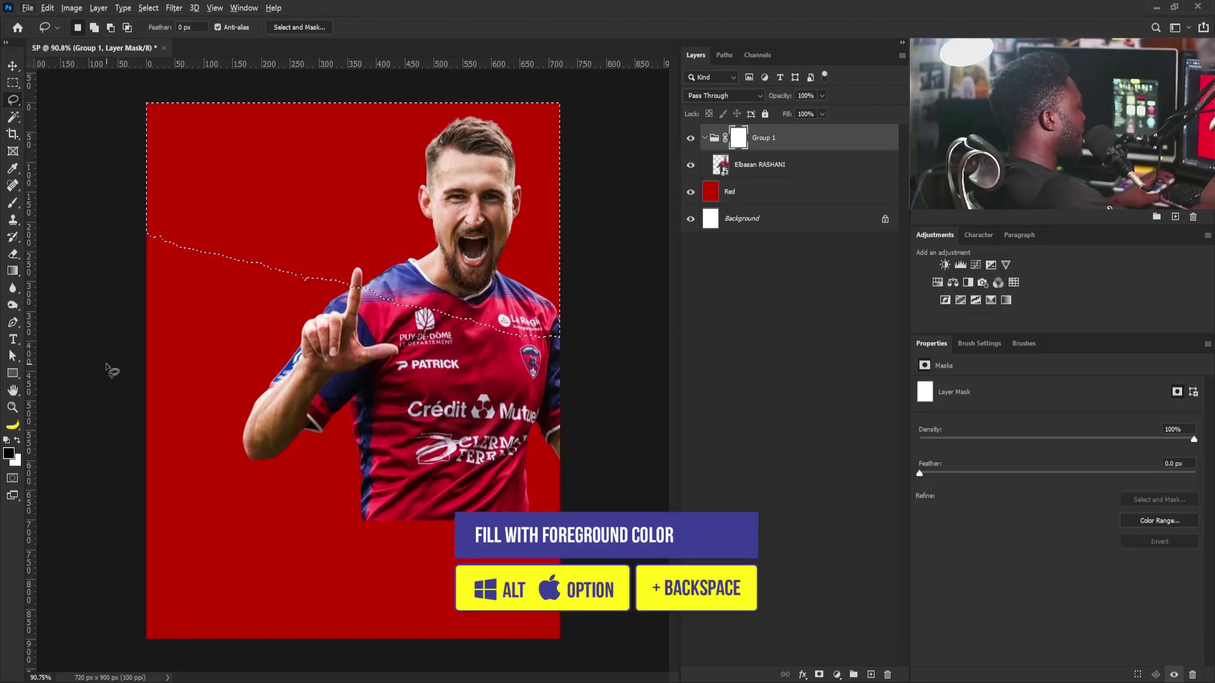
{"action": "key", "text": "alt+BackSpace"}
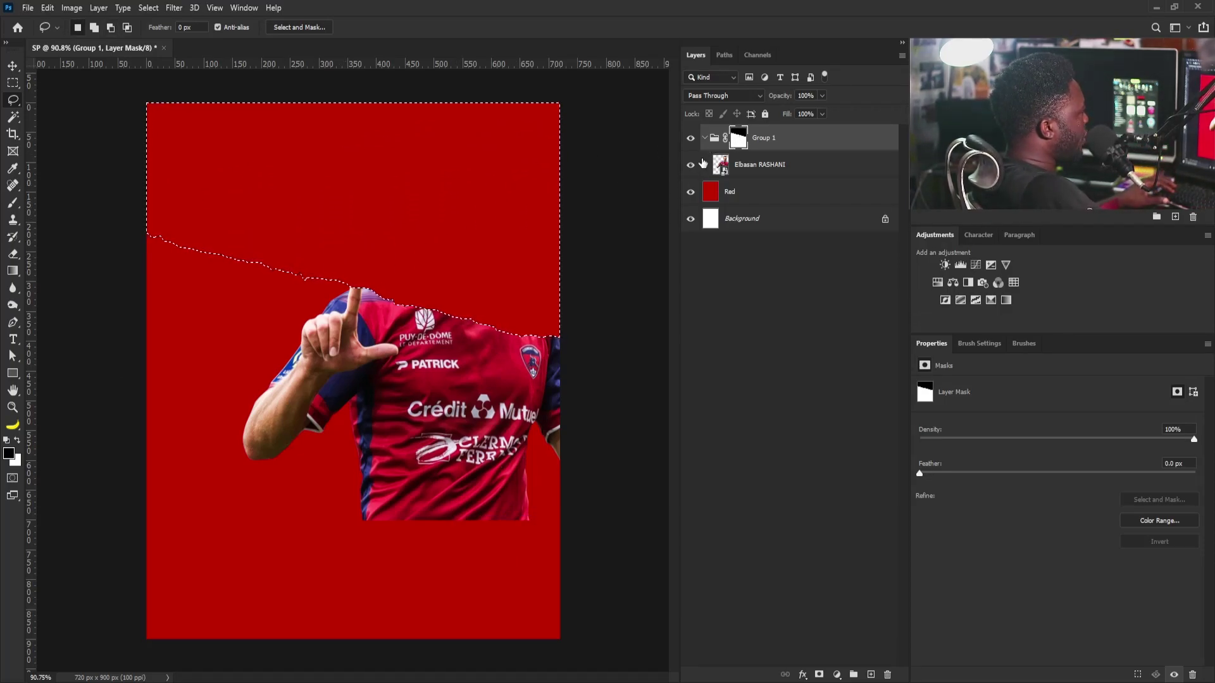
{"action": "key", "text": "ctrl+d"}
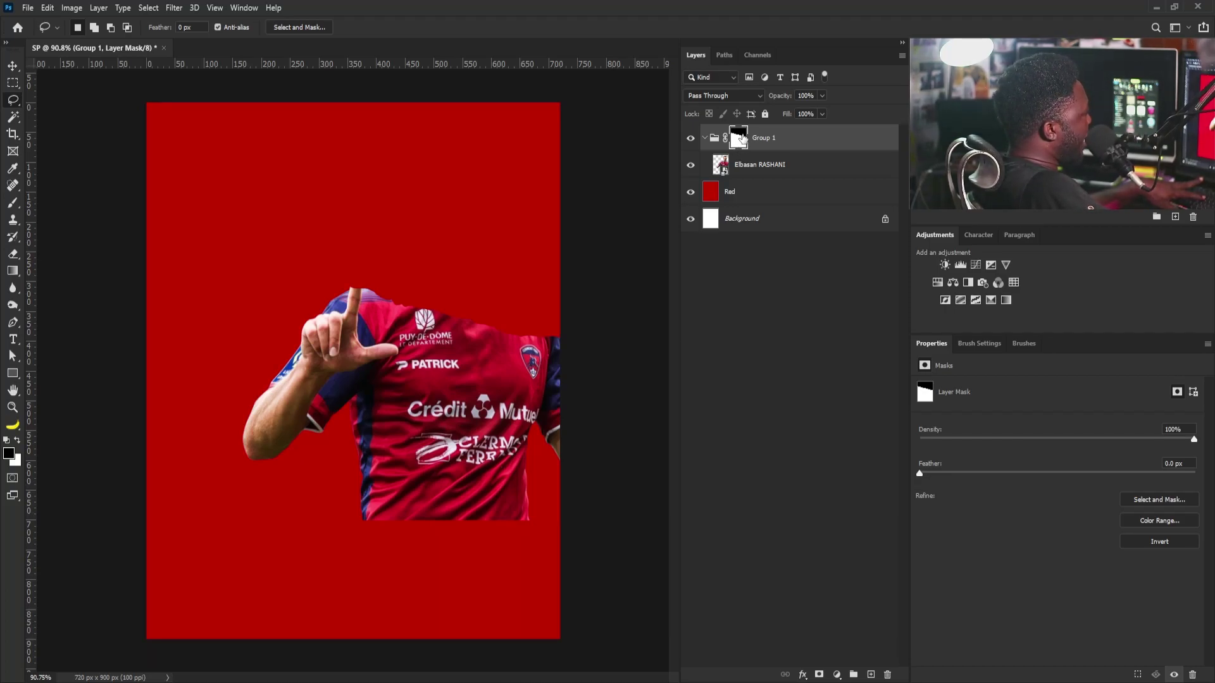
{"action": "key", "text": "ctrl+i"}
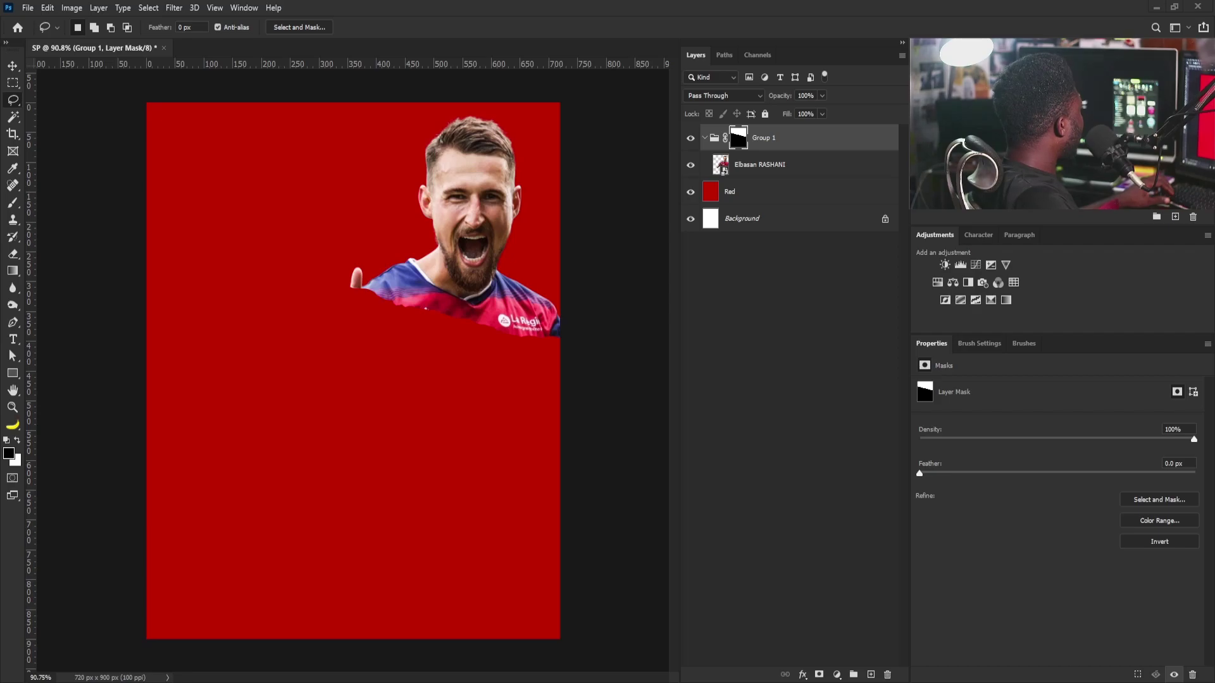
- Place the BG_2 image, scale it to about 817 x 817 px, and position it behind the footballer inside Group 1
{"action": "left_click_drag", "start_coordinate": [281, 375], "coordinate": [428, 265]}
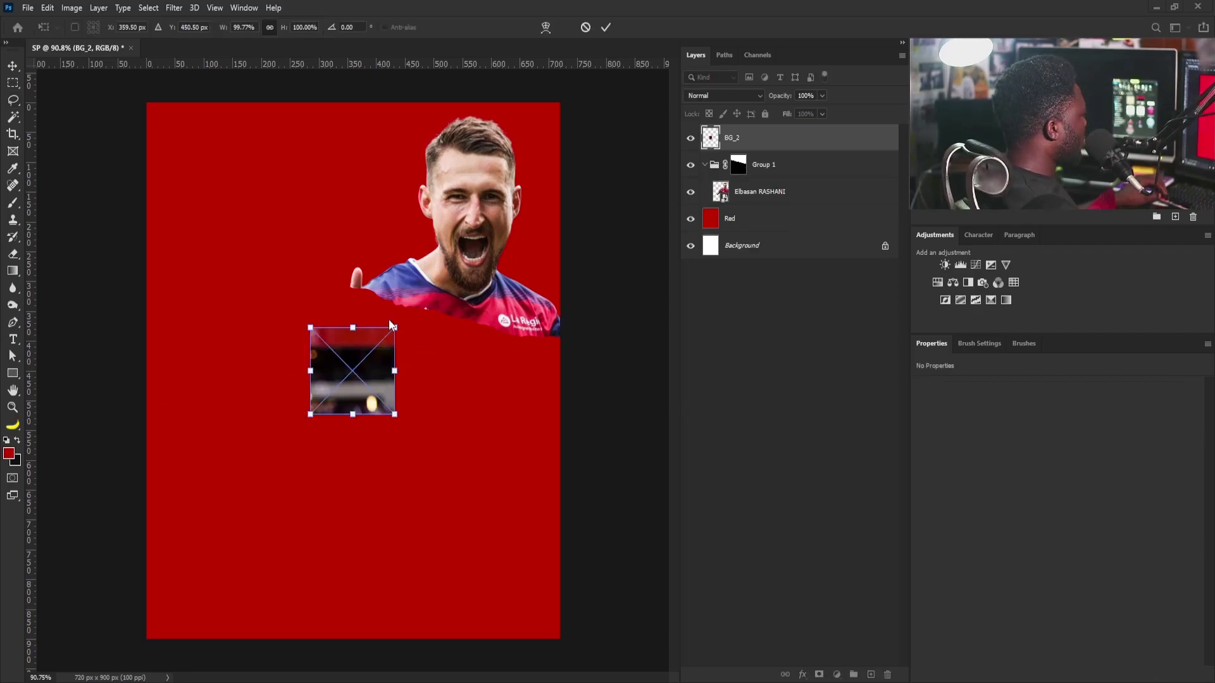
{"action": "left_click_drag", "start_coordinate": [394, 328], "coordinate": [637, 168]}
{"action": "left_click_drag", "start_coordinate": [407, 382], "coordinate": [420, 244]}
{"action": "key", "text": "Return"}
{"action": "left_click_drag", "start_coordinate": [770, 137], "coordinate": [767, 200]}
{"action": "key", "text": "v"}
{"action": "left_click_drag", "start_coordinate": [461, 200], "coordinate": [433, 203]}
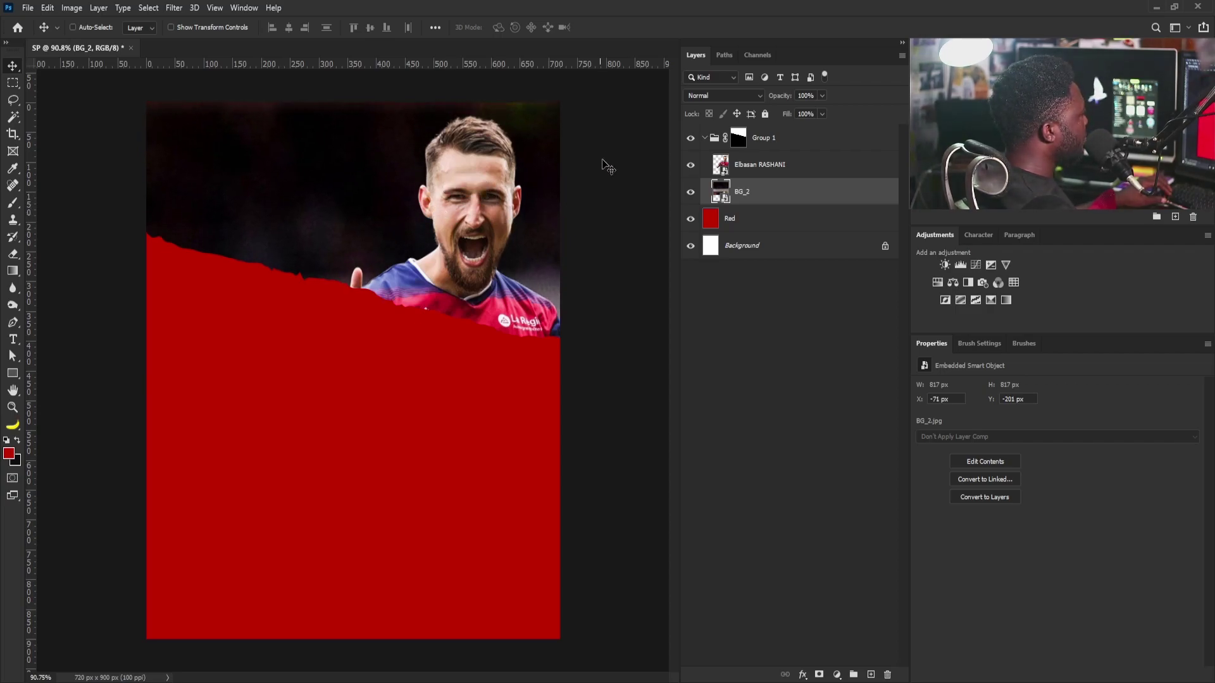
- Scale the footballer in Group 1 to about 342%, shift him toward the lower left, and collapse the group
{"action": "left_click", "coordinate": [726, 172]}
{"action": "key", "text": "ctrl+t"}
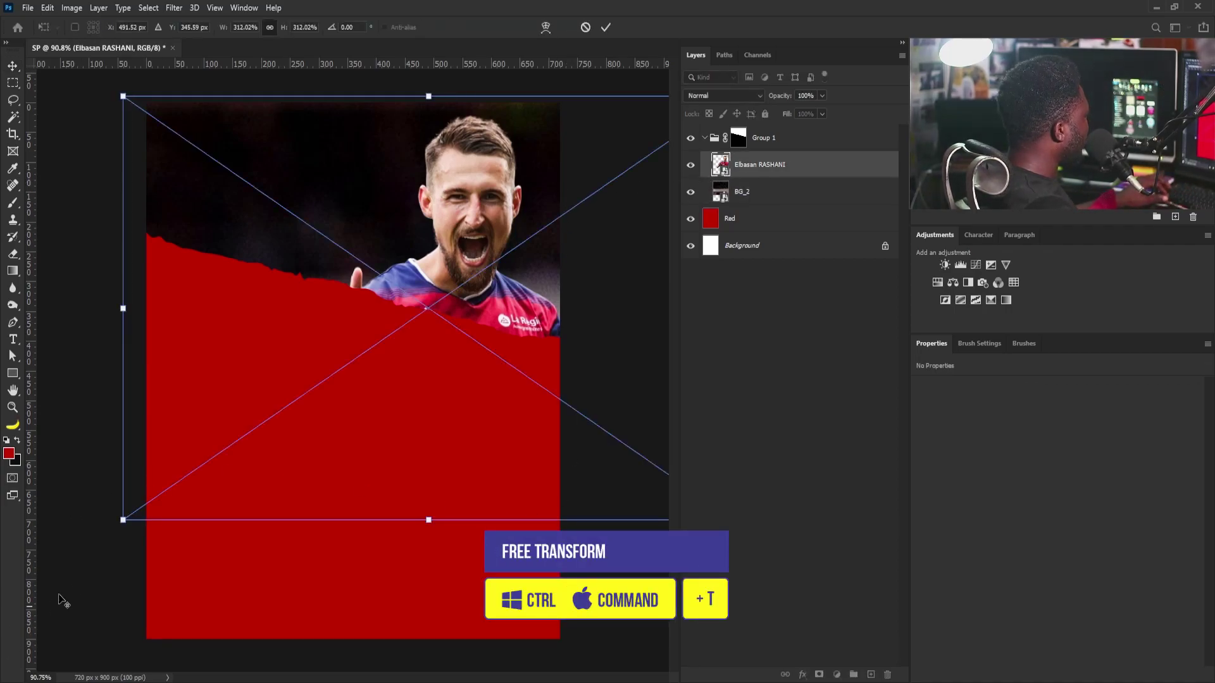
{"action": "left_click_drag", "start_coordinate": [126, 517], "coordinate": [93, 541]}
{"action": "left_click_drag", "start_coordinate": [460, 385], "coordinate": [435, 403]}
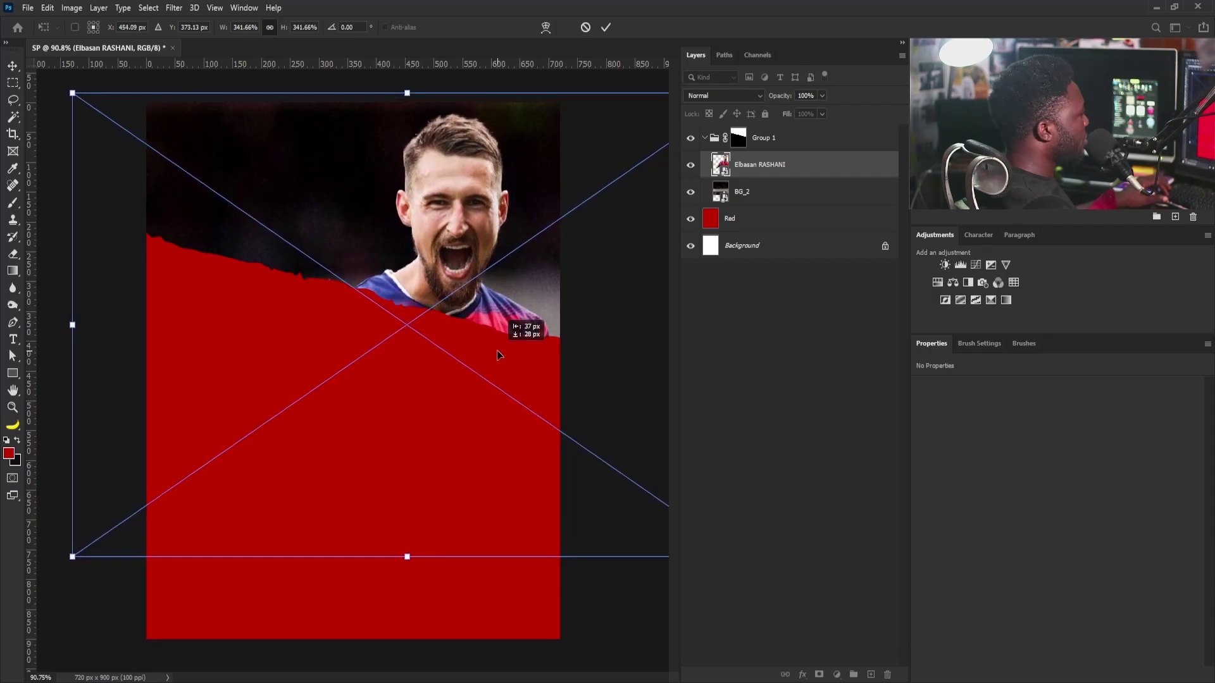
{"action": "key", "text": "Return"}
{"action": "left_click", "coordinate": [705, 138]}
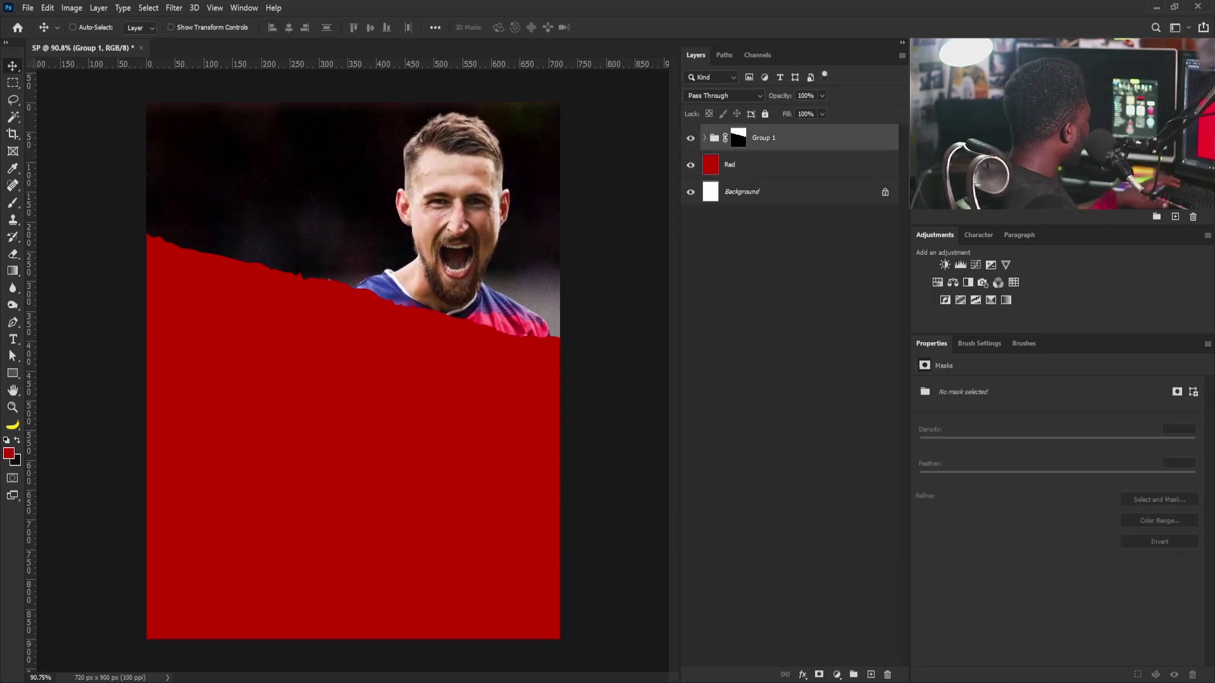
- Place the Mbape cut-out, scale it to about 669 x 487 px at the poster's left edge, and put it in its own group
{"action": "left_click_drag", "start_coordinate": [241, 347], "coordinate": [238, 338]}
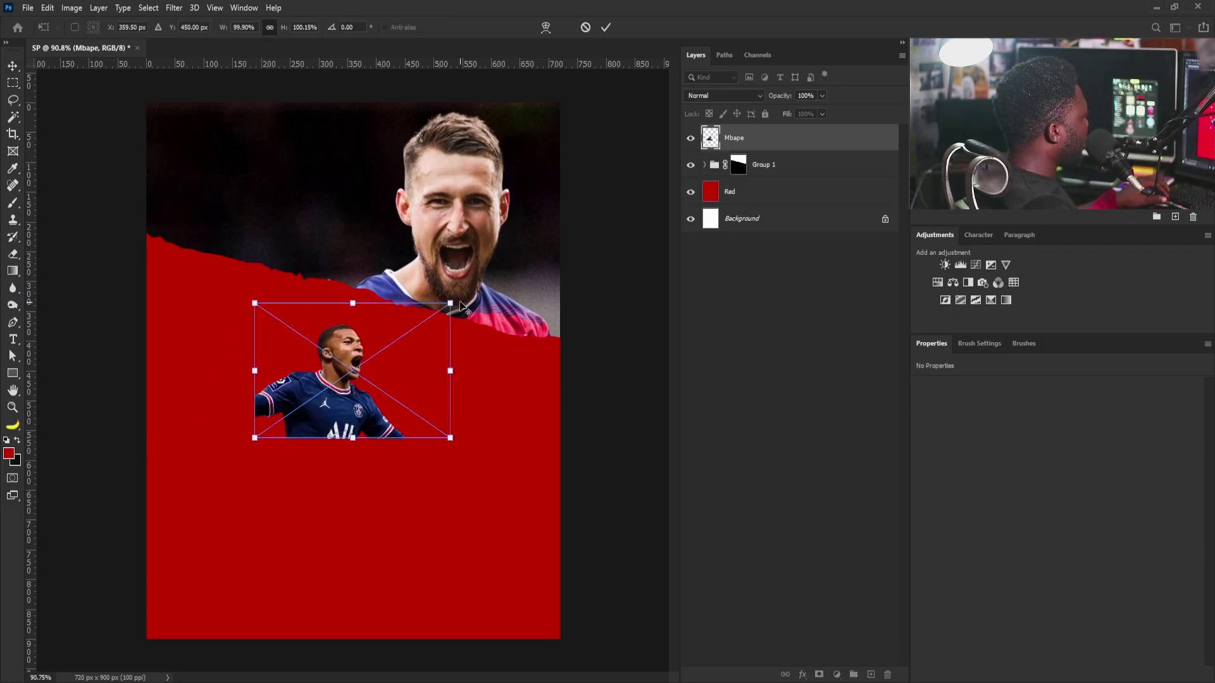
{"action": "left_click_drag", "start_coordinate": [450, 303], "coordinate": [607, 212]}
{"action": "left_click_drag", "start_coordinate": [319, 517], "coordinate": [248, 481]}
{"action": "key", "text": "Return"}
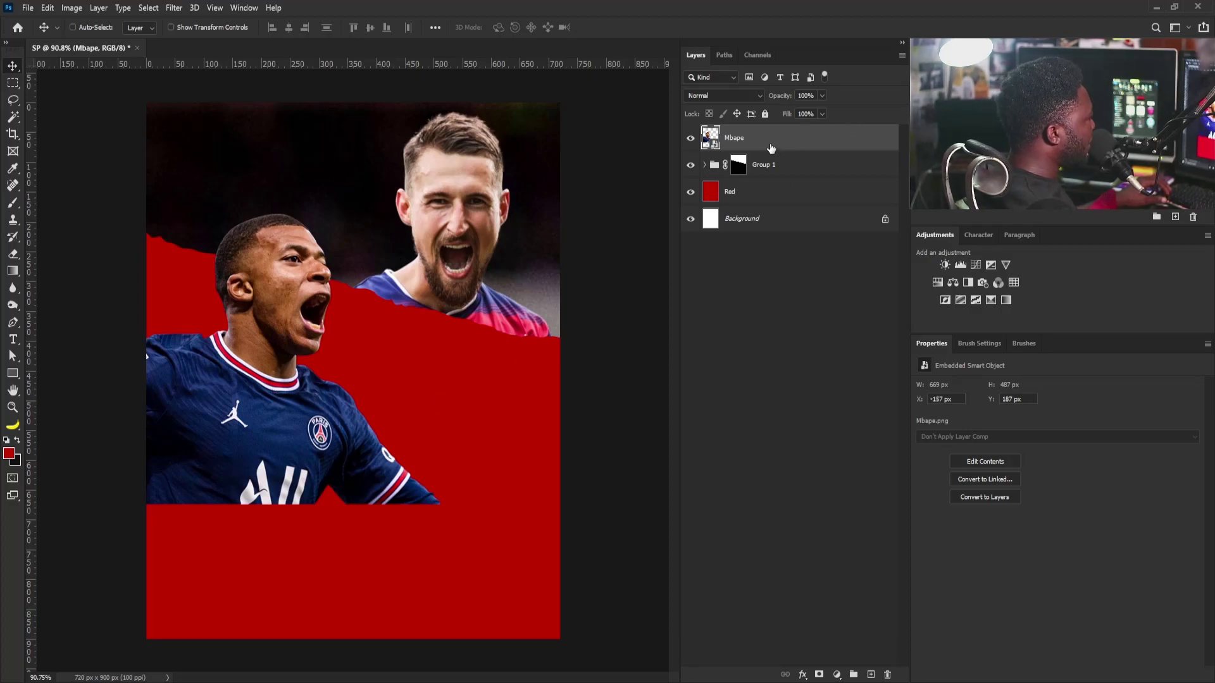
{"action": "key", "text": "ctrl+g"}
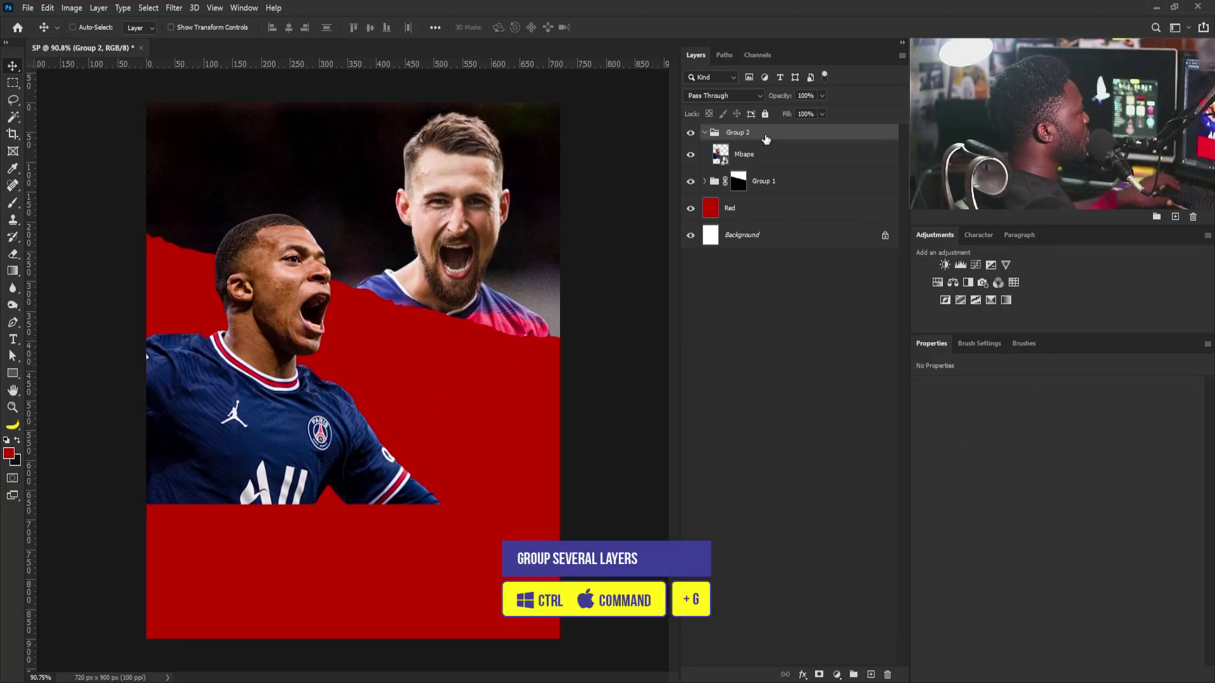
- Rename Group 1 with the name copied from its footballer layer
{"action": "left_click", "coordinate": [705, 182]}
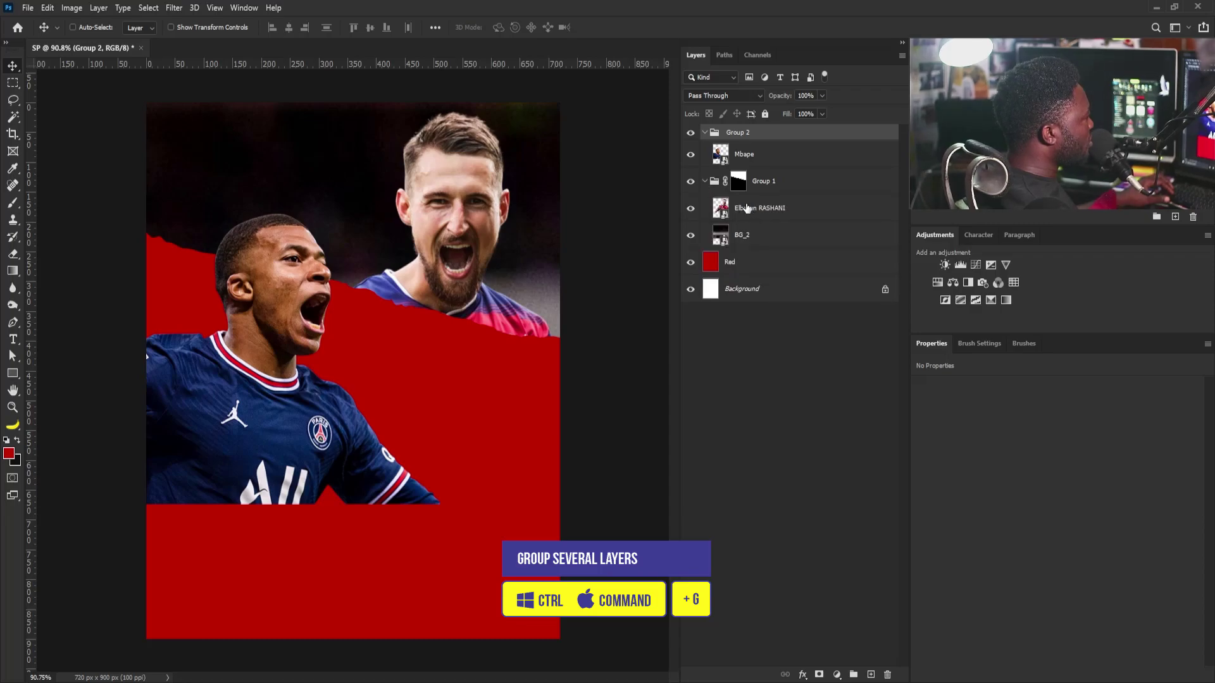
{"action": "left_click", "coordinate": [754, 209]}
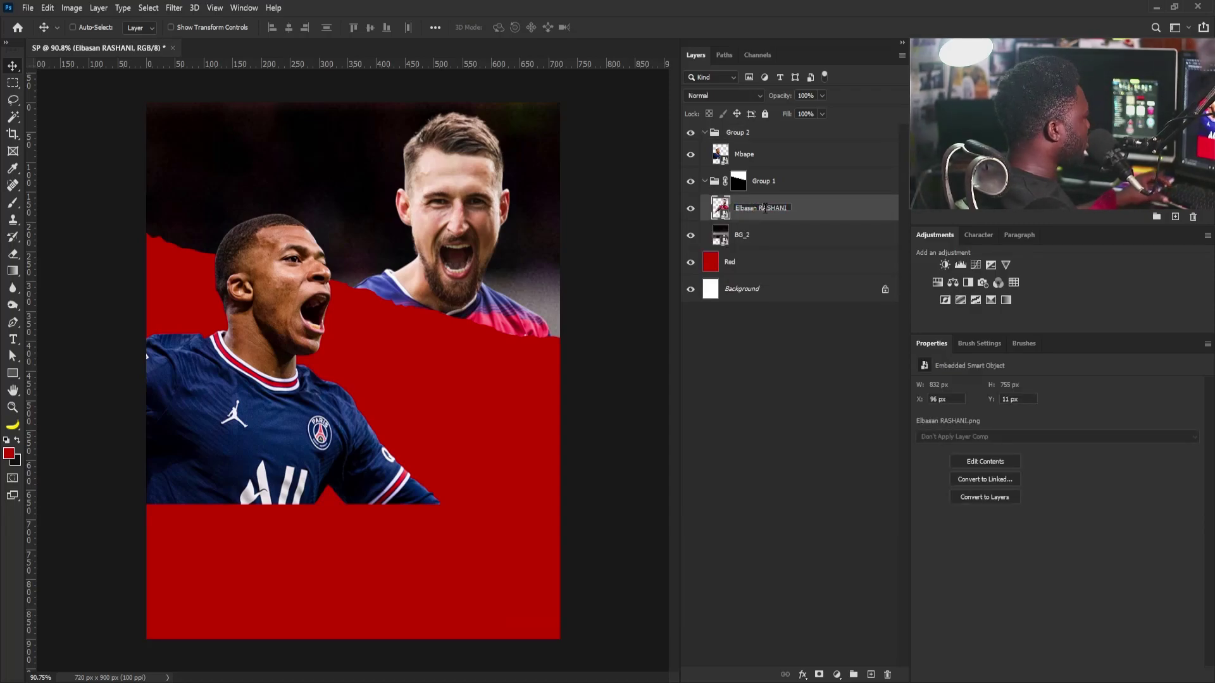
{"action": "key", "text": "ctrl+a"}
{"action": "key", "text": "ctrl+c"}
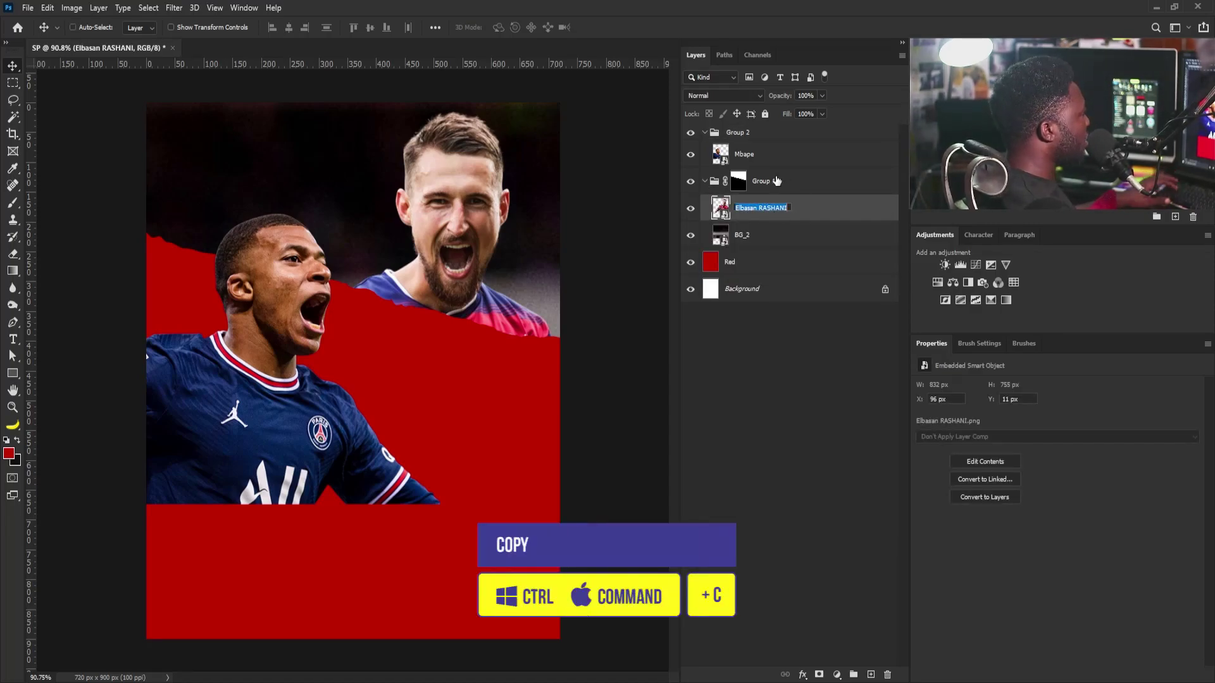
{"action": "double_click", "coordinate": [762, 181]}
{"action": "key", "text": "ctrl+v"}
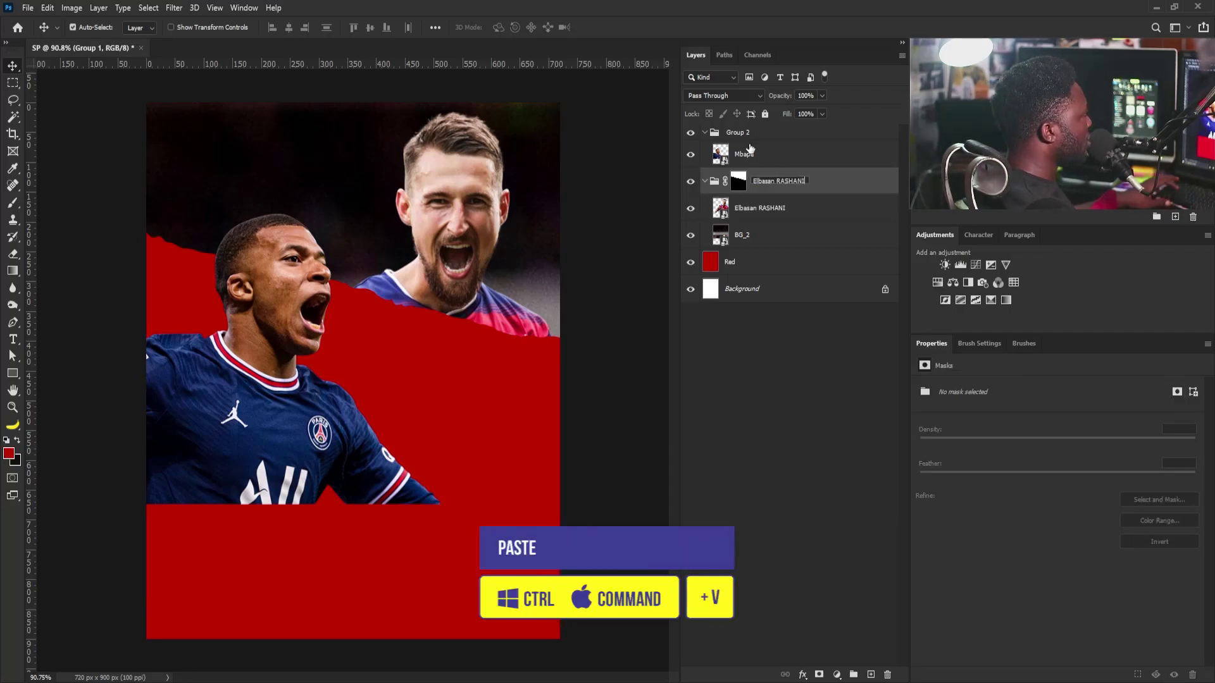
- Rename Group 2 as Mbape by reusing the name of the layer inside it
{"action": "left_click", "coordinate": [746, 135]}
{"action": "left_click", "coordinate": [745, 160]}
{"action": "double_click", "coordinate": [744, 155]}
{"action": "key", "text": "ctrl+c"}
{"action": "double_click", "coordinate": [761, 134]}
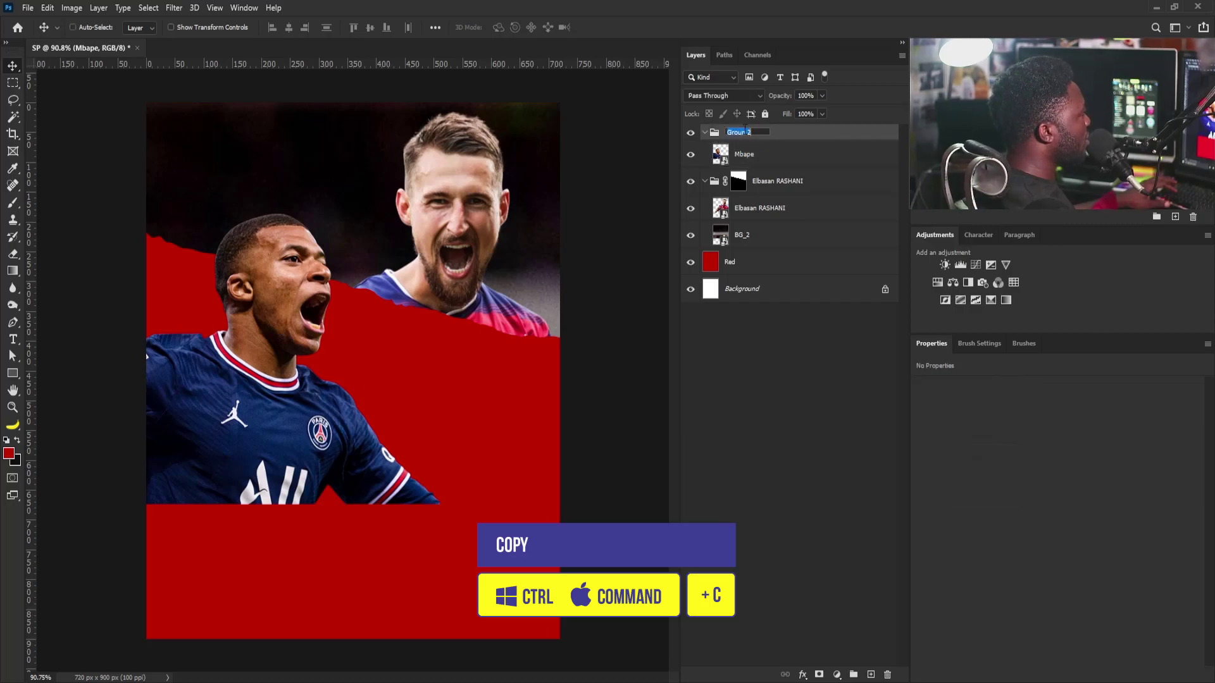
{"action": "key", "text": "ctrl+v"}
{"action": "key", "text": "Return"}
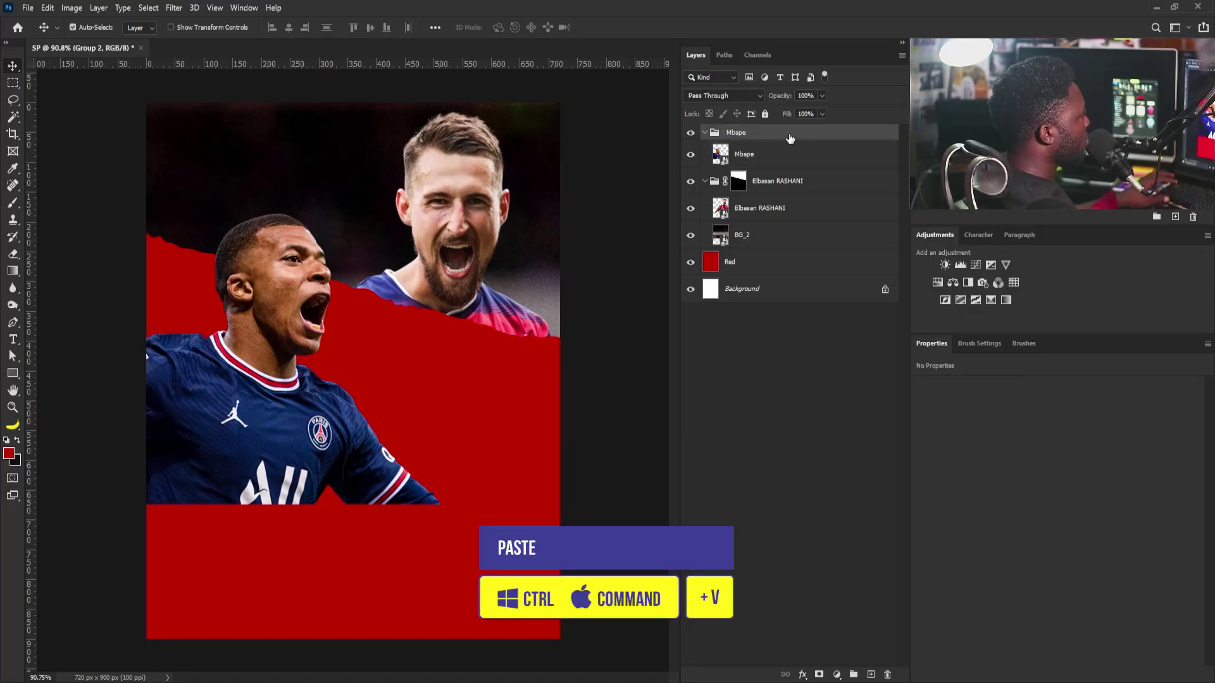
- Add a layer mask to the Mbape group and collapse both footballer groups
{"action": "left_click", "coordinate": [747, 157]}
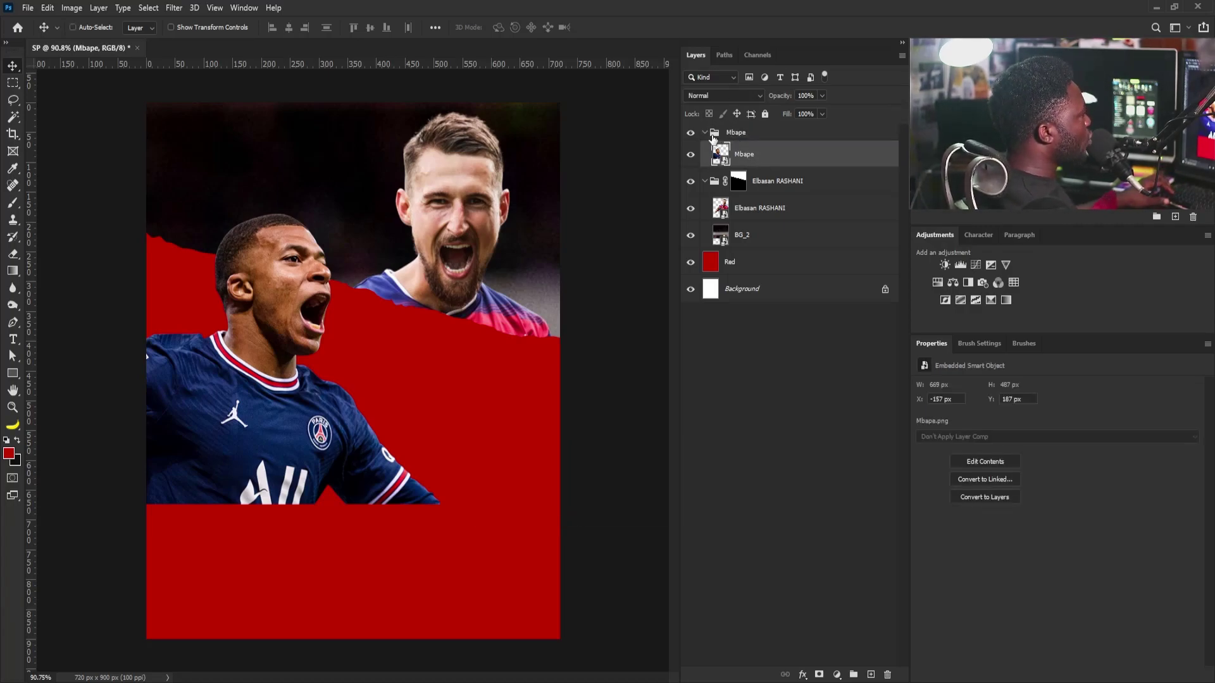
{"action": "left_click", "coordinate": [705, 132]}
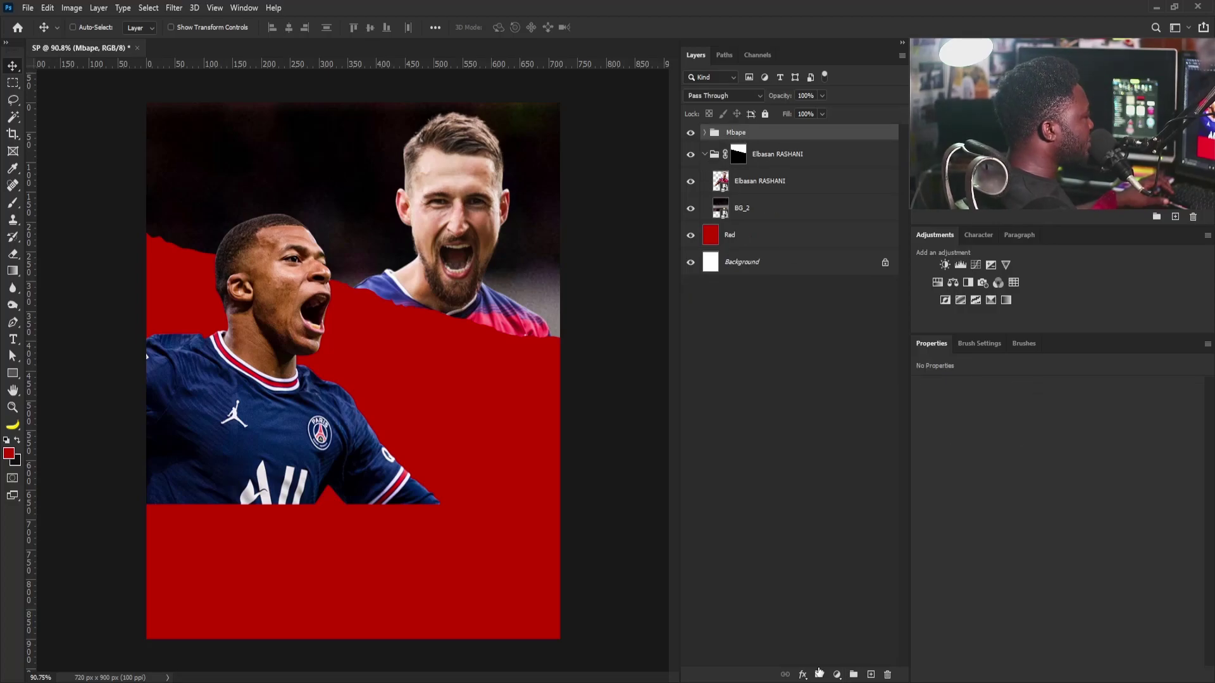
{"action": "left_click", "coordinate": [819, 674]}
{"action": "left_click", "coordinate": [703, 165]}
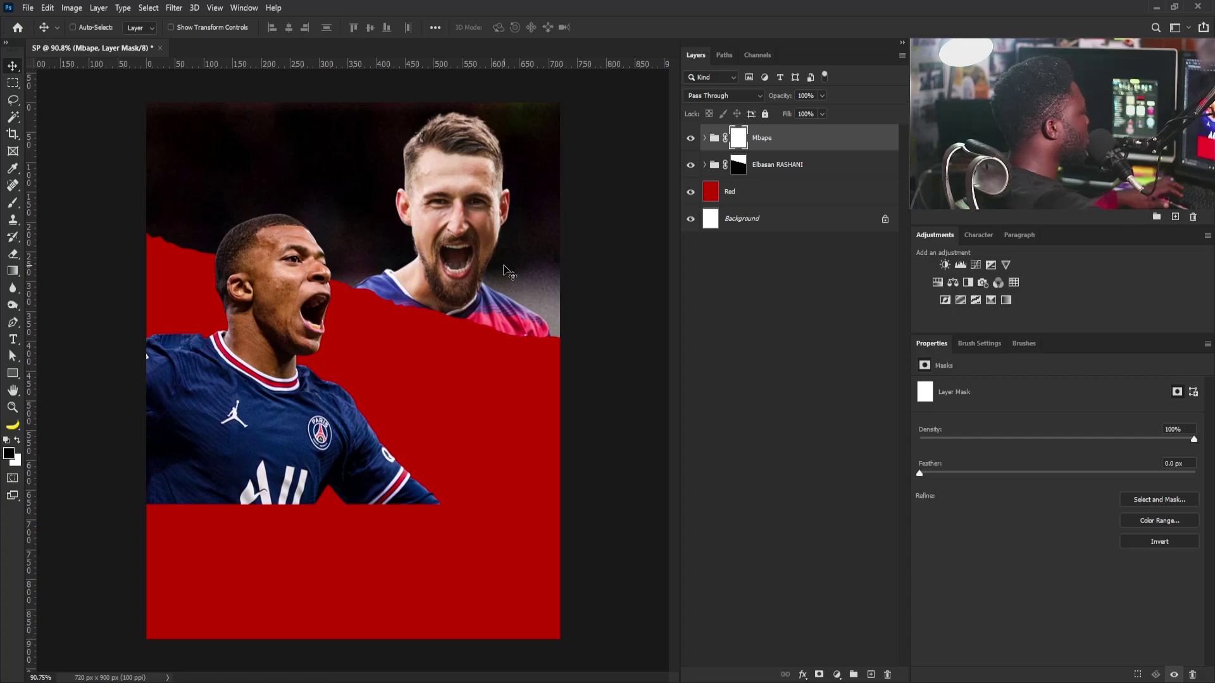
- Lasso a rough-edged diagonal band across the full poster width, from the second footballer's mouth down to his lower shirt
{"action": "left_click", "coordinate": [12, 103]}
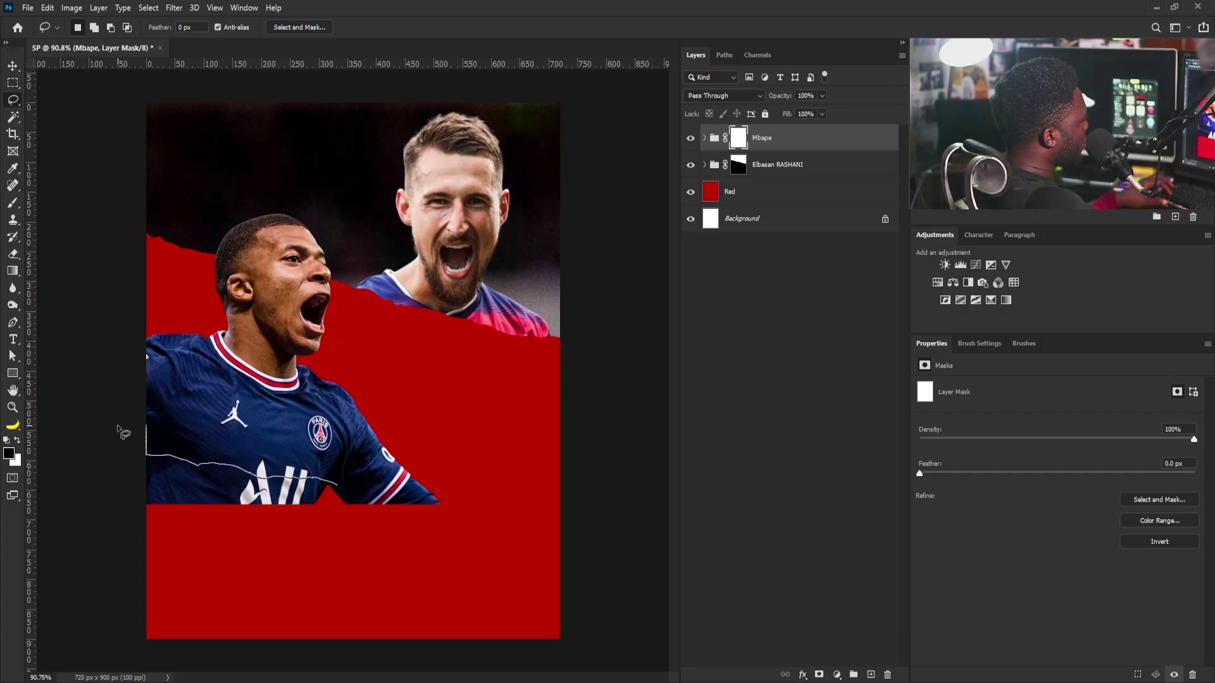
{"action": "mouse_move", "coordinate": [415, 499]}
{"action": "left_mouse_down"}
{"action": "mouse_move", "coordinate": [560, 520]}
{"action": "mouse_move", "coordinate": [560, 406]}
{"action": "left_mouse_up"}
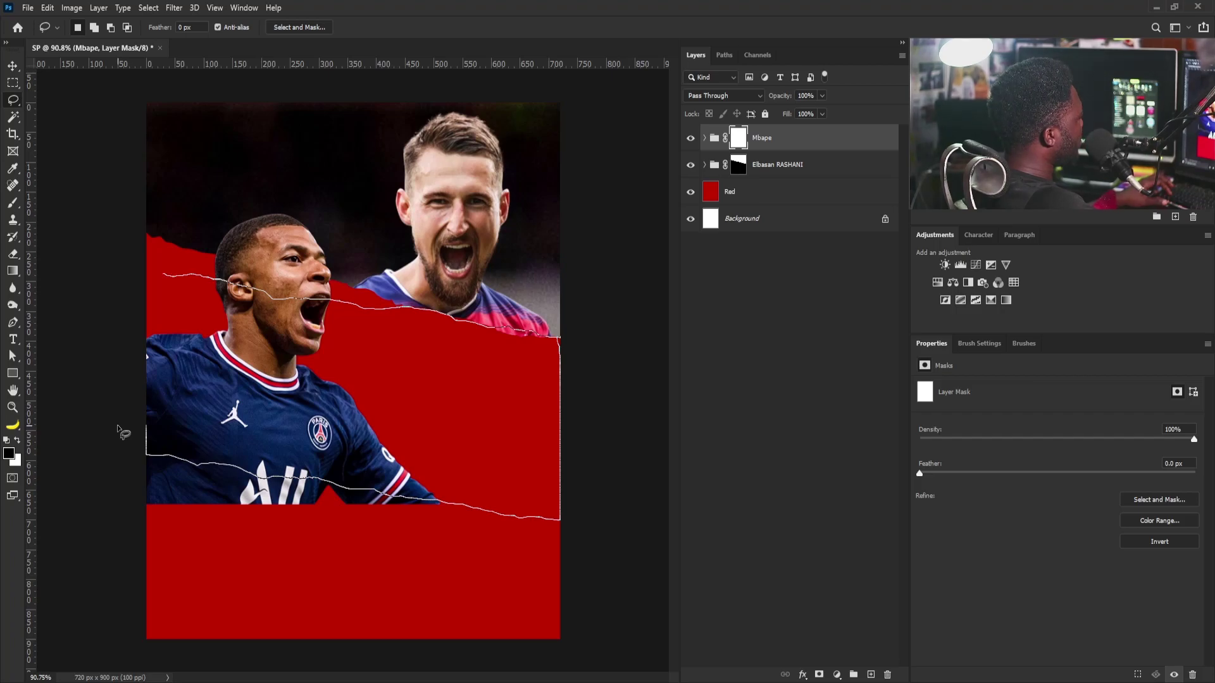
{"action": "left_click_drag", "start_coordinate": [116, 423], "coordinate": [117, 424]}
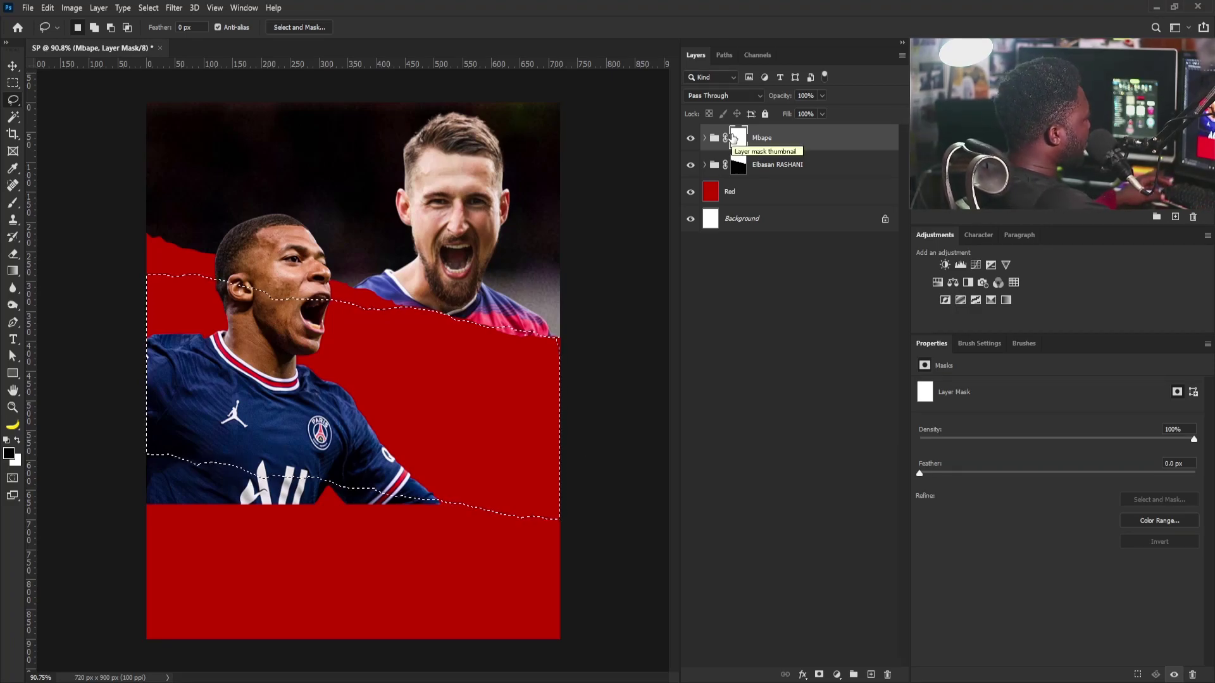
- Fill the band with black on the Mbape group's mask, deselect, and invert the mask to keep only that band
{"action": "key", "text": "alt+BackSpace"}
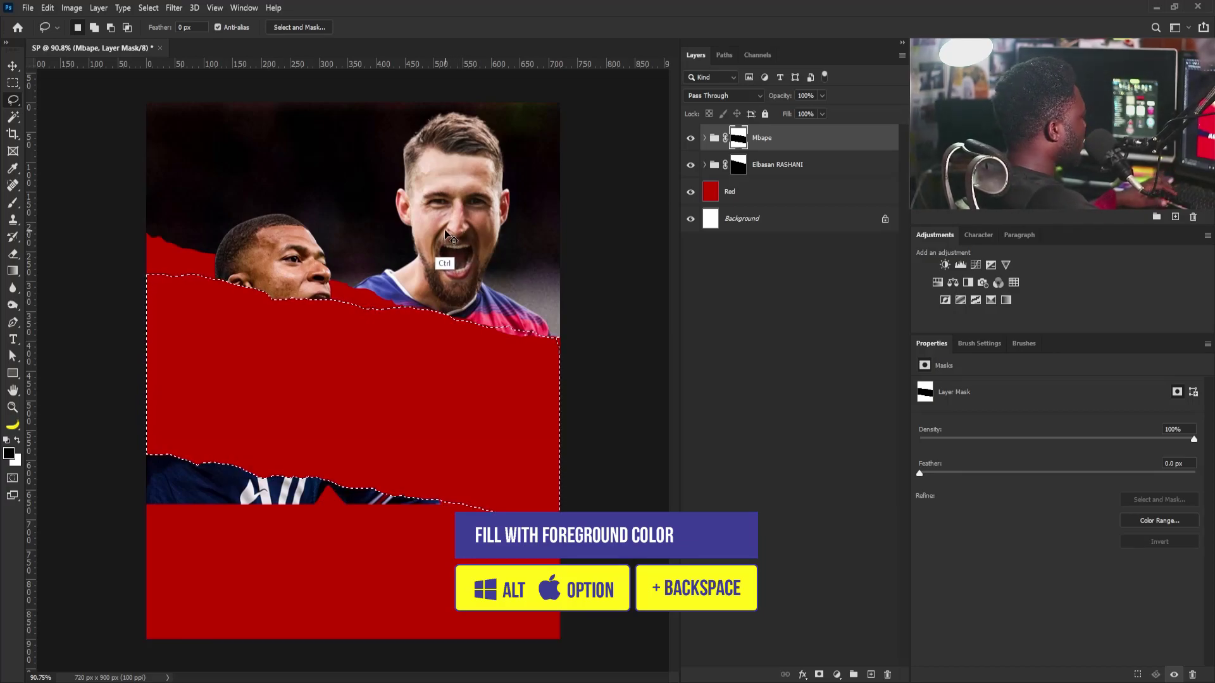
{"action": "key", "text": "ctrl+d"}
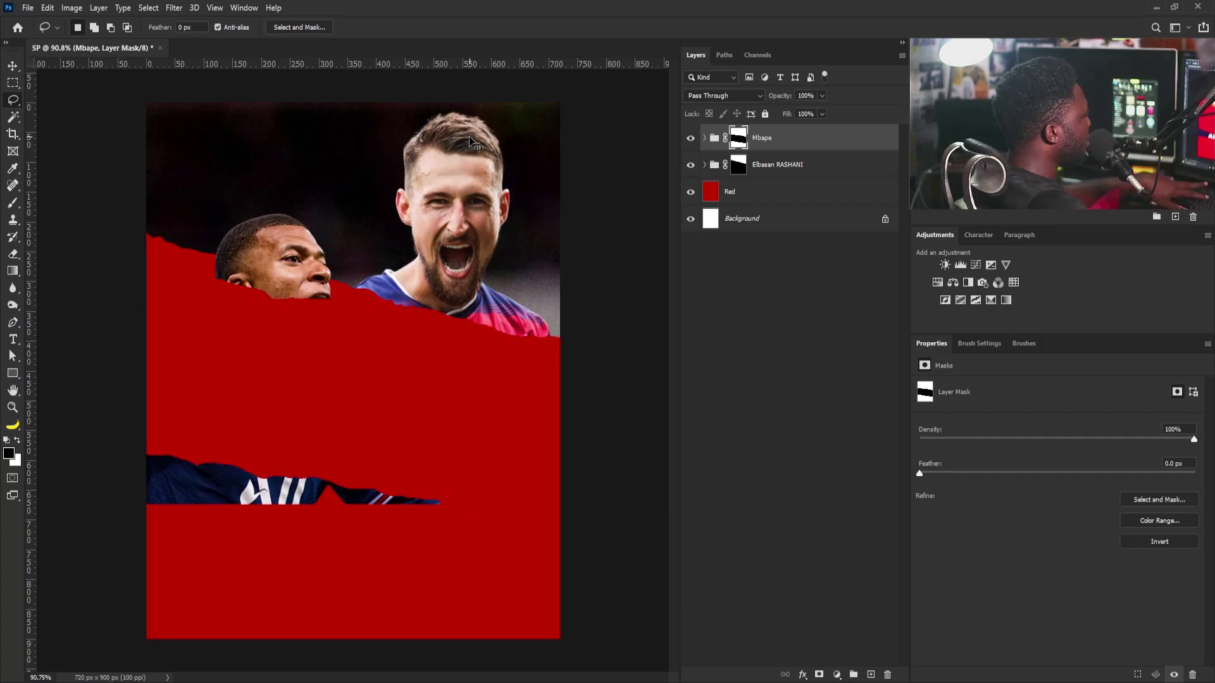
{"action": "key", "text": "ctrl+i"}
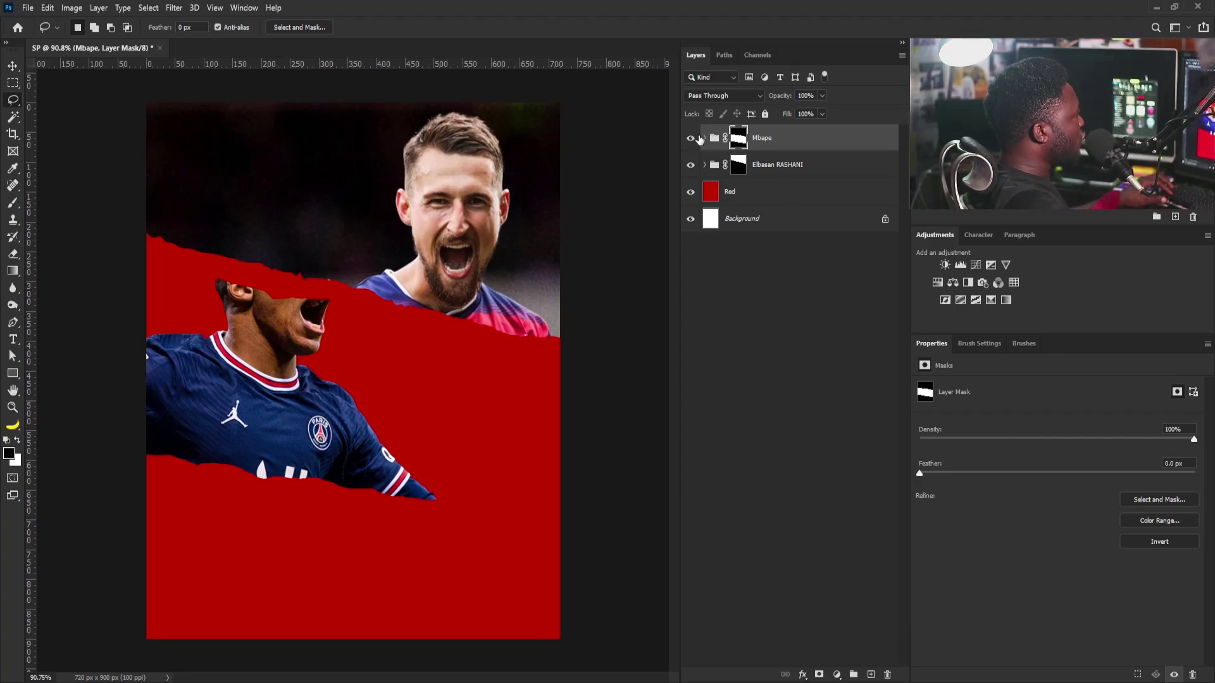
- Place the BG_2 image beneath the footballer inside the Mbape group, scaled to about 496% to span the poster width
{"action": "left_click", "coordinate": [705, 138]}
{"action": "left_click", "coordinate": [777, 168]}
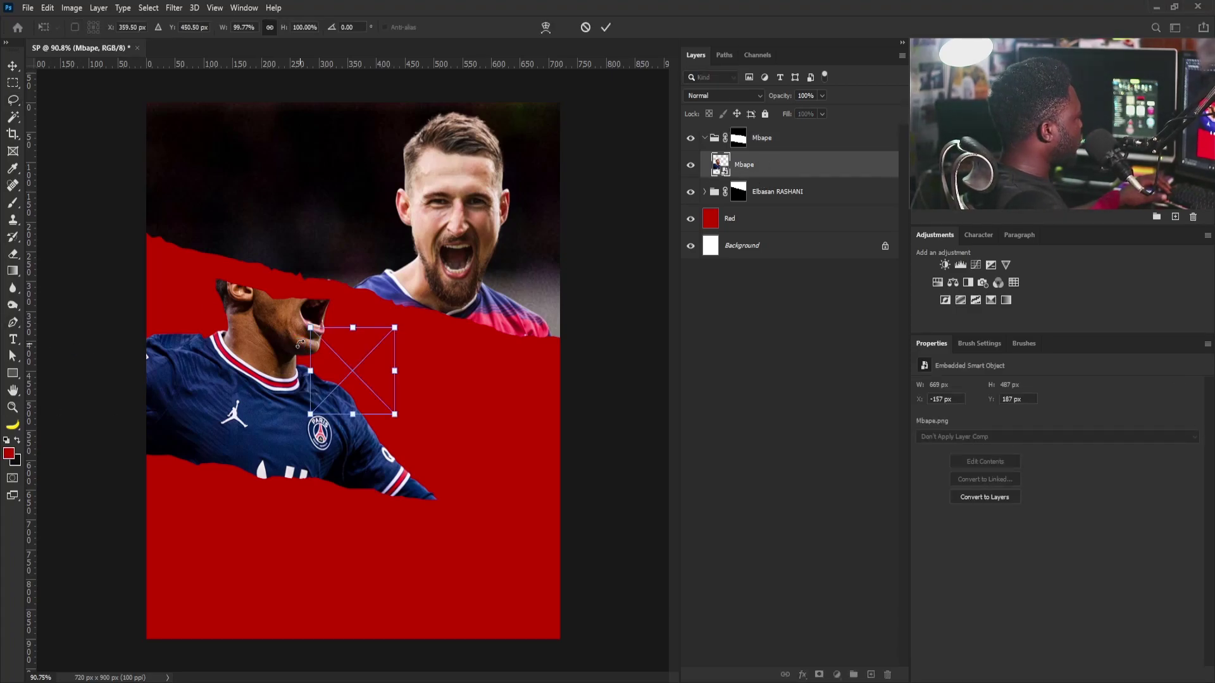
{"action": "left_click_drag", "start_coordinate": [390, 332], "coordinate": [633, 230]}
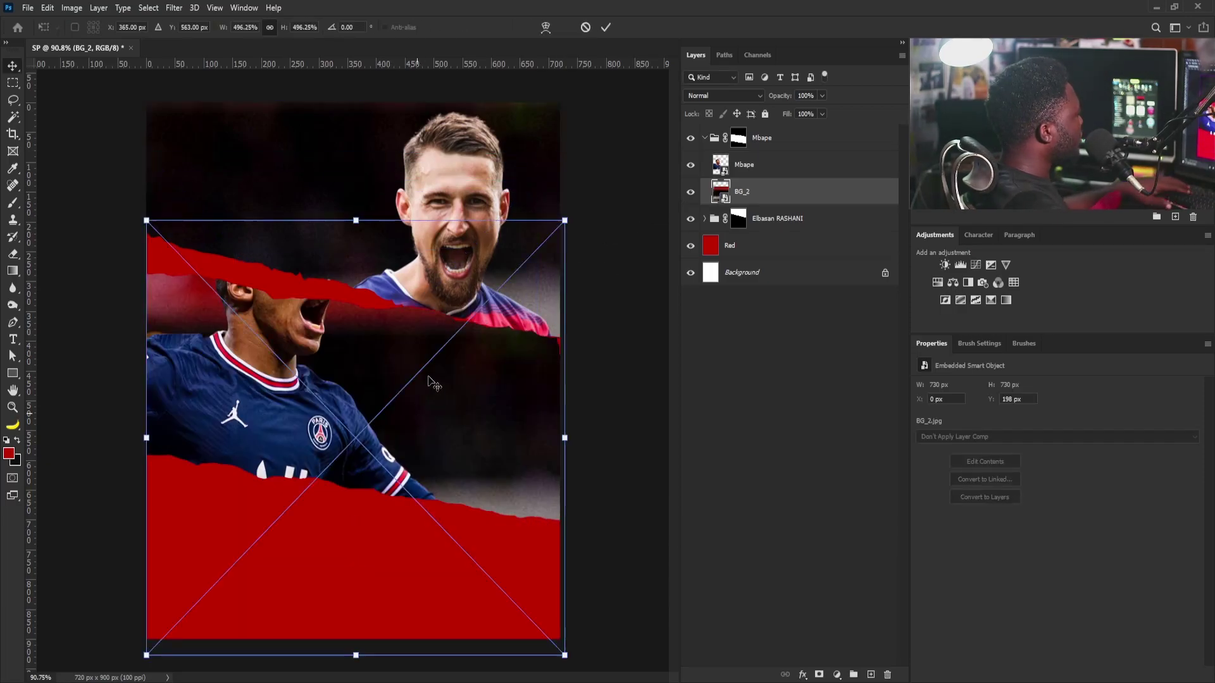
- Rotate the BG_2 image 180° and shift it upward behind the second footballer
{"action": "right_click", "coordinate": [429, 377]}
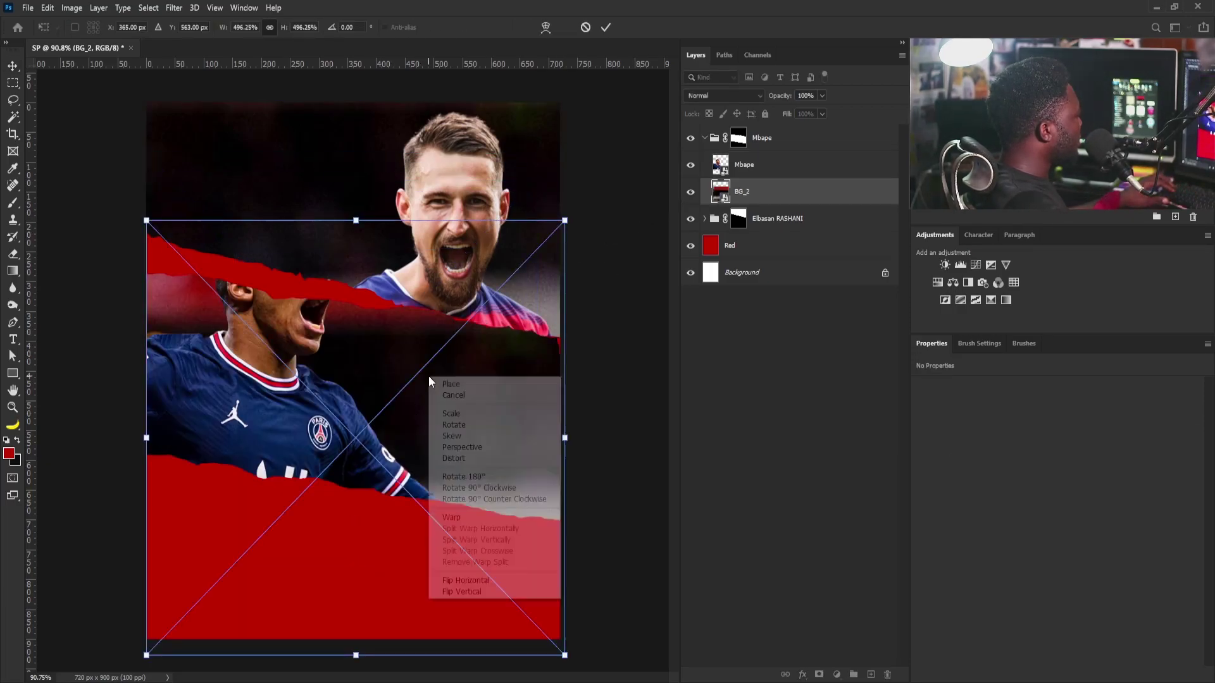
{"action": "left_click", "coordinate": [470, 477]}
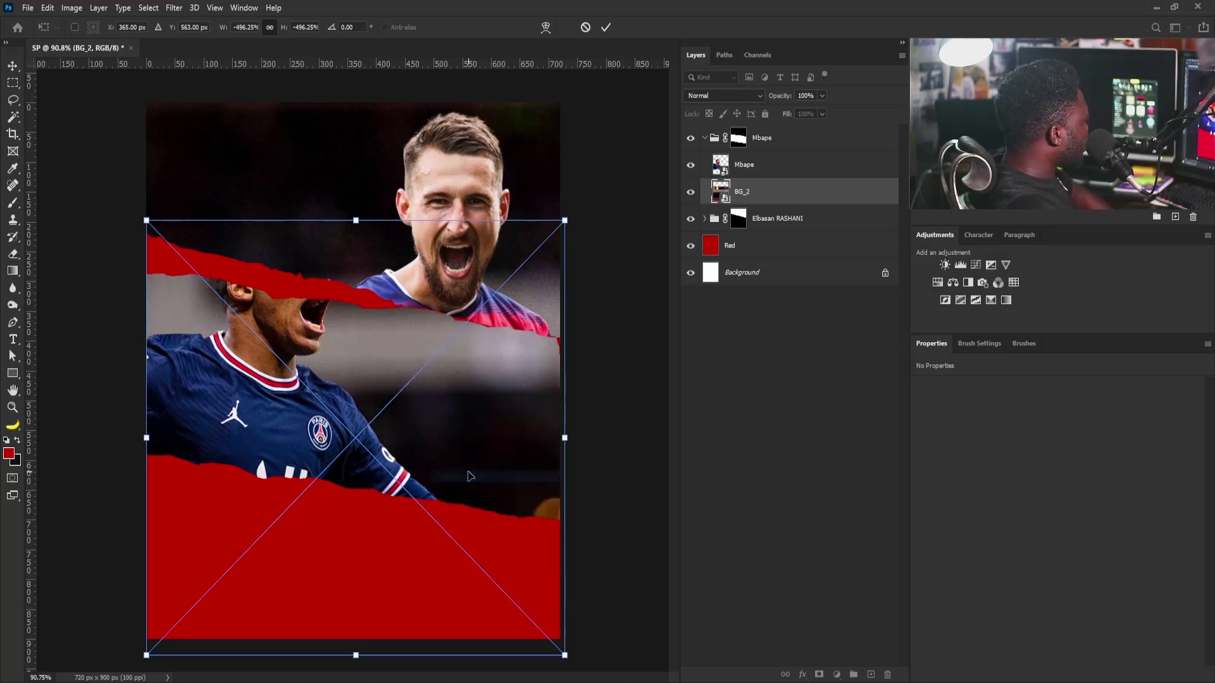
{"action": "left_click_drag", "start_coordinate": [445, 474], "coordinate": [437, 404]}
{"action": "key", "text": "Return"}
- Duplicate the Mbape cut-out layer and move the copy out above the Mbape group
{"action": "left_click", "coordinate": [737, 167]}
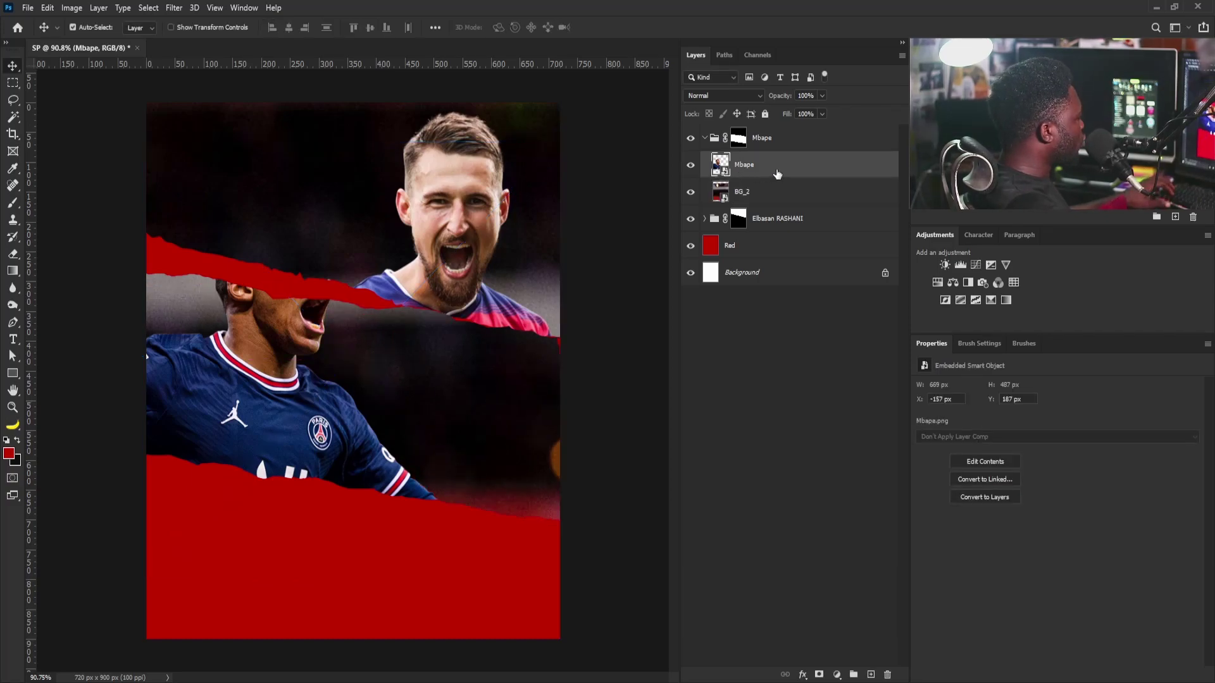
{"action": "key", "text": "ctrl+j"}
{"action": "left_click_drag", "start_coordinate": [769, 168], "coordinate": [771, 128]}
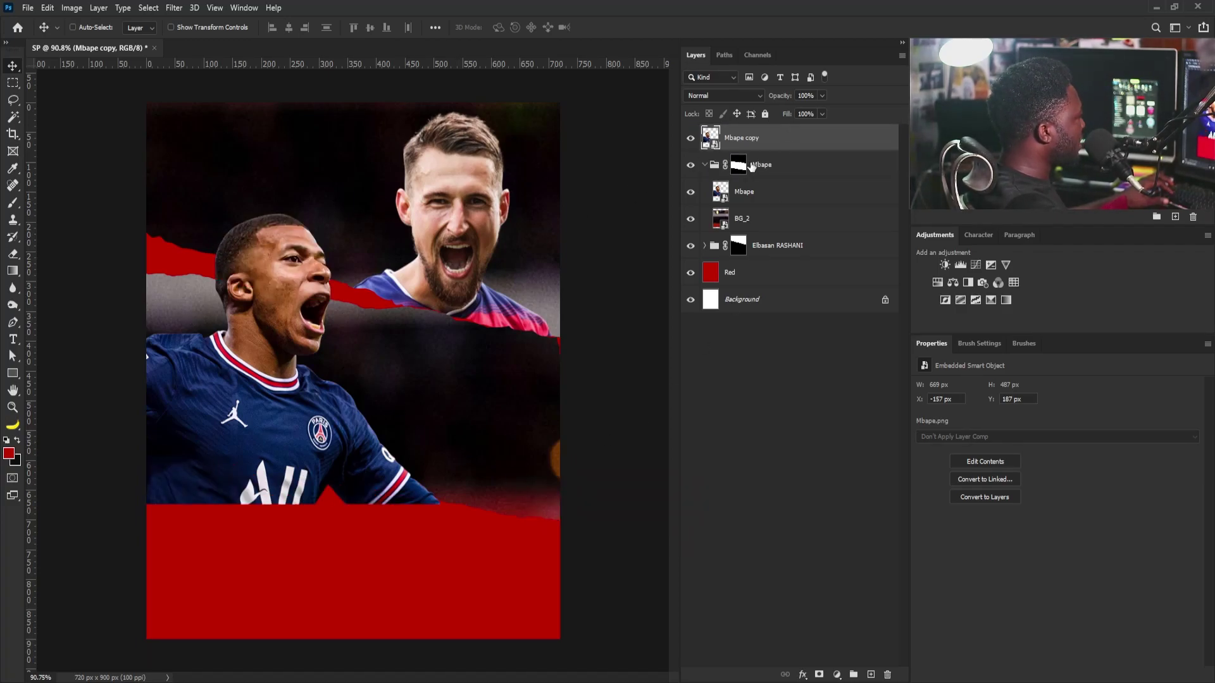
- Load the Mbape group's mask as a selection and add a rectangular area around the second footballer's head
{"action": "left_click", "coordinate": [738, 169], "text": "ctrl"}
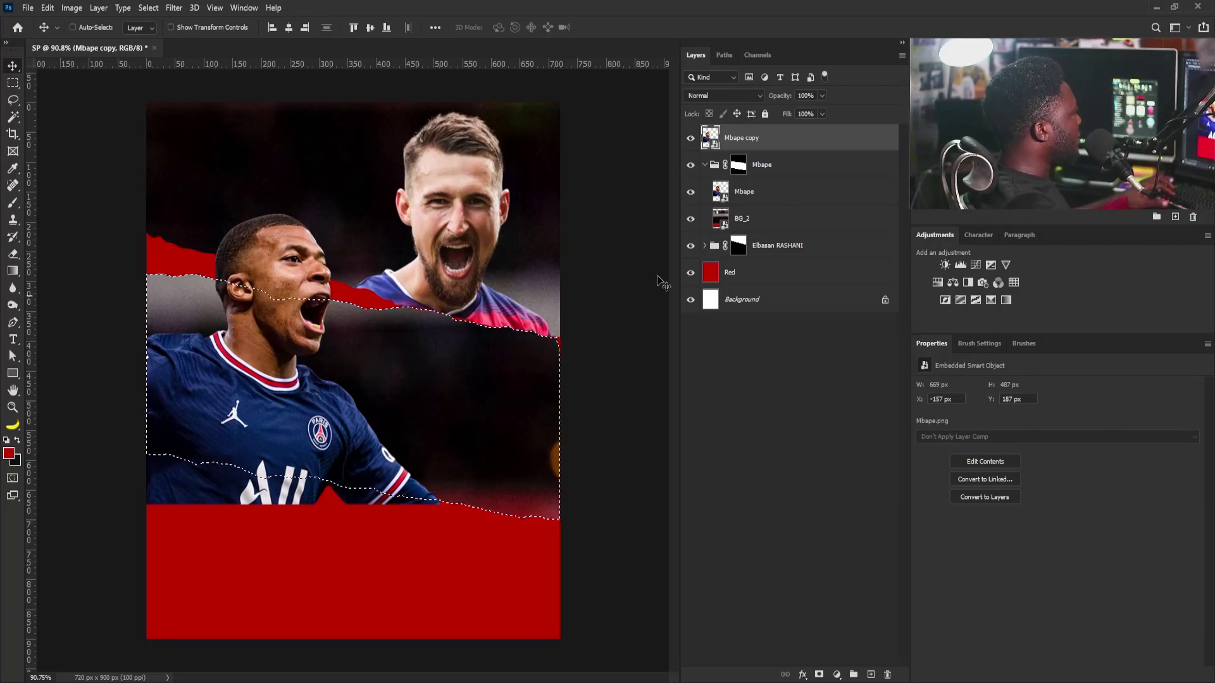
{"action": "left_click", "coordinate": [739, 164]}
{"action": "left_click_drag", "start_coordinate": [12, 82], "coordinate": [46, 89]}
{"action": "key", "text": "shift"}
{"action": "left_click_drag", "start_coordinate": [192, 190], "coordinate": [346, 367]}
{"action": "left_click_drag", "start_coordinate": [349, 351], "coordinate": [352, 298]}
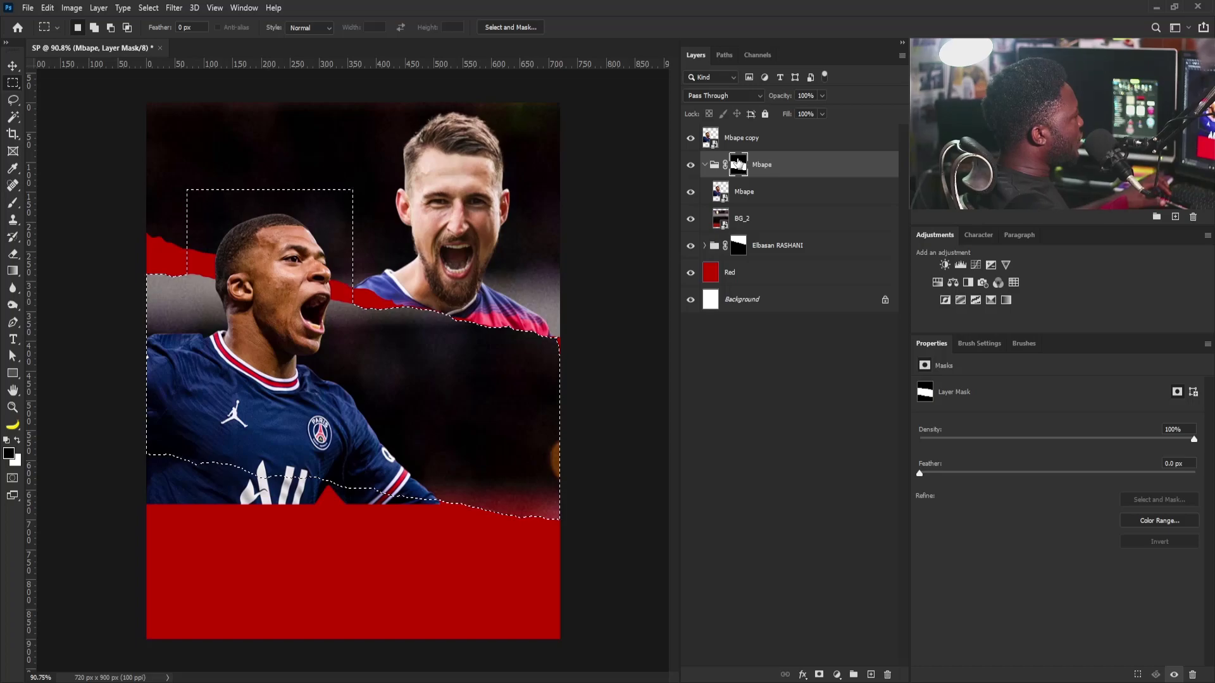
- Subtract everything below the footballer's neck from the selection and use the rest as a layer mask on Mbape copy
{"action": "left_click", "coordinate": [731, 146]}
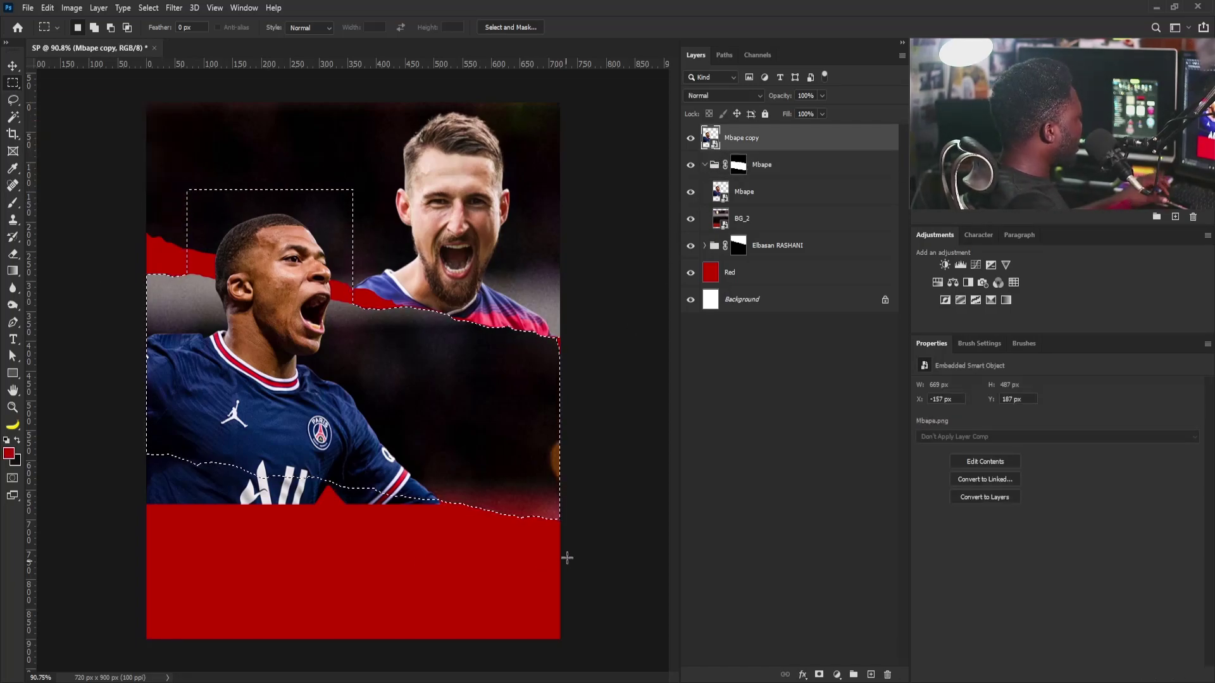
{"action": "key", "text": "alt"}
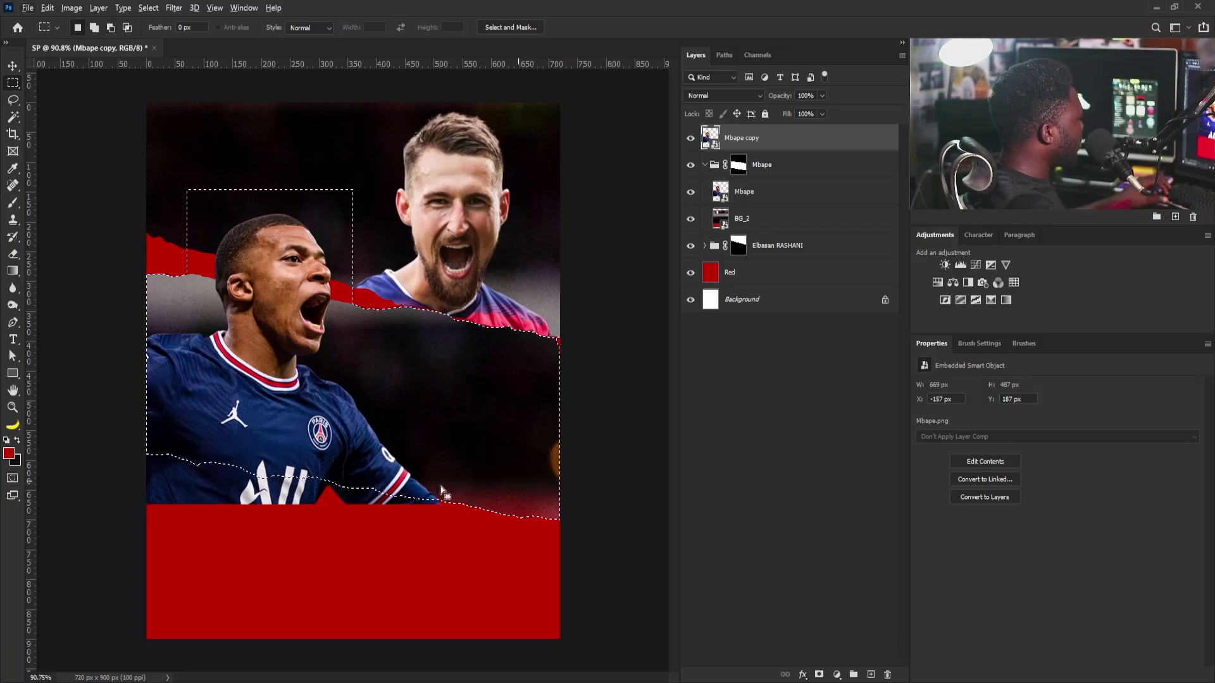
{"action": "left_click_drag", "start_coordinate": [139, 366], "coordinate": [617, 586]}
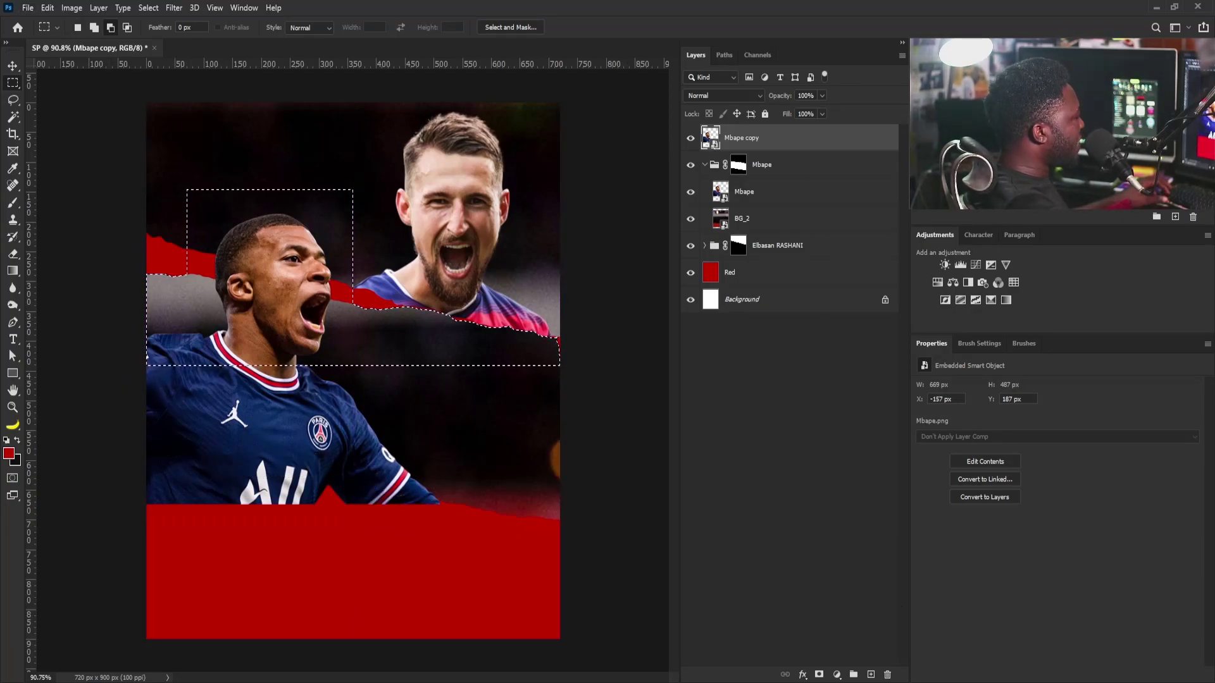
{"action": "left_click", "coordinate": [819, 674]}
{"action": "key", "text": "v"}
- Collapse the Mbape group, group it with the Mbape copy layer, and name the new group Mbape
{"action": "left_click", "coordinate": [704, 164]}
{"action": "left_click", "coordinate": [787, 139]}
{"action": "left_click", "coordinate": [781, 166], "text": "shift"}
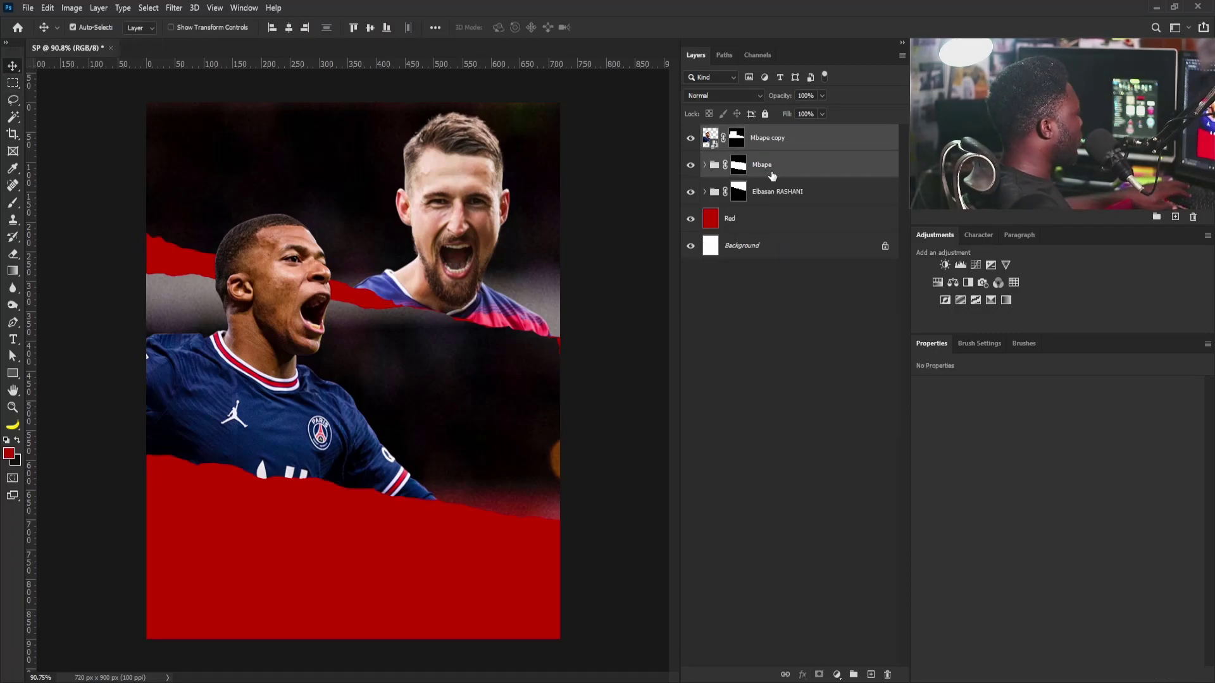
{"action": "key", "text": "ctrl+g"}
{"action": "double_click", "coordinate": [736, 132]}
{"action": "type", "text": "Mbape"}
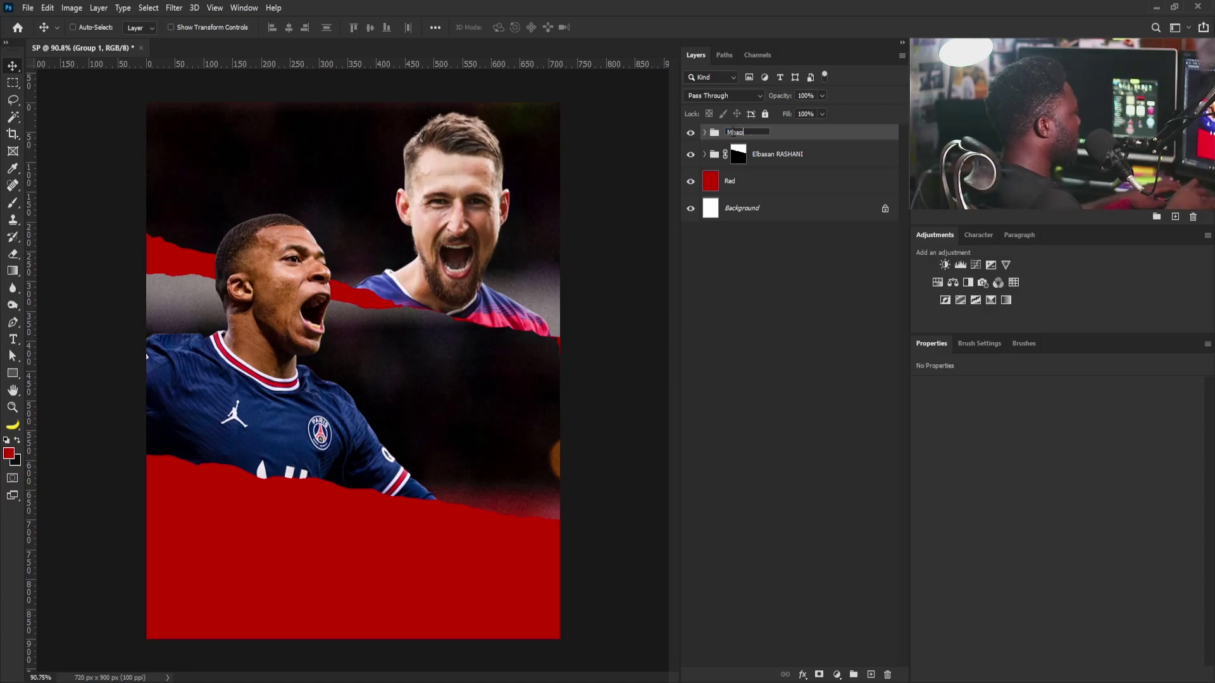
{"action": "key", "text": "Return"}
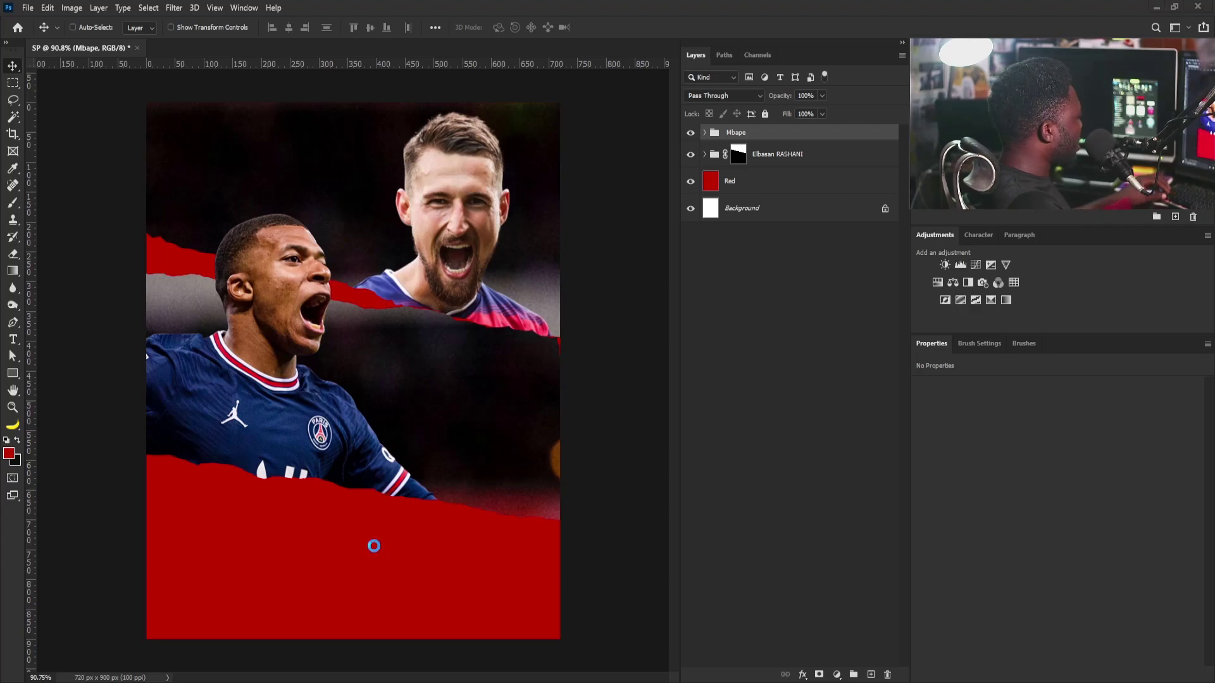
- Place the supporters image over the lower poster, scaled to about 215% so that it spans the full width
{"action": "left_click_drag", "start_coordinate": [448, 451], "coordinate": [535, 519]}
{"action": "left_click_drag", "start_coordinate": [438, 415], "coordinate": [426, 593]}
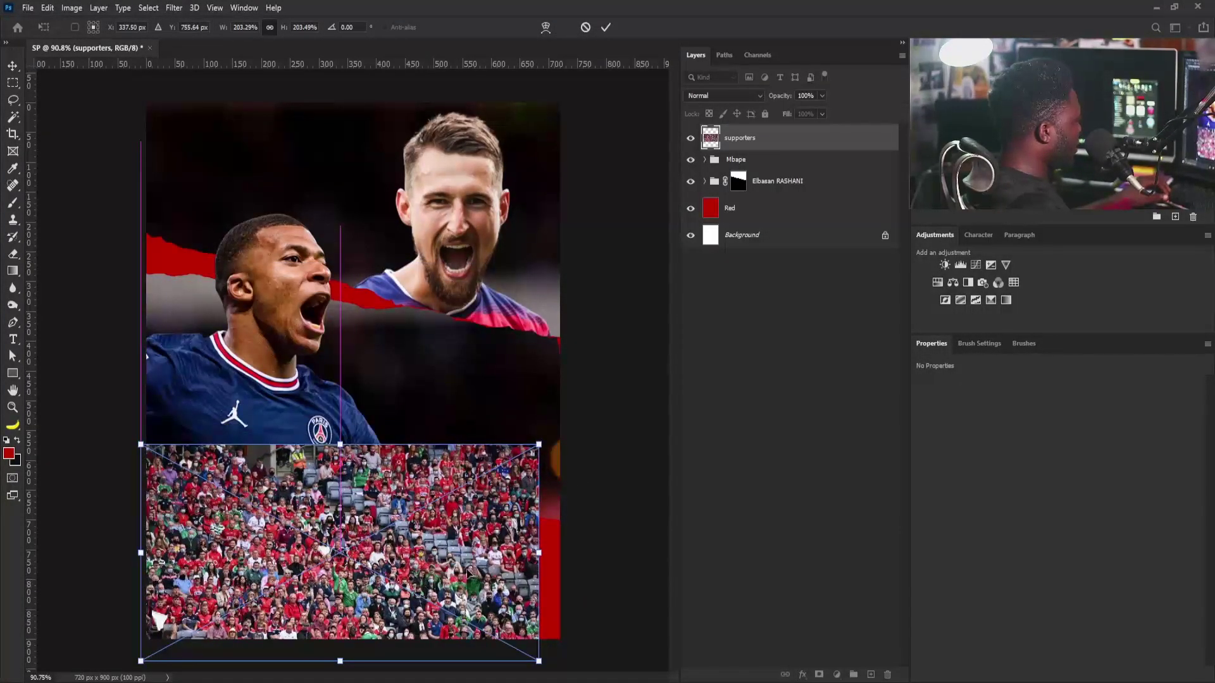
{"action": "left_click_drag", "start_coordinate": [543, 442], "coordinate": [563, 430]}
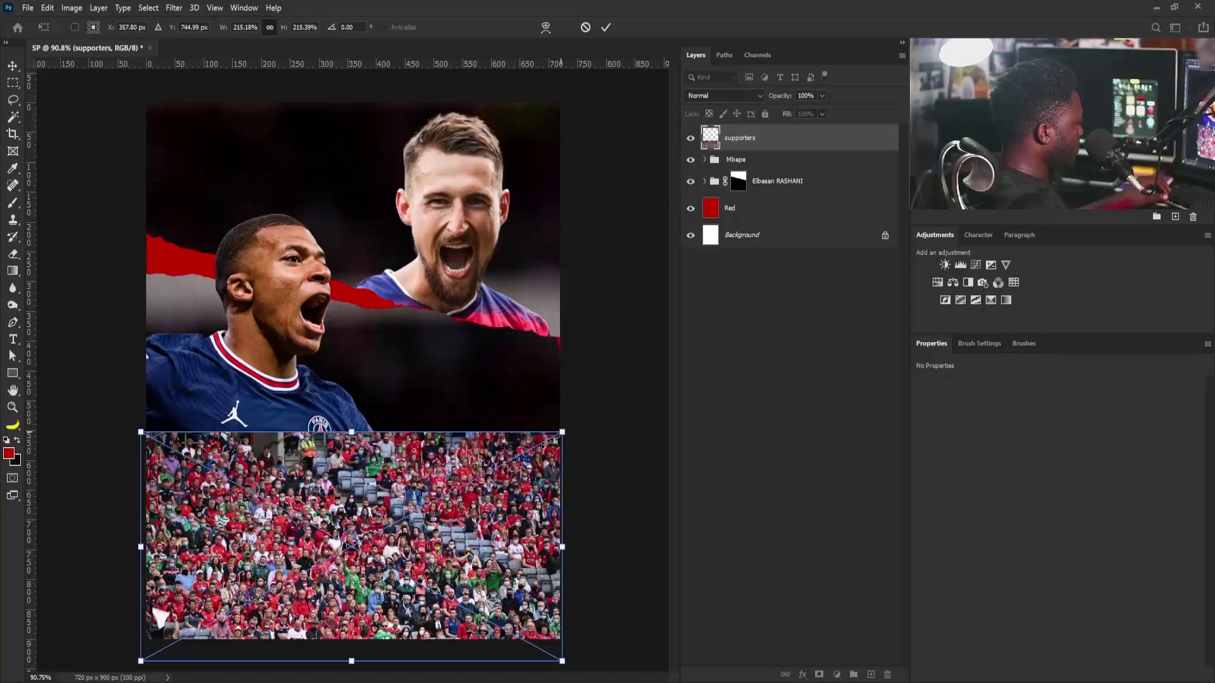
{"action": "key", "text": "Return"}
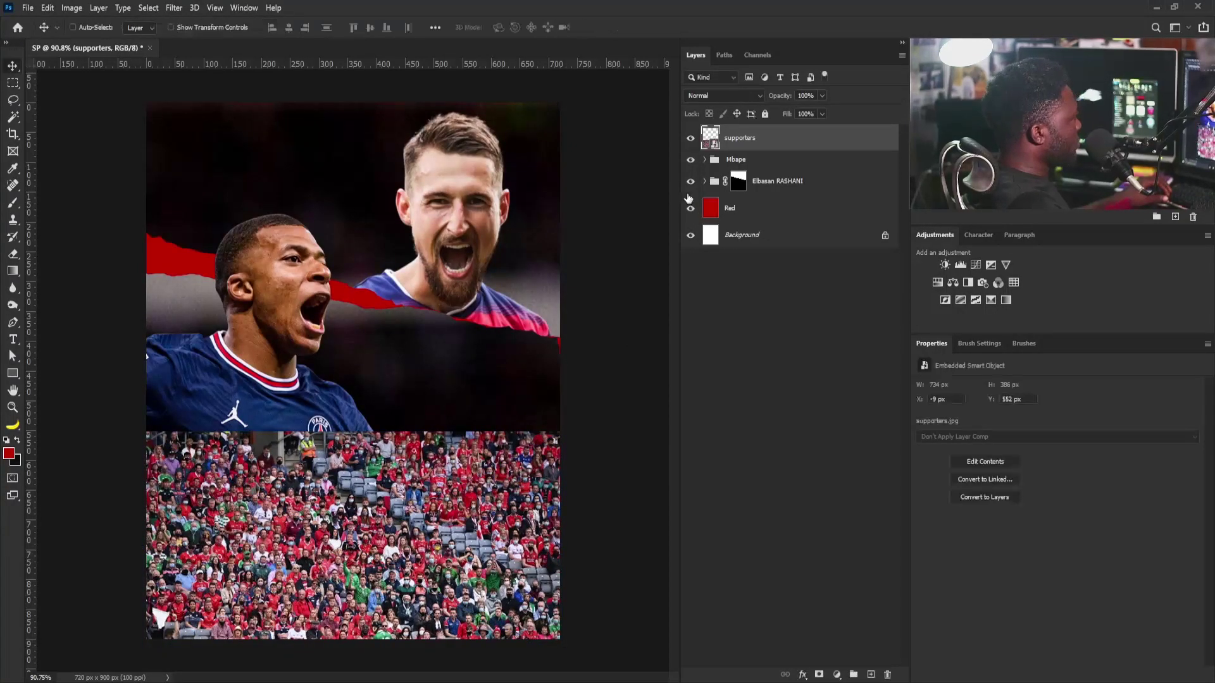
- With the supporters layer hidden, lasso a rough-edged area below the second strip, show the layer again and mask it to that area
{"action": "left_click", "coordinate": [690, 139]}
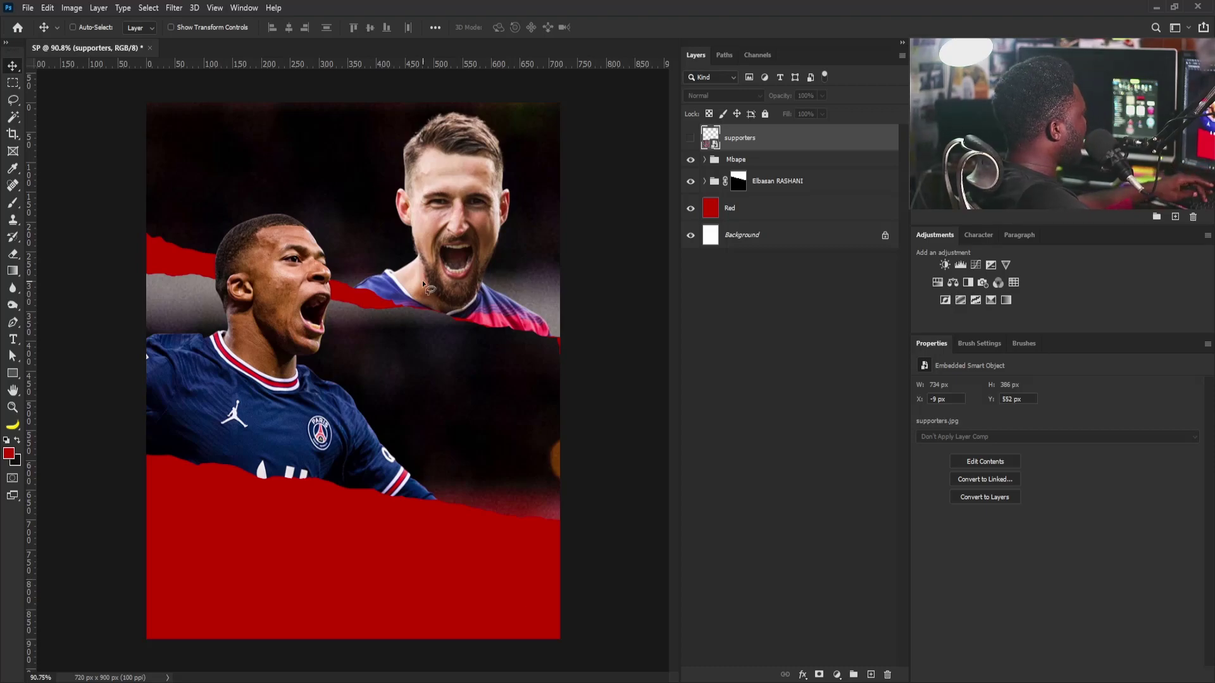
{"action": "key", "text": "l"}
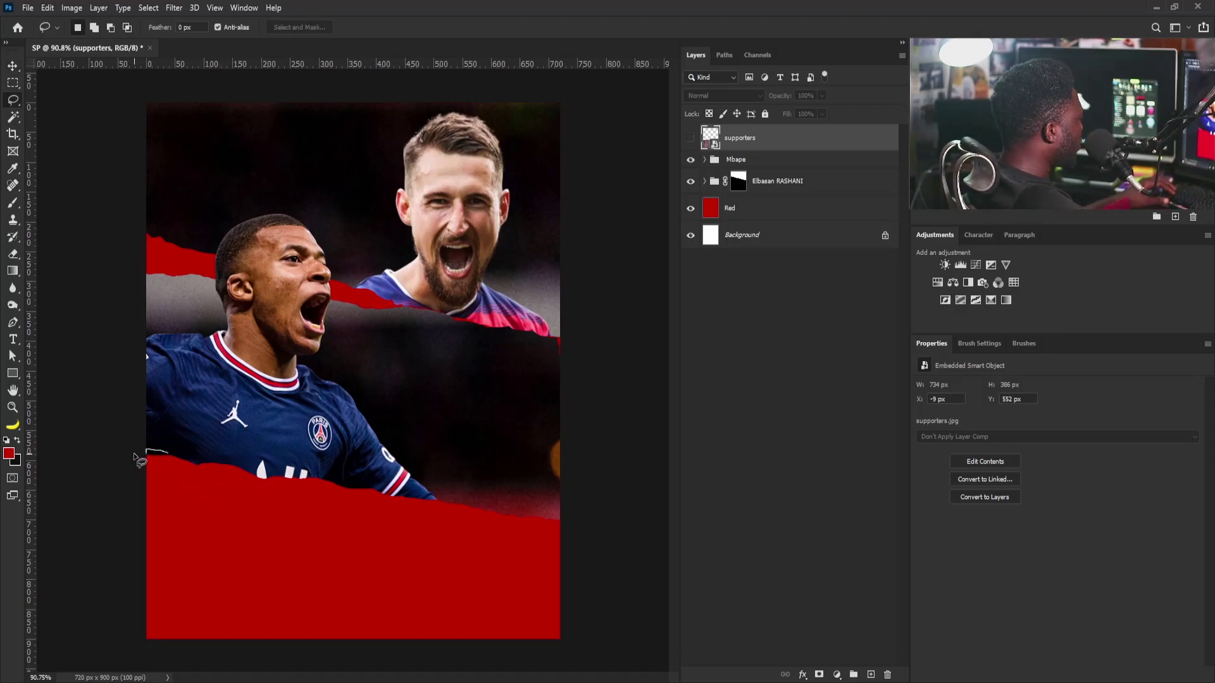
{"action": "left_click_drag", "start_coordinate": [303, 484], "coordinate": [372, 496]}
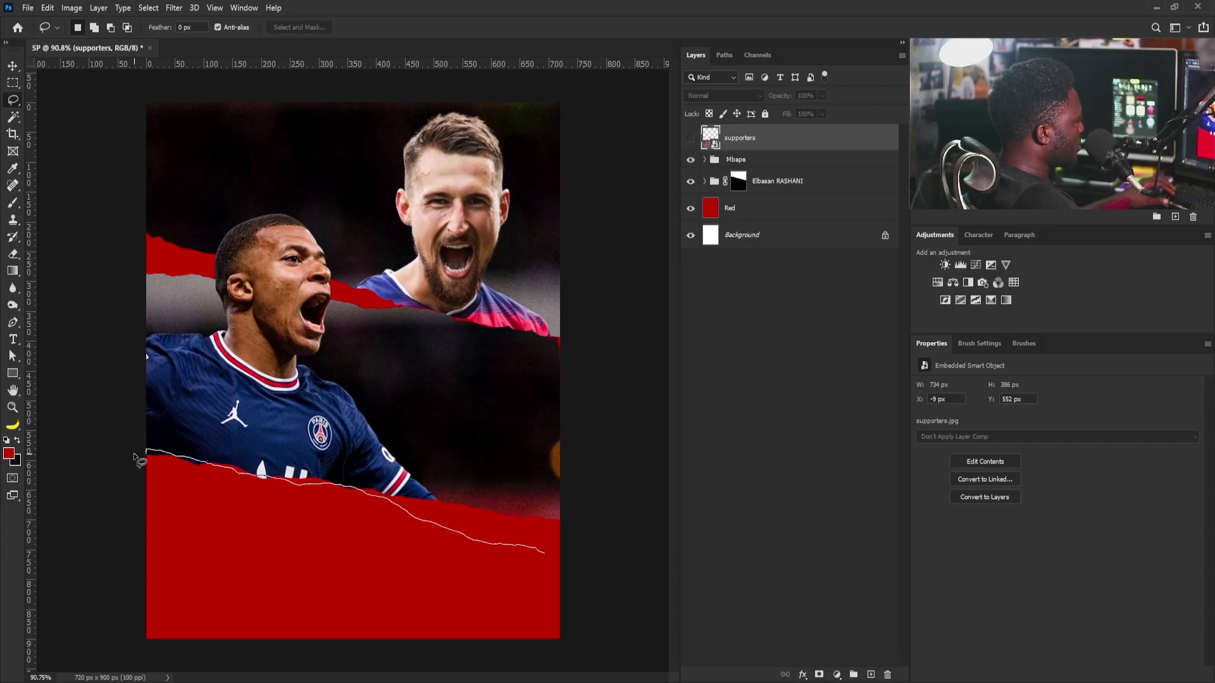
{"action": "left_click_drag", "start_coordinate": [560, 594], "coordinate": [544, 625]}
{"action": "left_click_drag", "start_coordinate": [135, 457], "coordinate": [136, 455]}
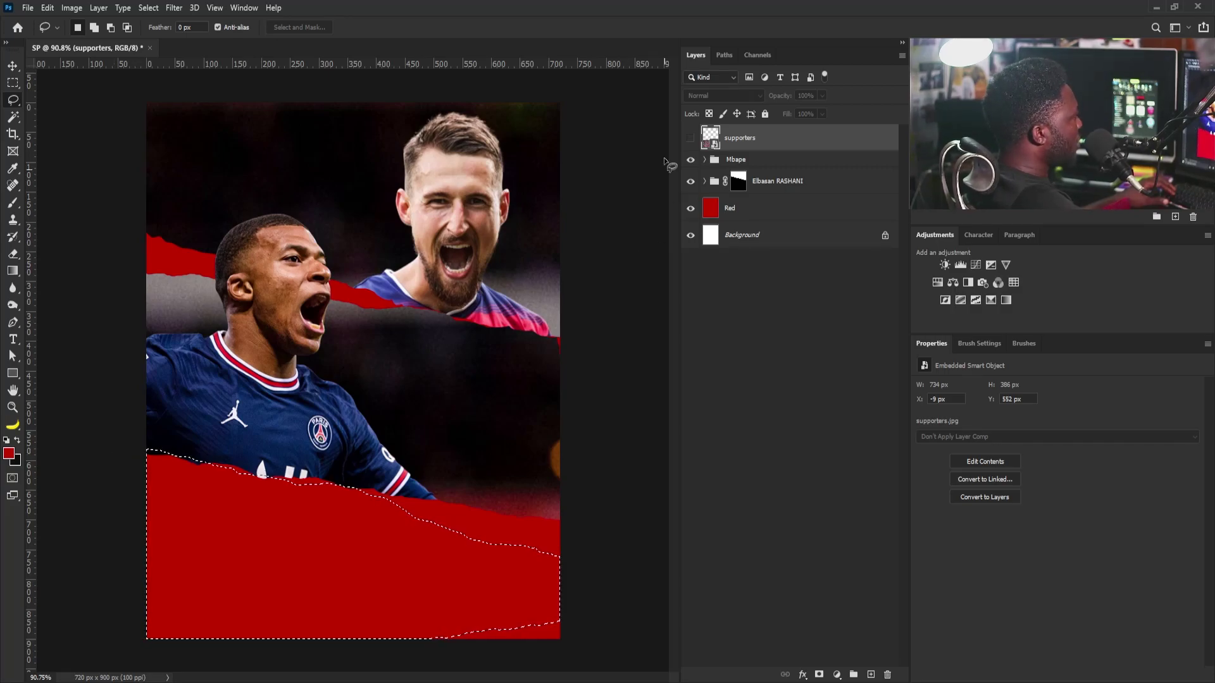
{"action": "left_click", "coordinate": [692, 138]}
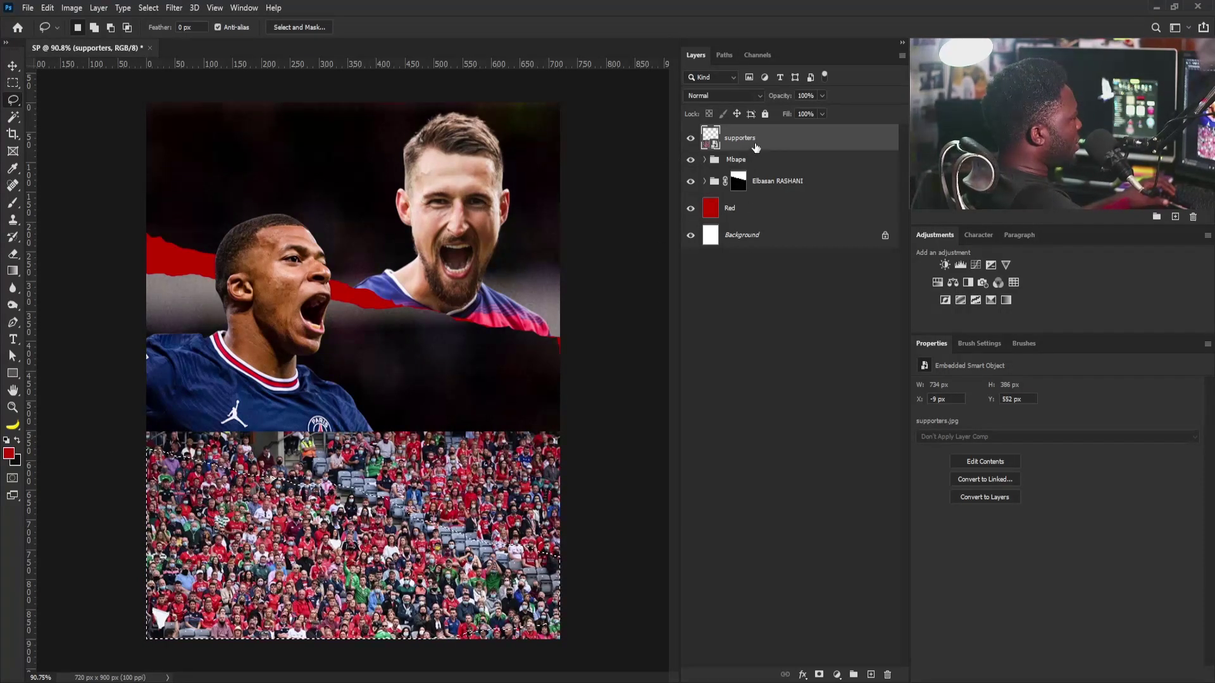
{"action": "left_click", "coordinate": [819, 675]}
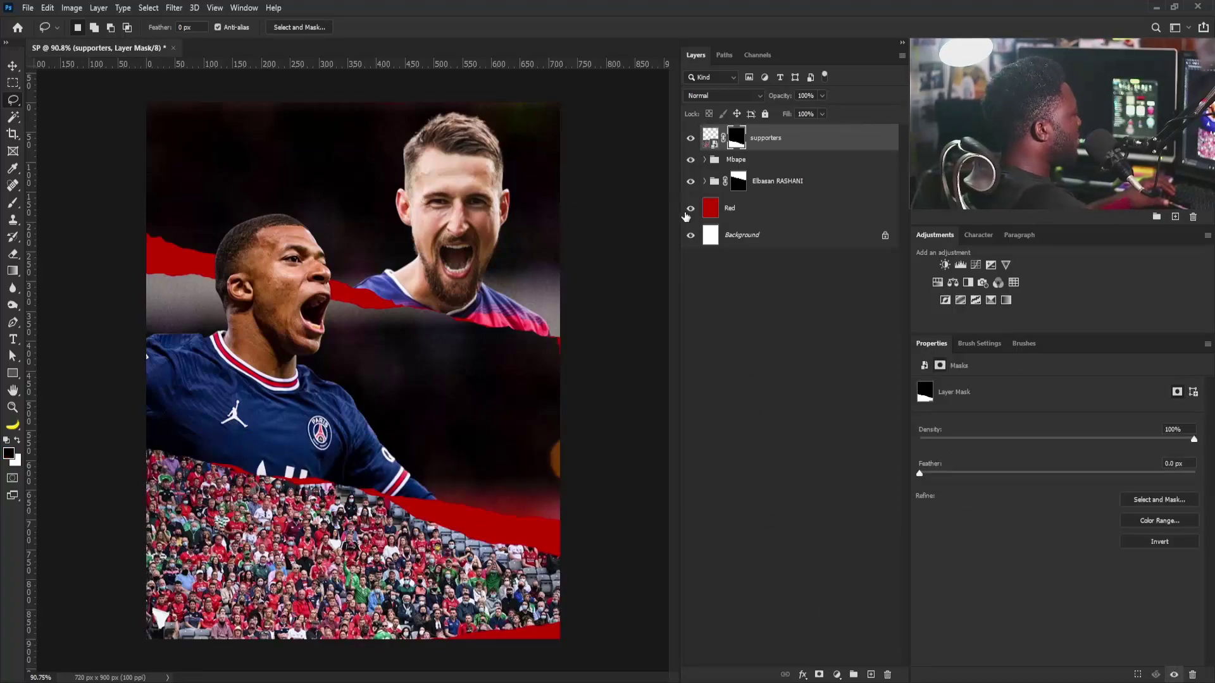
- On the inner Mbape group's mask, lasso the red sliver at the strip's upper-right end, fill it with white and deselect
{"action": "left_click", "coordinate": [759, 159]}
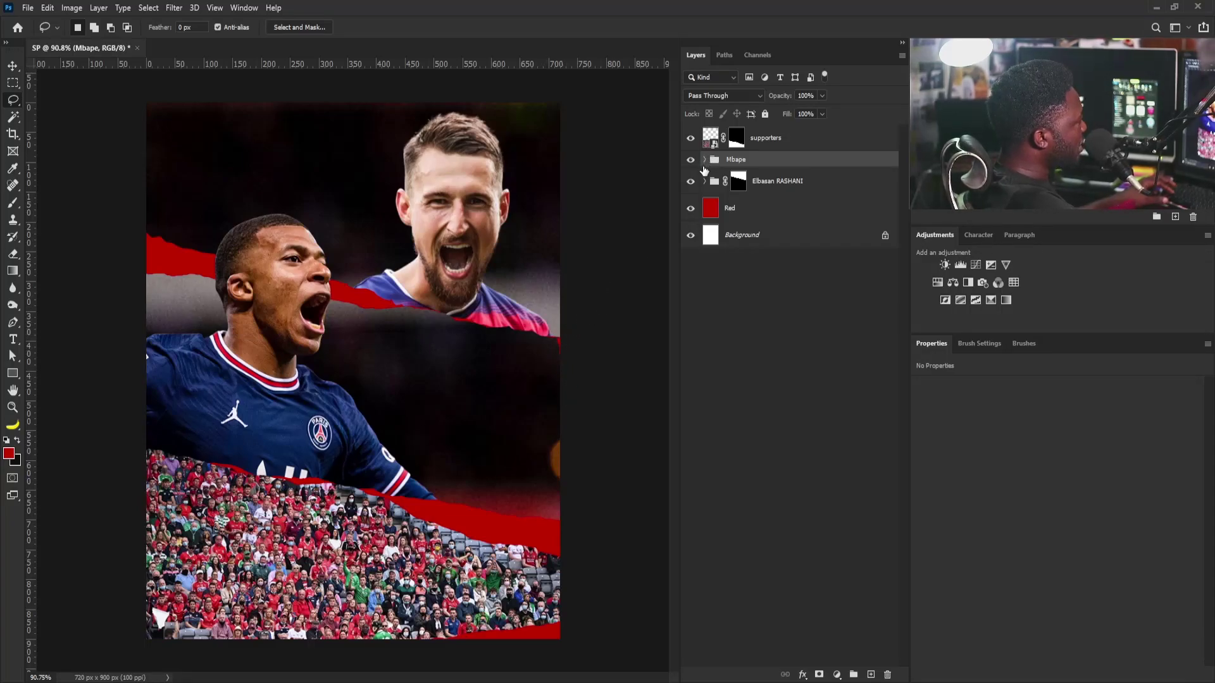
{"action": "left_click", "coordinate": [705, 160]}
{"action": "left_click", "coordinate": [744, 210]}
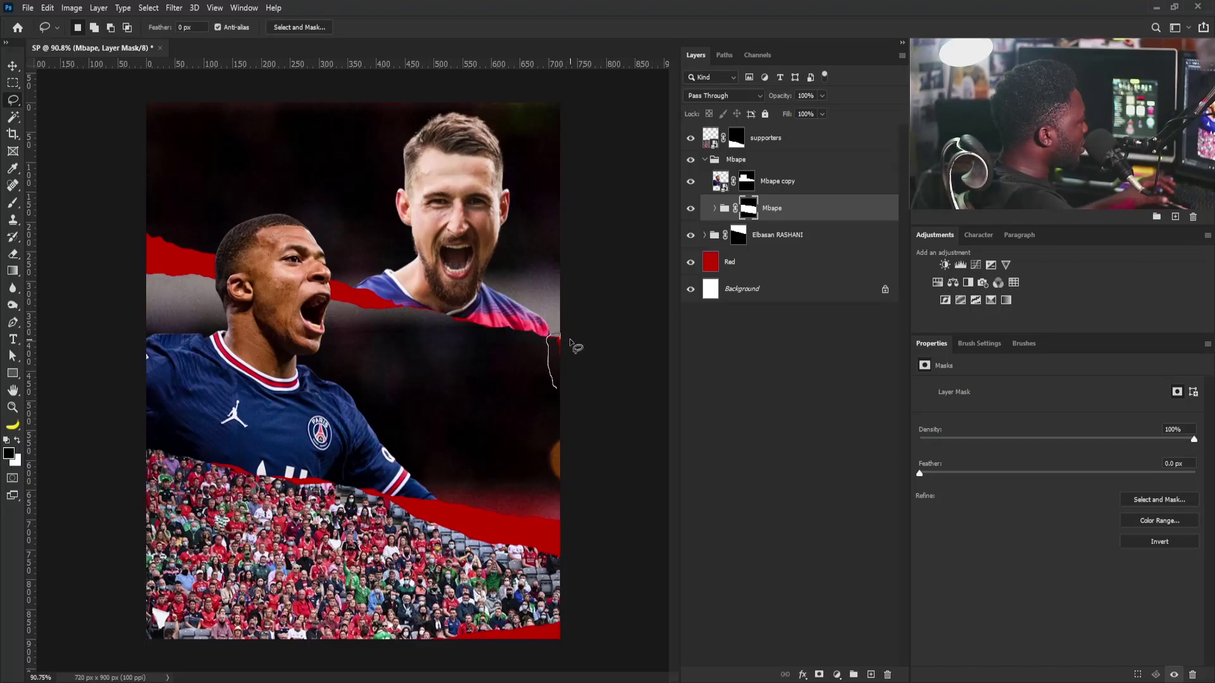
{"action": "left_click_drag", "start_coordinate": [575, 346], "coordinate": [629, 314]}
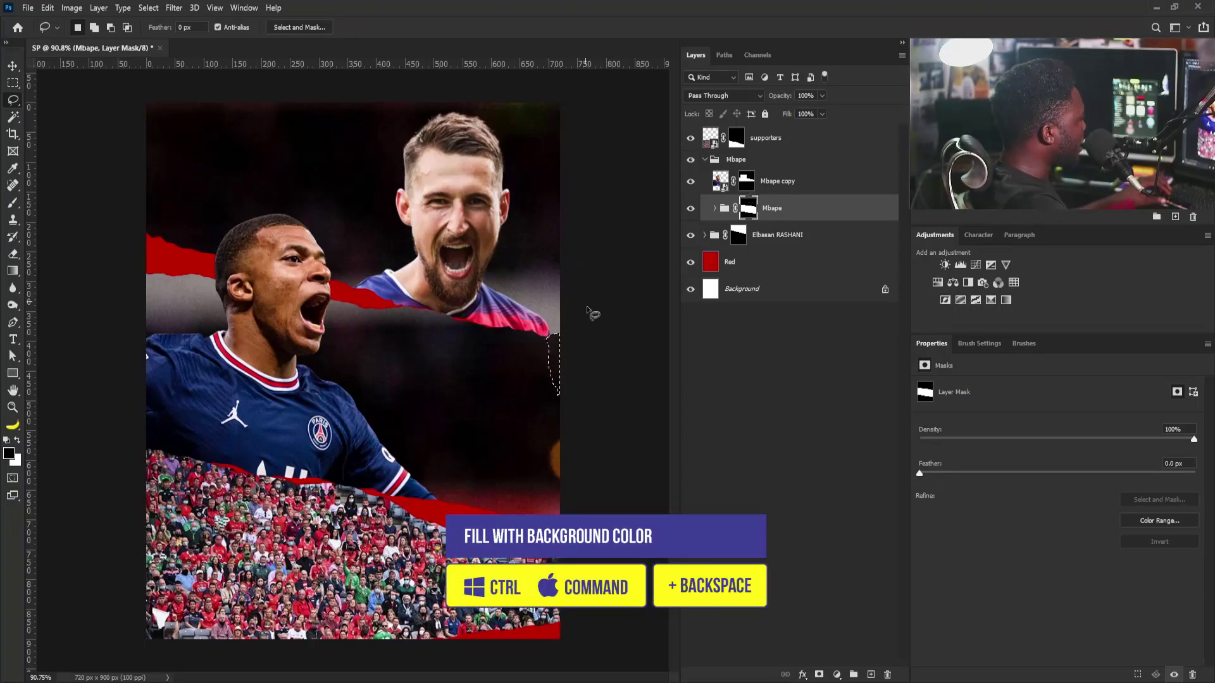
{"action": "key", "text": "ctrl"}
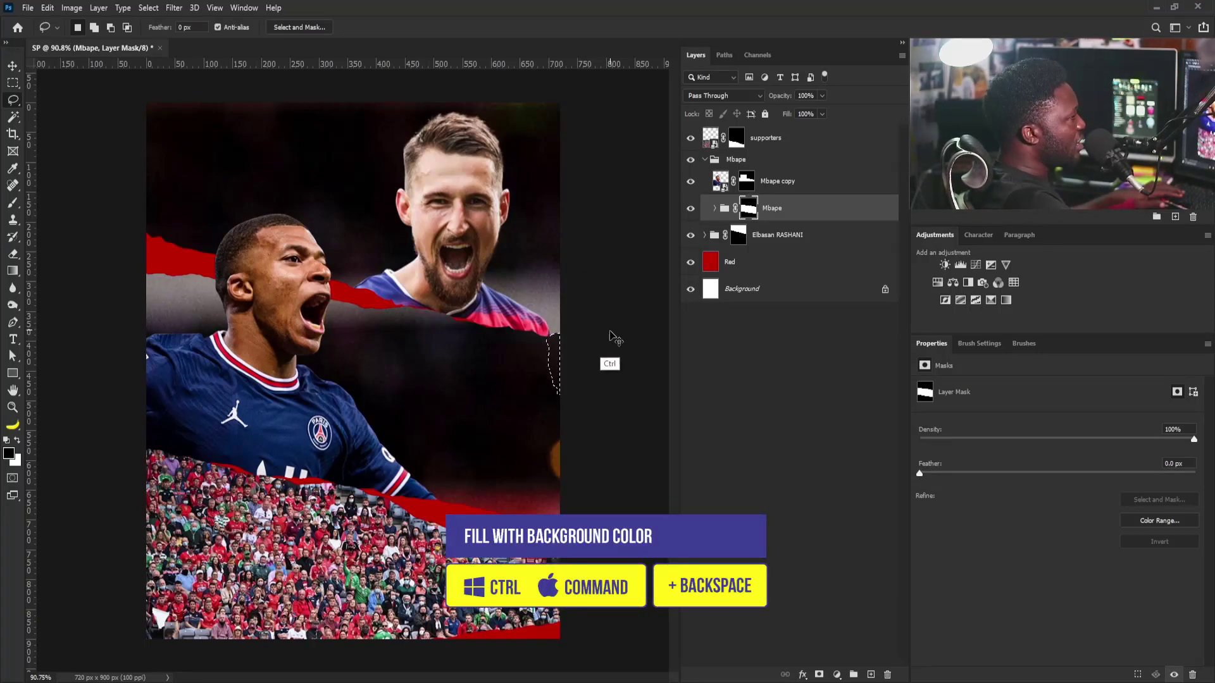
{"action": "key", "text": "ctrl+d"}
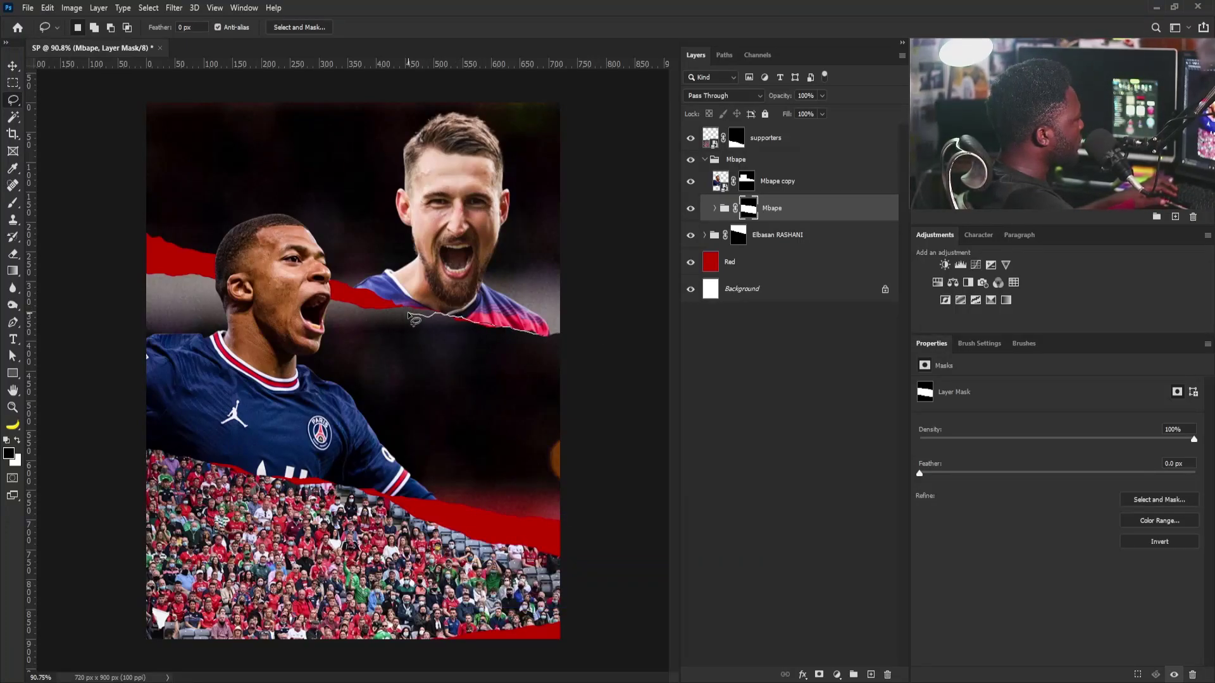
- Lasso the strip's upper edge under the first footballer's shirt, fill it with white on the mask, deselect and collapse the group
{"action": "mouse_move", "coordinate": [409, 316]}
{"action": "left_mouse_down"}
{"action": "mouse_move", "coordinate": [436, 364]}
{"action": "mouse_move", "coordinate": [489, 370]}
{"action": "left_mouse_up"}
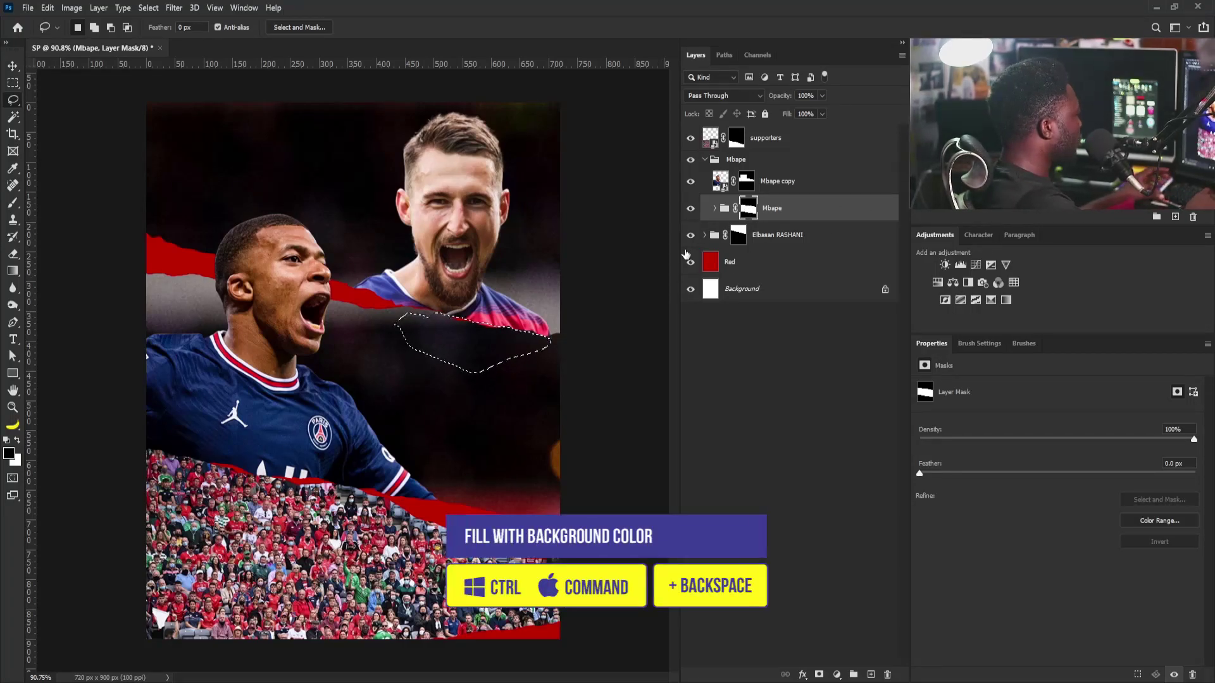
{"action": "key", "text": "ctrl+d"}
{"action": "left_click", "coordinate": [704, 159]}
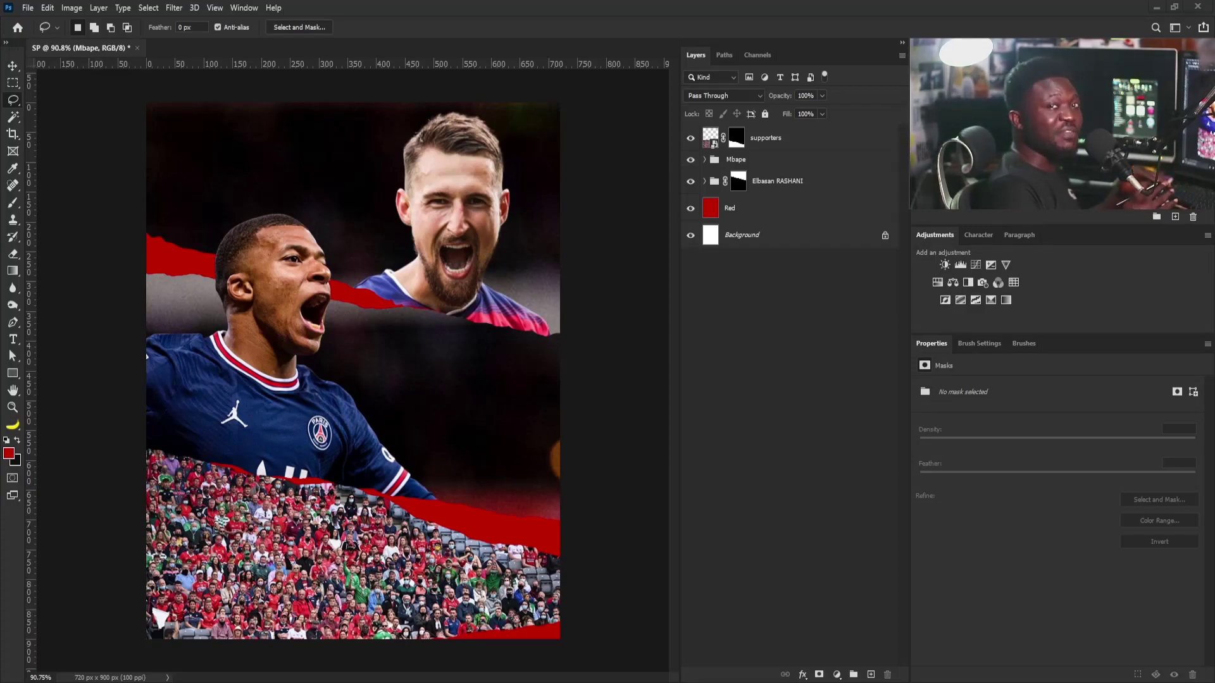
- Hide the Red and Background layers and stamp all visible layers into a new layer above supporters
{"action": "left_click", "coordinate": [778, 141]}
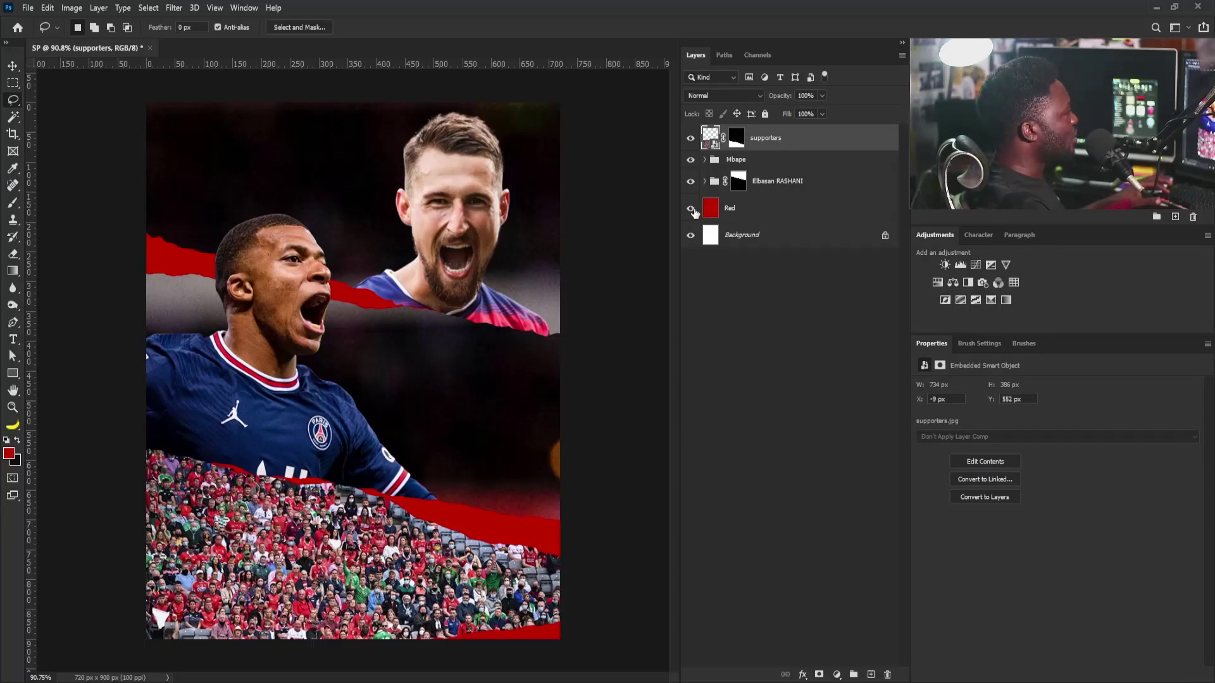
{"action": "left_click", "coordinate": [691, 236]}
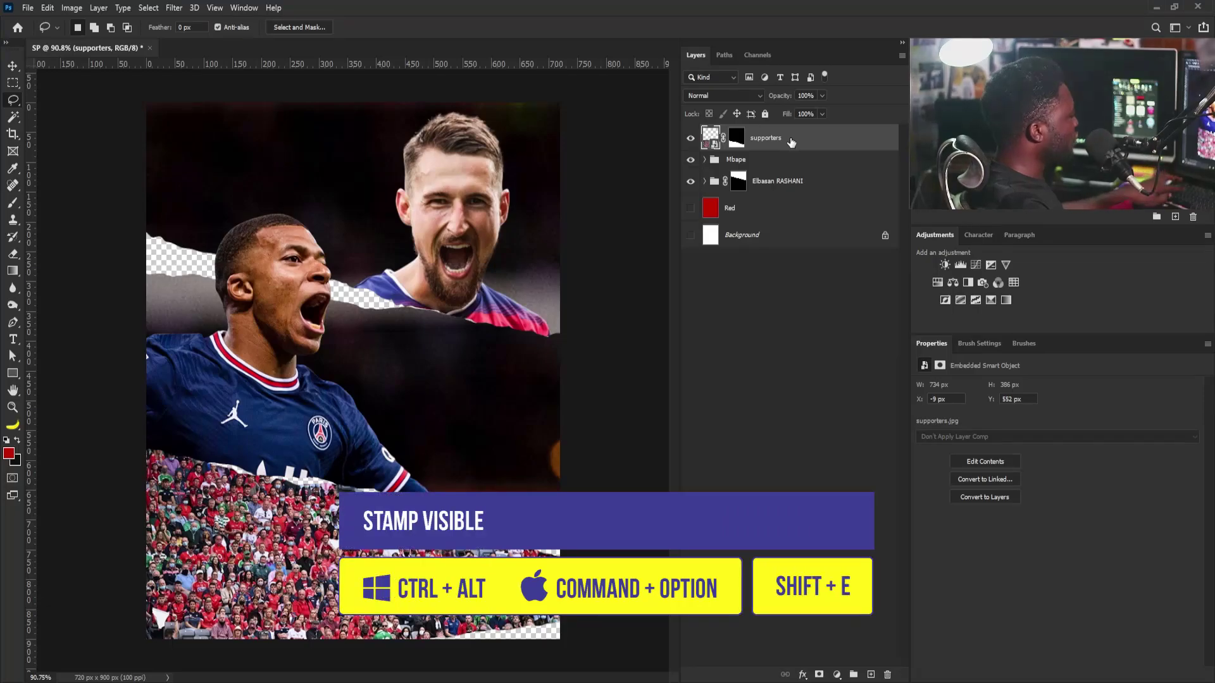
{"action": "key", "text": "ctrl+alt+shift+e"}
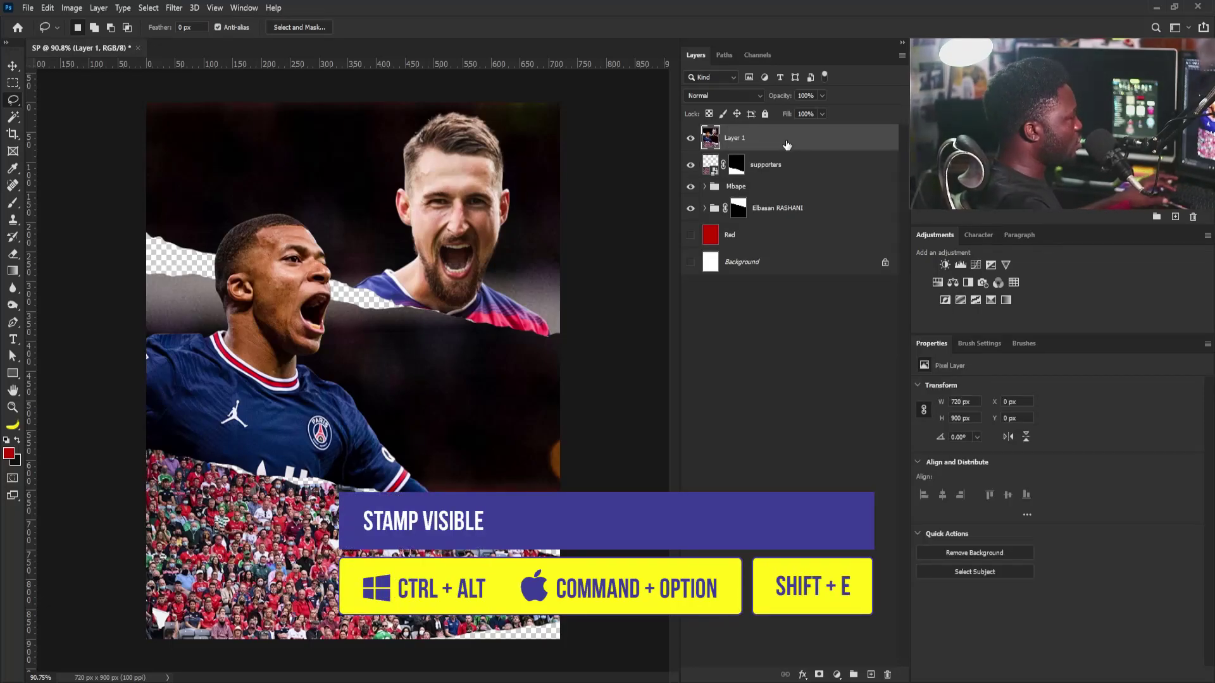
- Group the supporters layer together with both footballer groups
{"action": "left_click", "coordinate": [777, 168]}
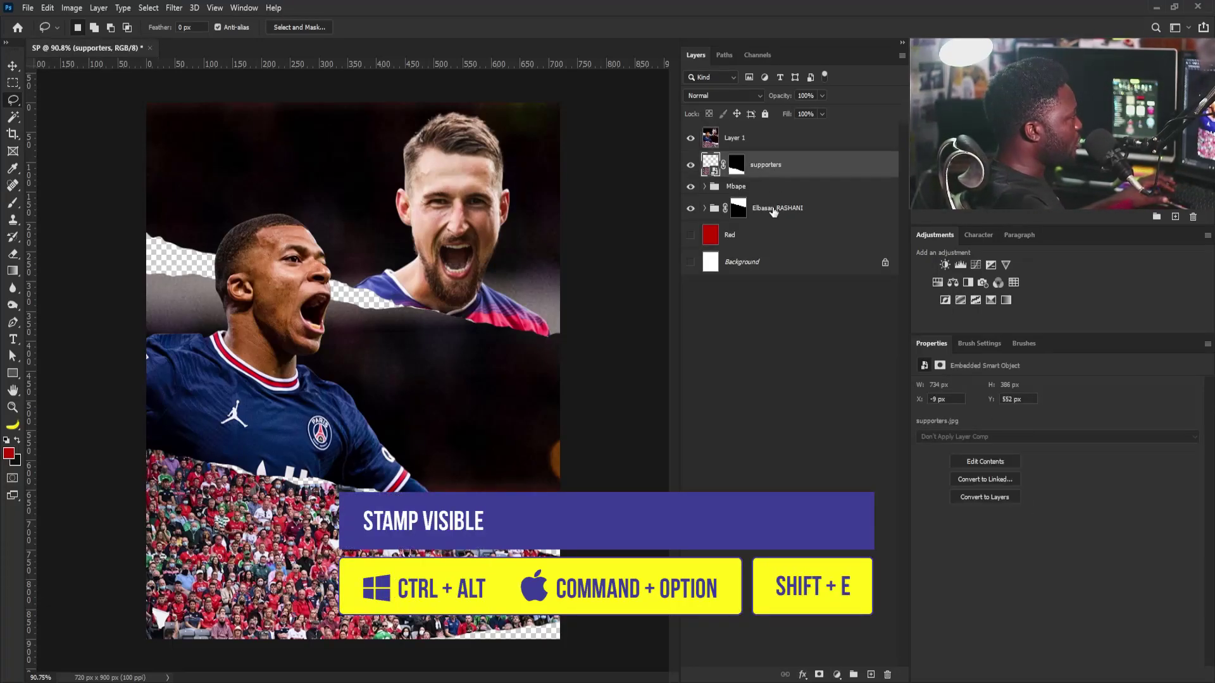
{"action": "left_click", "coordinate": [773, 212], "text": "shift"}
{"action": "key", "text": "ctrl+g"}
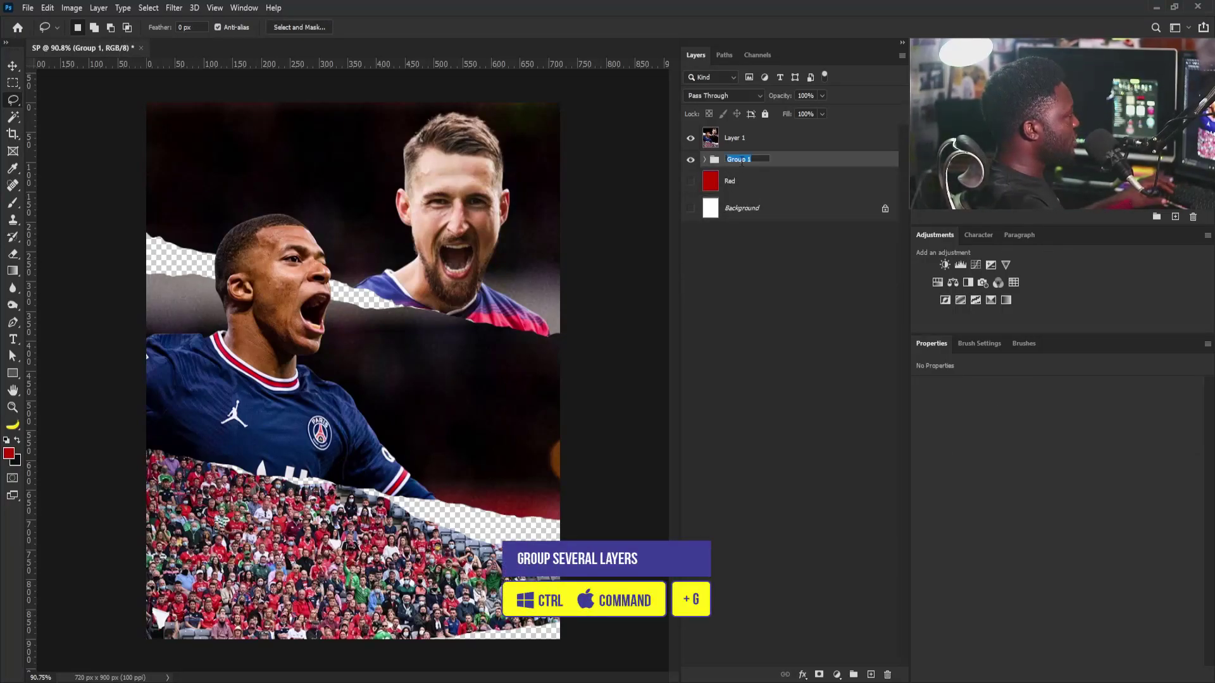
- Rename the new group holding the footballers and supporters as P_C
{"action": "type", "text": "PO"}
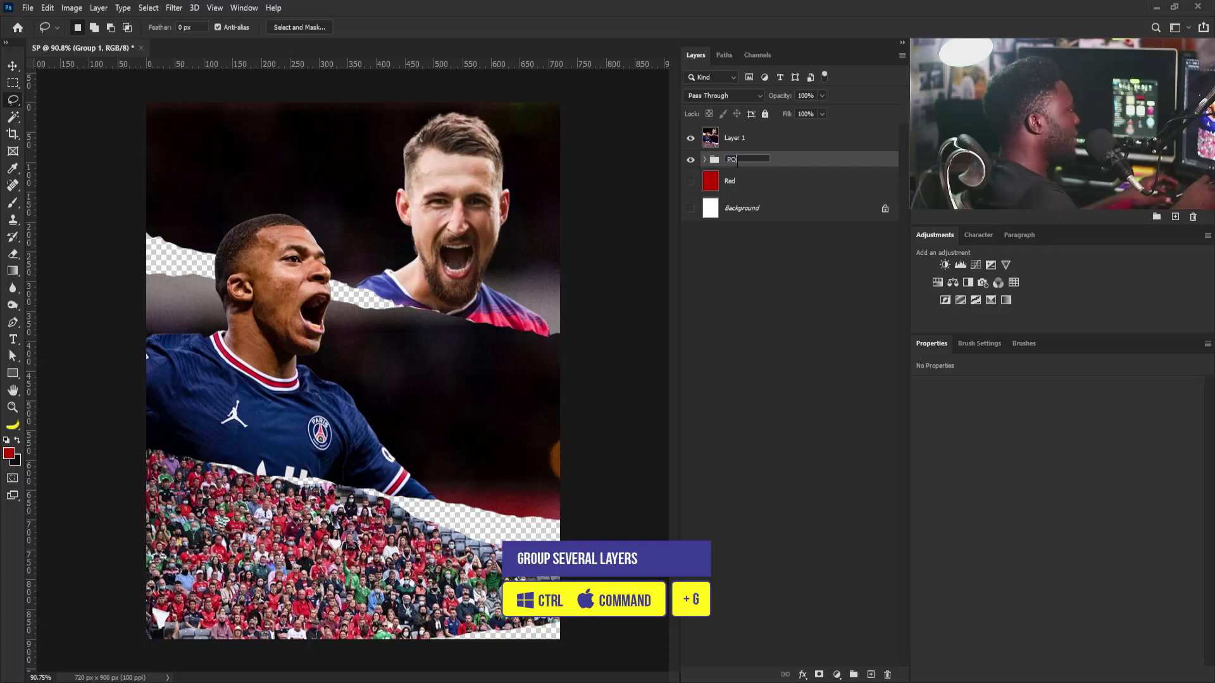
{"action": "key", "text": "BackSpace"}
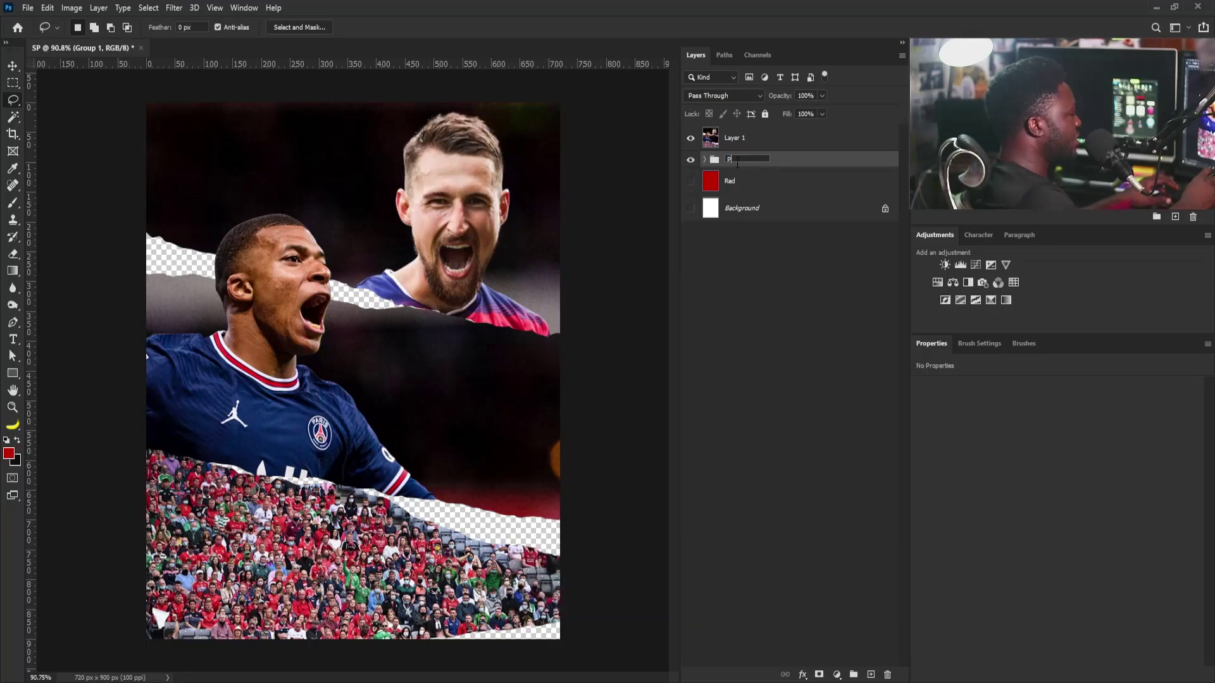
{"action": "type", "text": "S"}
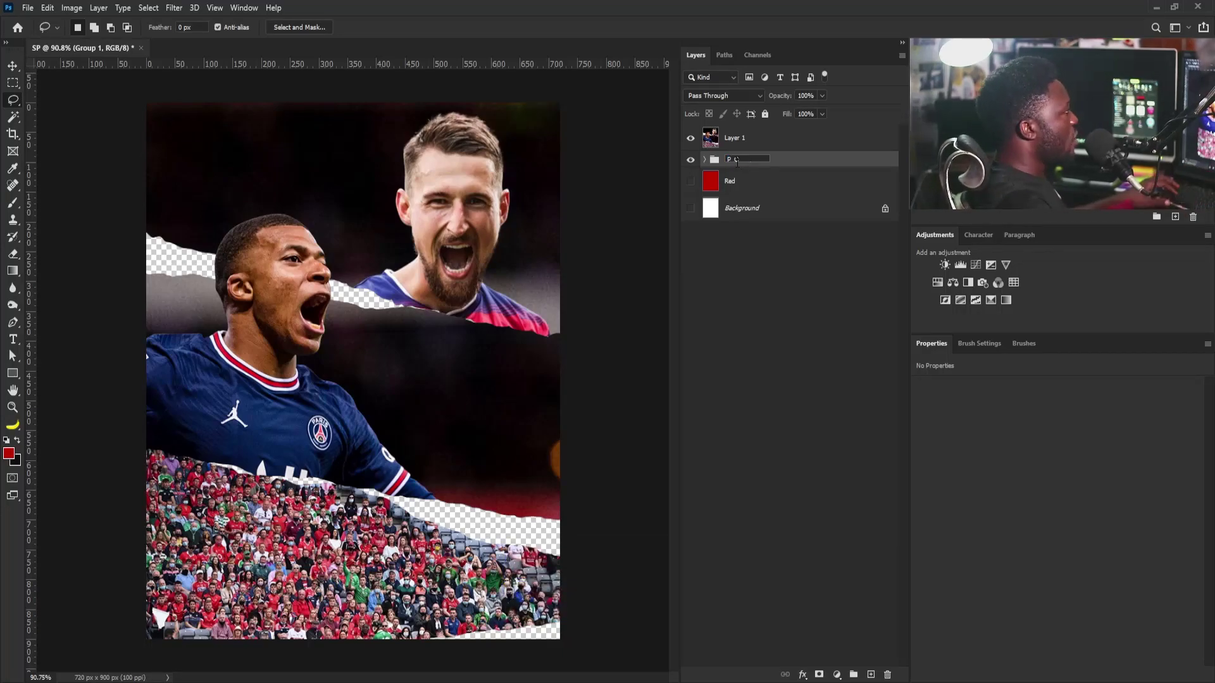
{"action": "left_click", "coordinate": [807, 160]}
- Show the Red layer again and delete the white Background layer
{"action": "left_click", "coordinate": [690, 182]}
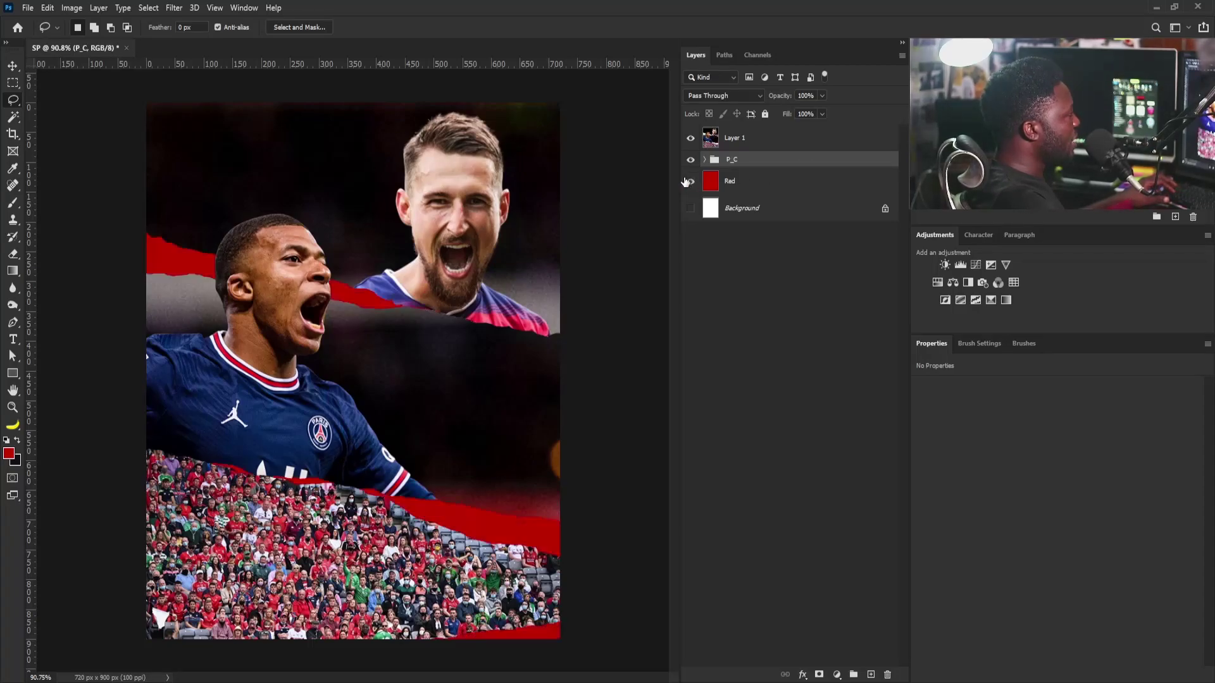
{"action": "left_click", "coordinate": [731, 184]}
{"action": "left_click", "coordinate": [748, 140]}
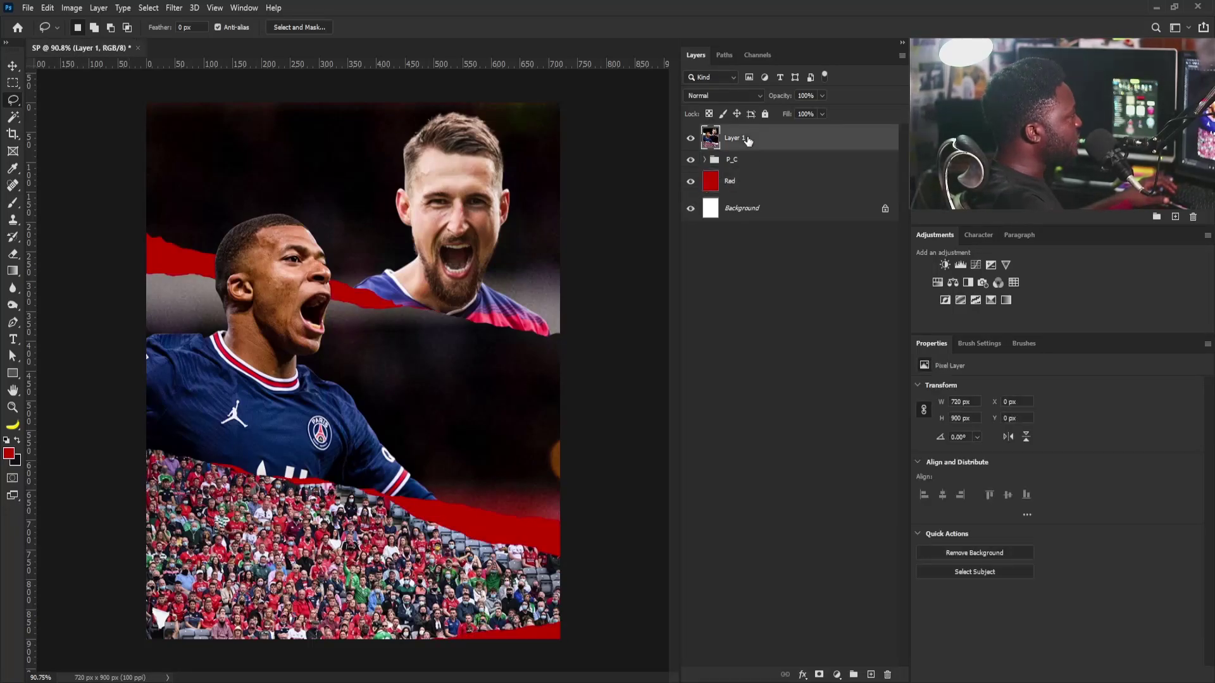
{"action": "left_click_drag", "start_coordinate": [759, 211], "coordinate": [887, 674]}
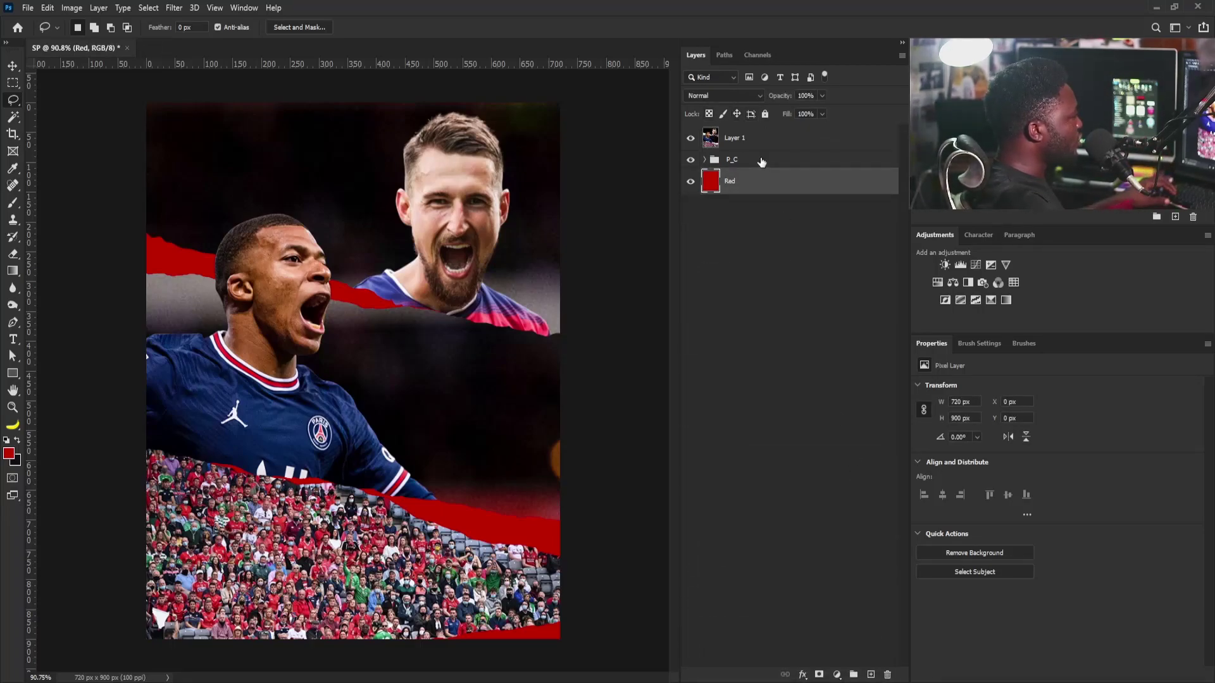
- Rename the stamped layer above the group as P_C and convert it to a smart object
{"action": "double_click", "coordinate": [737, 137]}
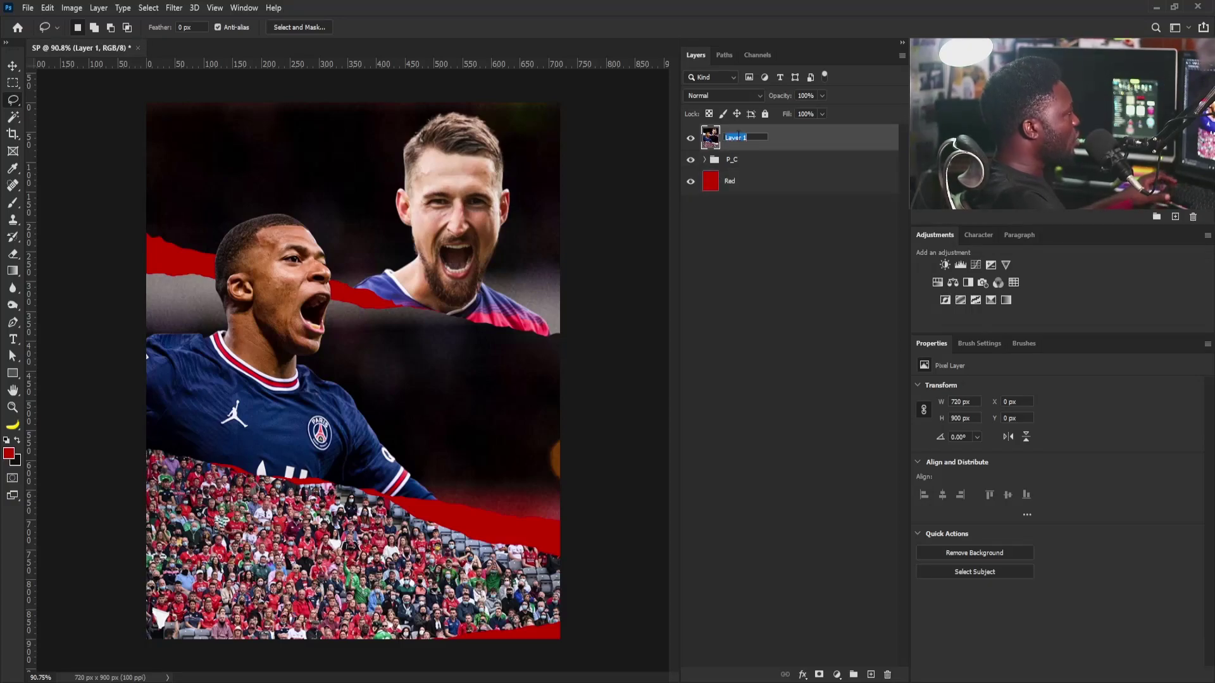
{"action": "type", "text": "P_C"}
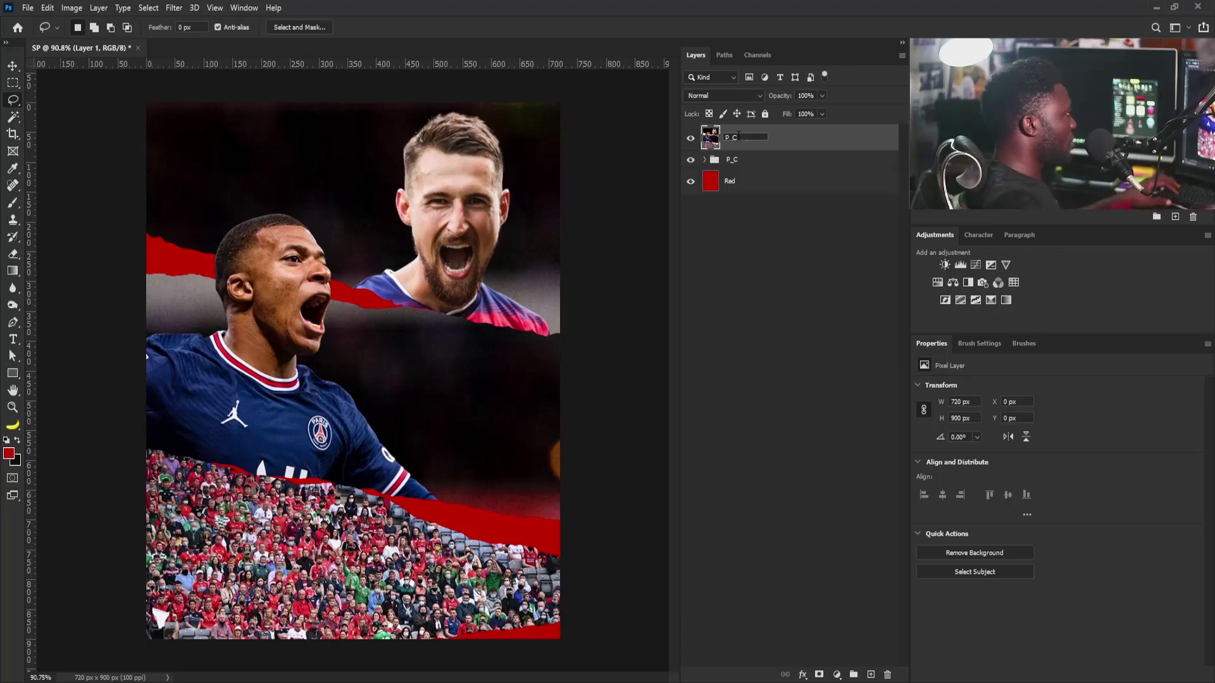
{"action": "left_click", "coordinate": [813, 134]}
{"action": "right_click", "coordinate": [814, 134]}
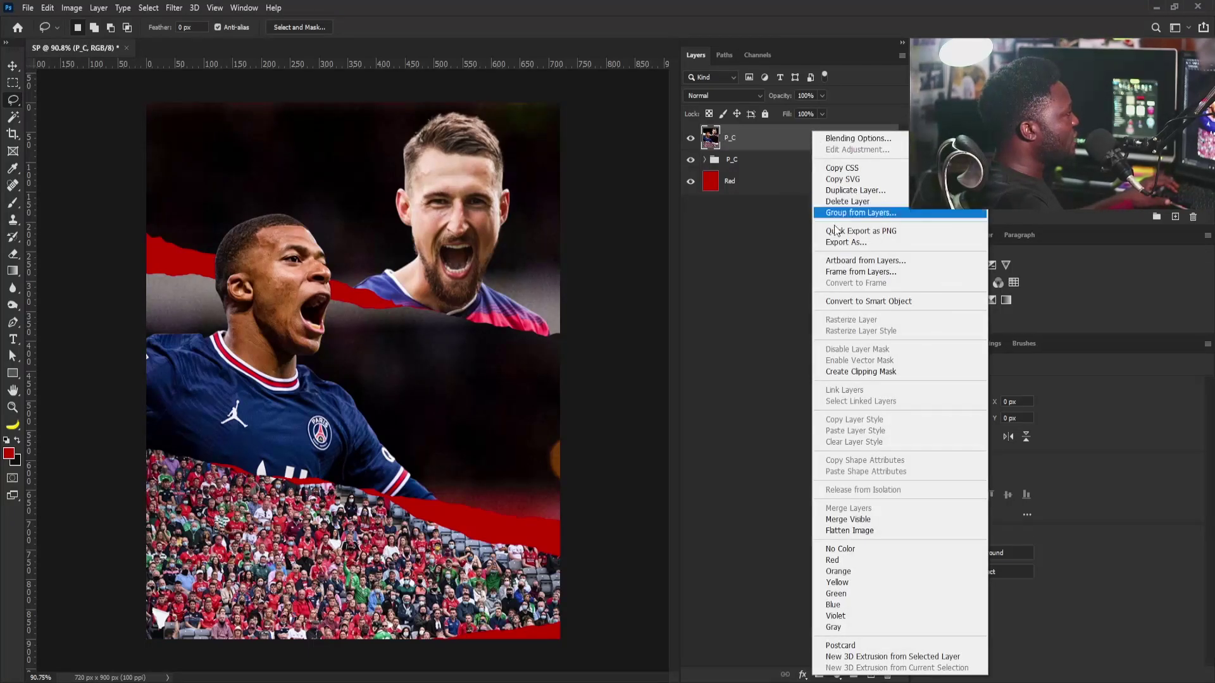
{"action": "left_click", "coordinate": [860, 302]}
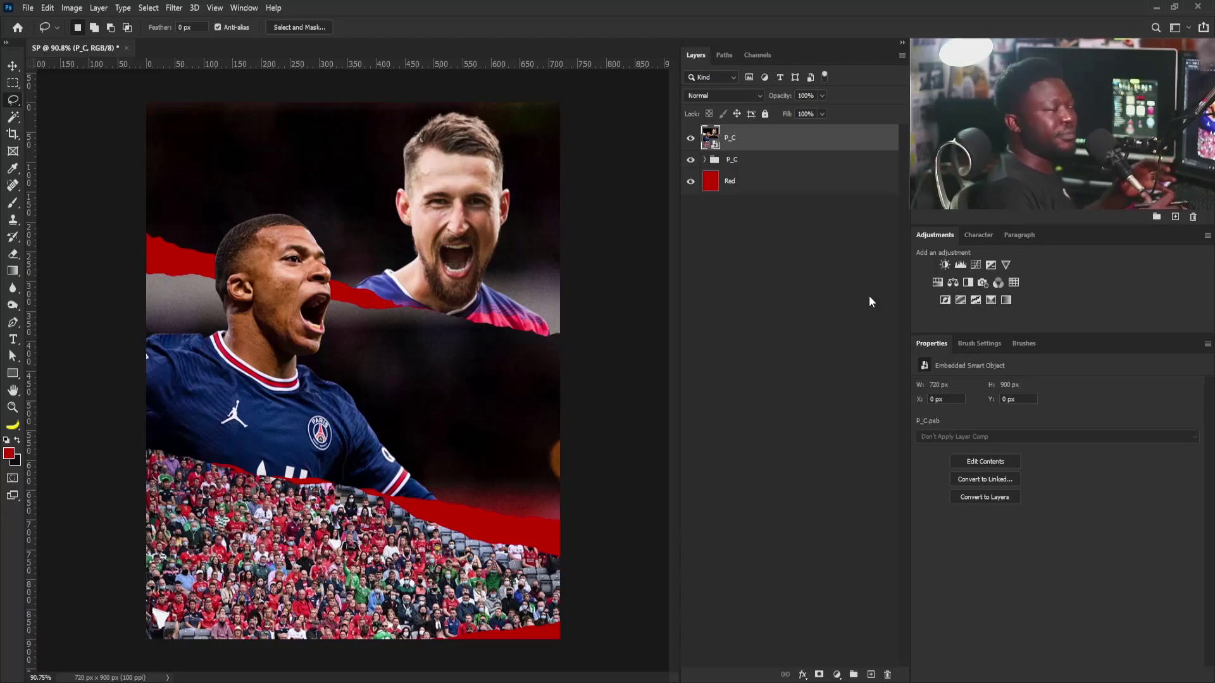
- Add a Black & White adjustment clipped to the P_C smart object, with Reds at 77 and Yellows at 174
{"action": "left_click", "coordinate": [969, 283]}
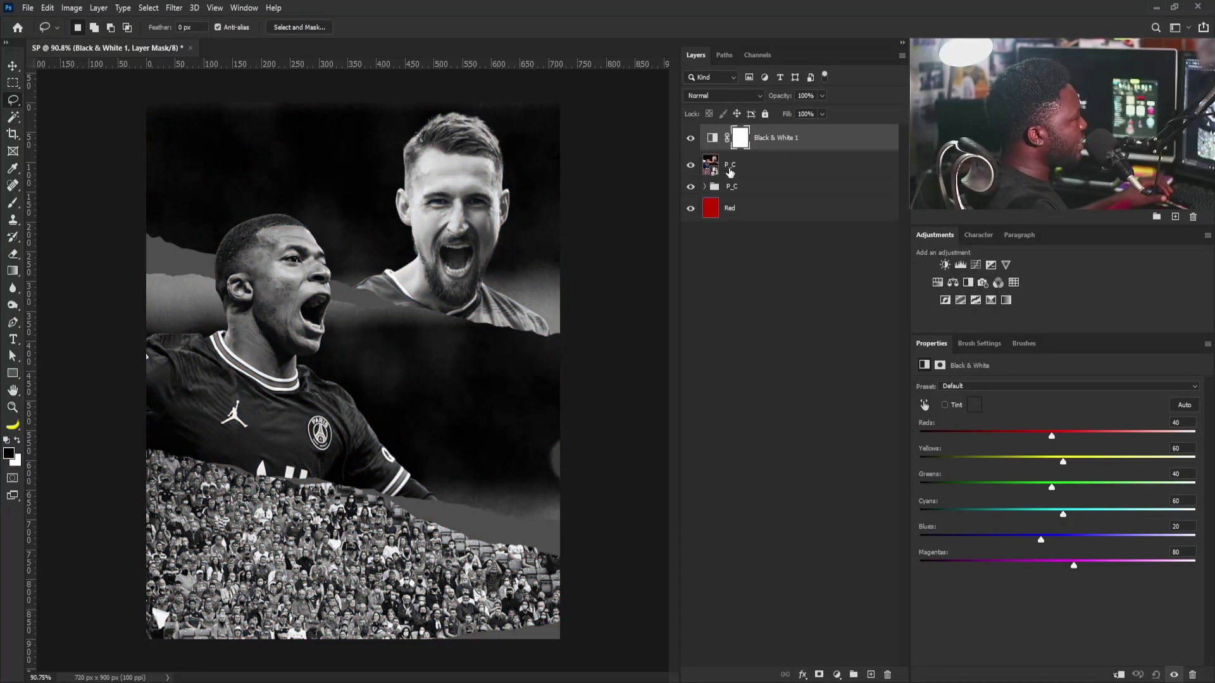
{"action": "left_click", "coordinate": [1119, 676]}
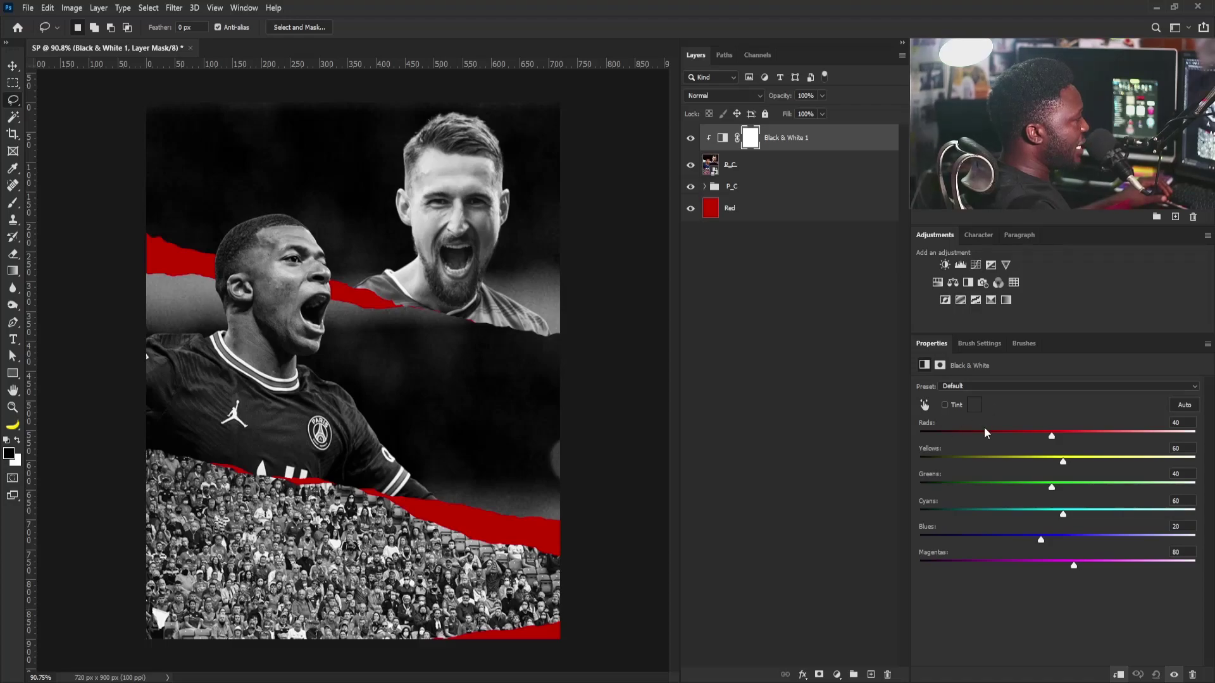
{"action": "left_click", "coordinate": [1181, 423]}
{"action": "type", "text": "77"}
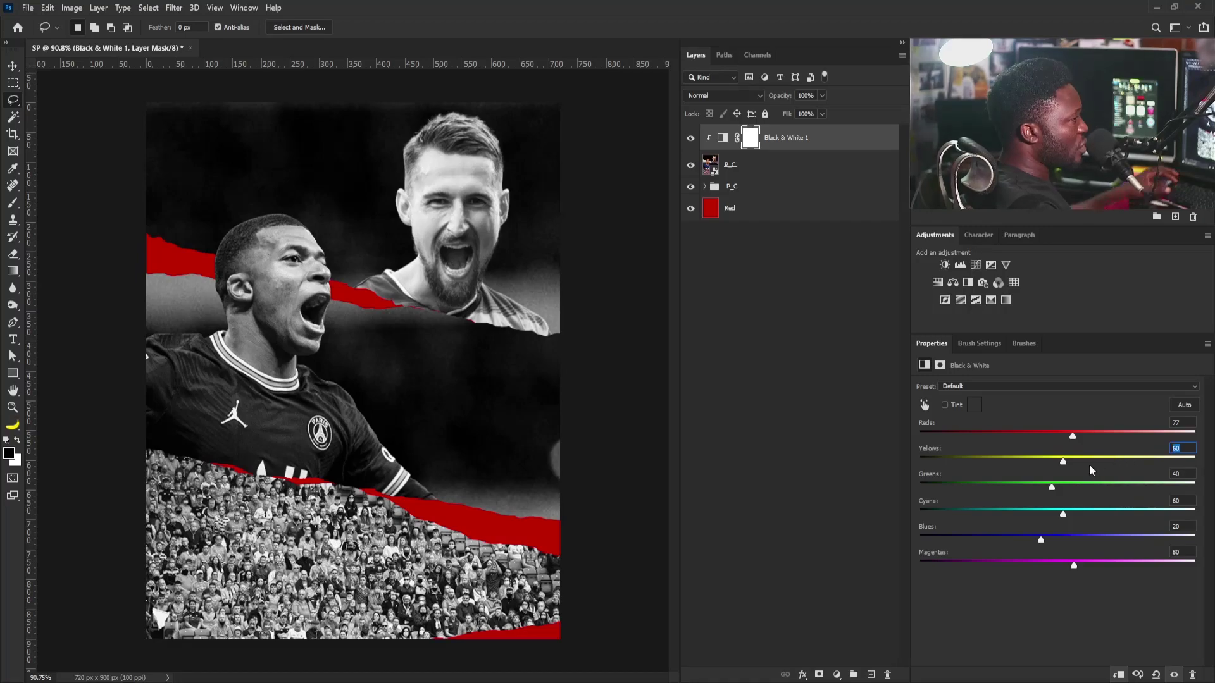
{"action": "left_click_drag", "start_coordinate": [1062, 461], "coordinate": [1030, 461]}
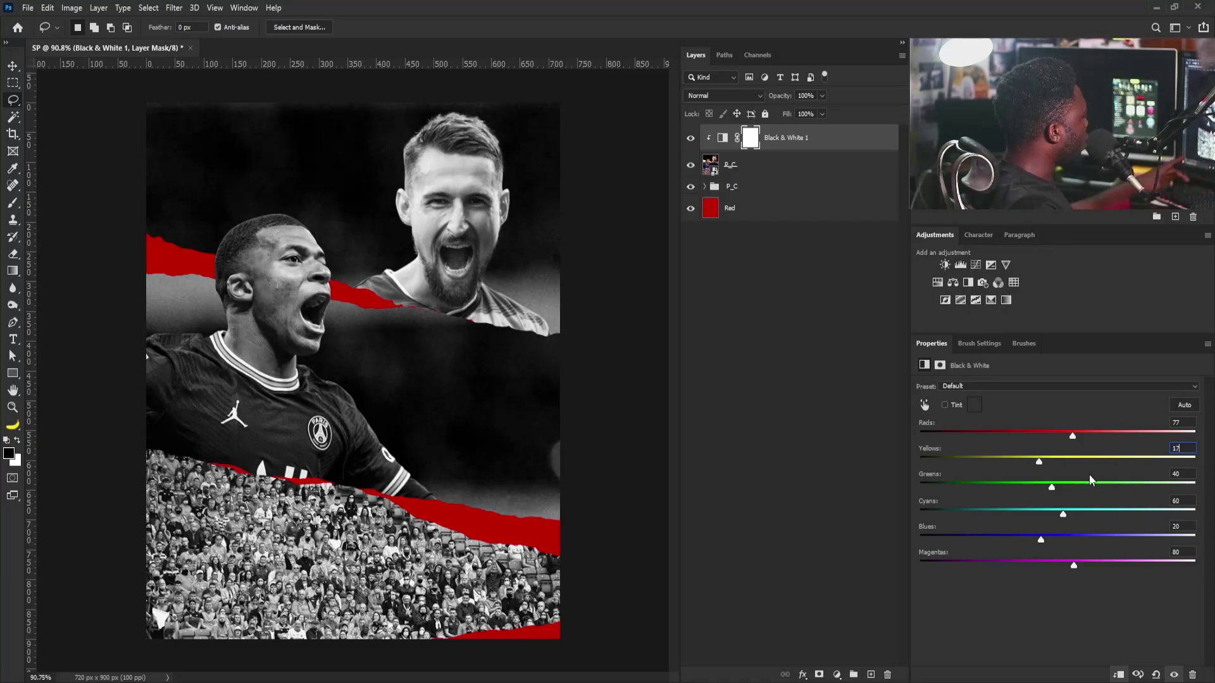
{"action": "type", "text": "74"}
{"action": "key", "text": "Return"}
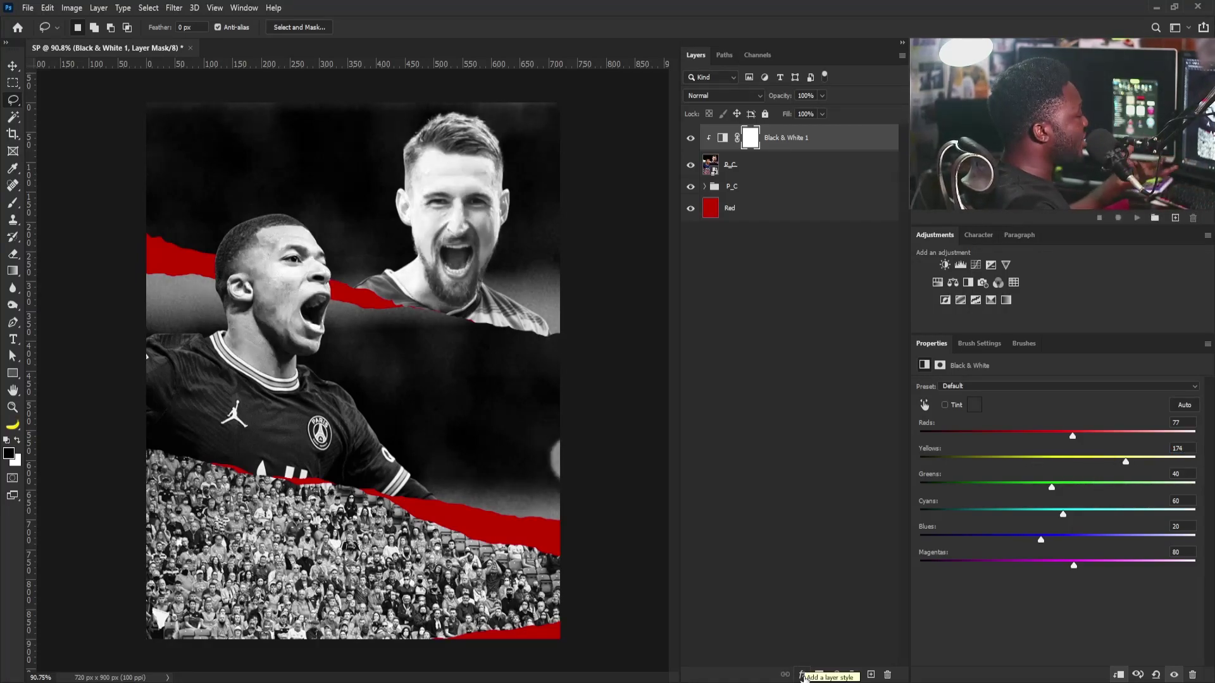
- Add a Pattern fill layer above the Black & White adjustment using the CG_Box checkerboard pattern
{"action": "left_click", "coordinate": [803, 676]}
{"action": "left_click", "coordinate": [748, 606]}
{"action": "left_click", "coordinate": [837, 676]}
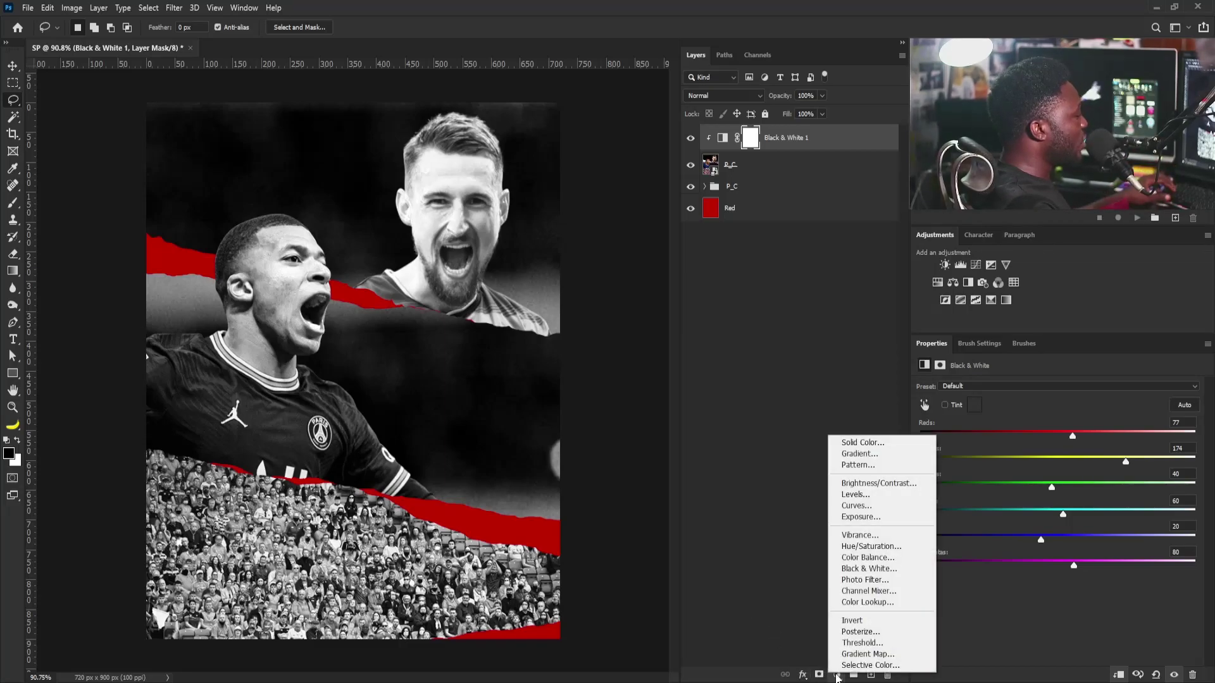
{"action": "left_click", "coordinate": [858, 466]}
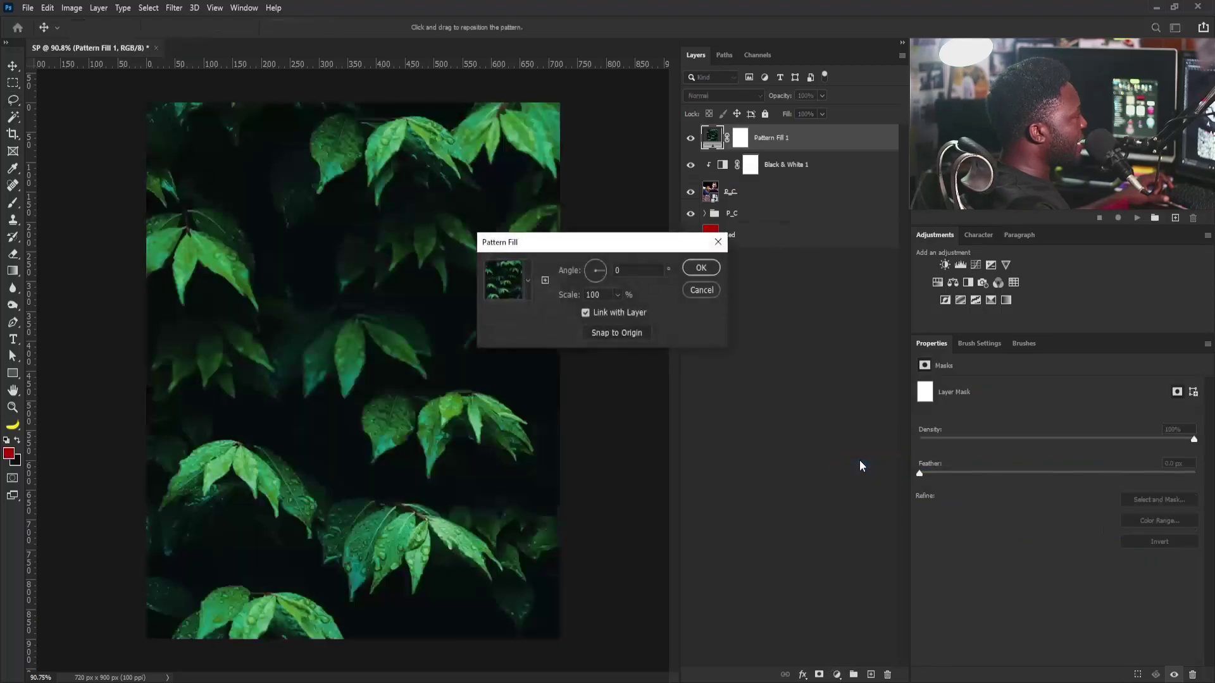
{"action": "left_click", "coordinate": [519, 273]}
{"action": "scroll", "coordinate": [503, 334], "scroll_direction": "down", "scroll_amount": 2}
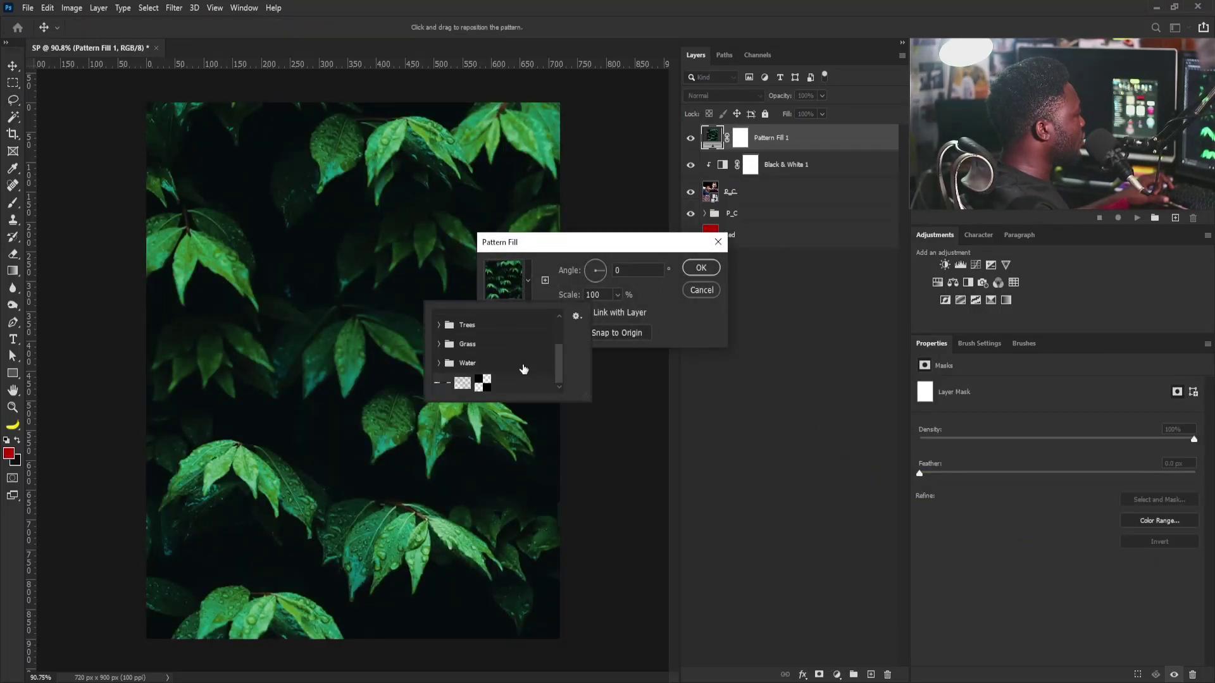
{"action": "left_click", "coordinate": [483, 383]}
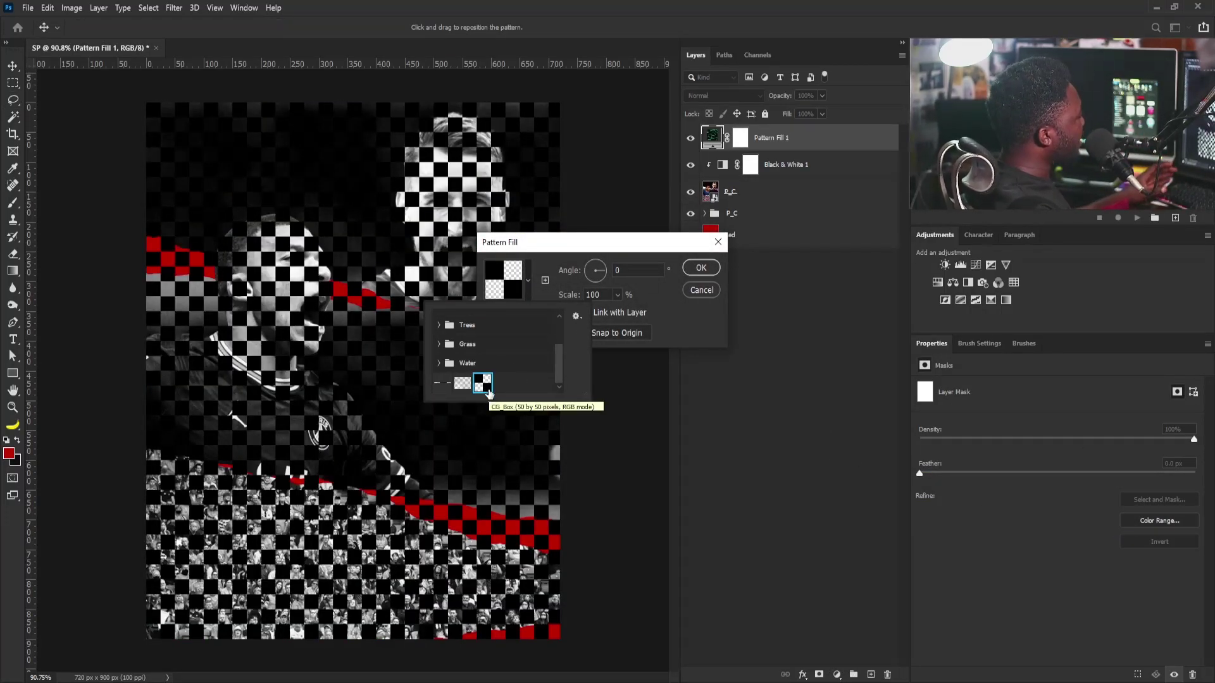
- Set the pattern fill's scale to 12% and clip the fill layer to the P_C smart object
{"action": "left_click", "coordinate": [662, 308]}
{"action": "left_click", "coordinate": [563, 298]}
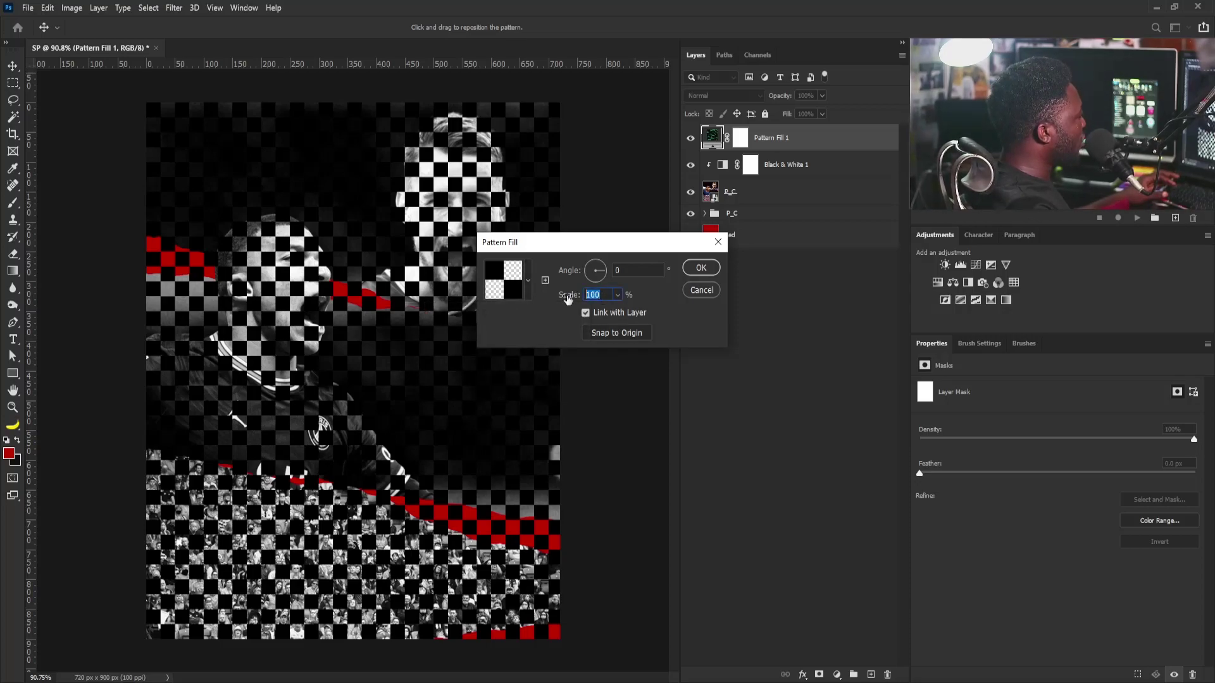
{"action": "type", "text": "21"}
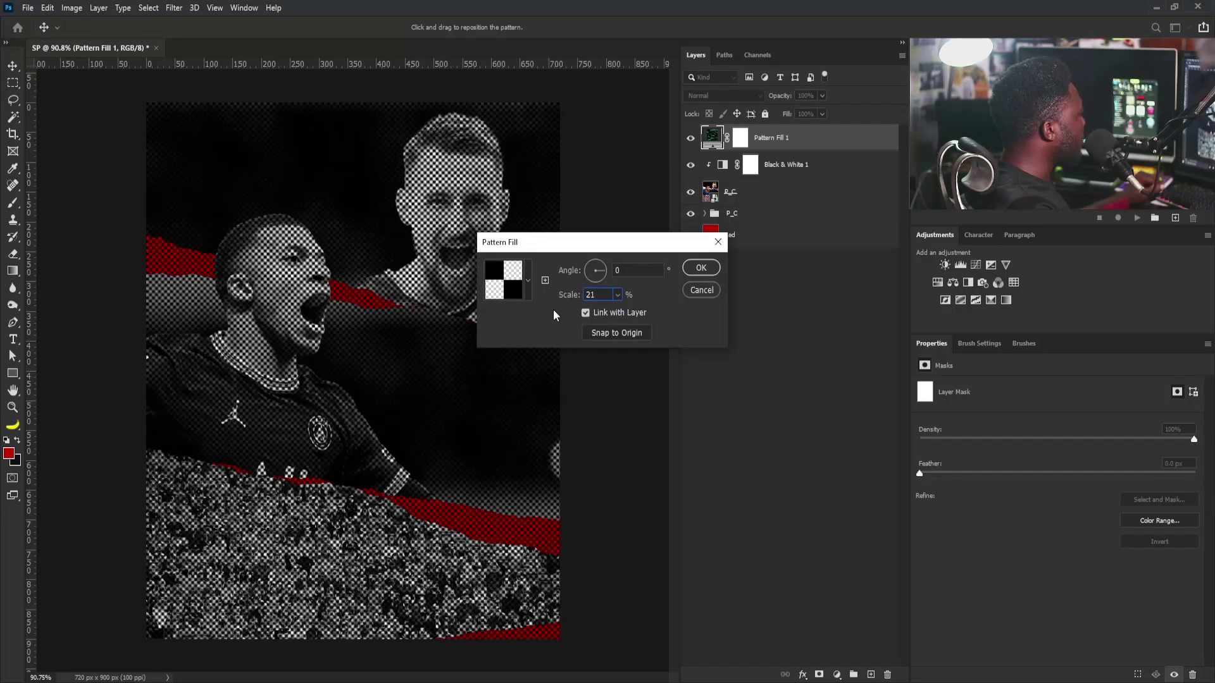
{"action": "left_click_drag", "start_coordinate": [597, 295], "coordinate": [556, 301]}
{"action": "type", "text": "12"}
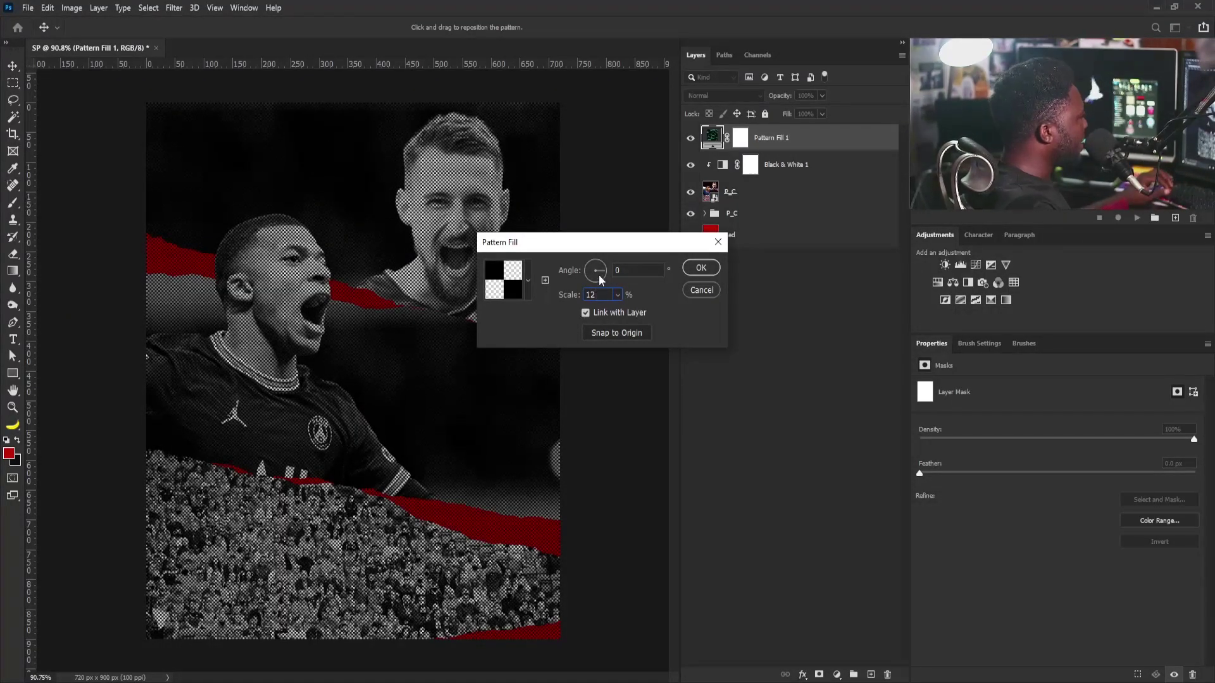
{"action": "left_click", "coordinate": [701, 268]}
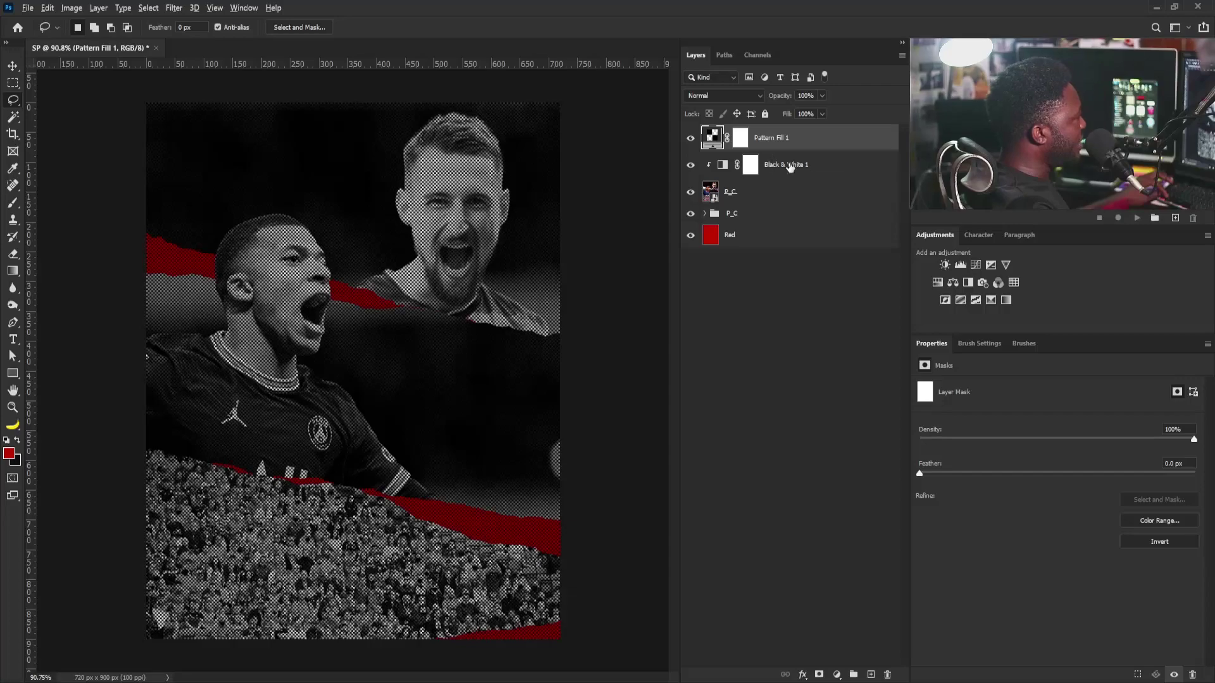
{"action": "left_click_drag", "start_coordinate": [793, 149], "coordinate": [792, 146]}
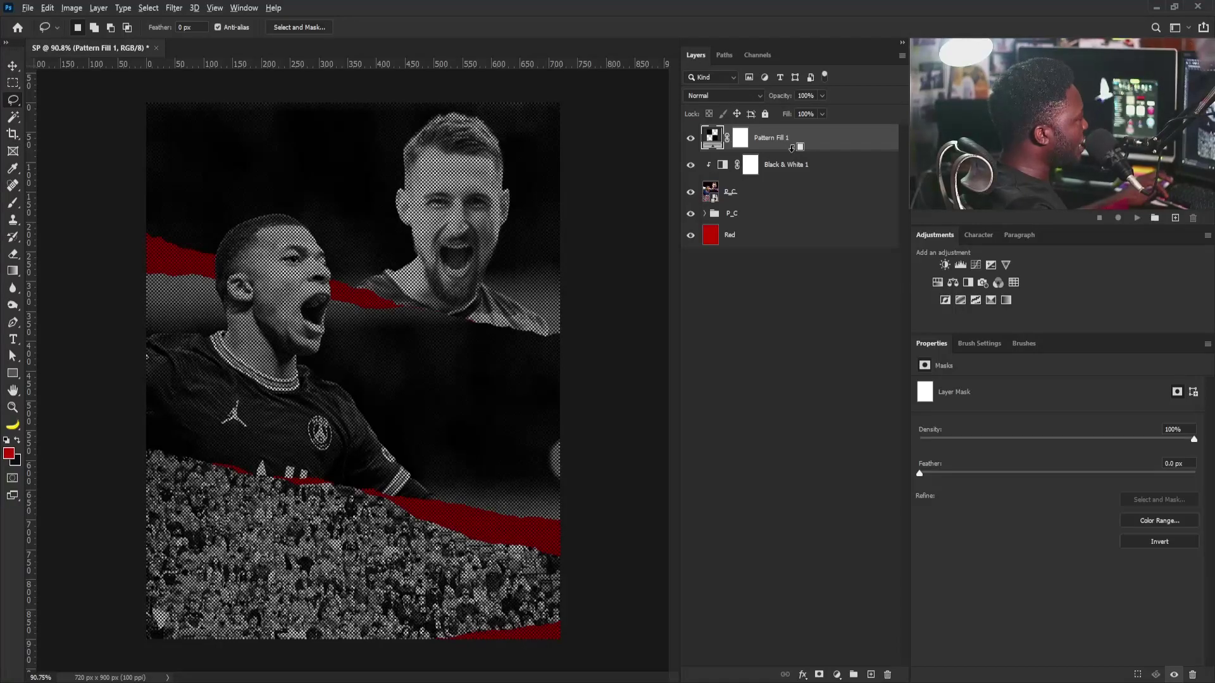
{"action": "left_click", "coordinate": [791, 147], "text": "alt"}
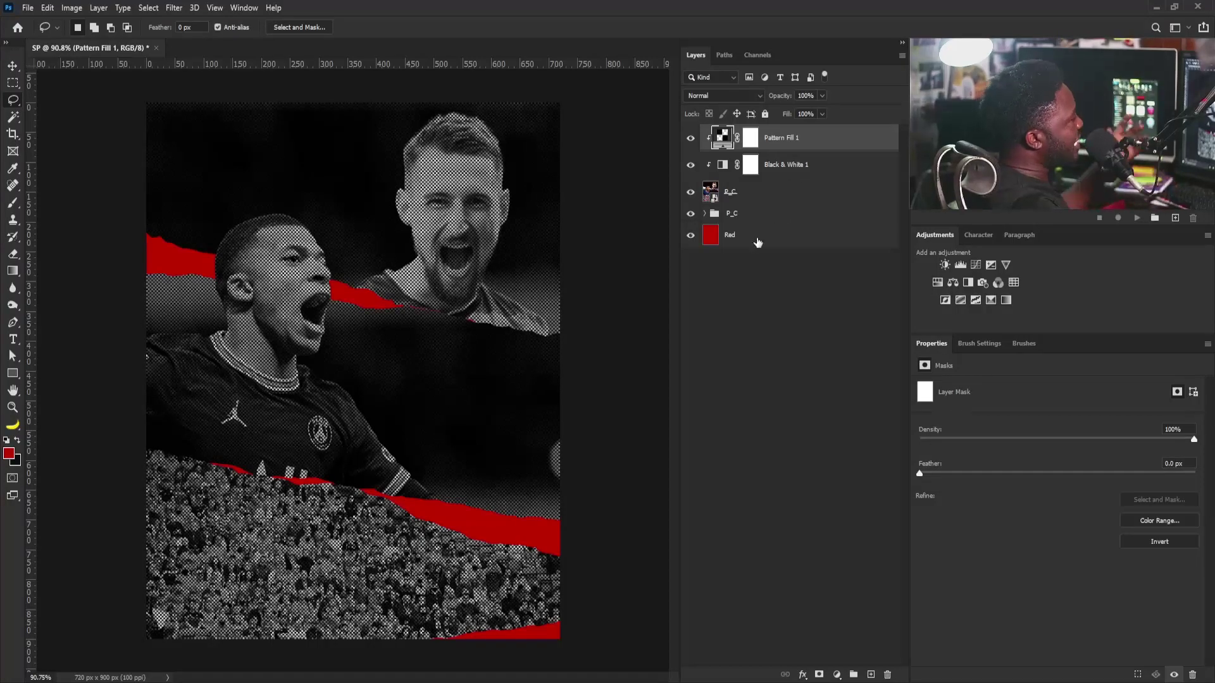
- In the pattern fill's Blend If options, split the Underlying Layer's white slider to 171 / 217
{"action": "double_click", "coordinate": [829, 138]}
{"action": "left_click_drag", "start_coordinate": [873, 300], "coordinate": [694, 332]}
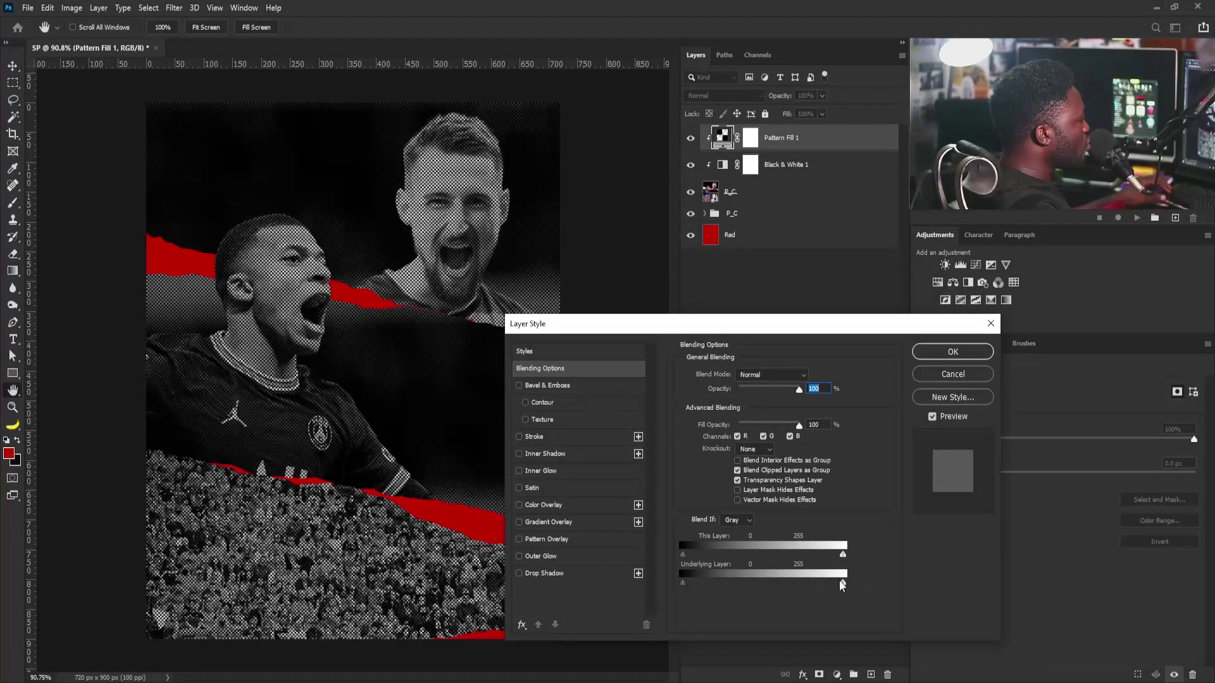
{"action": "left_click_drag", "start_coordinate": [843, 587], "coordinate": [806, 585]}
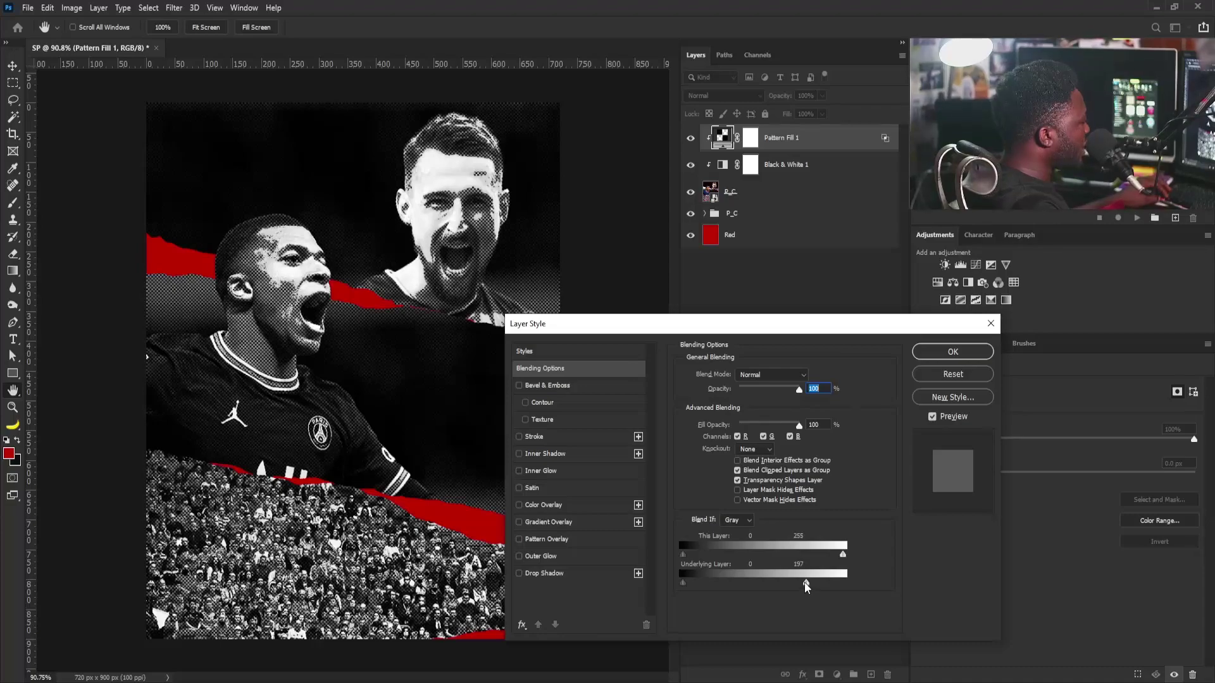
{"action": "mouse_move", "coordinate": [805, 582]}
{"action": "left_mouse_down"}
{"action": "mouse_move", "coordinate": [775, 581]}
{"action": "mouse_move", "coordinate": [833, 587]}
{"action": "mouse_move", "coordinate": [820, 584]}
{"action": "left_mouse_up"}
{"action": "left_click_drag", "start_coordinate": [772, 583], "coordinate": [790, 584]}
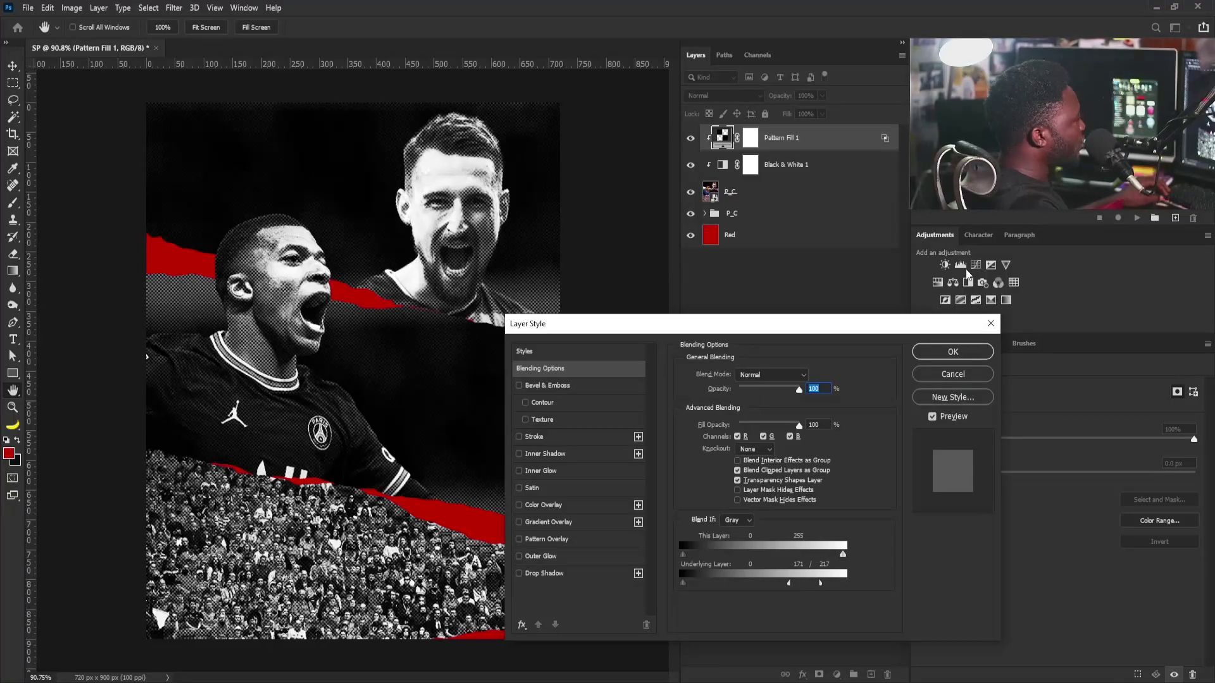
{"action": "left_click", "coordinate": [967, 349]}
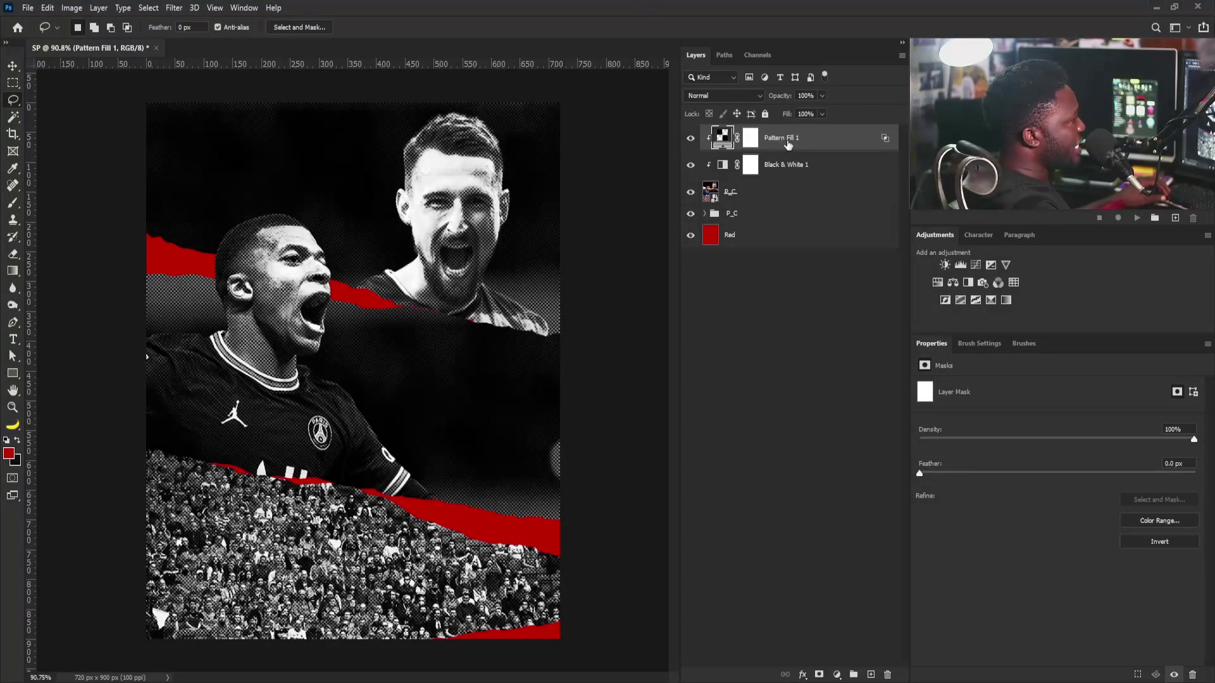
- Add a Gradient Map clipped to the P_C smart object and apply the custom navy-to-white preset gradient
{"action": "left_click", "coordinate": [1004, 299]}
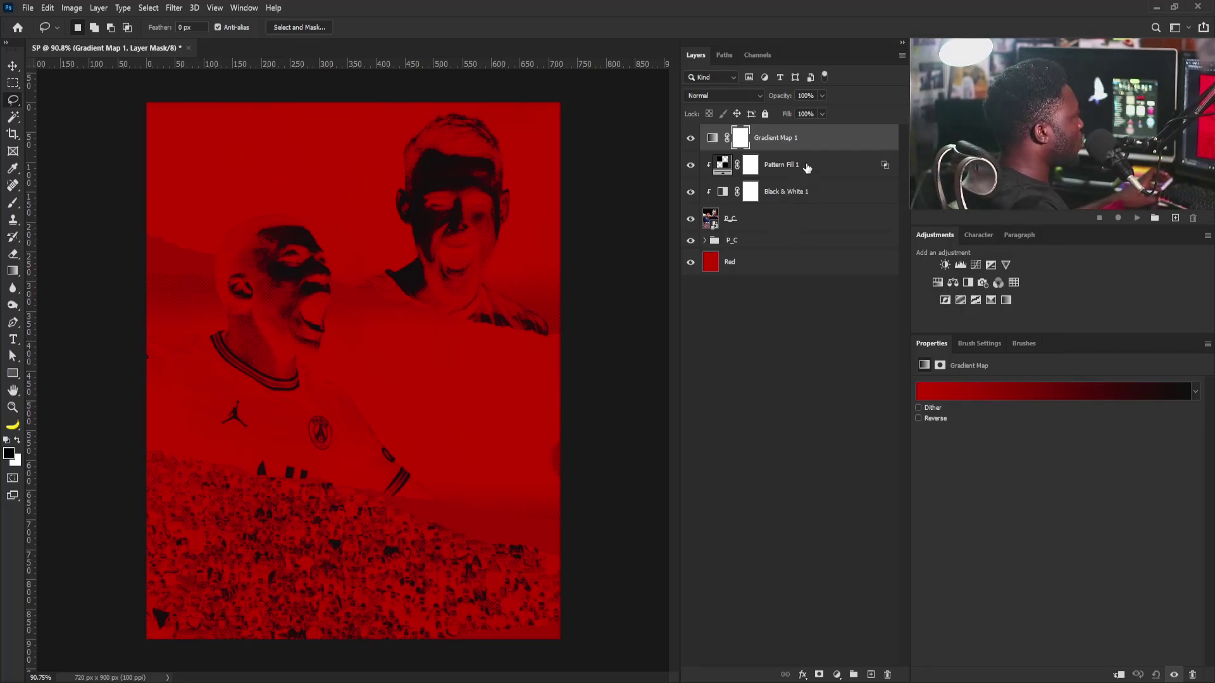
{"action": "left_click", "coordinate": [805, 151], "text": "alt"}
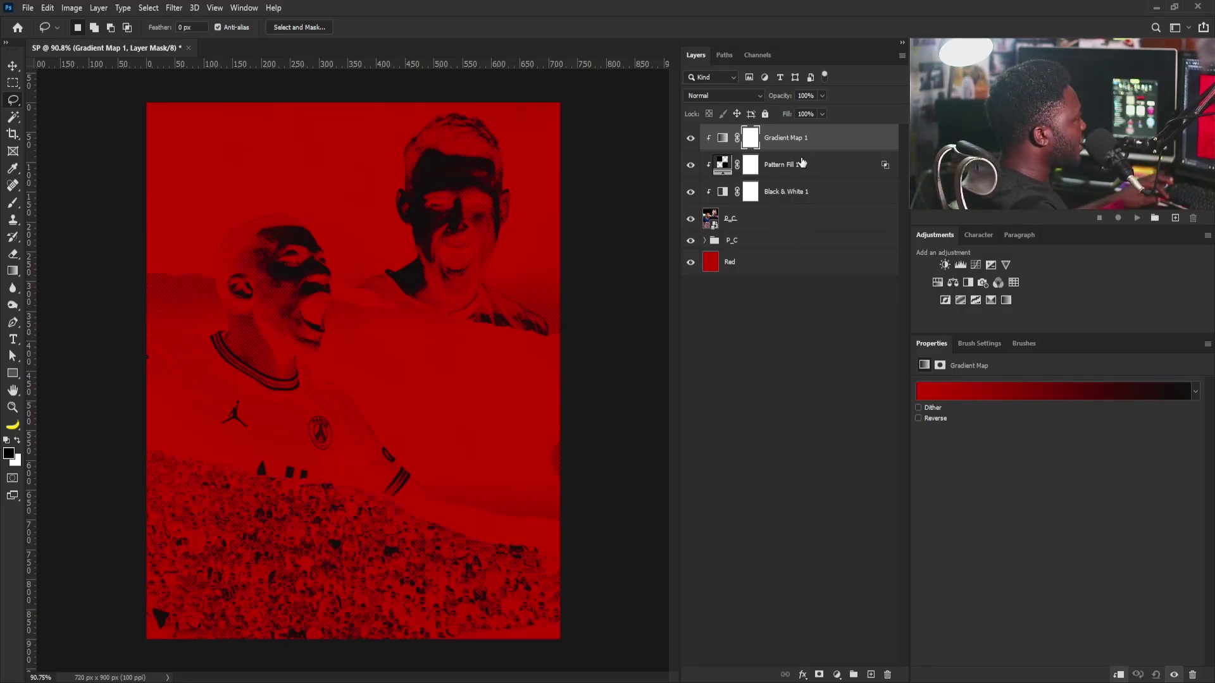
{"action": "left_click", "coordinate": [1012, 393]}
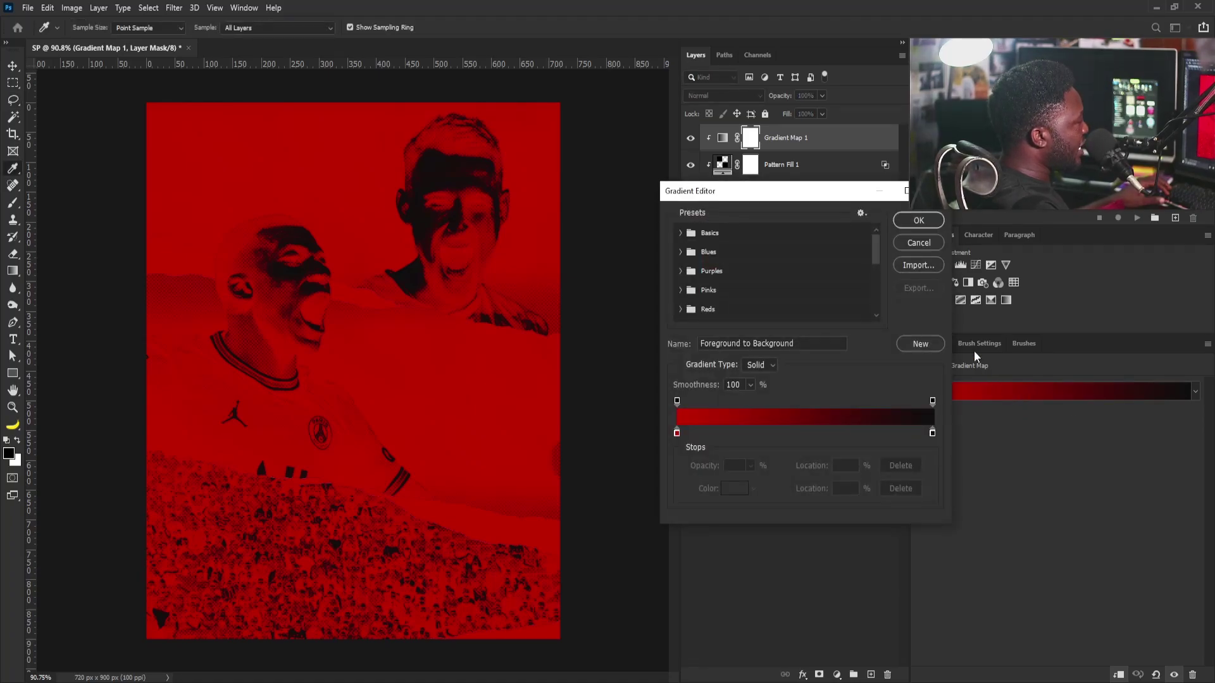
{"action": "left_click_drag", "start_coordinate": [757, 200], "coordinate": [739, 235]}
{"action": "left_click_drag", "start_coordinate": [862, 293], "coordinate": [855, 344]}
{"action": "left_click", "coordinate": [813, 341]}
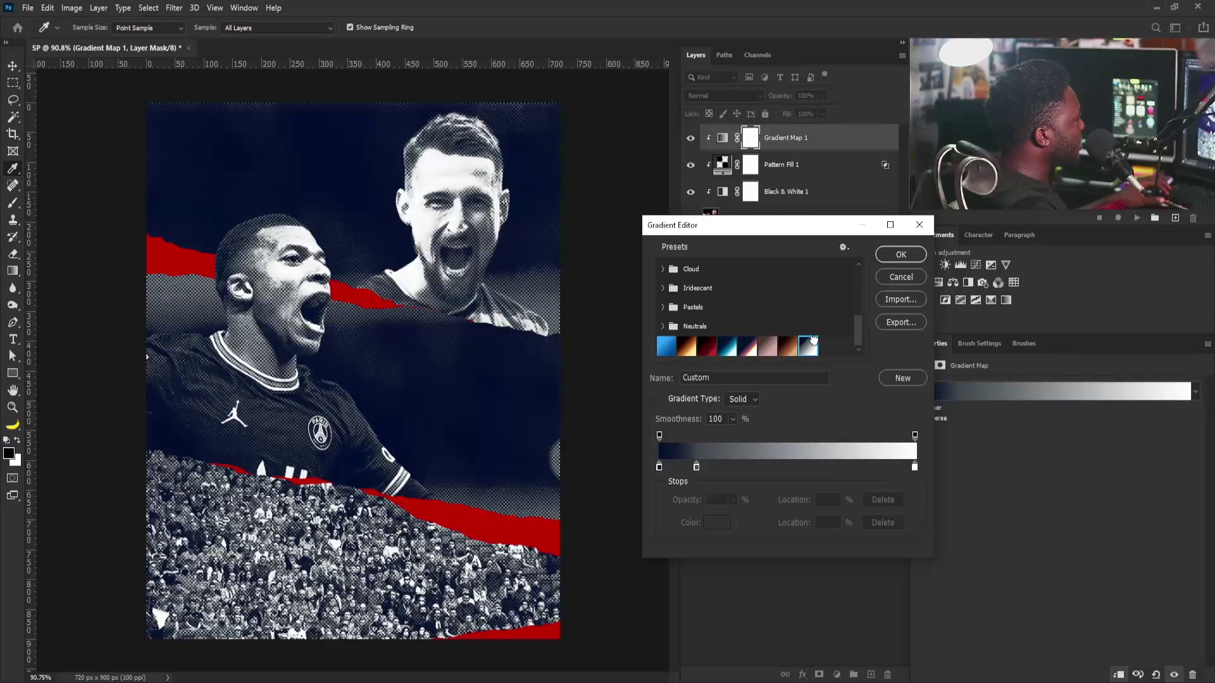
{"action": "left_click", "coordinate": [907, 253]}
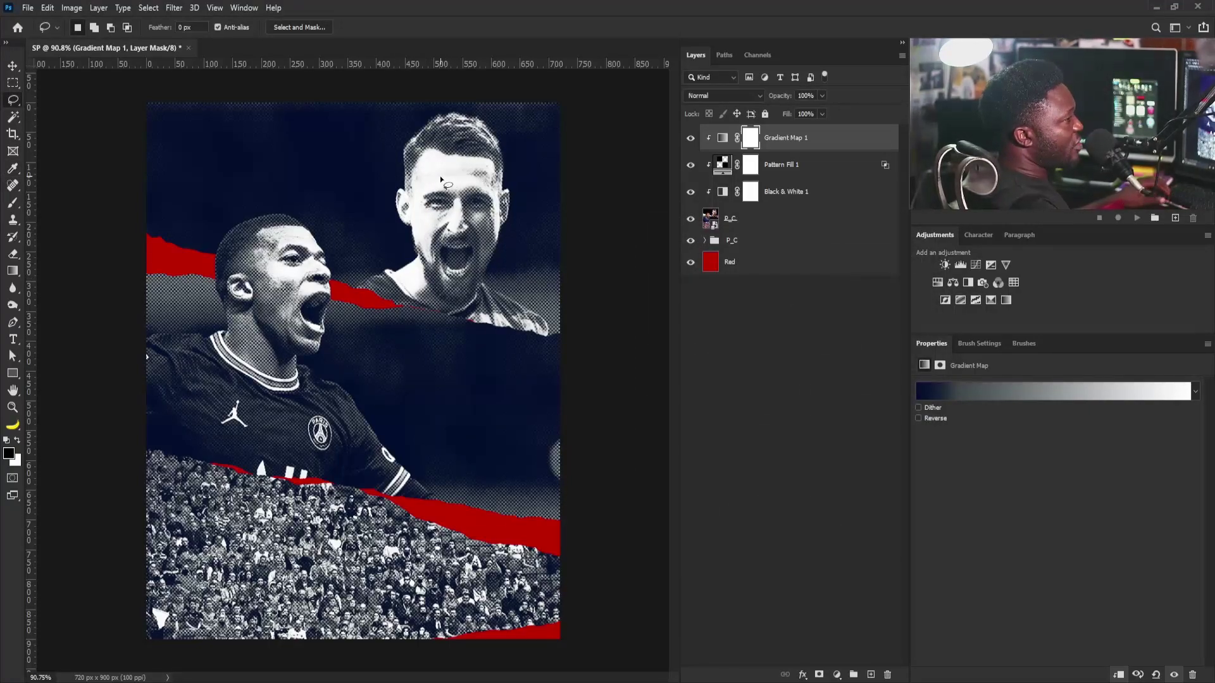
- Group the P_C smart object together with its clipped Black & White, Pattern Fill and Gradient Map layers
{"action": "left_click", "coordinate": [761, 219], "text": "shift"}
{"action": "key", "text": "ctrl+g"}
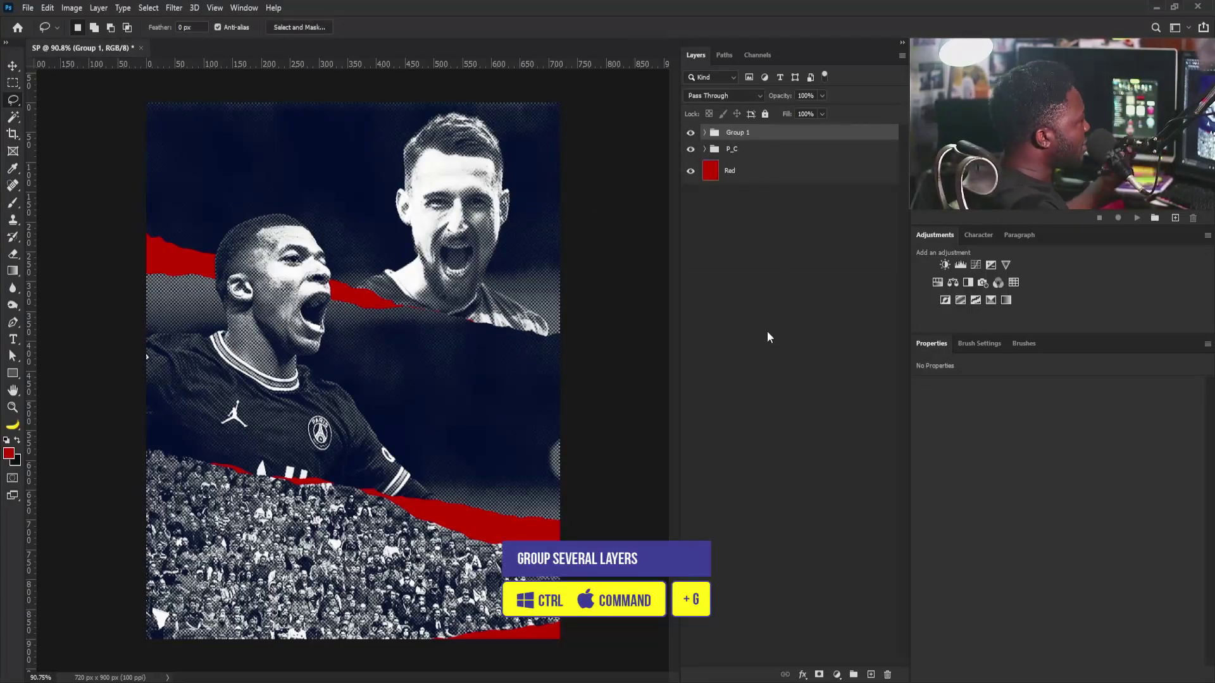
- Rename the new group at the top of the layer stack to A_P_C
{"action": "double_click", "coordinate": [737, 132]}
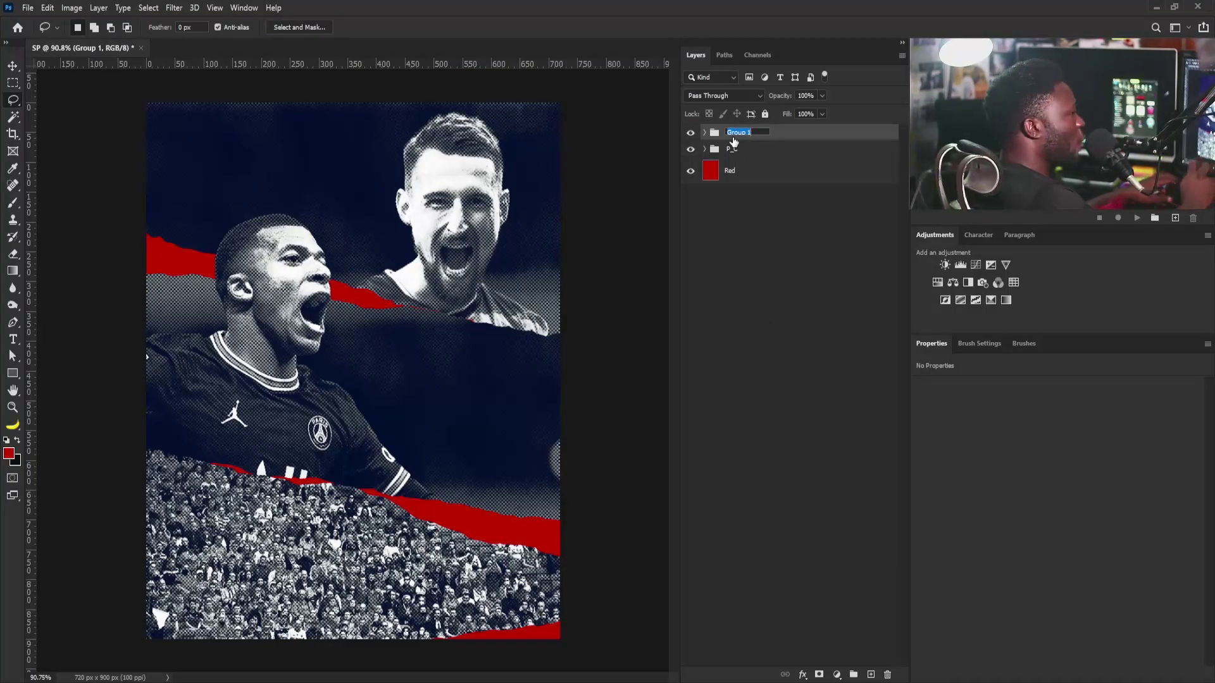
{"action": "type", "text": "A P C"}
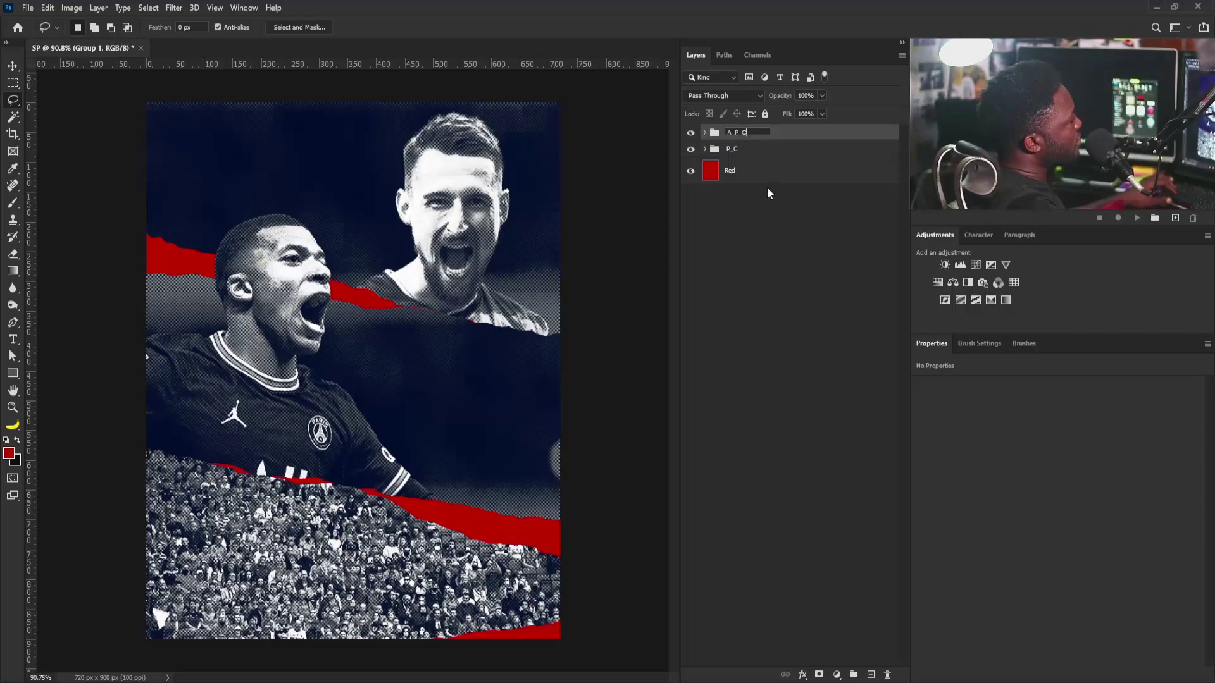
{"action": "key", "text": "Return"}
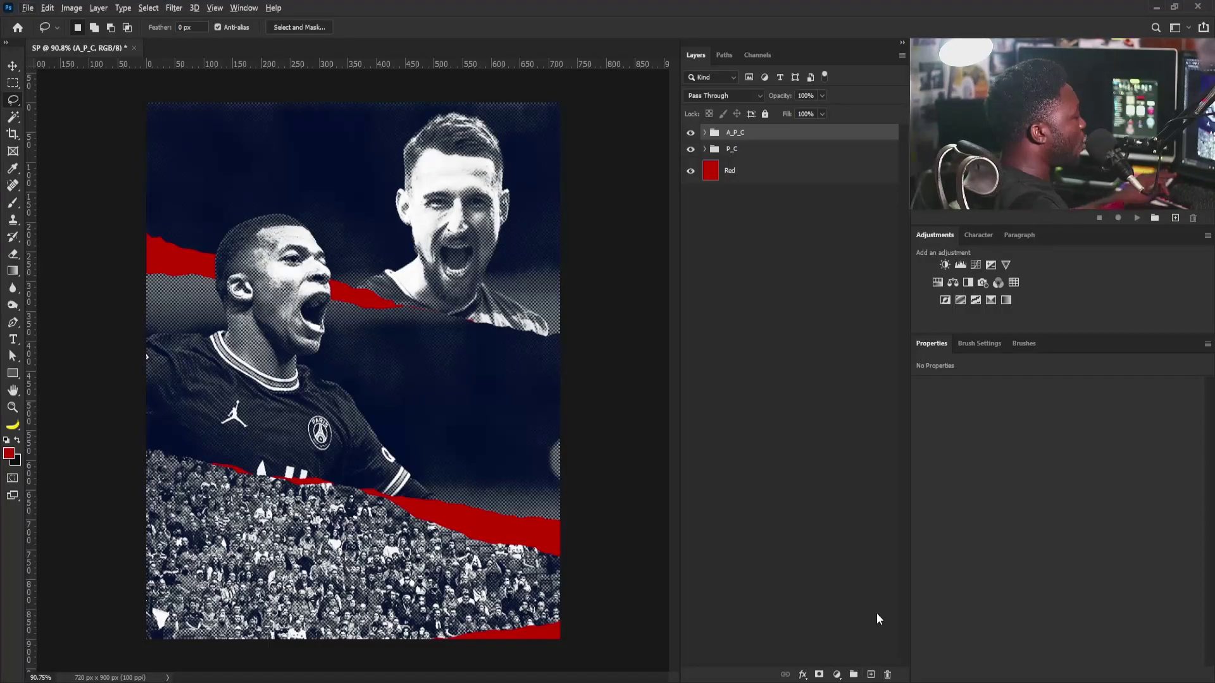
- Create a layer named Noise above the A_P_C group, in Soft Light mode and filled with the 50% gray neutral color
{"action": "left_click", "coordinate": [871, 674], "text": "alt"}
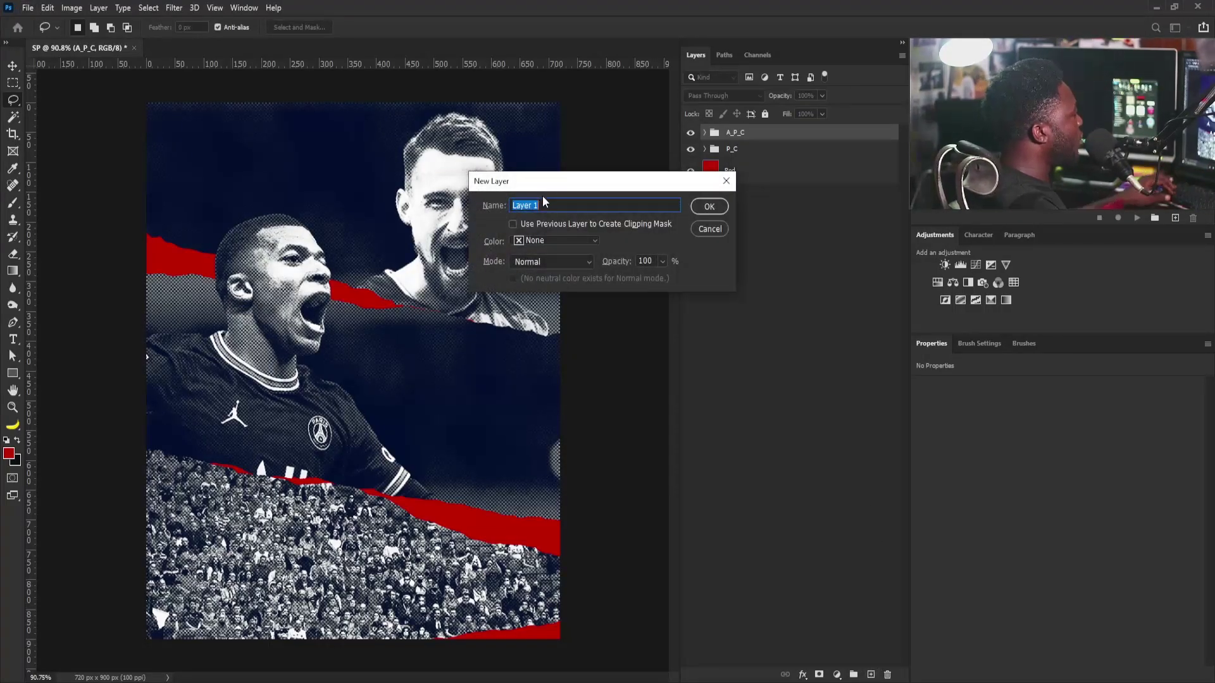
{"action": "type", "text": "Noise"}
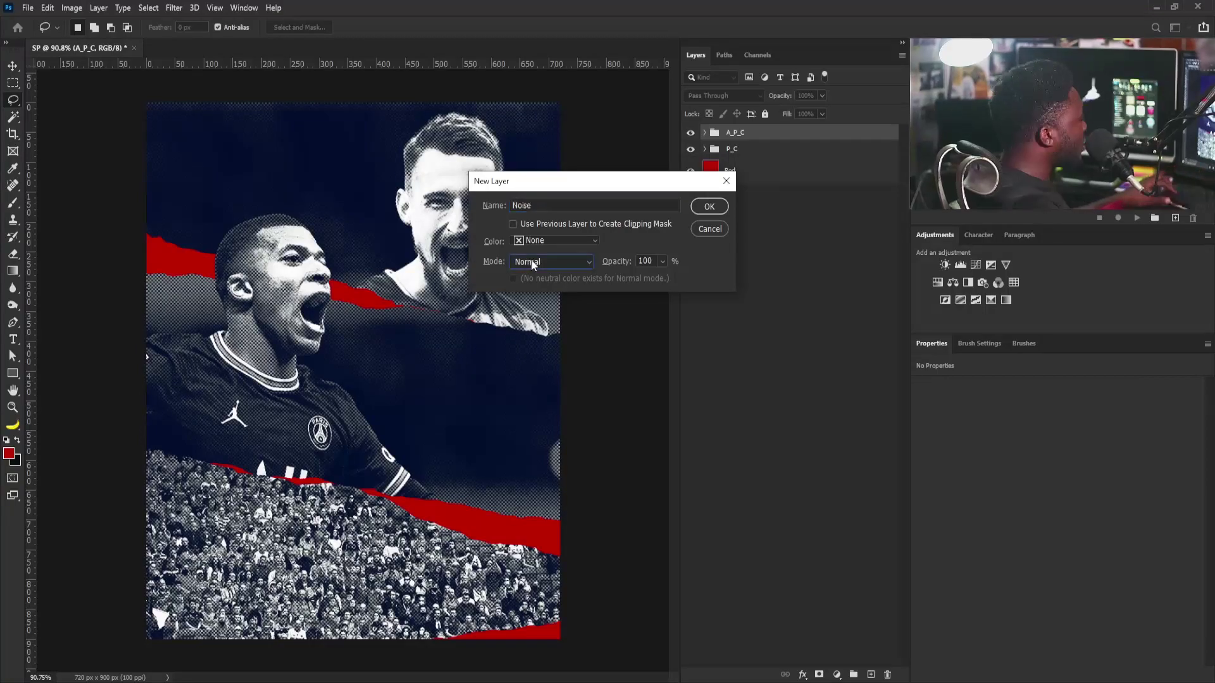
{"action": "left_click", "coordinate": [533, 265]}
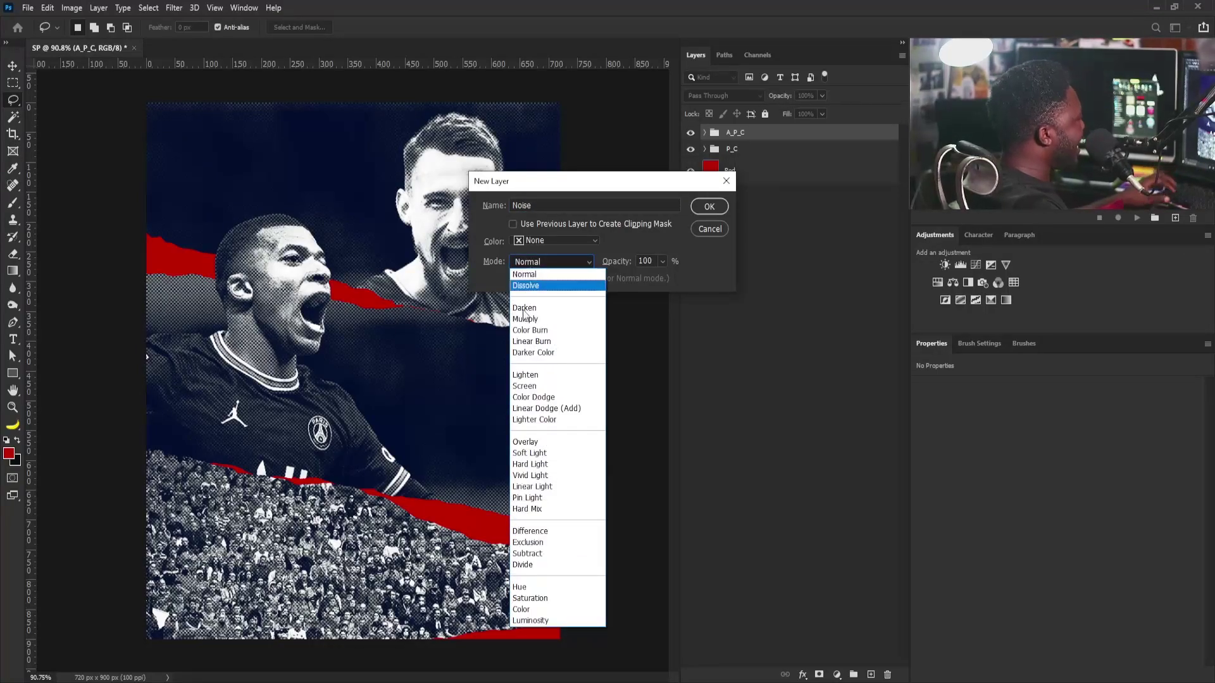
{"action": "left_click", "coordinate": [530, 453]}
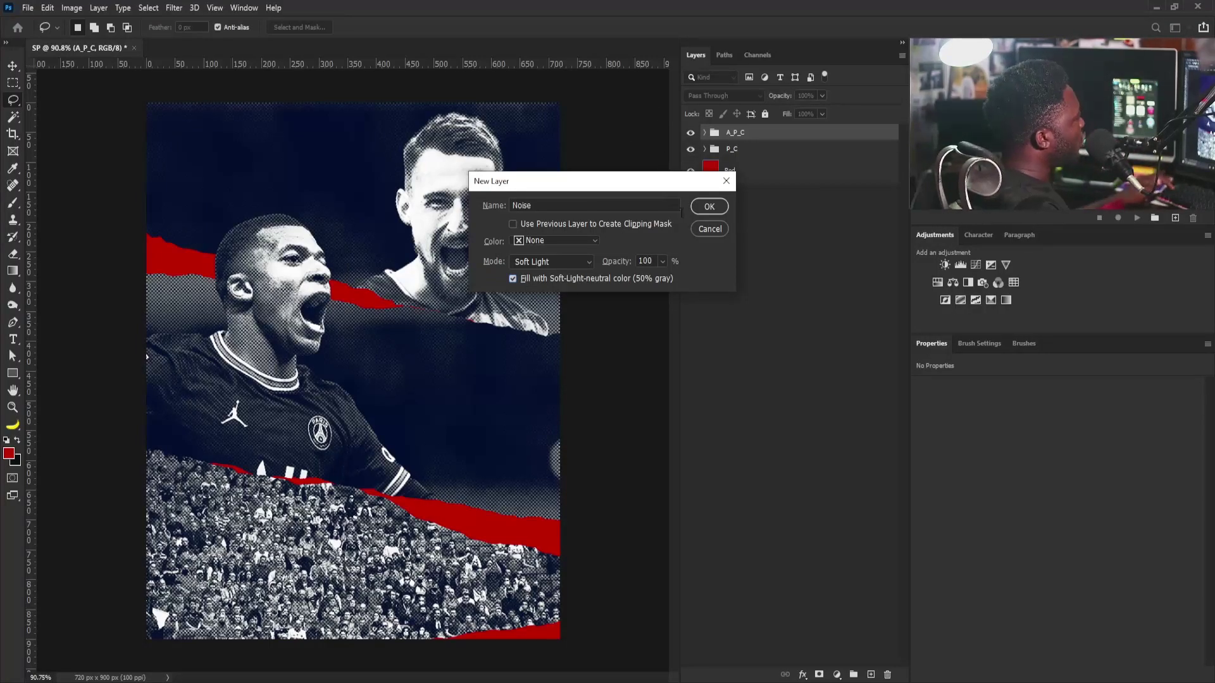
{"action": "left_click", "coordinate": [709, 207]}
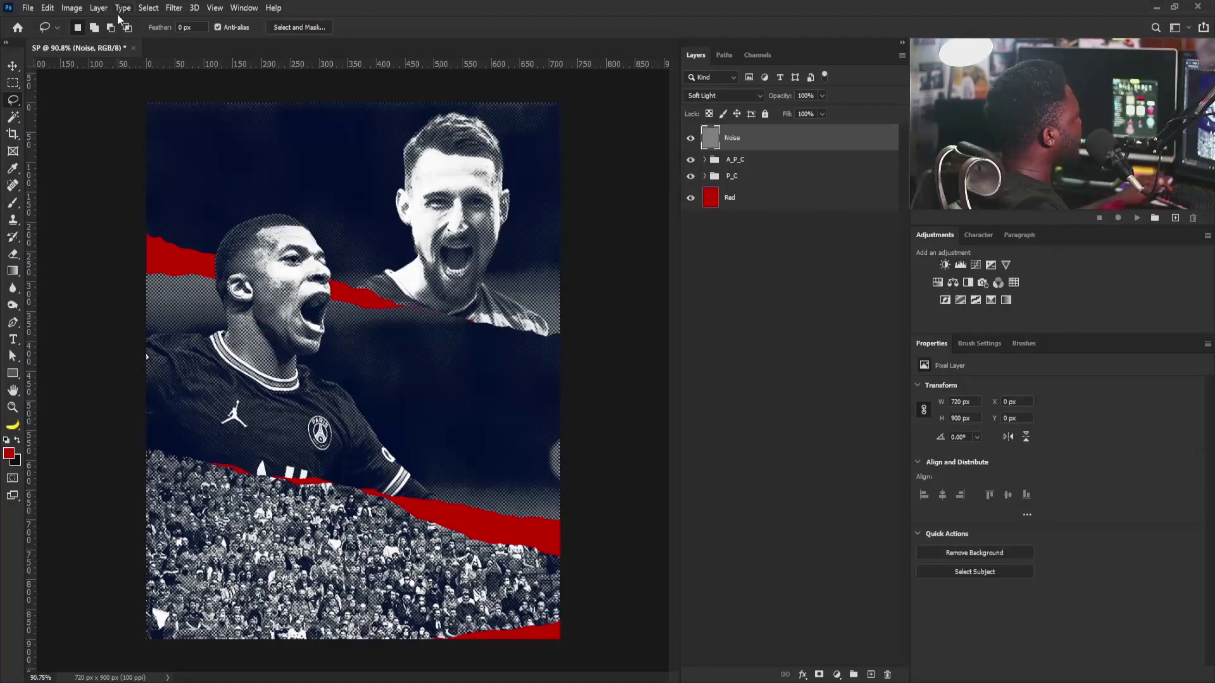
- Apply the Add Noise filter to the Noise layer with amount 14.41%, Uniform distribution and Monochromatic
{"action": "left_click", "coordinate": [175, 8]}
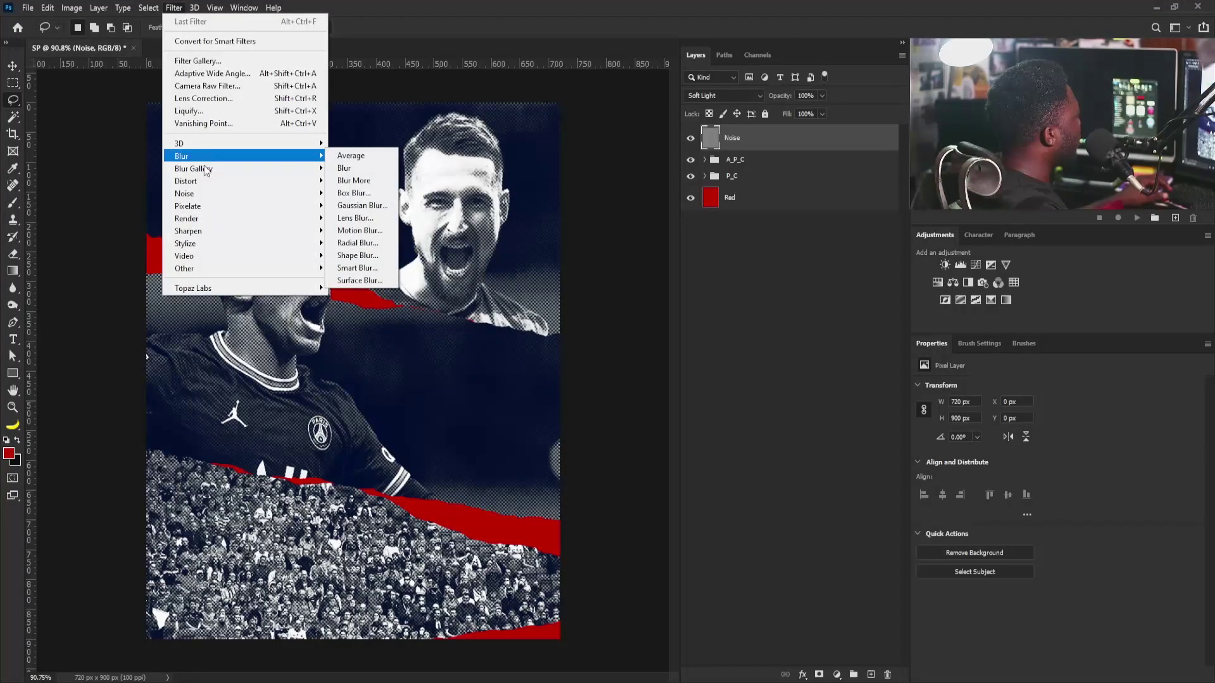
{"action": "mouse_move", "coordinate": [207, 198]}
{"action": "left_click", "coordinate": [386, 196]}
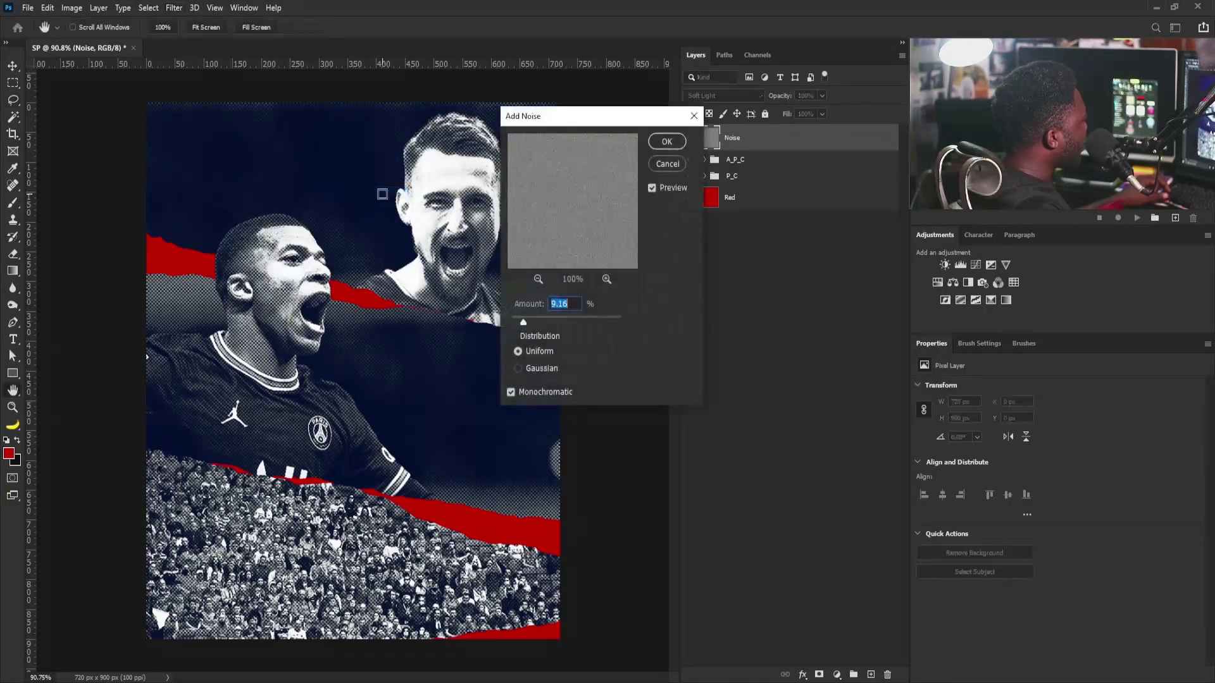
{"action": "left_click_drag", "start_coordinate": [524, 321], "coordinate": [531, 321]}
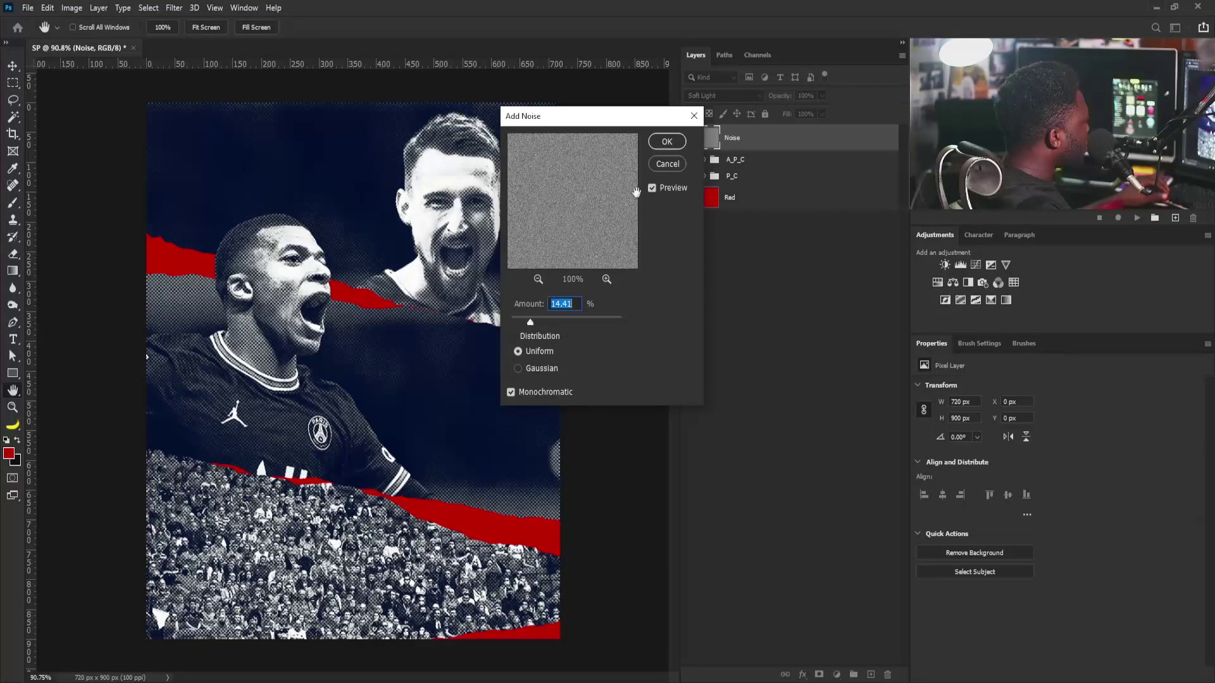
{"action": "left_click", "coordinate": [667, 142]}
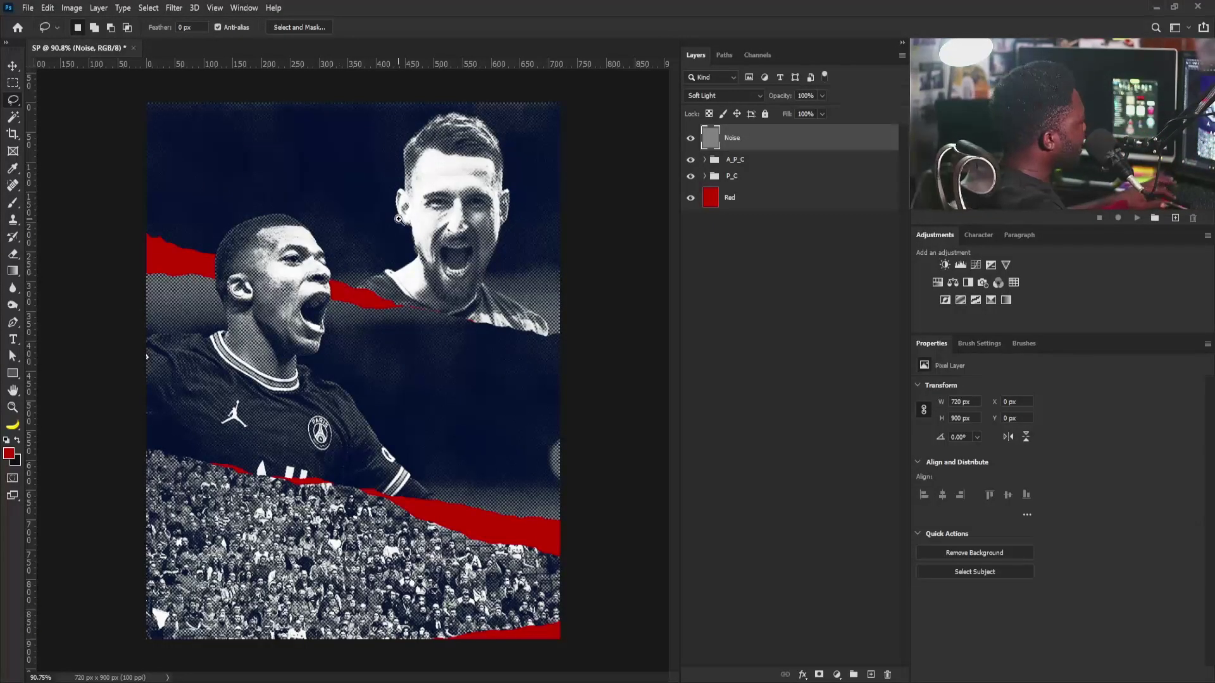
- Enlarge the Noise layer from its center to about 2206 x 2758 px and lower its opacity to 68%
{"action": "key", "text": "ctrl+minus"}
{"action": "key", "text": "ctrl+t"}
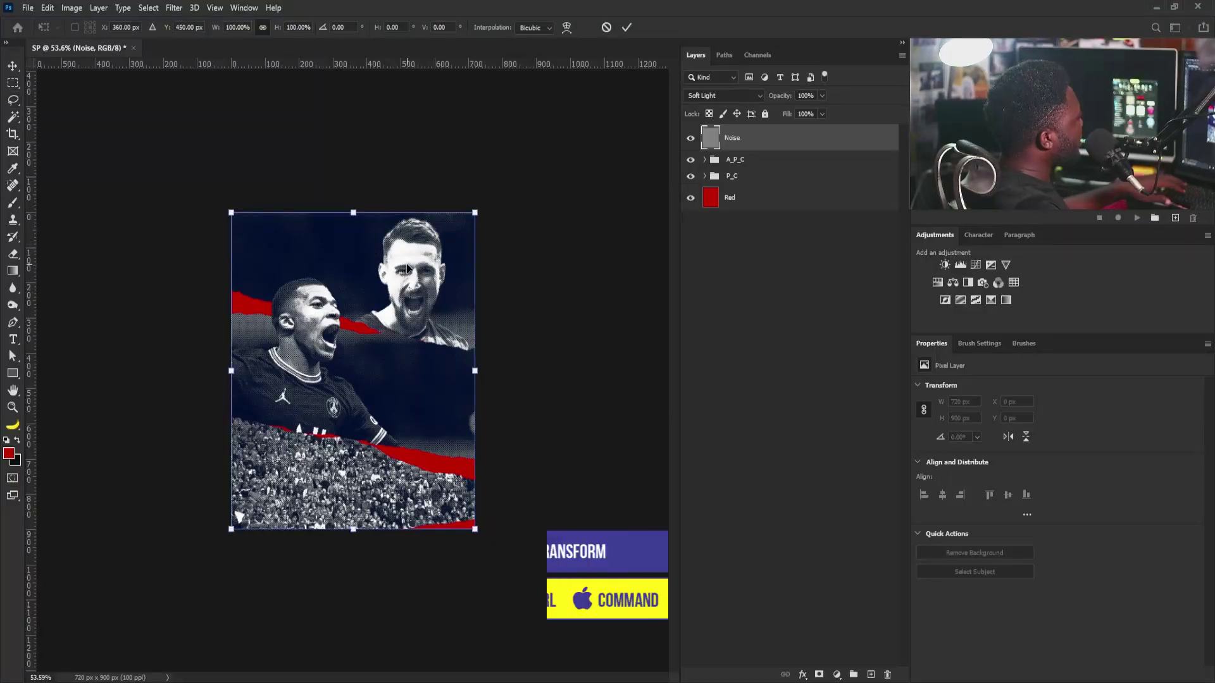
{"action": "left_click_drag", "start_coordinate": [474, 213], "coordinate": [824, 28]}
{"action": "left_click_drag", "start_coordinate": [442, 293], "coordinate": [389, 321]}
{"action": "mouse_move", "coordinate": [532, 151]}
{"action": "left_mouse_down"}
{"action": "mouse_move", "coordinate": [556, 130]}
{"action": "mouse_move", "coordinate": [540, 124]}
{"action": "left_mouse_up"}
{"action": "key", "text": "Return"}
{"action": "key", "text": "l"}
{"action": "left_click_drag", "start_coordinate": [317, 299], "coordinate": [379, 353]}
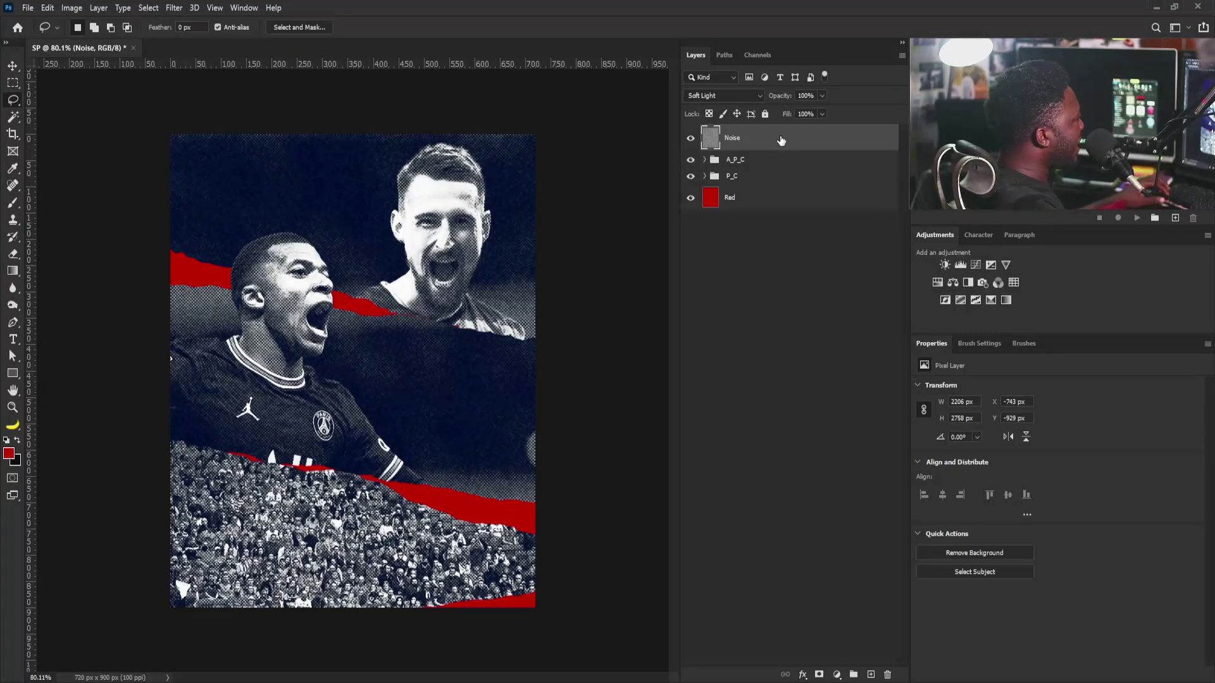
{"action": "left_click", "coordinate": [822, 98]}
{"action": "left_click_drag", "start_coordinate": [825, 112], "coordinate": [804, 111]}
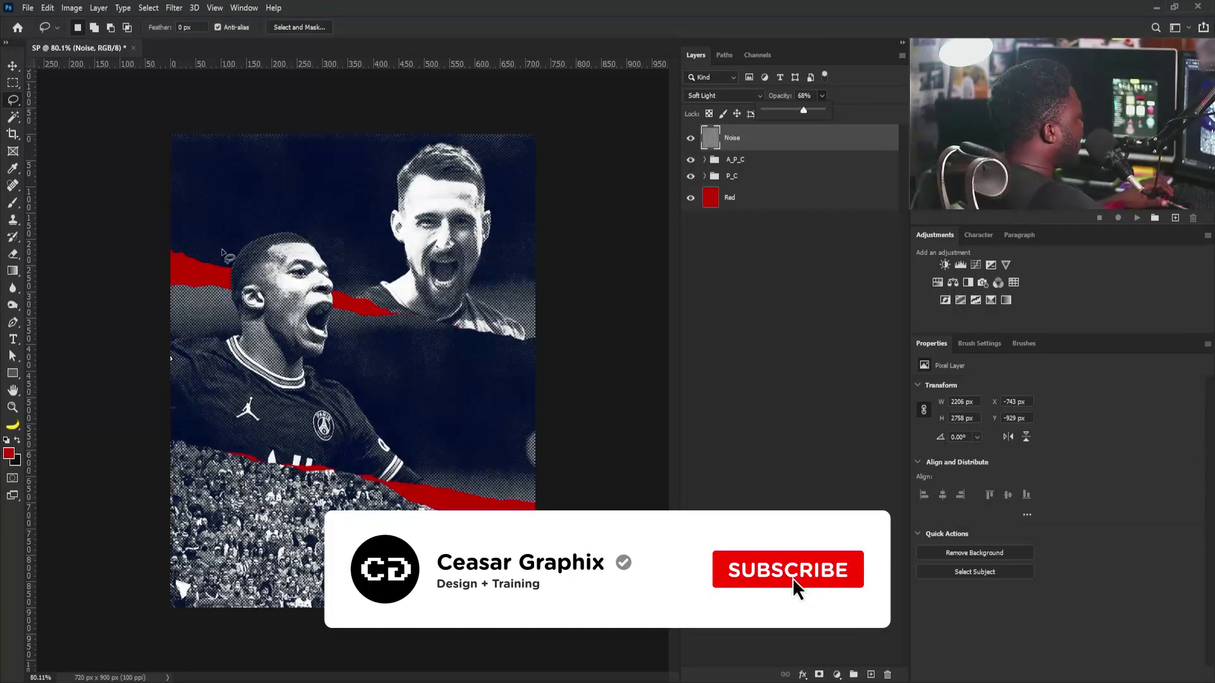
- Create an empty layer named T_off directly above the Red layer
{"action": "left_click", "coordinate": [772, 197]}
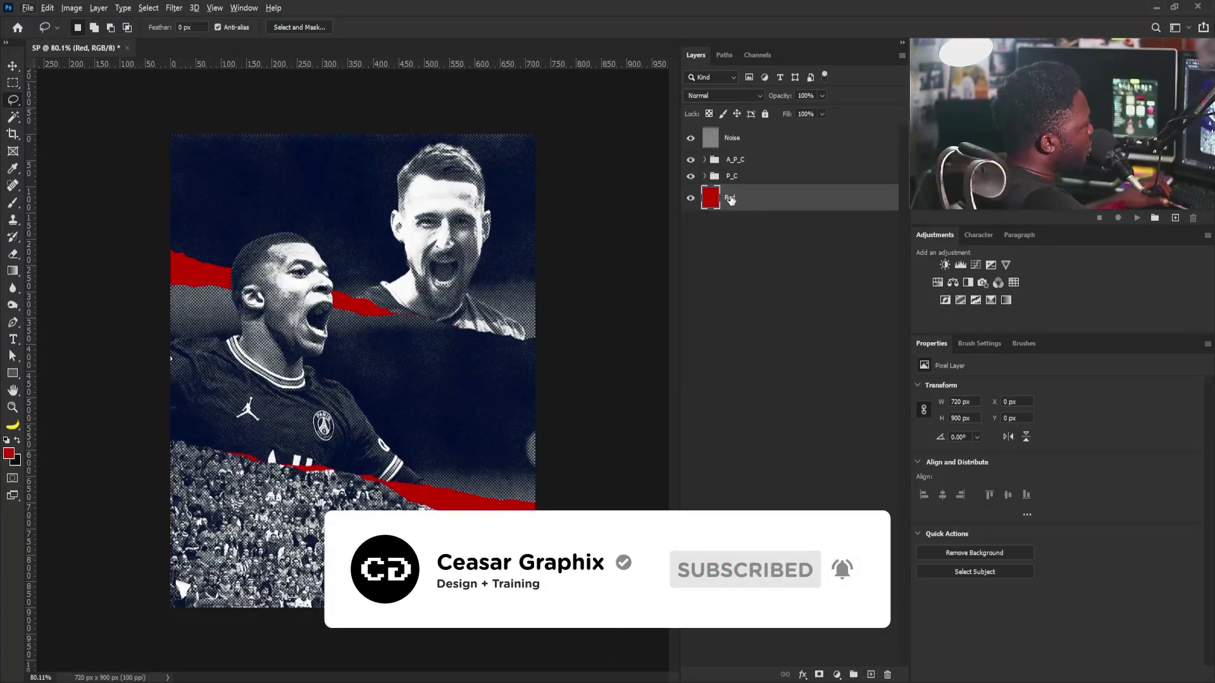
{"action": "left_click", "coordinate": [871, 674], "text": "alt"}
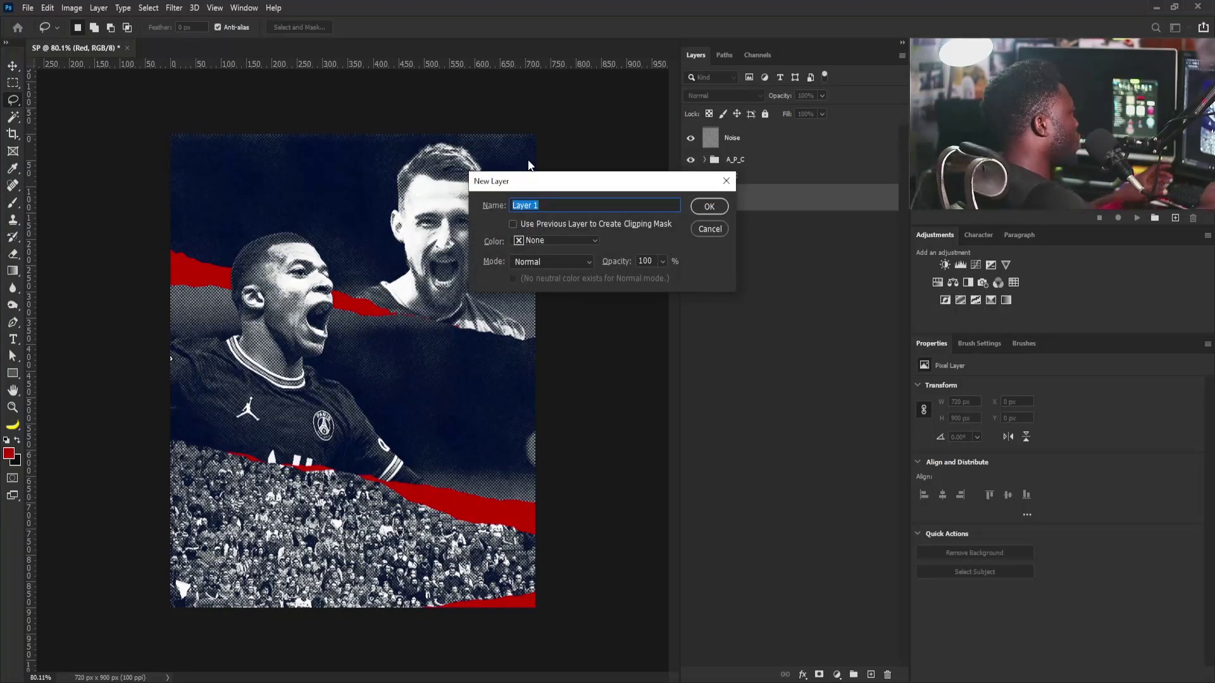
{"action": "type", "text": "T_off"}
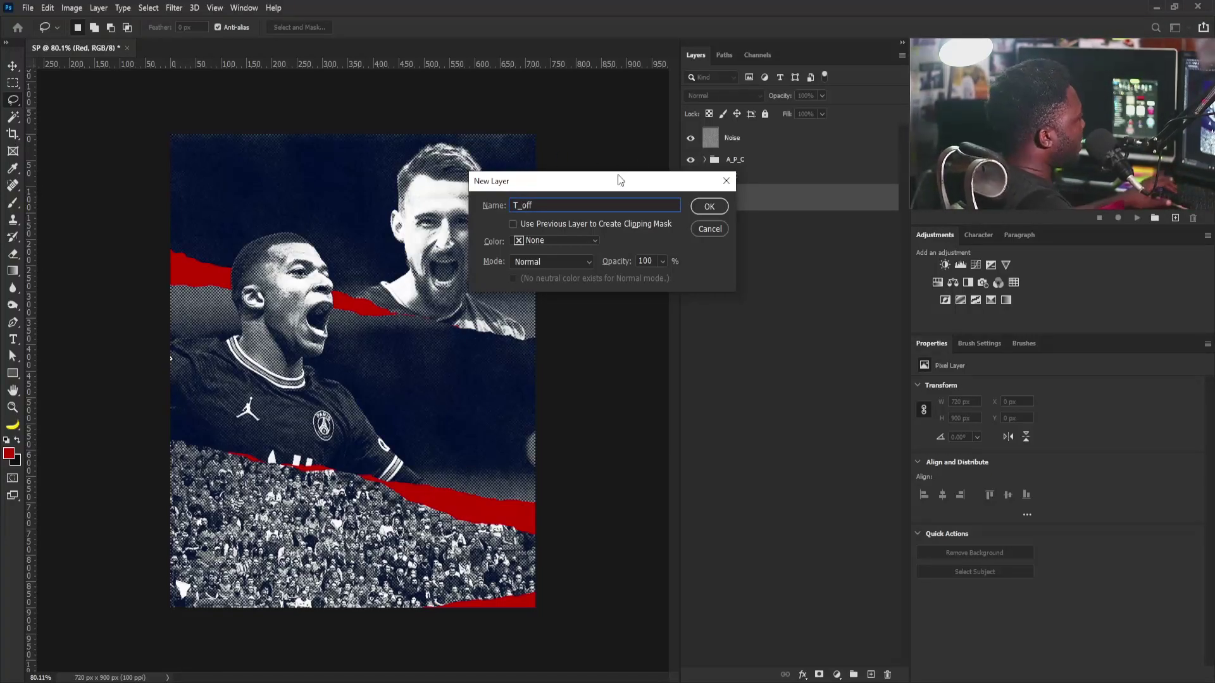
{"action": "left_click", "coordinate": [709, 205]}
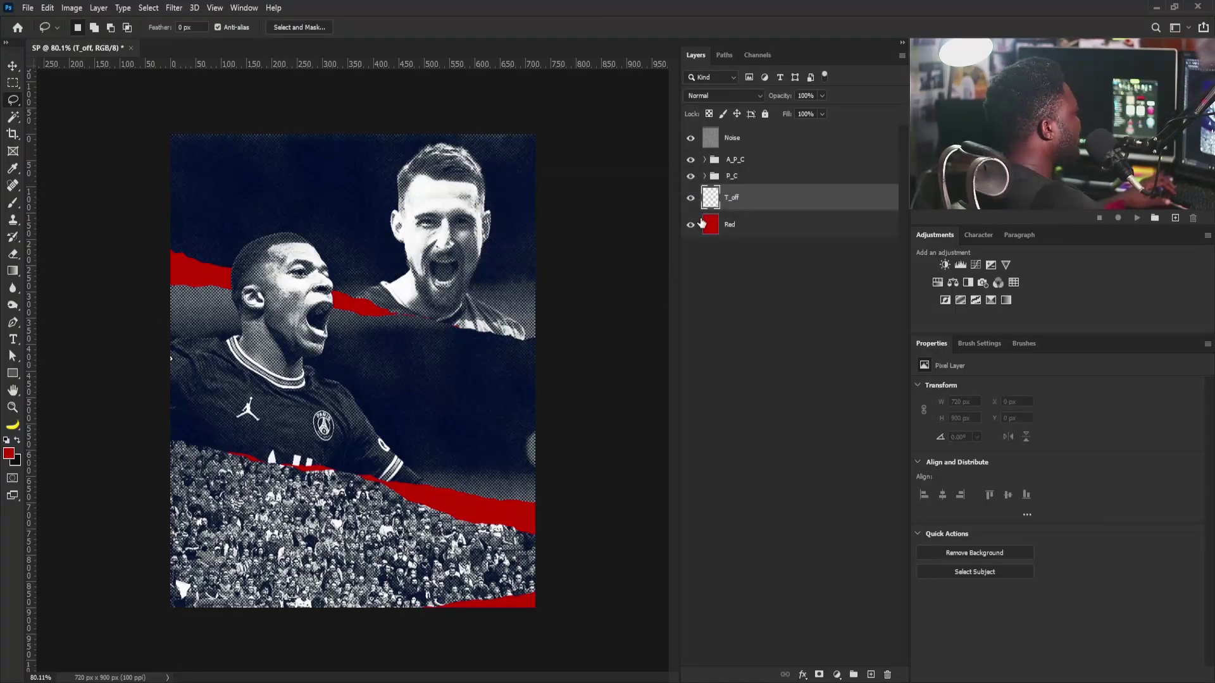
- Lasso jagged selections just inside the lower edge of the upper red strip, on both sides of the front player's head
{"action": "key", "text": "ctrl+0"}
{"action": "key", "text": "ctrl+0"}
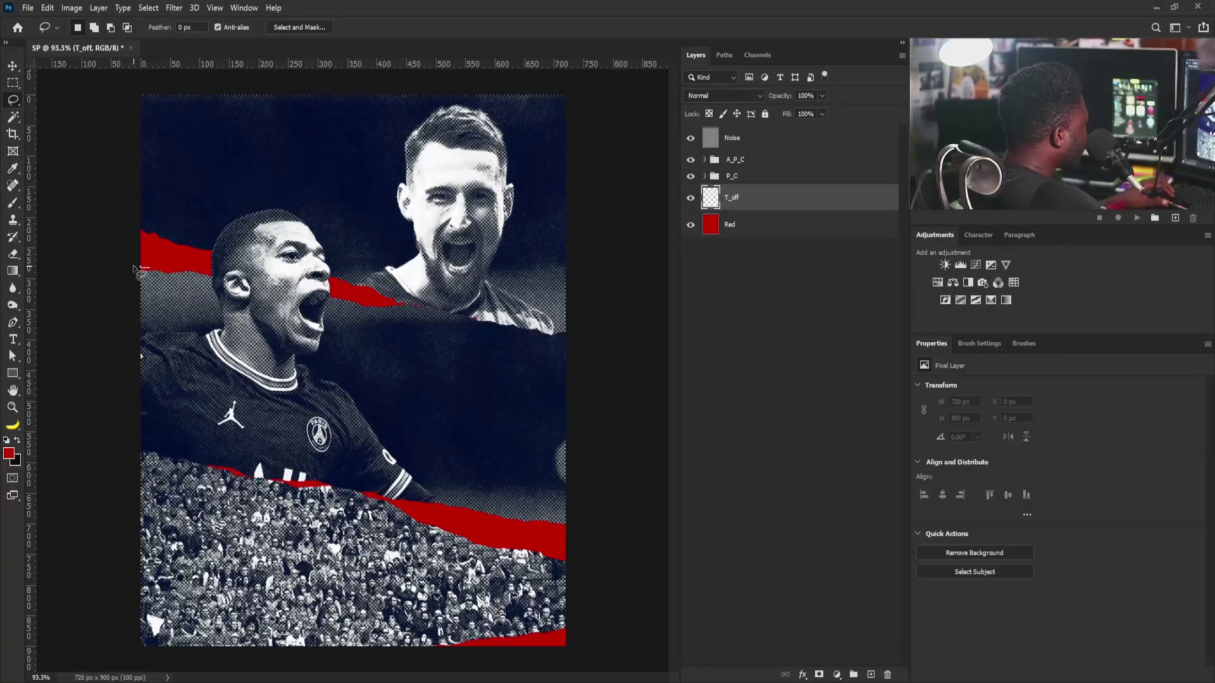
{"action": "left_click_drag", "start_coordinate": [134, 269], "coordinate": [181, 268]}
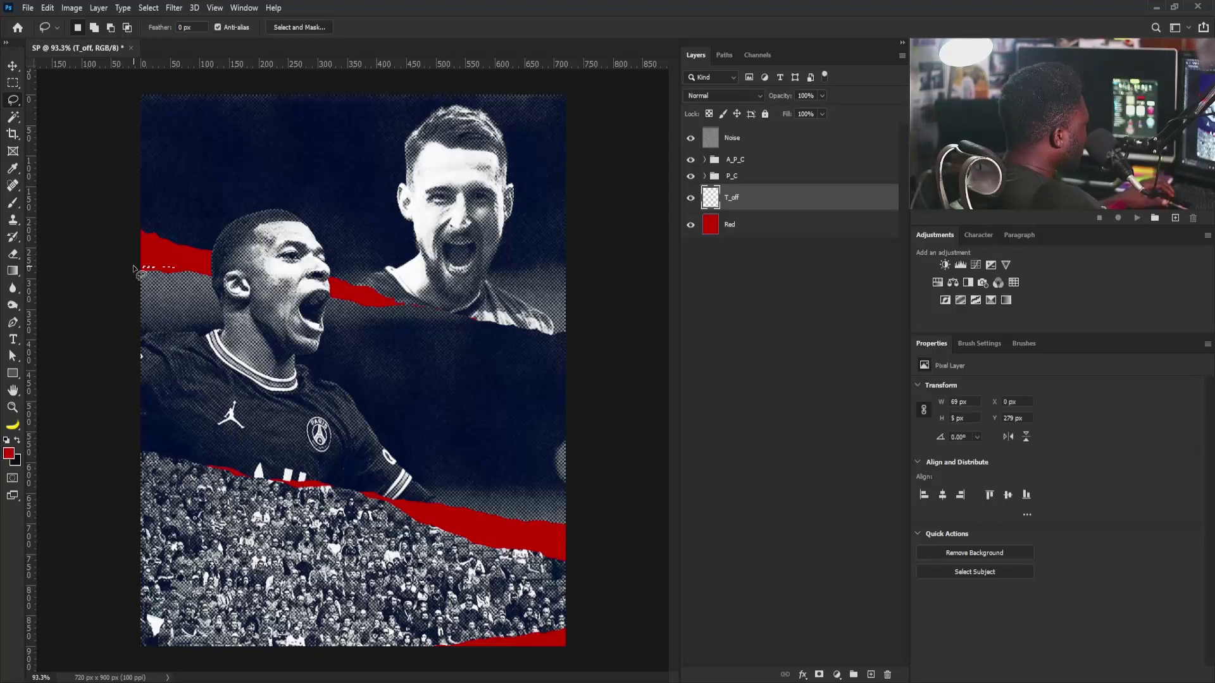
{"action": "key", "text": "ctrl+d"}
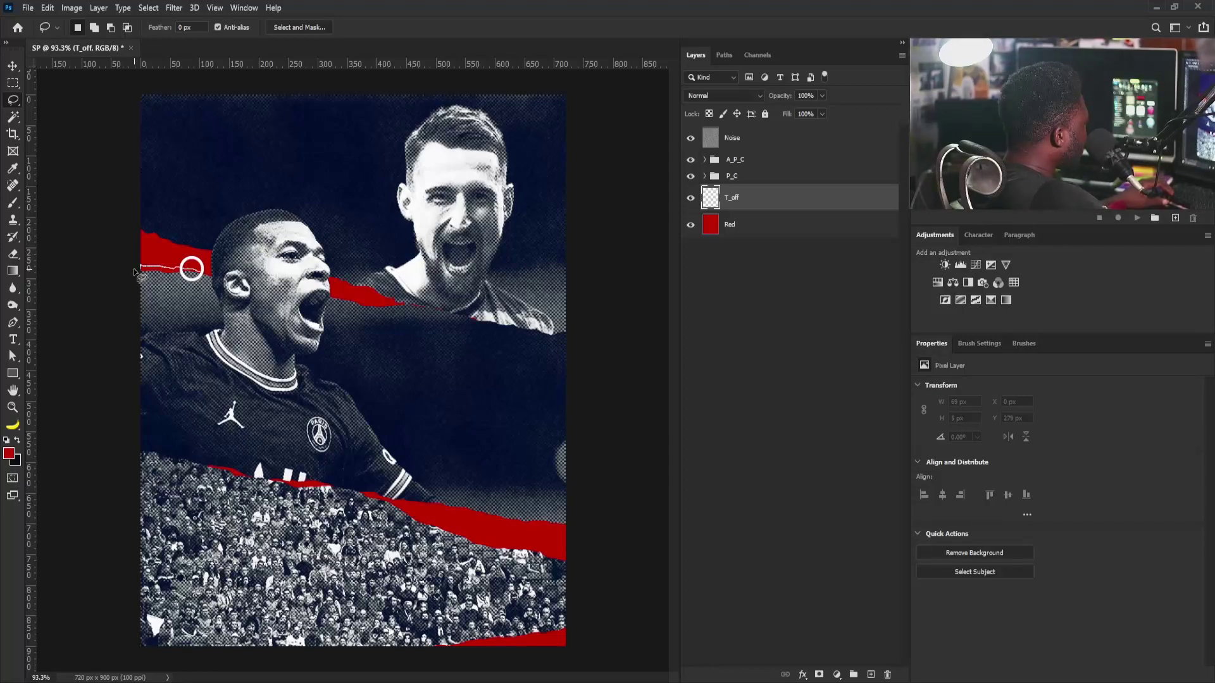
{"action": "left_click_drag", "start_coordinate": [134, 269], "coordinate": [138, 324]}
{"action": "key", "text": "ctrl+d"}
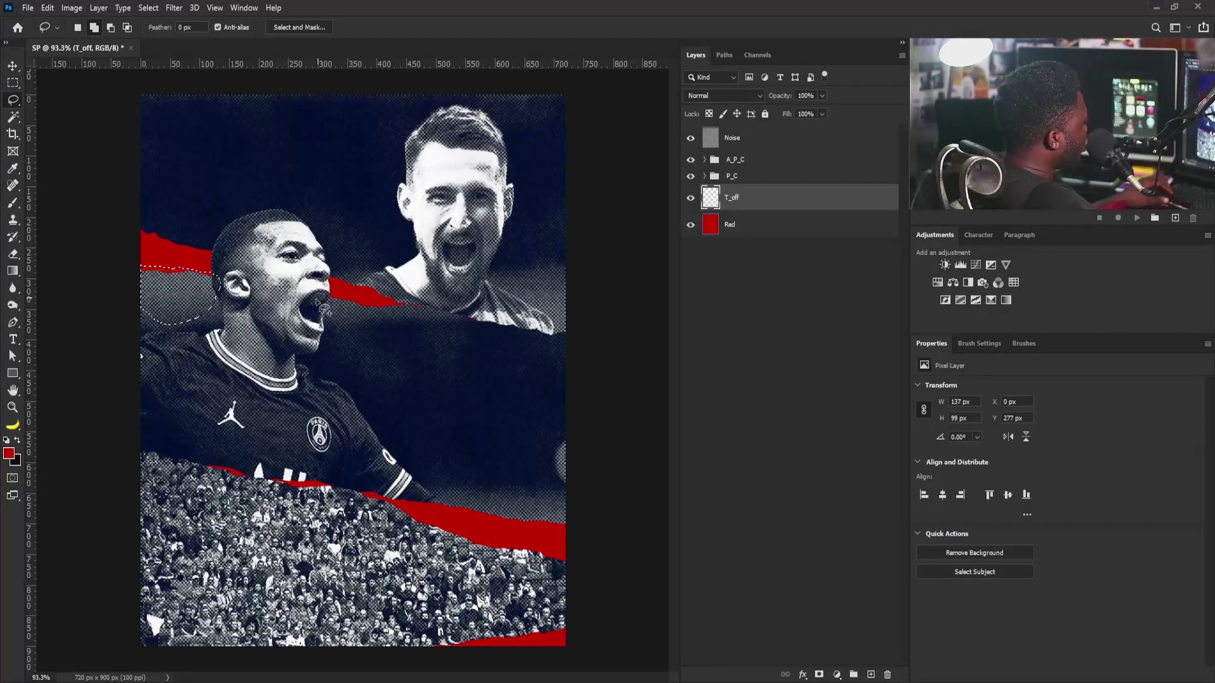
{"action": "key", "text": "shift"}
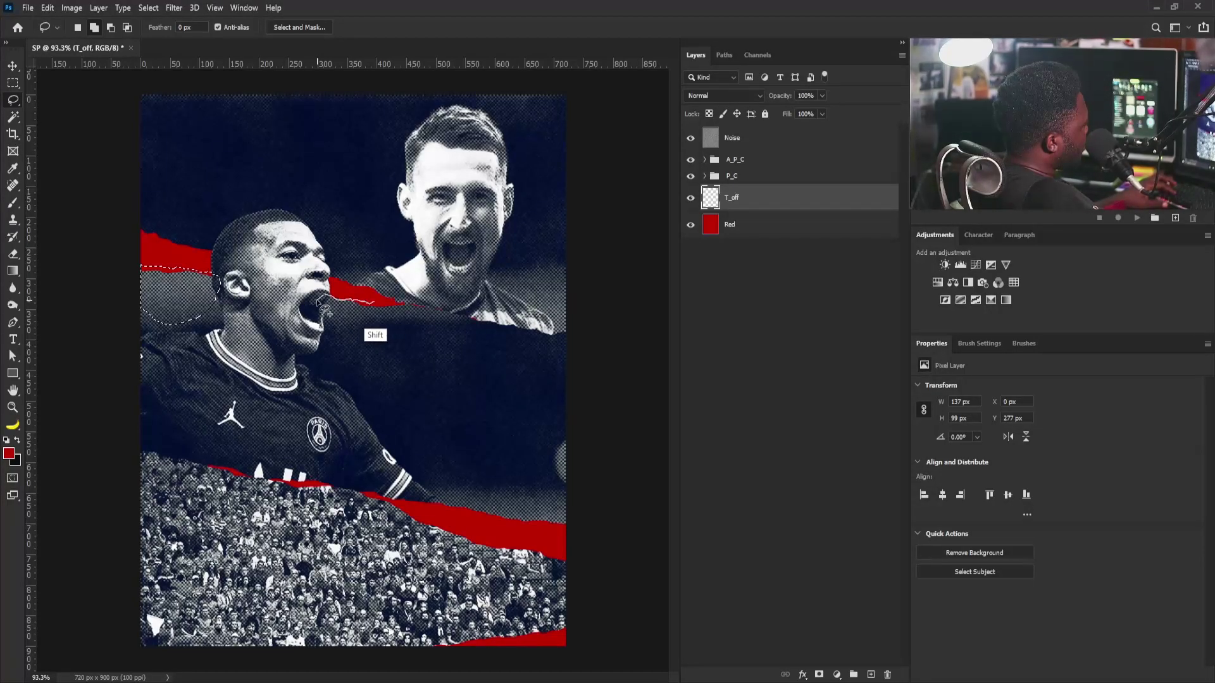
{"action": "mouse_move", "coordinate": [318, 301]}
{"action": "left_mouse_down"}
{"action": "mouse_move", "coordinate": [402, 306]}
{"action": "mouse_move", "coordinate": [388, 333]}
{"action": "mouse_move", "coordinate": [309, 320]}
{"action": "left_mouse_up"}
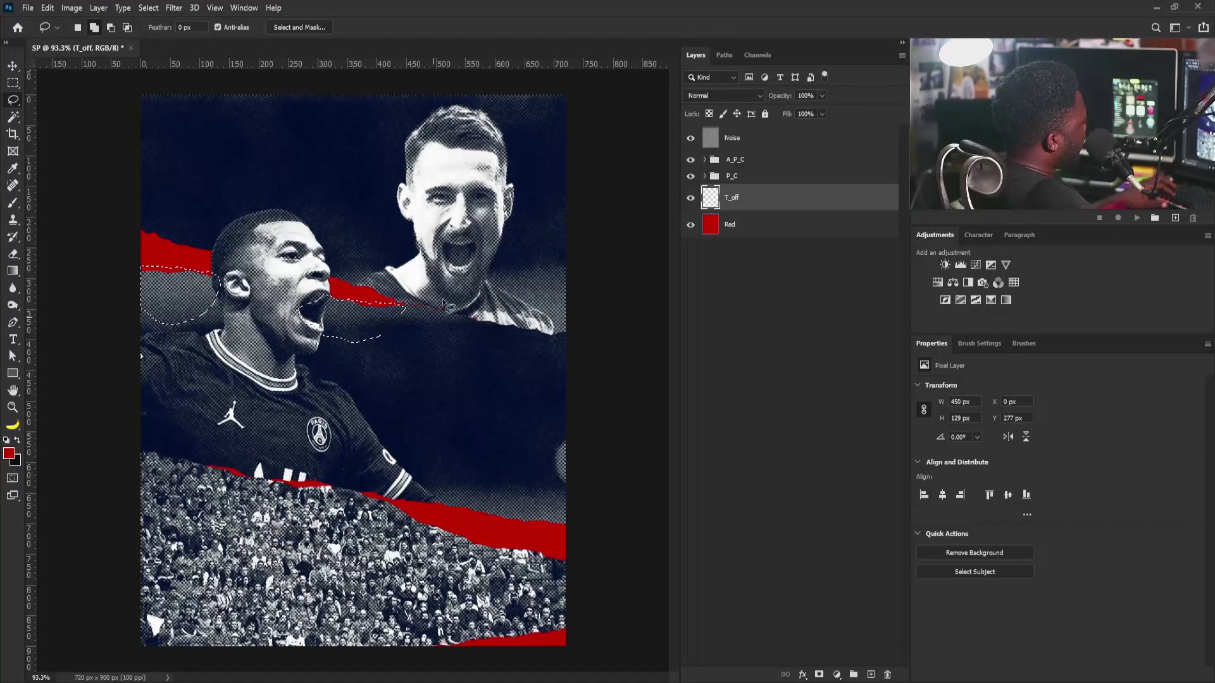
- Add jagged lasso areas to the selection along the crowd's upper torn edge and the red corner below the crowd
{"action": "key", "text": "space"}
{"action": "key", "text": "shift"}
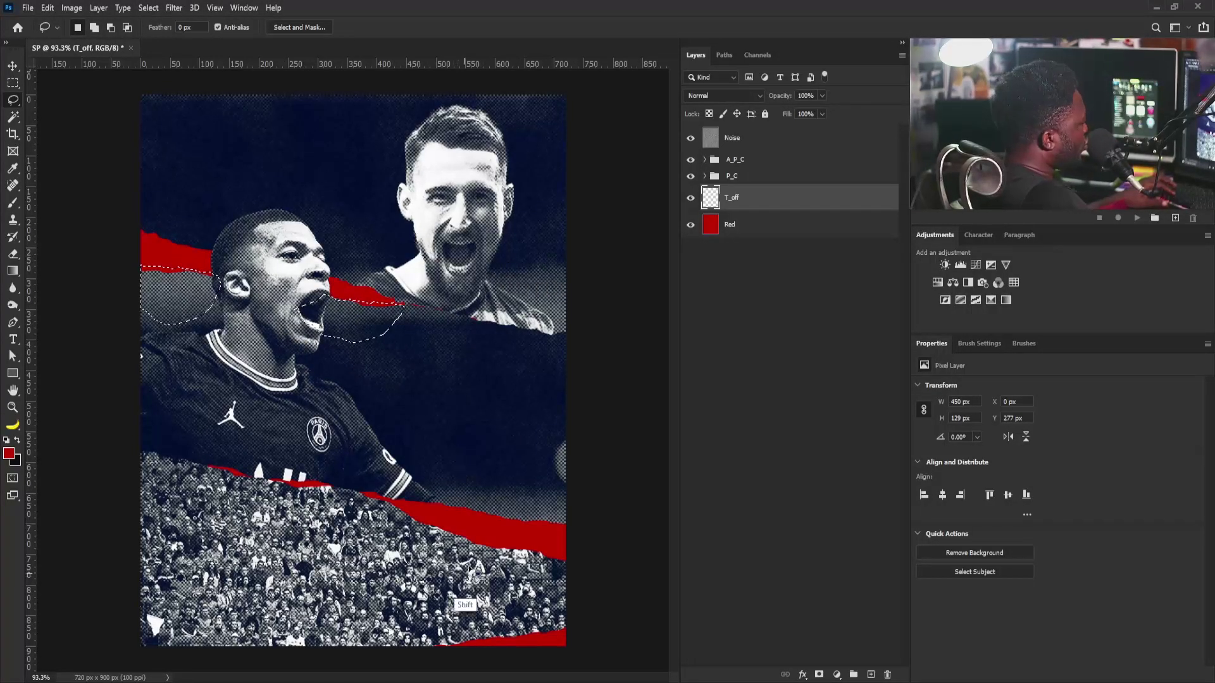
{"action": "mouse_move", "coordinate": [434, 533]}
{"action": "left_mouse_down"}
{"action": "mouse_move", "coordinate": [576, 555]}
{"action": "mouse_move", "coordinate": [576, 579]}
{"action": "mouse_move", "coordinate": [549, 589]}
{"action": "mouse_move", "coordinate": [443, 560]}
{"action": "left_mouse_up"}
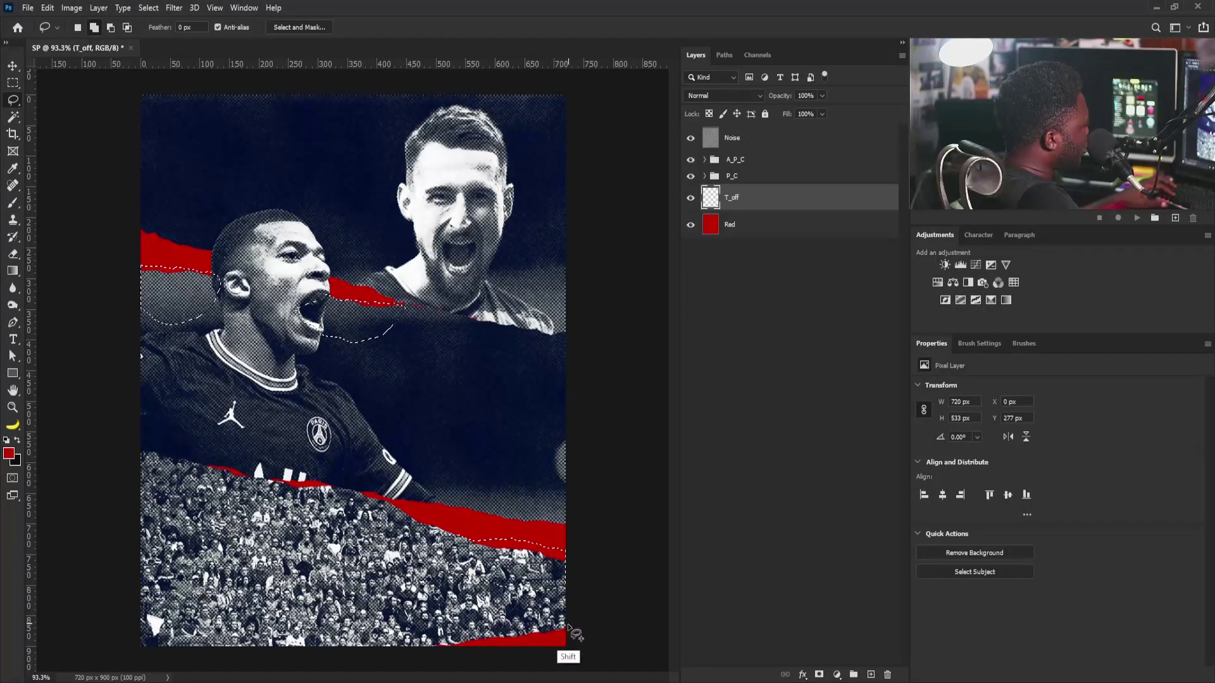
{"action": "mouse_move", "coordinate": [566, 632]}
{"action": "left_mouse_down"}
{"action": "mouse_move", "coordinate": [443, 628]}
{"action": "mouse_move", "coordinate": [476, 609]}
{"action": "mouse_move", "coordinate": [568, 612]}
{"action": "left_mouse_up"}
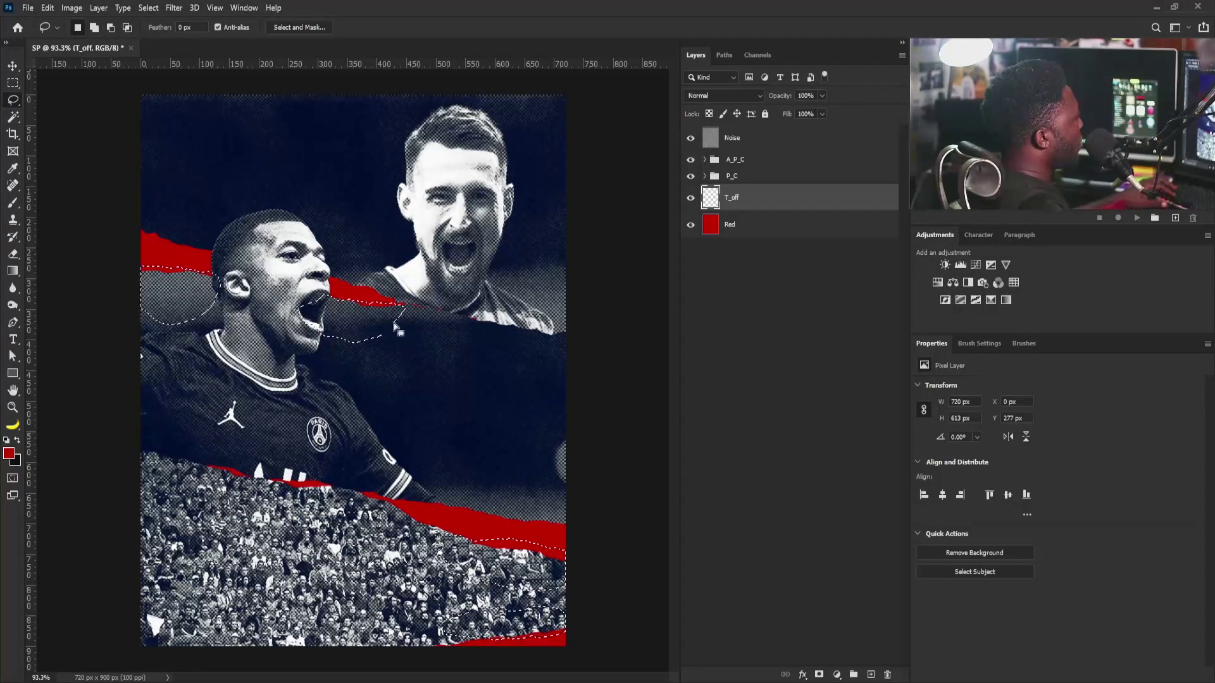
- Set the foreground color to ffffff, fill the selection on T_off with it, and deselect
{"action": "left_click", "coordinate": [9, 453]}
{"action": "type", "text": "ffffff"}
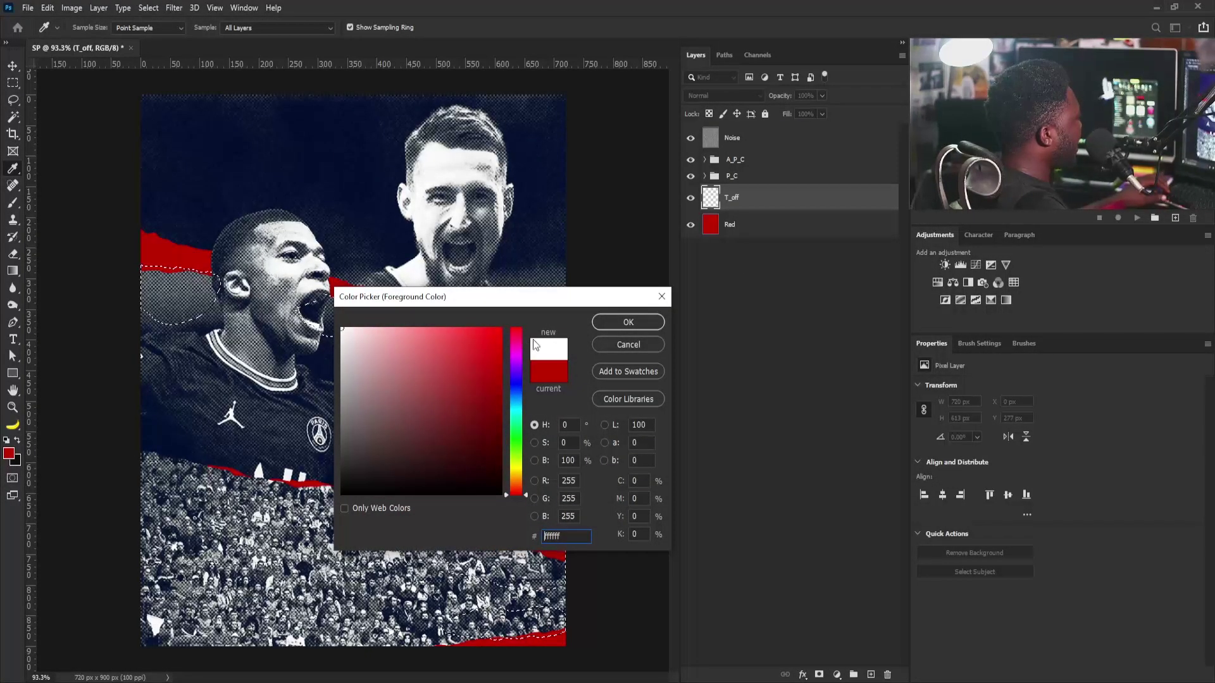
{"action": "left_click", "coordinate": [619, 321]}
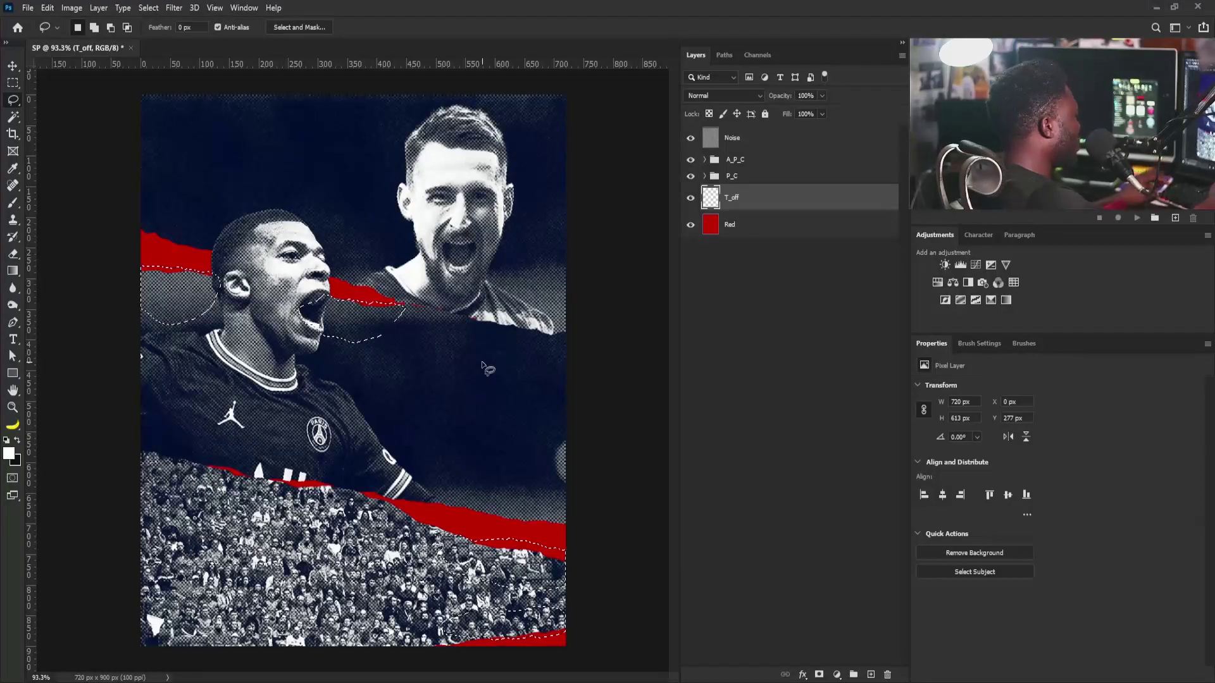
{"action": "key", "text": "alt+BackSpace"}
{"action": "key", "text": "ctrl+d"}
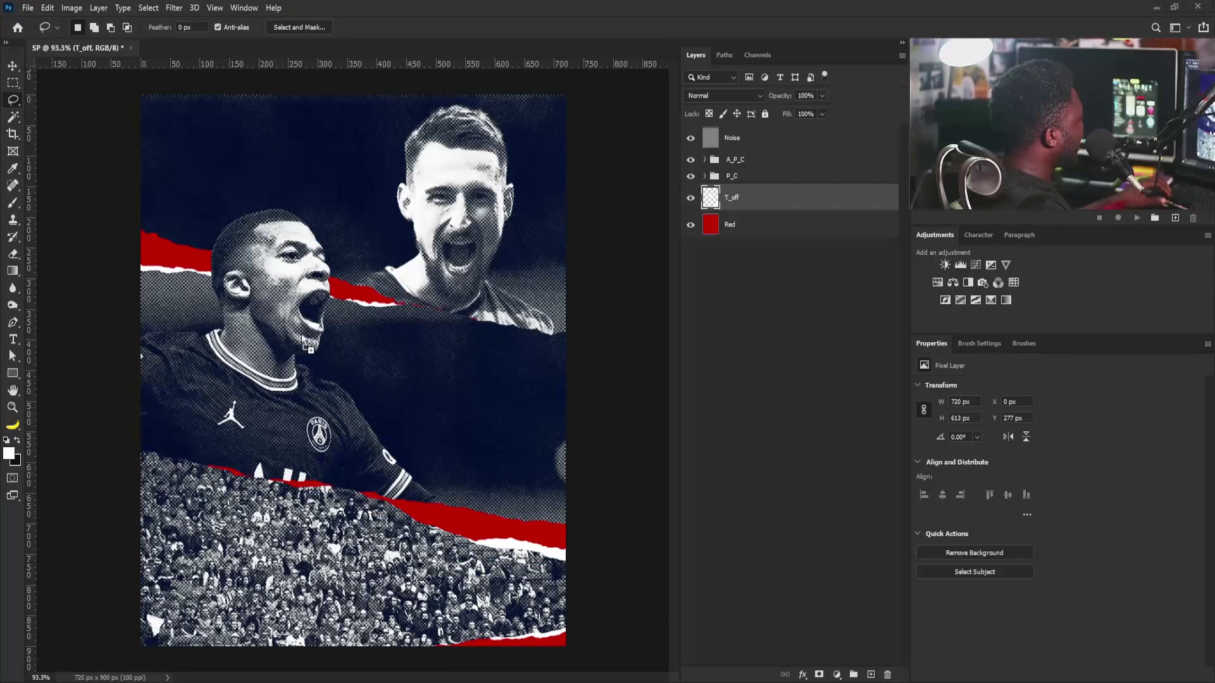
- Place BG.jpg above T_off, scale it to about 450 x 450 px over the upper red strip, and rasterize the layer
{"action": "key", "text": "ctrl+t"}
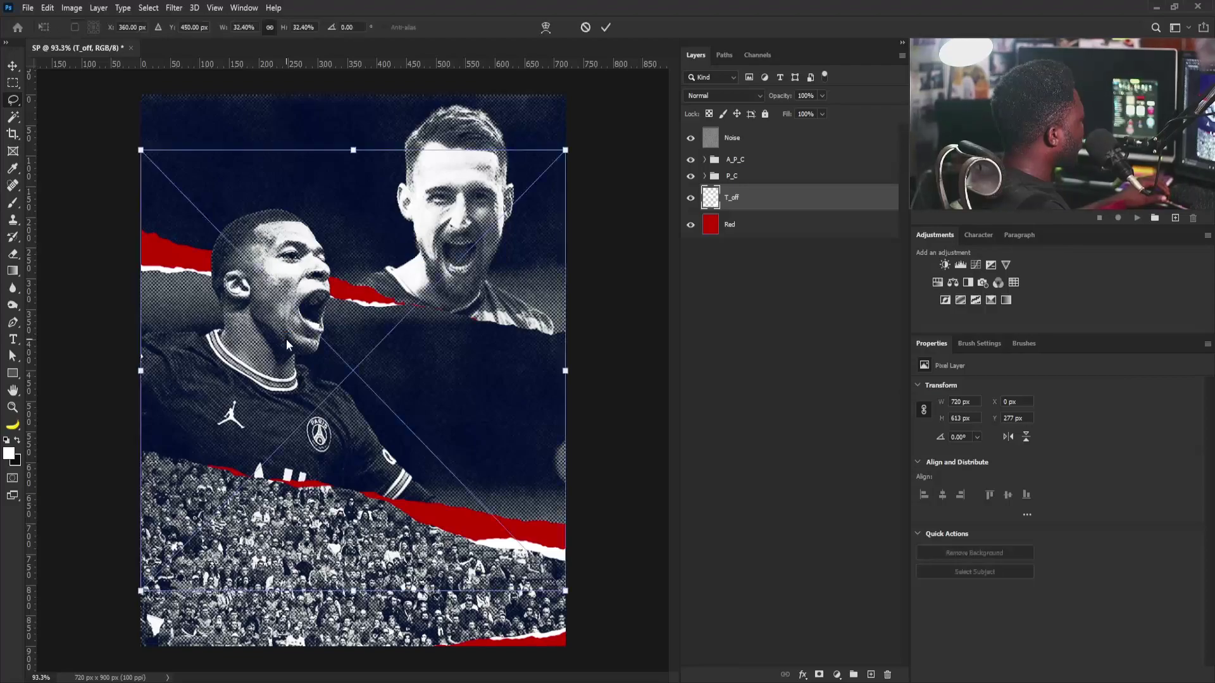
{"action": "left_click_drag", "start_coordinate": [567, 151], "coordinate": [428, 294]}
{"action": "left_click_drag", "start_coordinate": [364, 422], "coordinate": [154, 279]}
{"action": "left_click_drag", "start_coordinate": [275, 194], "coordinate": [260, 209]}
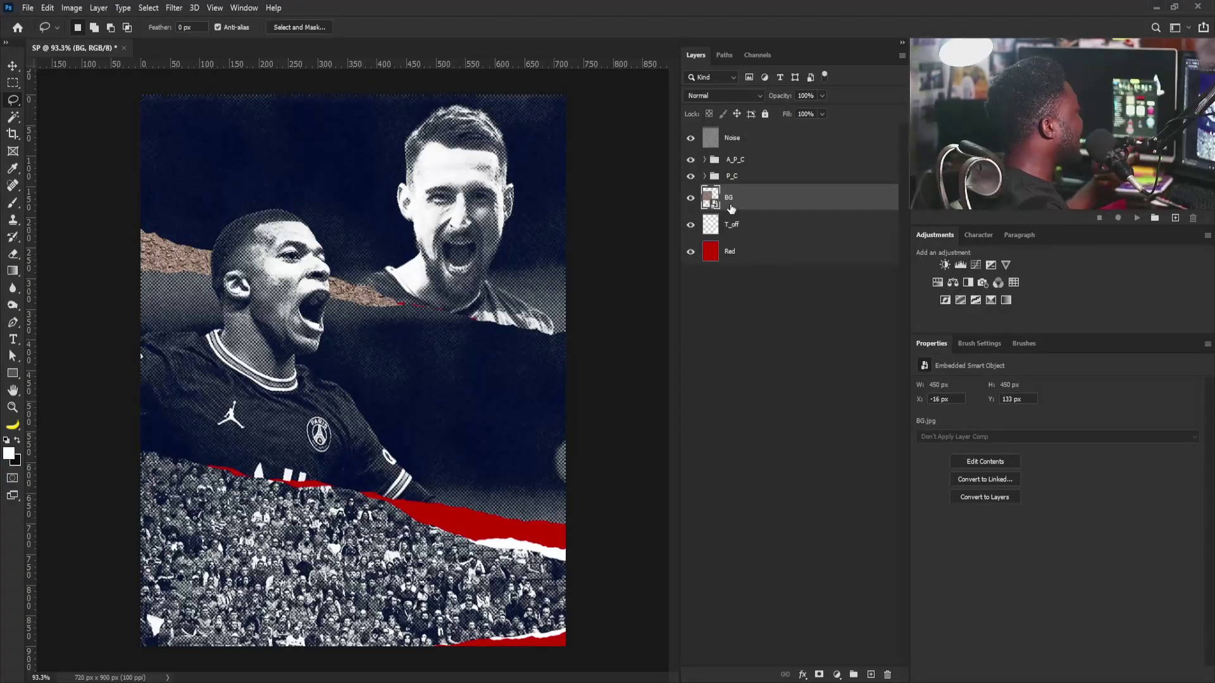
{"action": "right_click", "coordinate": [757, 204]}
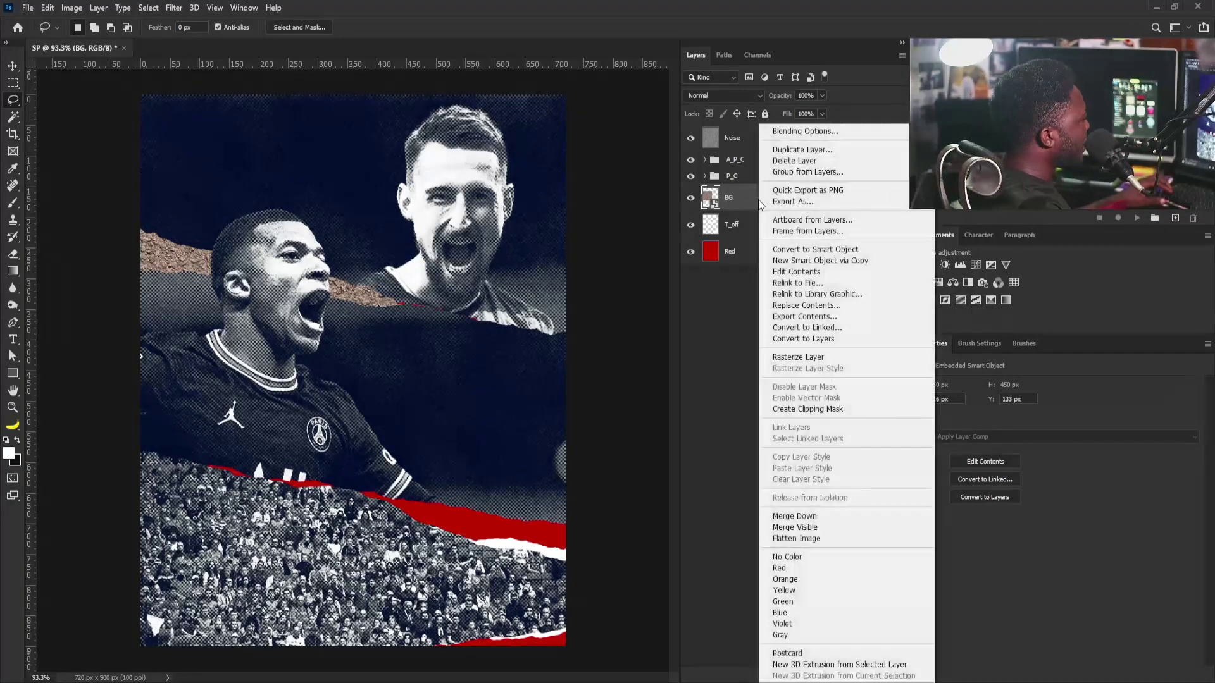
{"action": "left_click", "coordinate": [819, 357]}
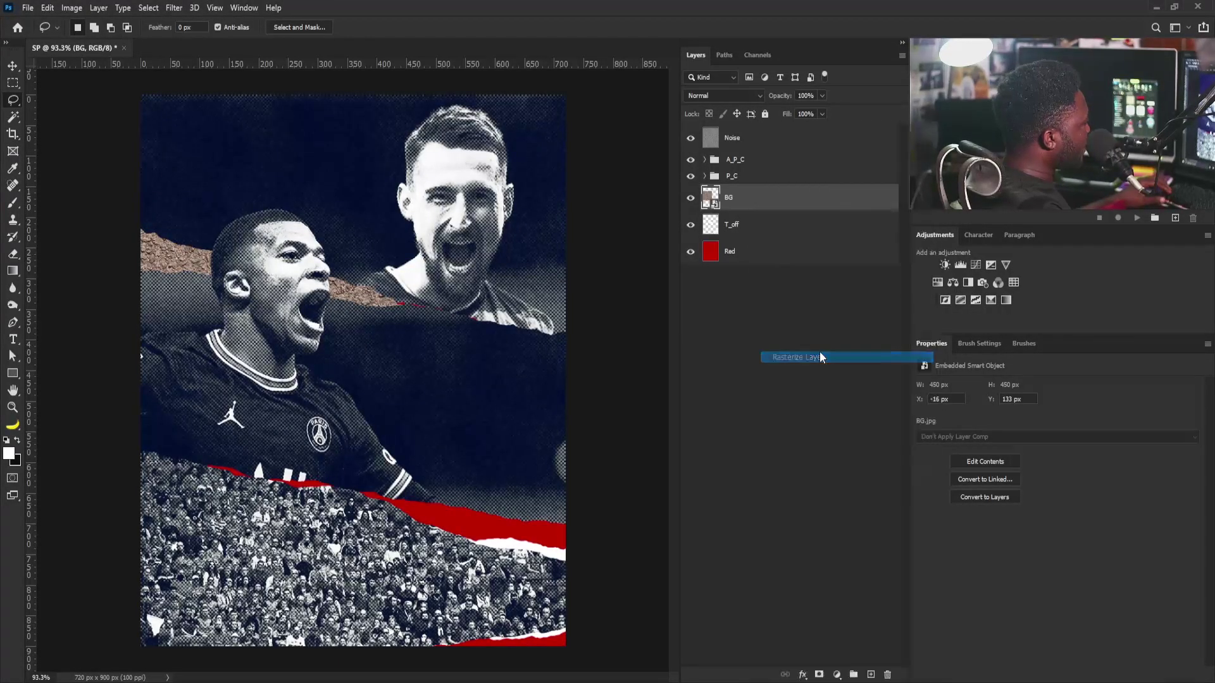
- Desaturate the BG texture layer and lower its This Layer white Blend If limit to about 69
{"action": "key", "text": "ctrl+shift+u"}
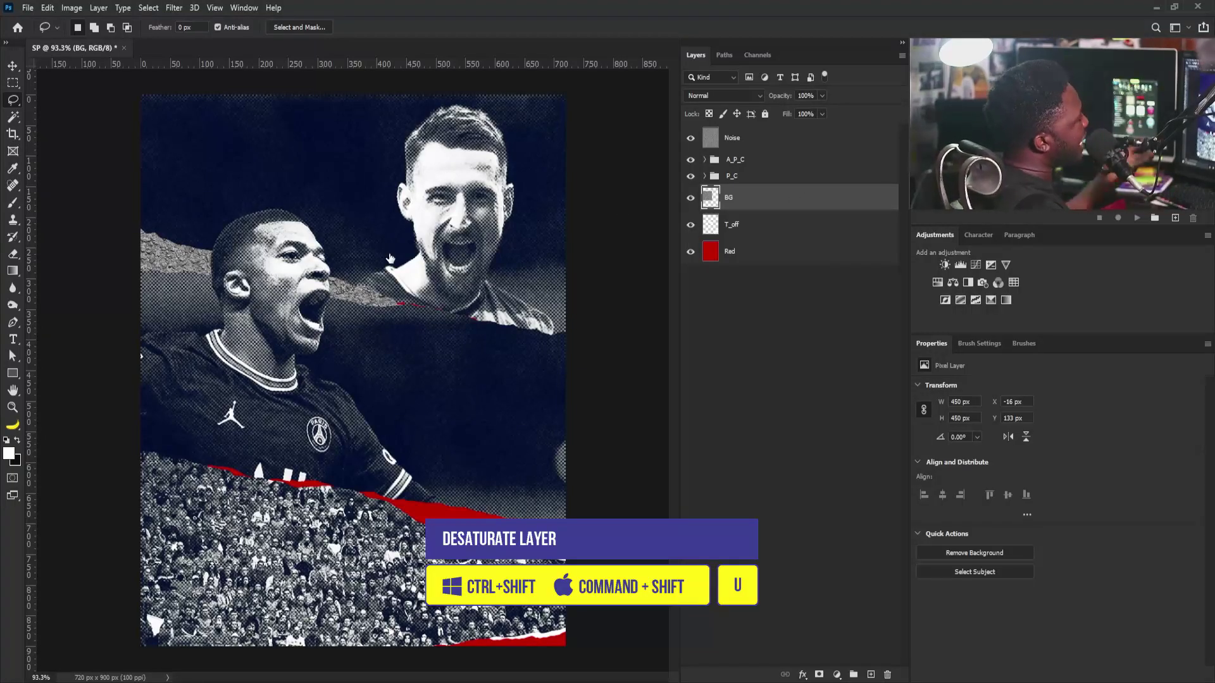
{"action": "key", "text": "alt+l"}
{"action": "key", "text": "y"}
{"action": "key", "text": "n"}
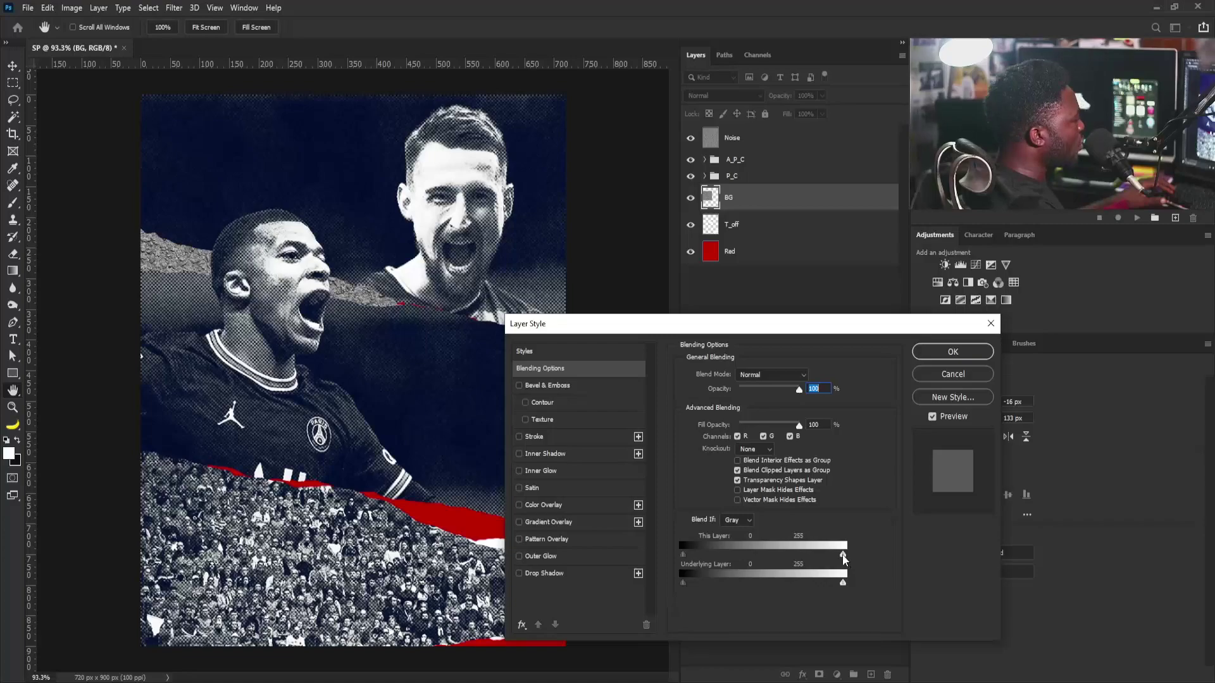
{"action": "left_click_drag", "start_coordinate": [823, 561], "coordinate": [733, 556]}
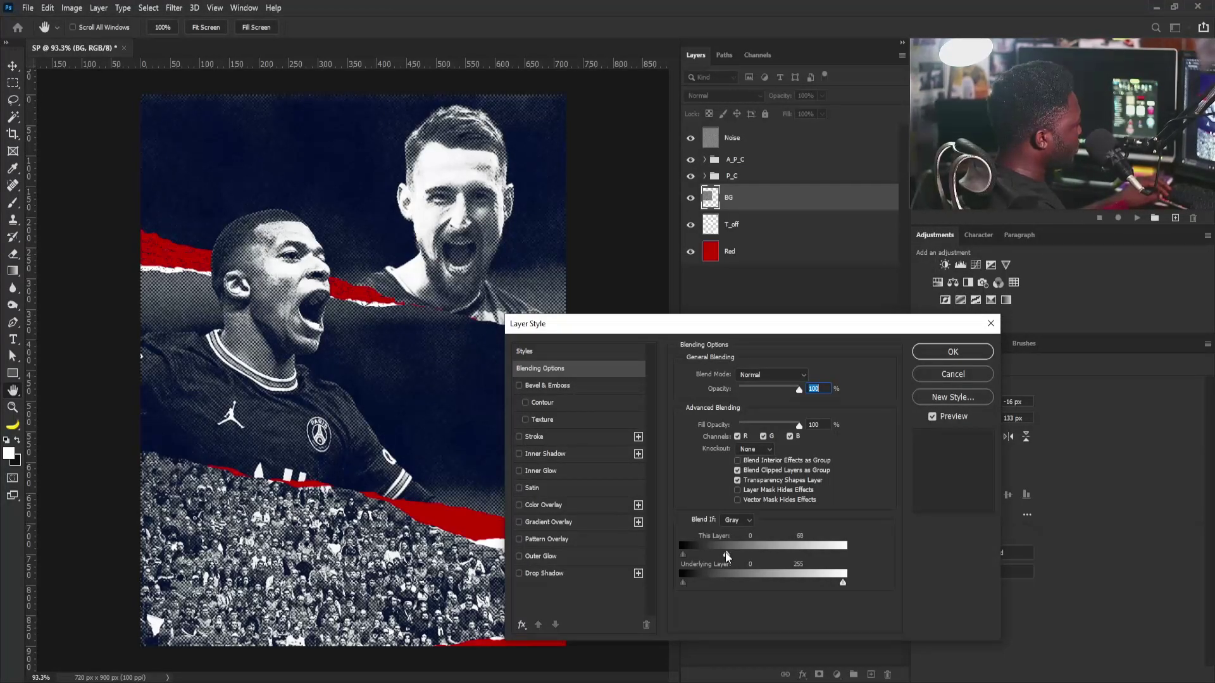
{"action": "left_click", "coordinate": [935, 352]}
- Duplicate the BG texture twice, placing one copy over the lower red tear and one, 283 x 283 px, over the poster's lower-right corner
{"action": "left_click_drag", "start_coordinate": [752, 205], "coordinate": [871, 675]}
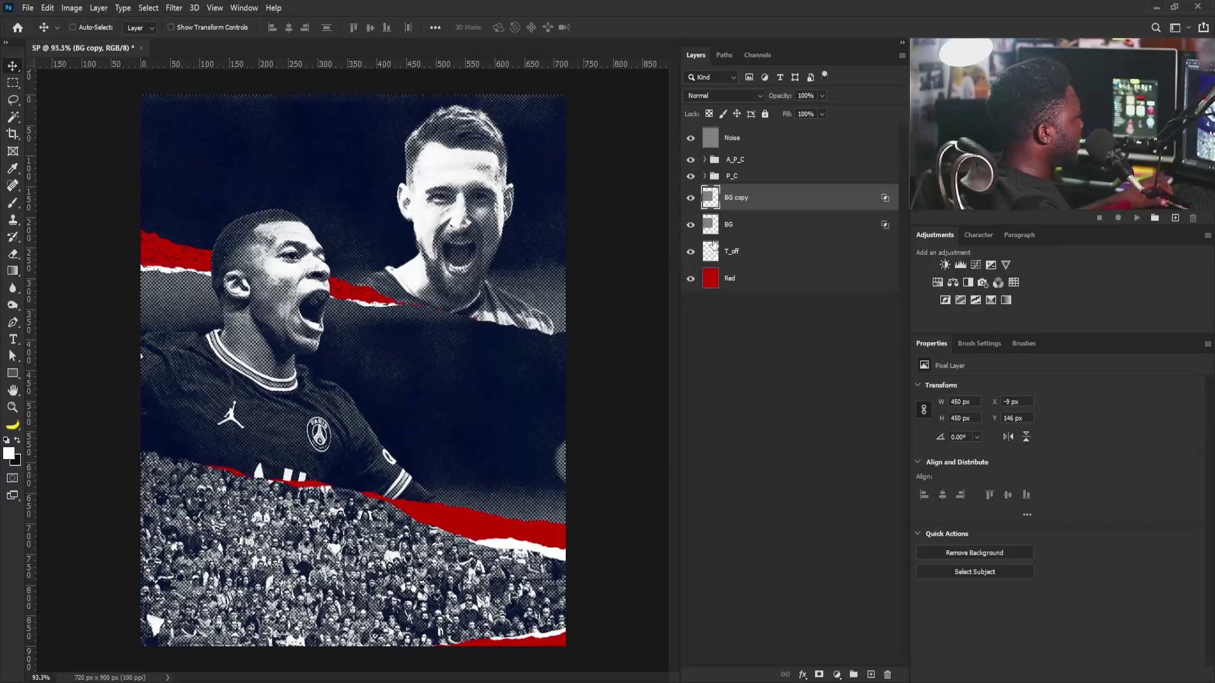
{"action": "left_click_drag", "start_coordinate": [291, 308], "coordinate": [352, 503]}
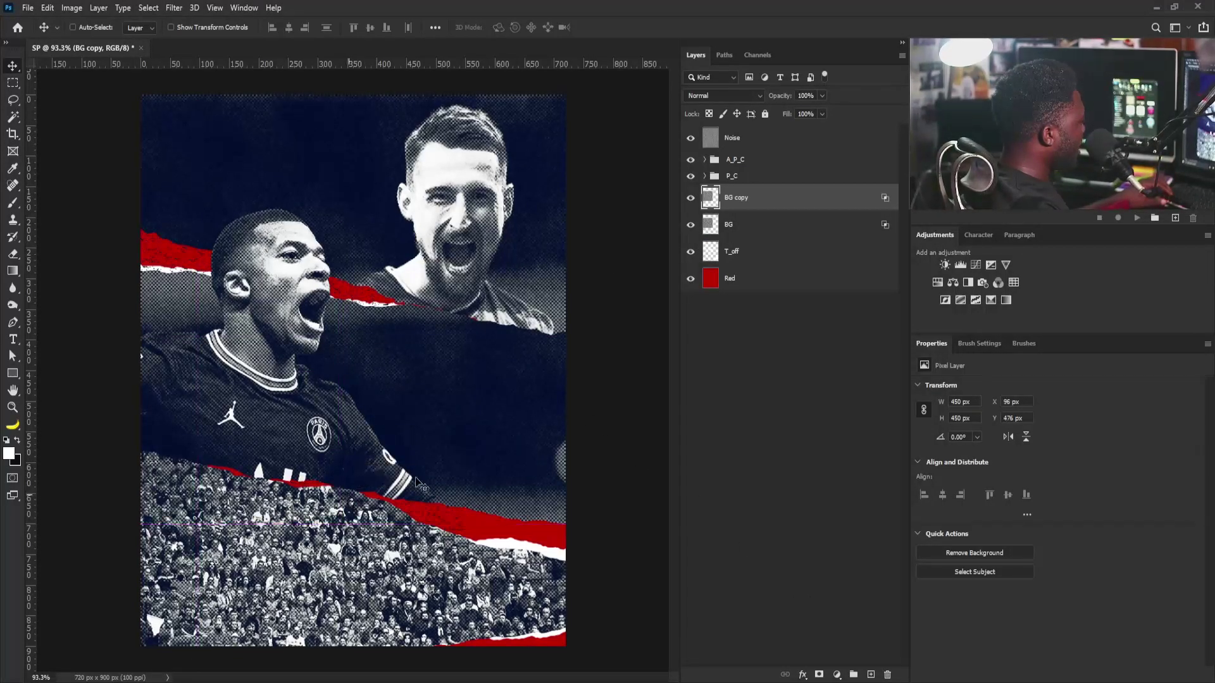
{"action": "left_click_drag", "start_coordinate": [807, 209], "coordinate": [871, 675]}
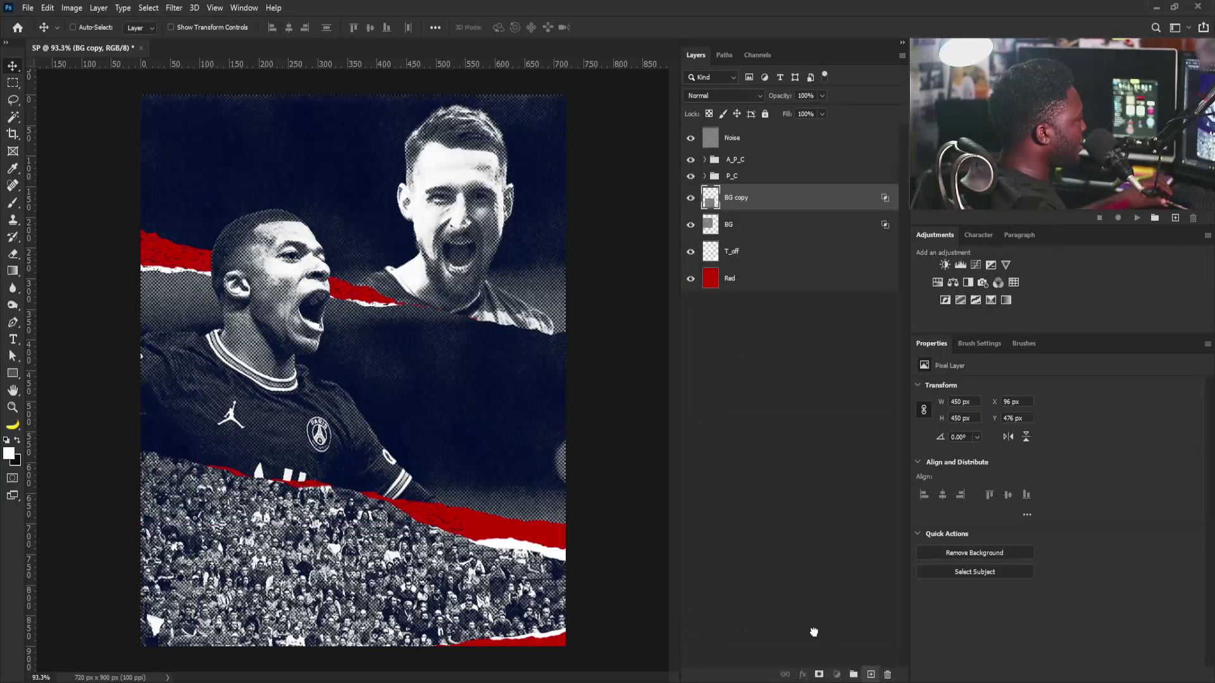
{"action": "left_click_drag", "start_coordinate": [301, 463], "coordinate": [539, 534]}
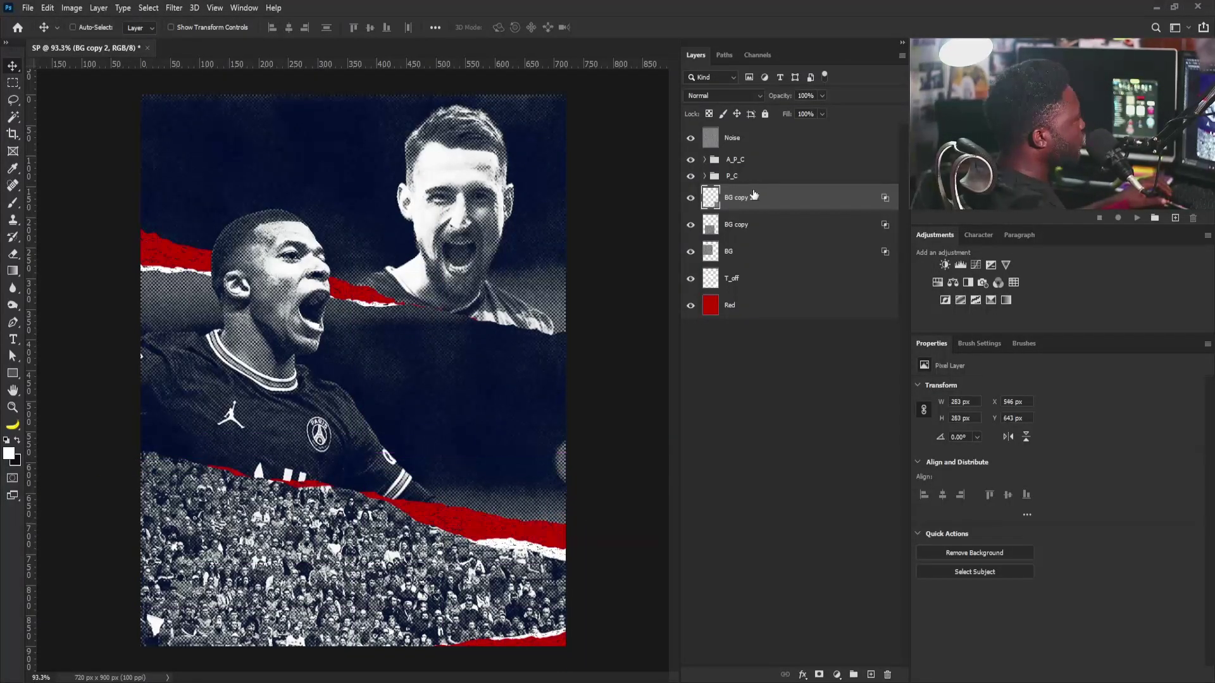
- Stamp all visible layers into a new layer above Noise and convert it to a smart object
{"action": "left_click", "coordinate": [758, 141]}
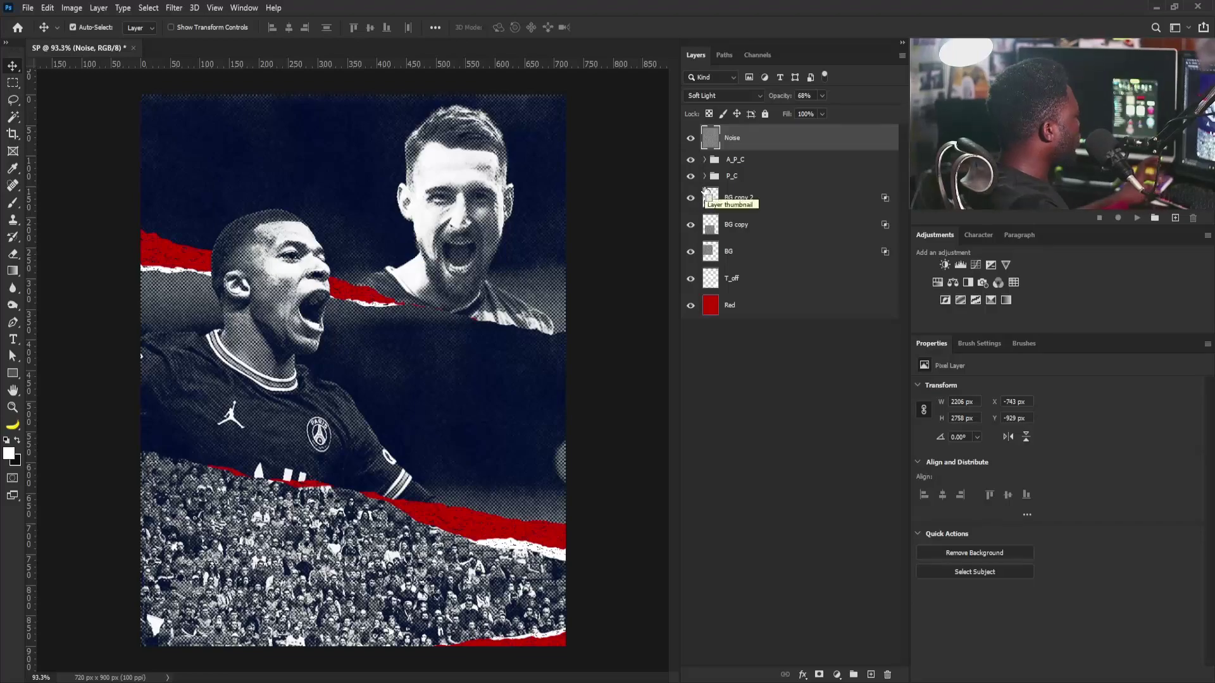
{"action": "key", "text": "ctrl+alt+shift+e"}
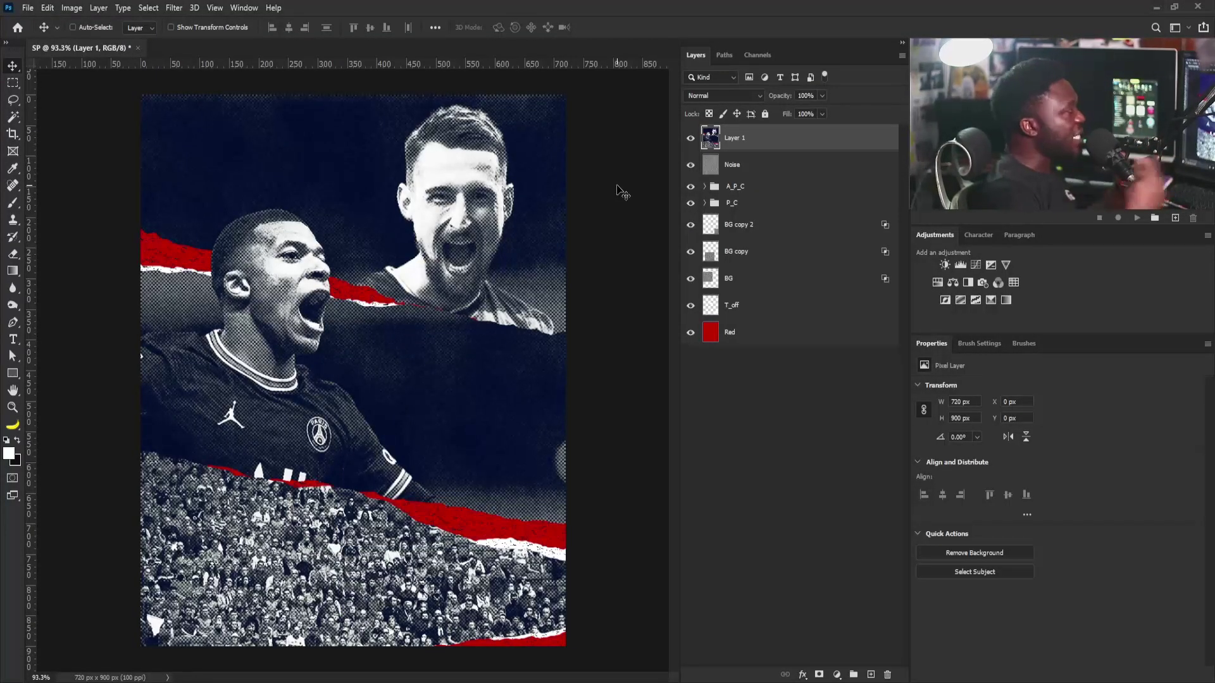
{"action": "right_click", "coordinate": [810, 151]}
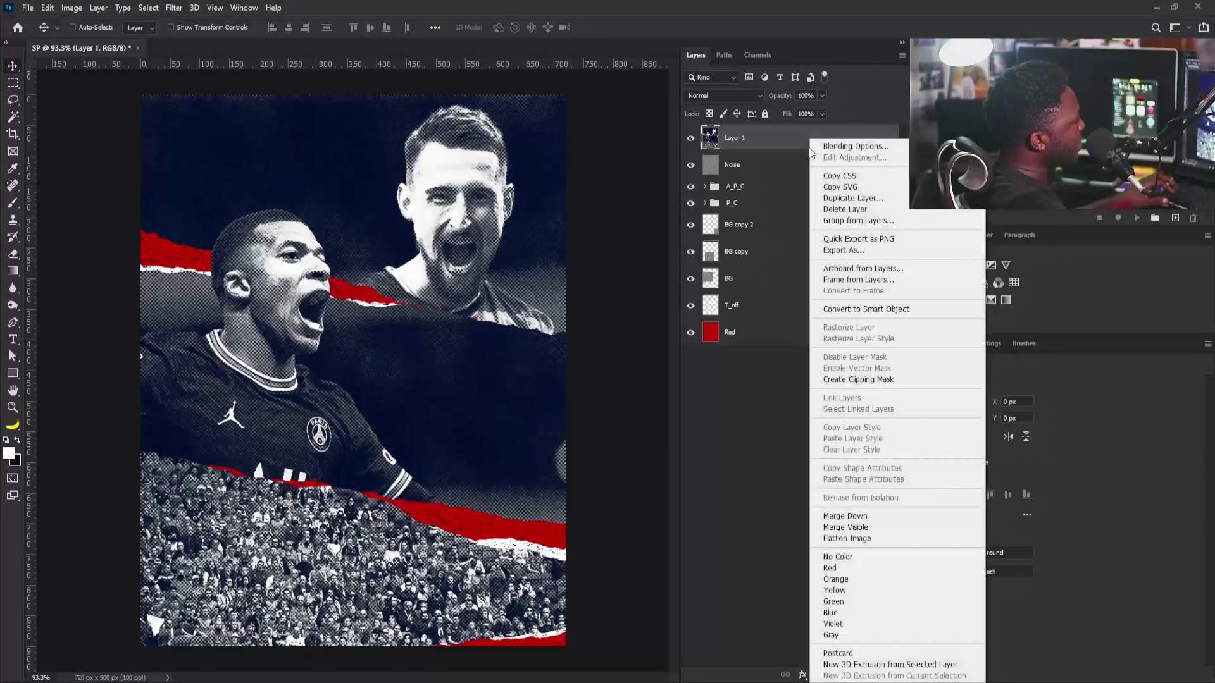
{"action": "left_click", "coordinate": [868, 309]}
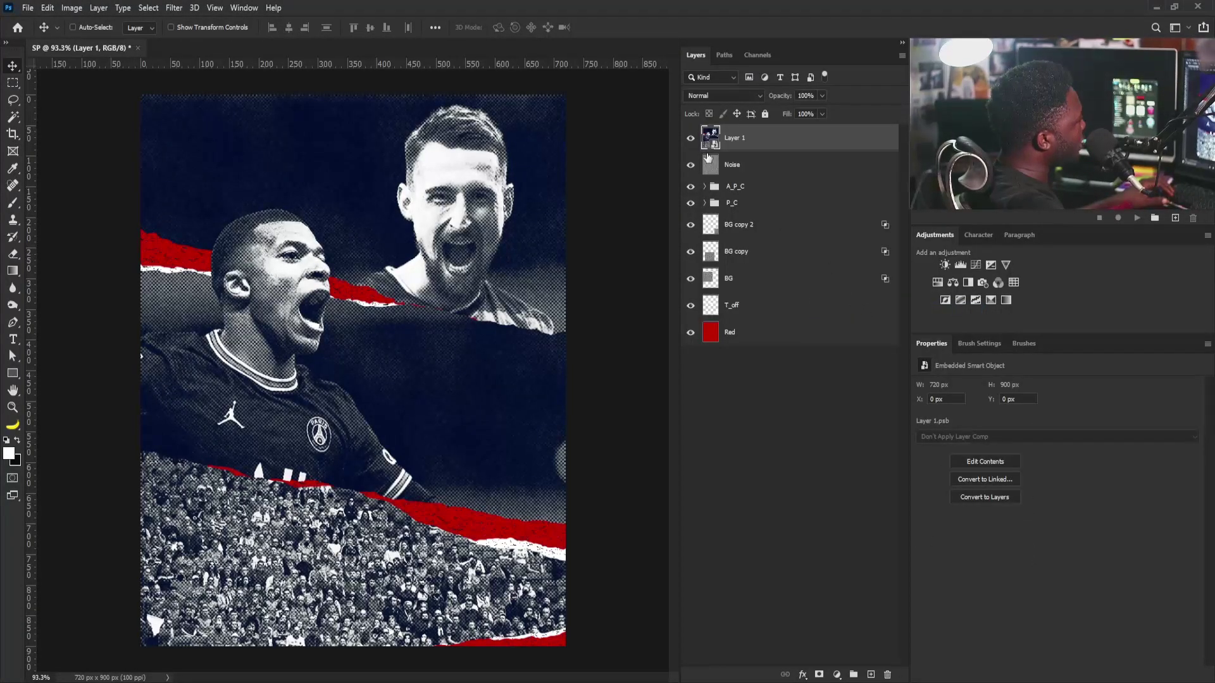
- Apply Unsharp Mask to the stamped layer with amount 32%, radius 1.3 pixels and threshold 6 levels
{"action": "left_click", "coordinate": [173, 8]}
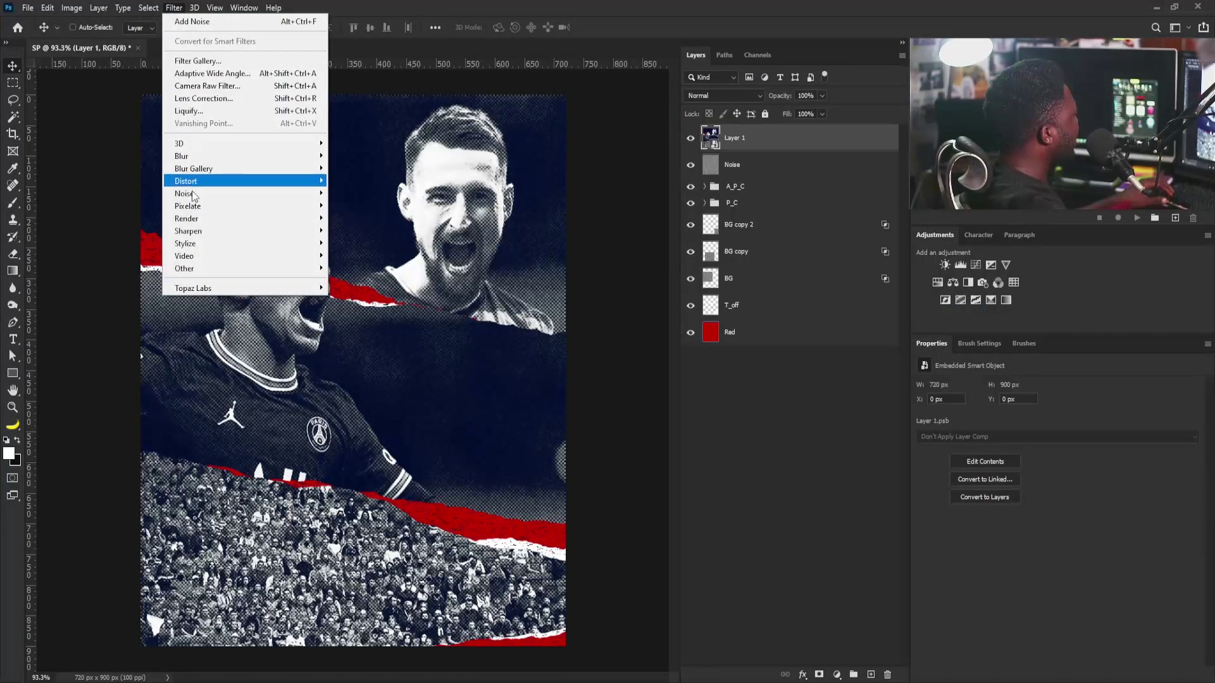
{"action": "mouse_move", "coordinate": [207, 230]}
{"action": "left_click", "coordinate": [383, 296]}
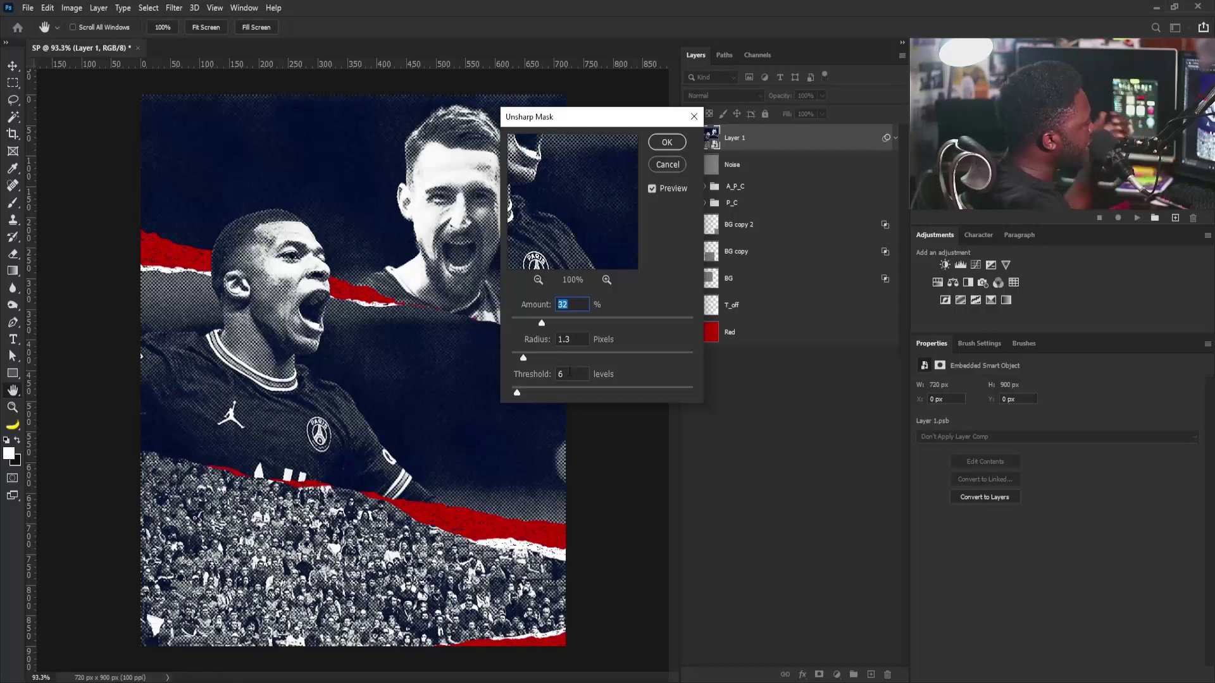
{"action": "left_click", "coordinate": [666, 143]}
- Place Board.png over the crowd area, centred near the poster's bottom, at about 535 x 207 px
{"action": "key", "text": "ctrl+space"}
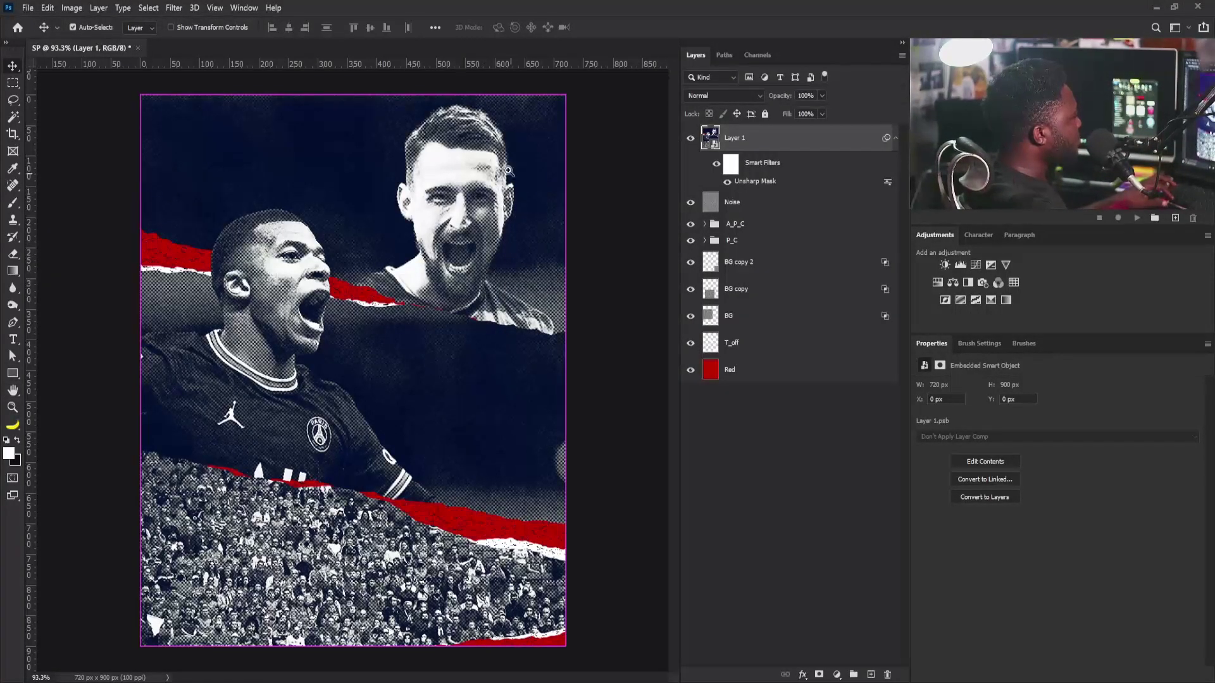
{"action": "left_click_drag", "start_coordinate": [478, 196], "coordinate": [367, 238]}
{"action": "key", "text": "ctrl+space"}
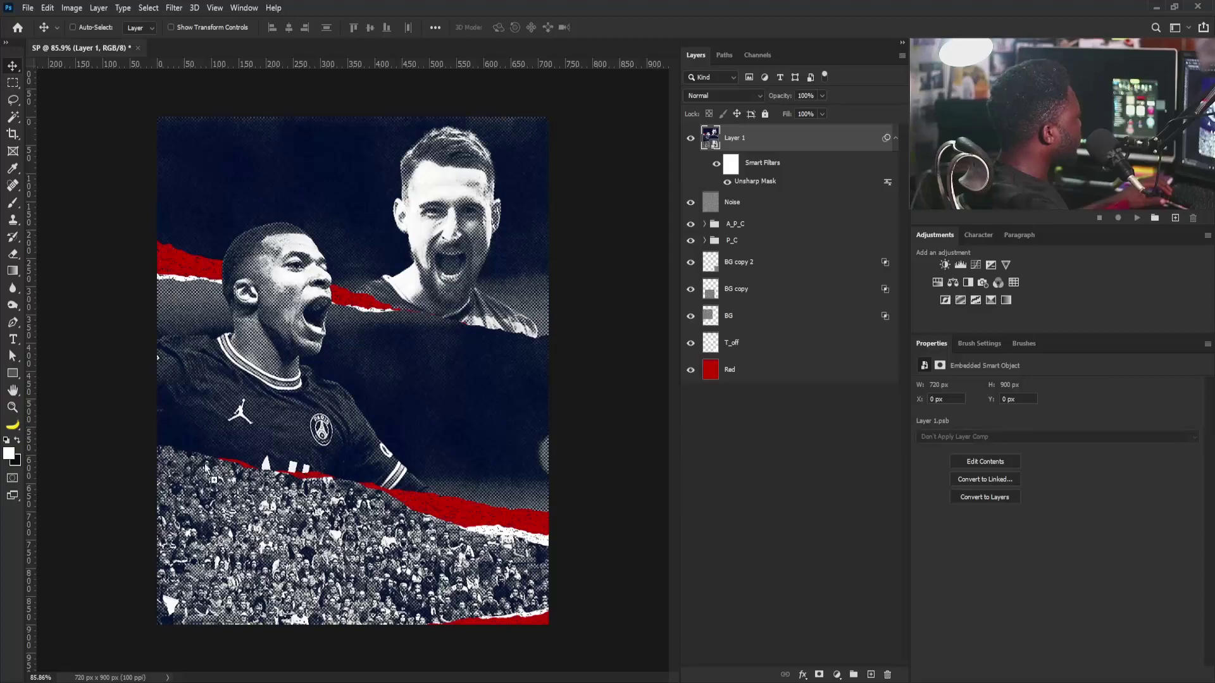
{"action": "left_click_drag", "start_coordinate": [341, 472], "coordinate": [341, 476]}
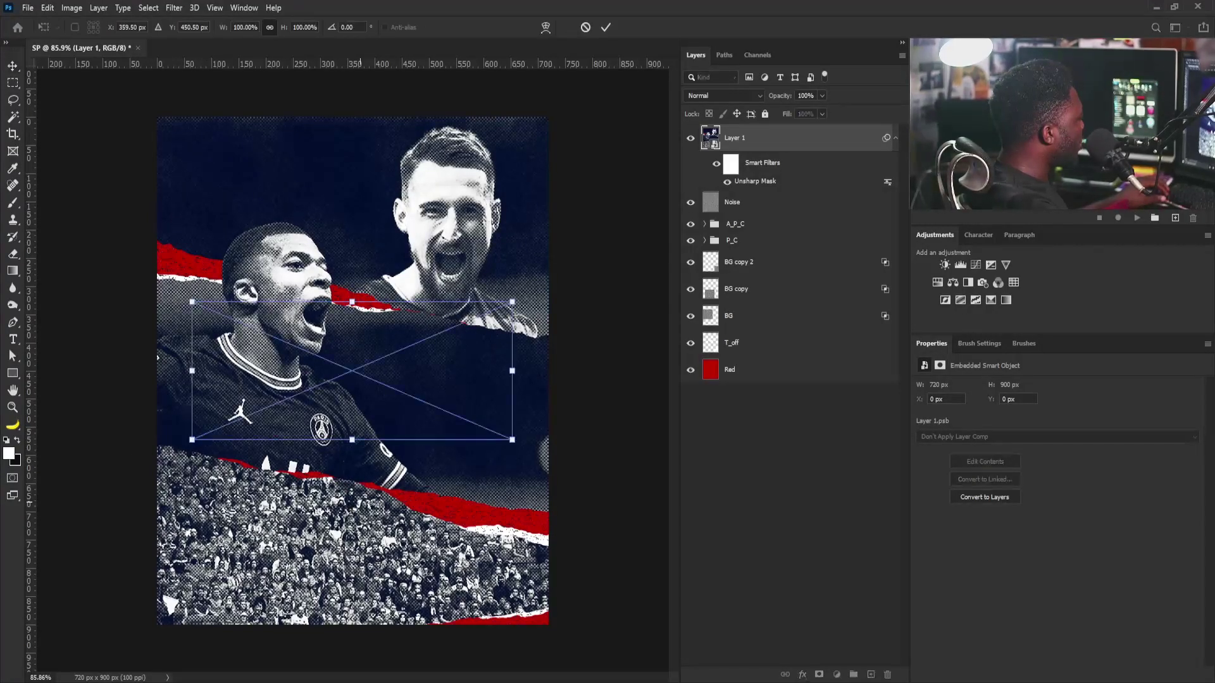
{"action": "left_click_drag", "start_coordinate": [411, 377], "coordinate": [424, 530]}
{"action": "left_click_drag", "start_coordinate": [520, 453], "coordinate": [523, 452]}
{"action": "key", "text": "Return"}
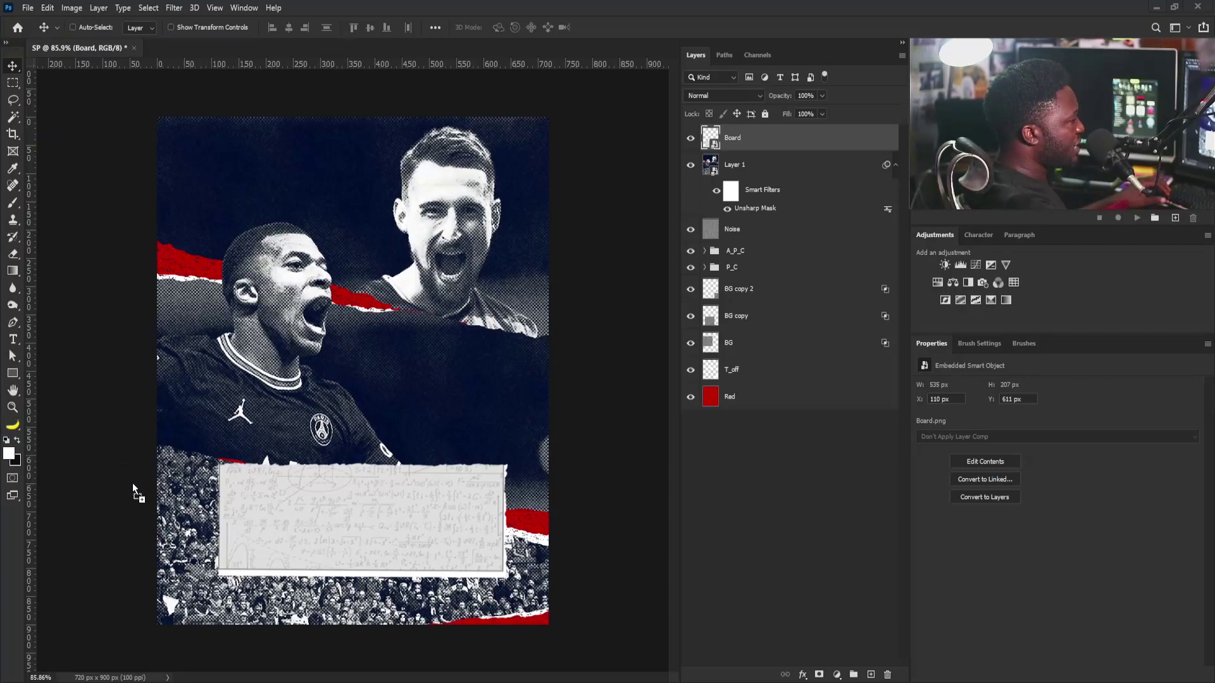
- Place clermont foot logo.png on the left part of the board, scaled to about 108 x 127 px
{"action": "left_click_drag", "start_coordinate": [322, 490], "coordinate": [347, 484]}
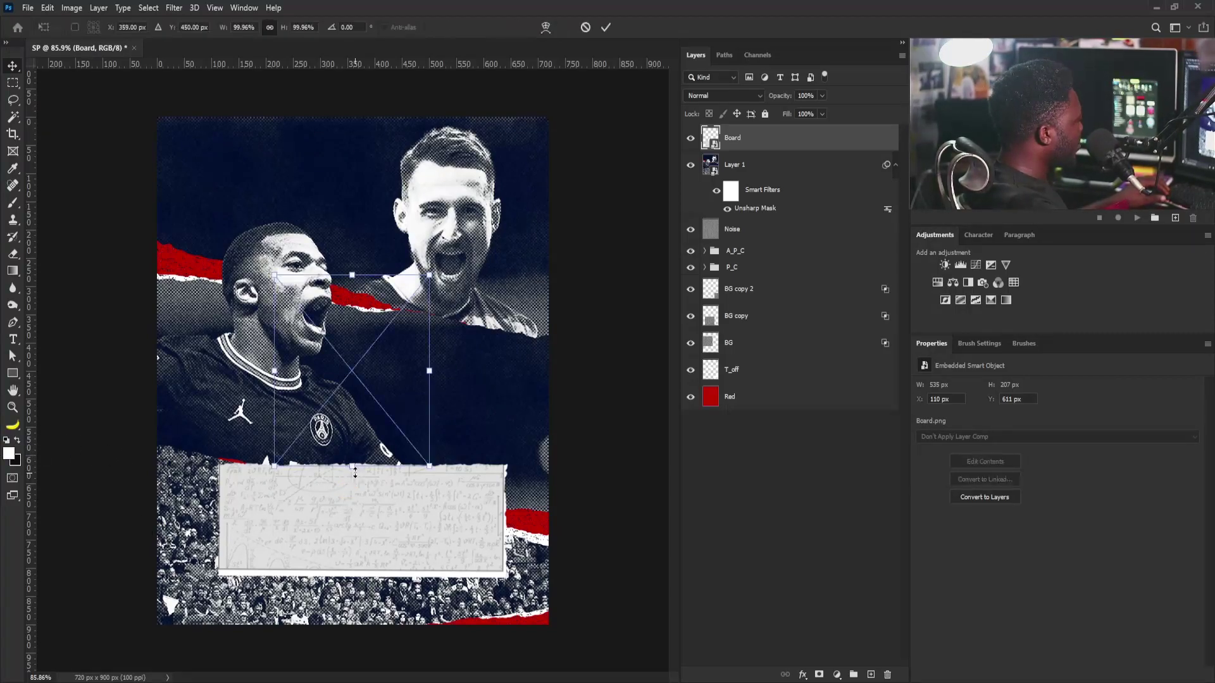
{"action": "left_click_drag", "start_coordinate": [435, 269], "coordinate": [402, 312]}
{"action": "left_click_drag", "start_coordinate": [371, 363], "coordinate": [278, 512]}
{"action": "key", "text": "Return"}
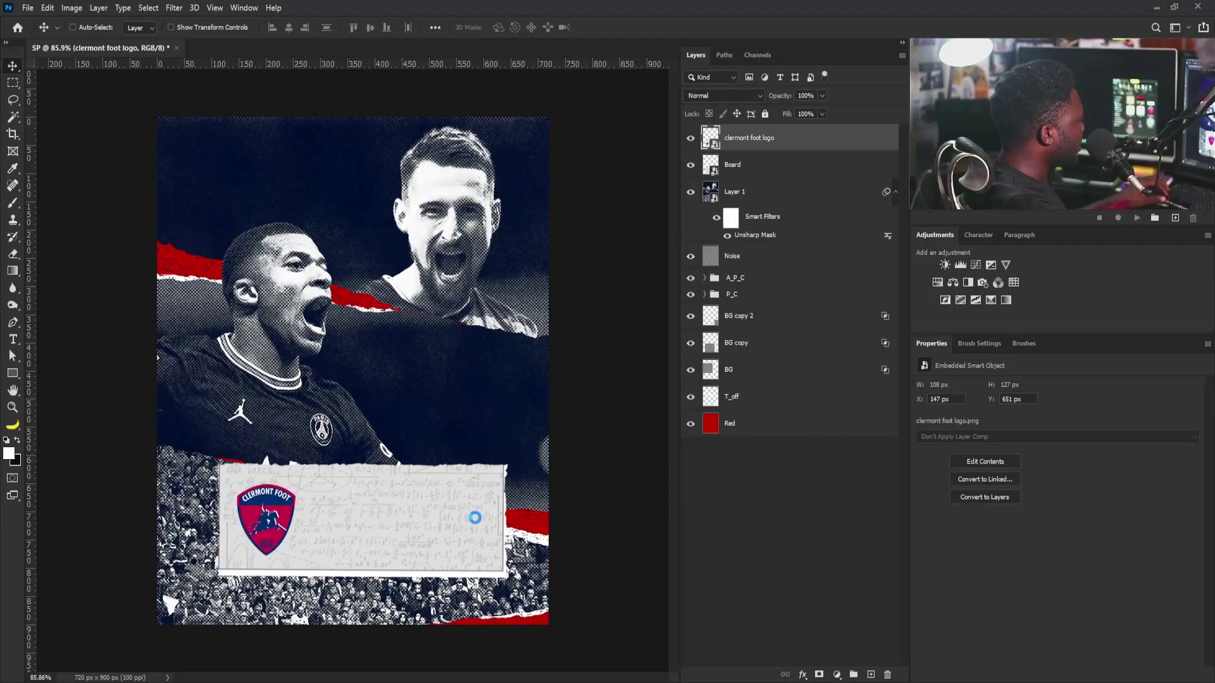
- Place PSG Logo.png on the right part of the board, scaled to about 130 x 130 px
{"action": "left_click_drag", "start_coordinate": [552, 171], "coordinate": [404, 318]}
{"action": "left_click_drag", "start_coordinate": [359, 394], "coordinate": [454, 535]}
{"action": "left_click_drag", "start_coordinate": [500, 464], "coordinate": [488, 488]}
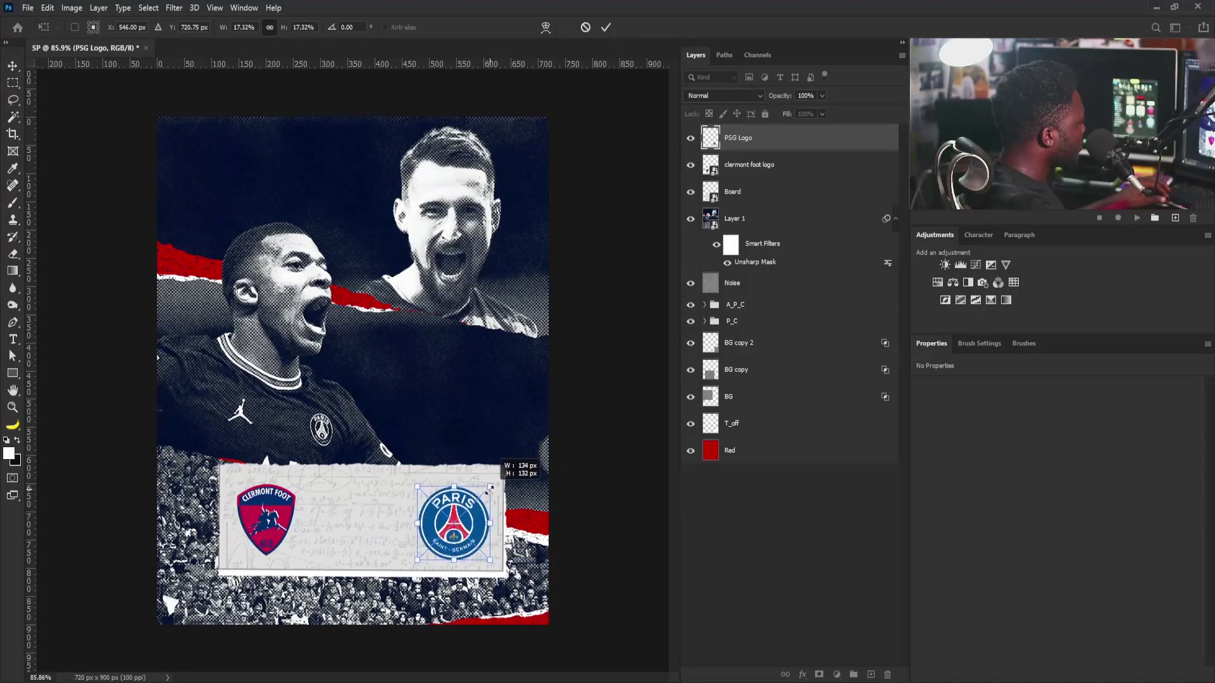
{"action": "key", "text": "Return"}
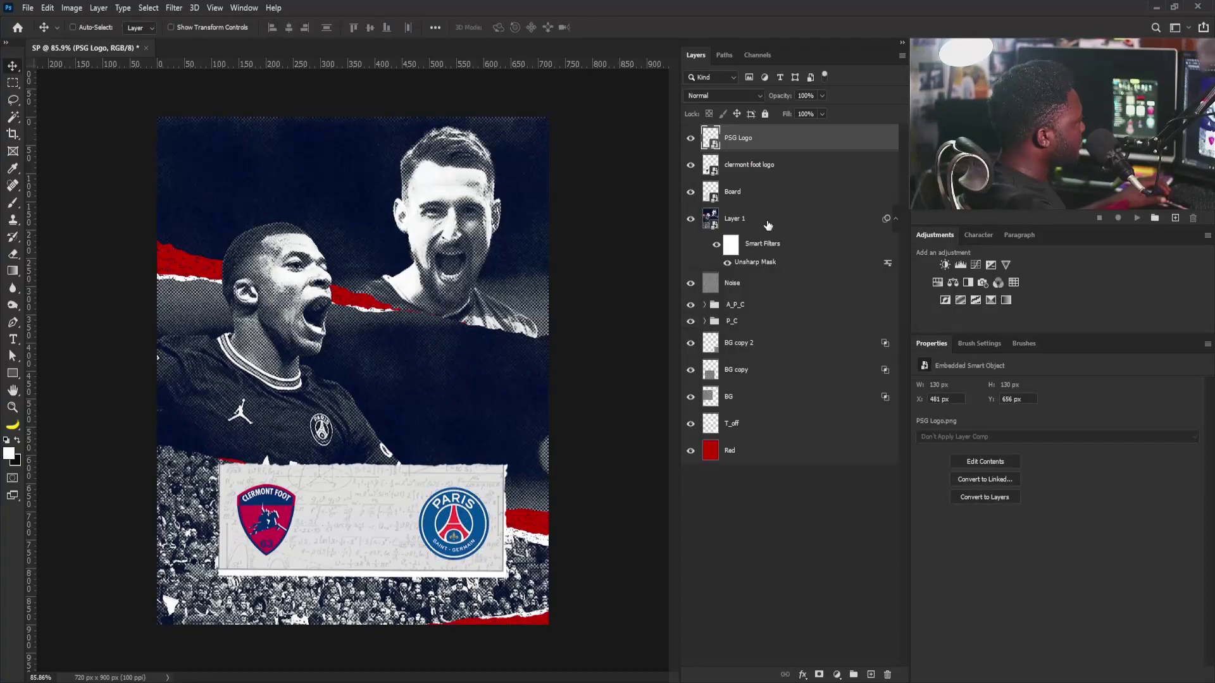
- Group all layers from Noise down to T_off, leaving the Red layer outside the group
{"action": "left_click", "coordinate": [764, 282]}
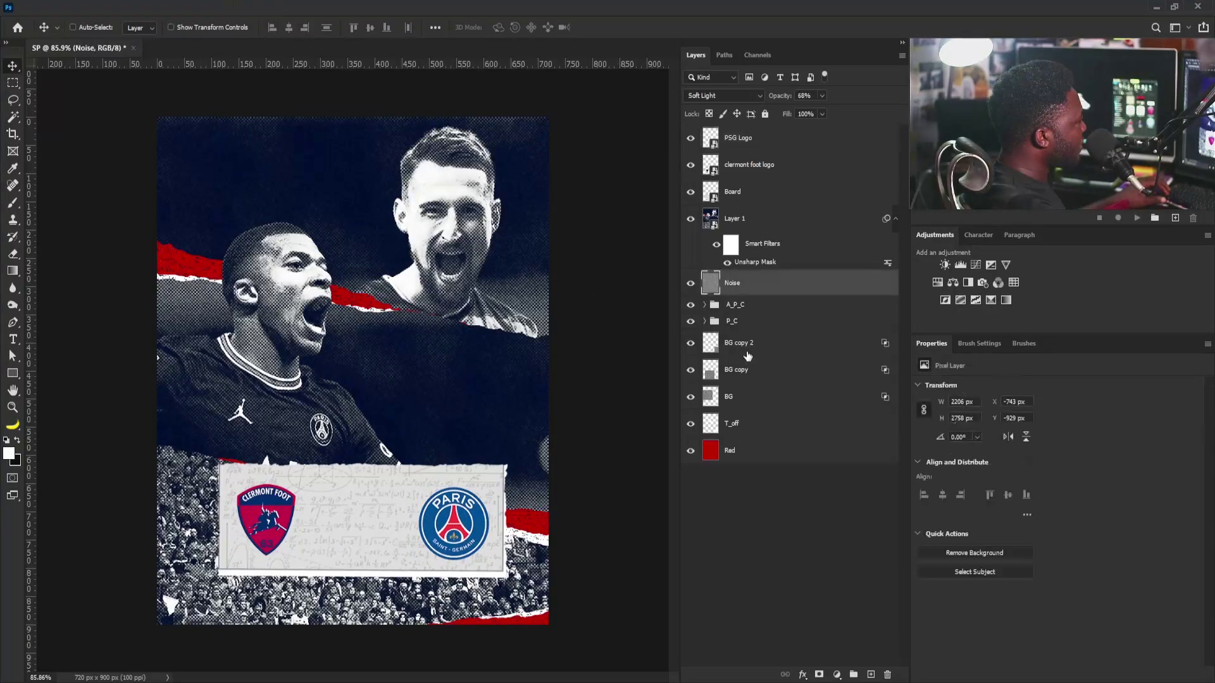
{"action": "left_click", "coordinate": [745, 424], "text": "shift"}
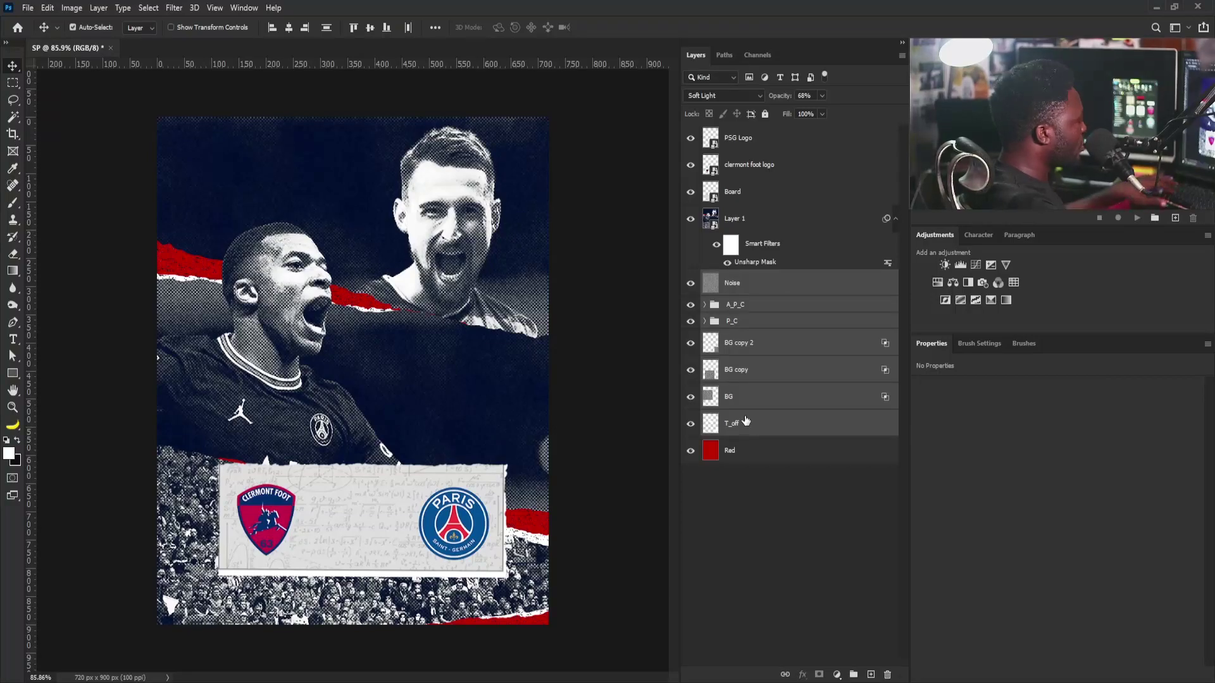
{"action": "key", "text": "ctrl+g"}
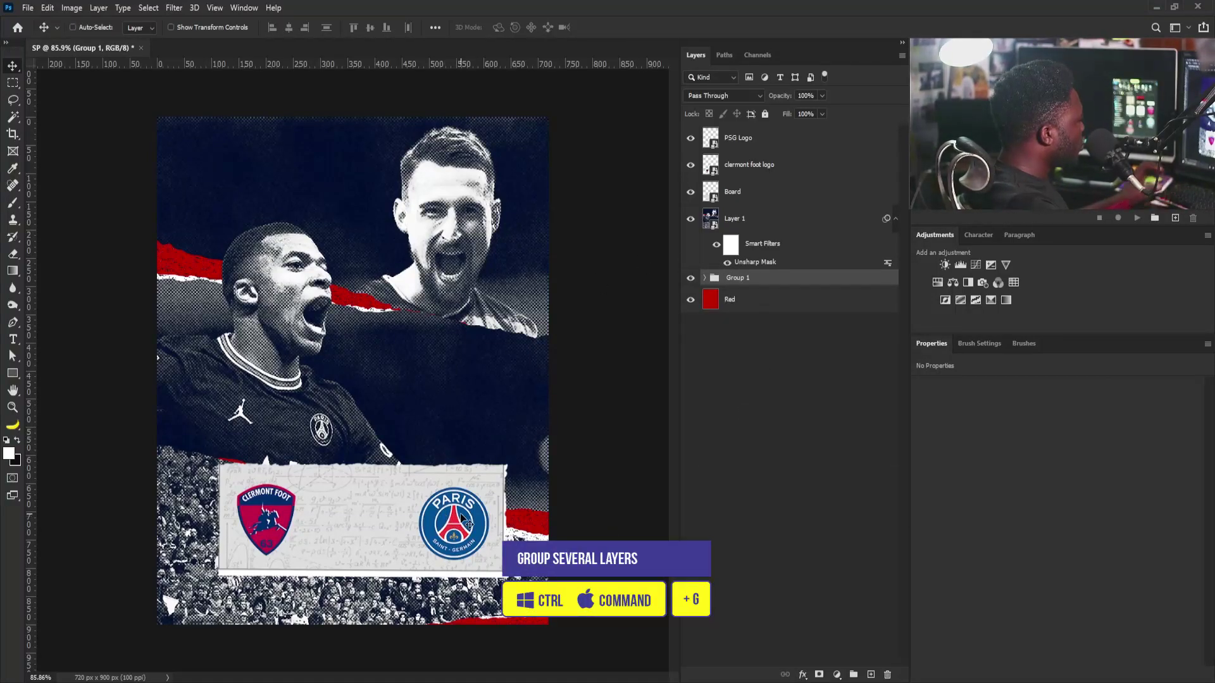
- Add a new layer named Shadow above the clermont foot logo layer and clip it to the logo
{"action": "left_click", "coordinate": [751, 177]}
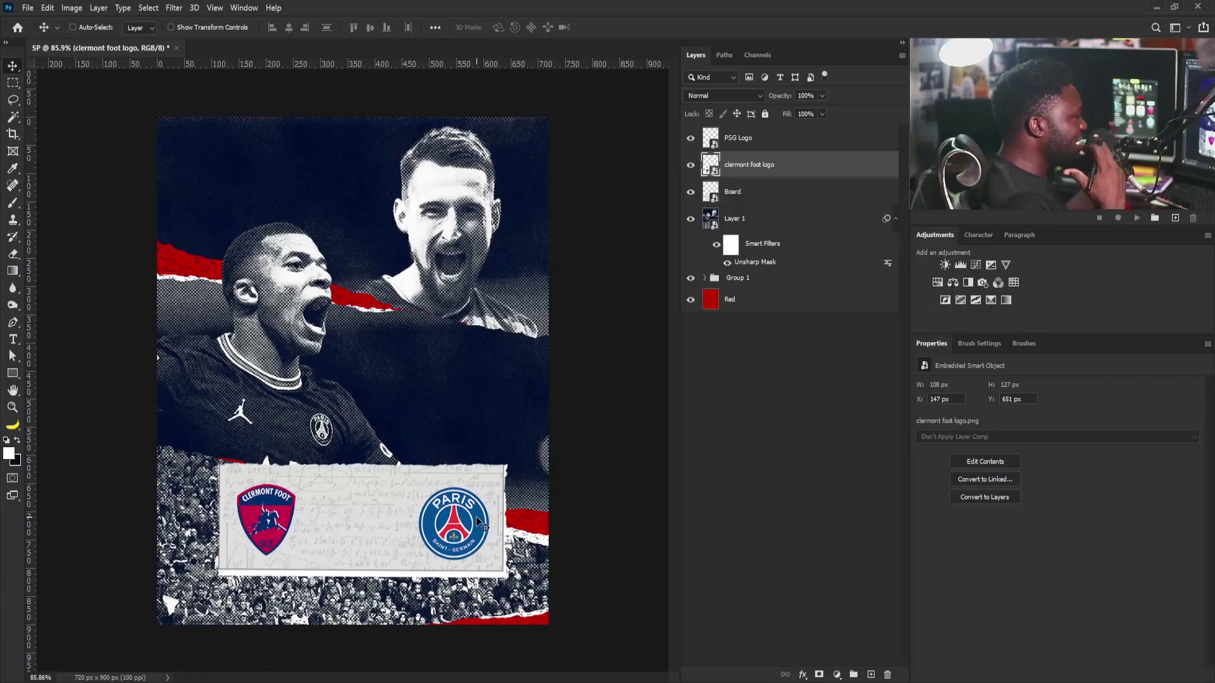
{"action": "left_click", "coordinate": [872, 675], "text": "alt"}
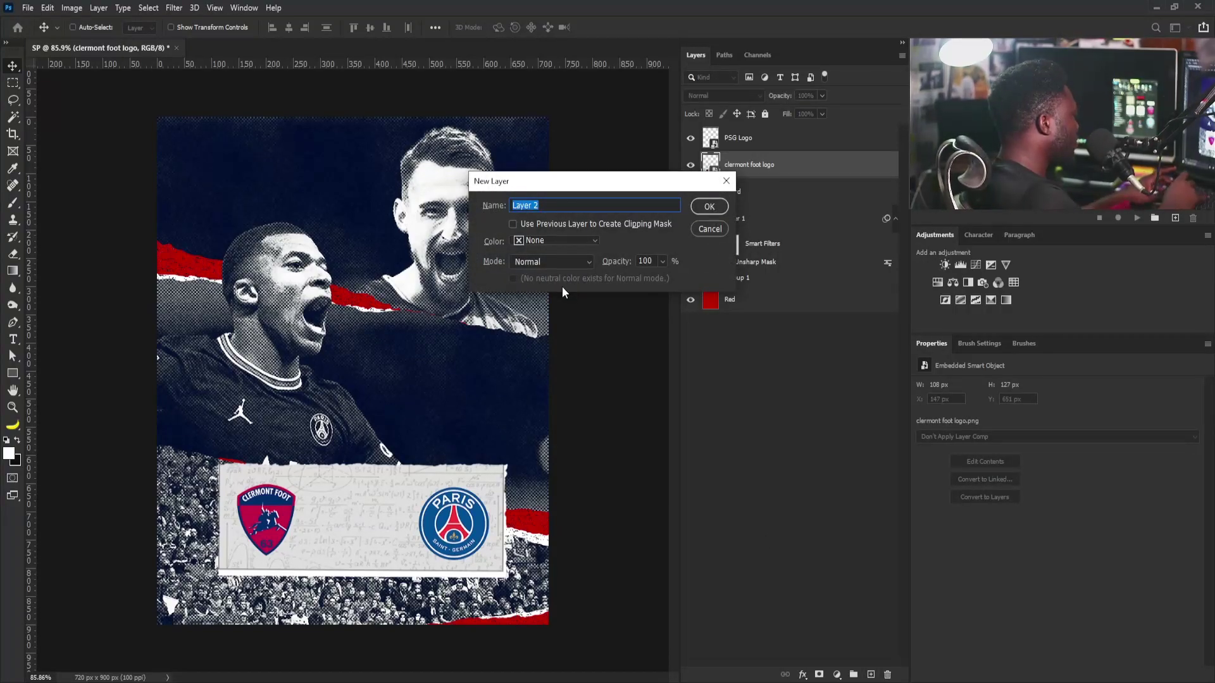
{"action": "type", "text": "Shadow"}
{"action": "left_click", "coordinate": [701, 206]}
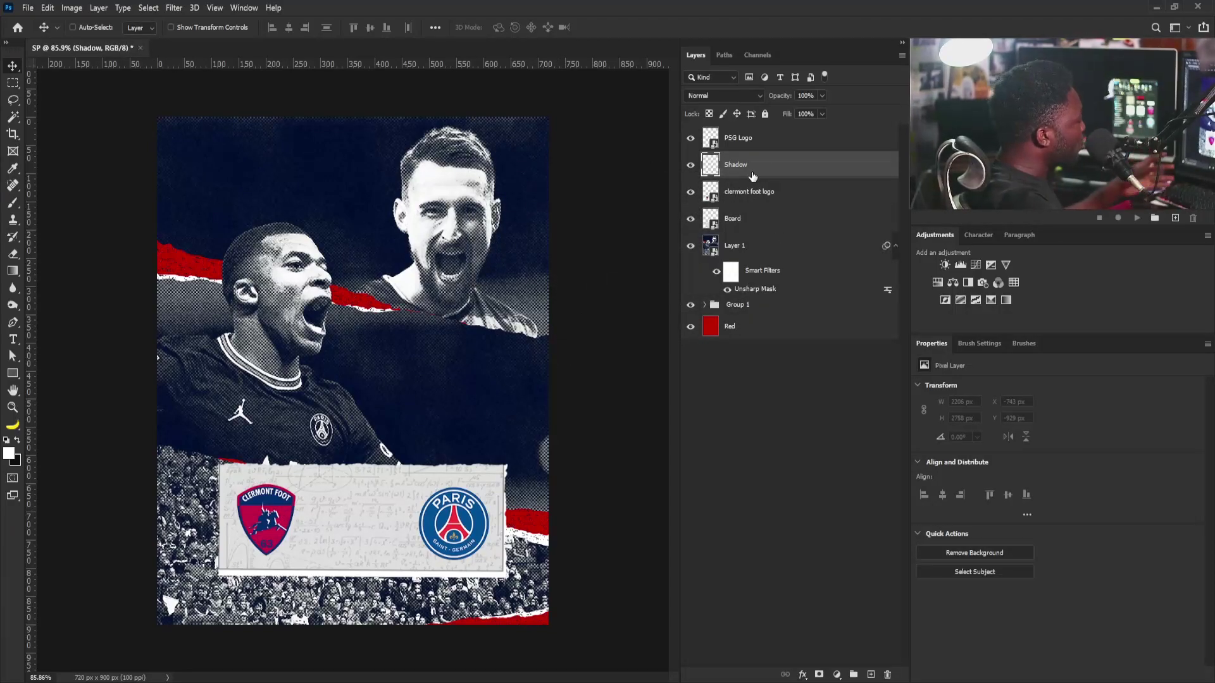
{"action": "left_click", "coordinate": [775, 174], "text": "alt"}
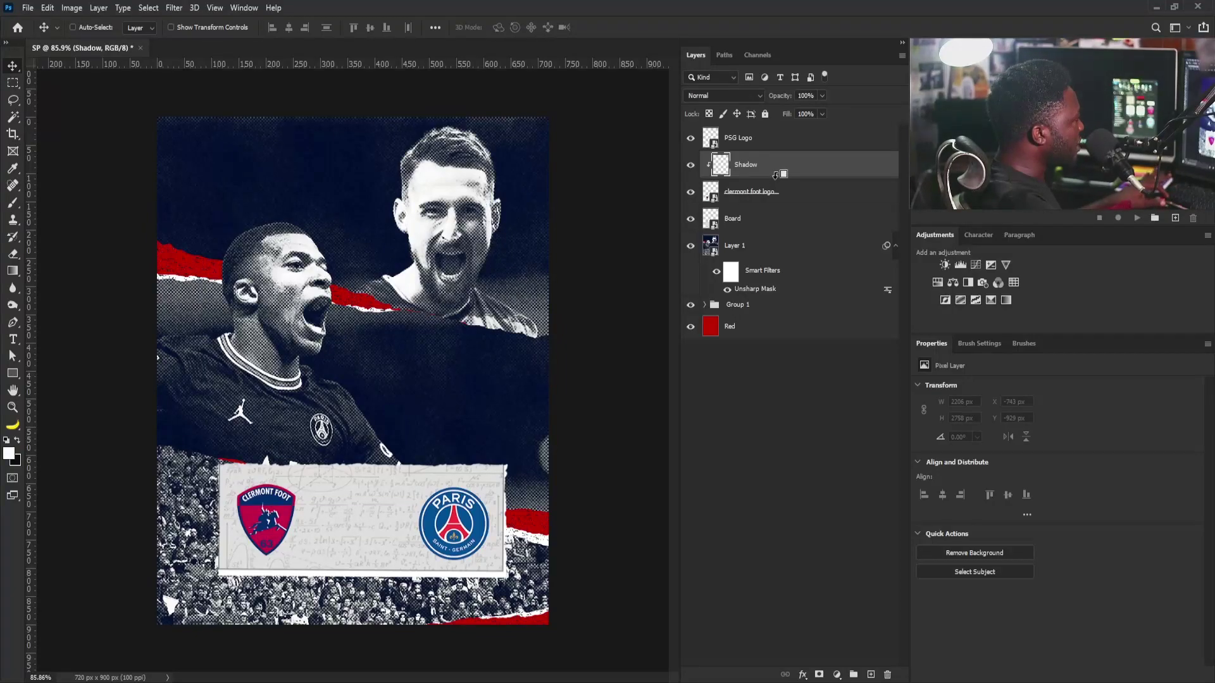
- Shade the Clermont logo's right side in black on the Shadow layer with a soft brush, 0% hardness, reducing its size to 125 px
{"action": "left_click", "coordinate": [19, 443]}
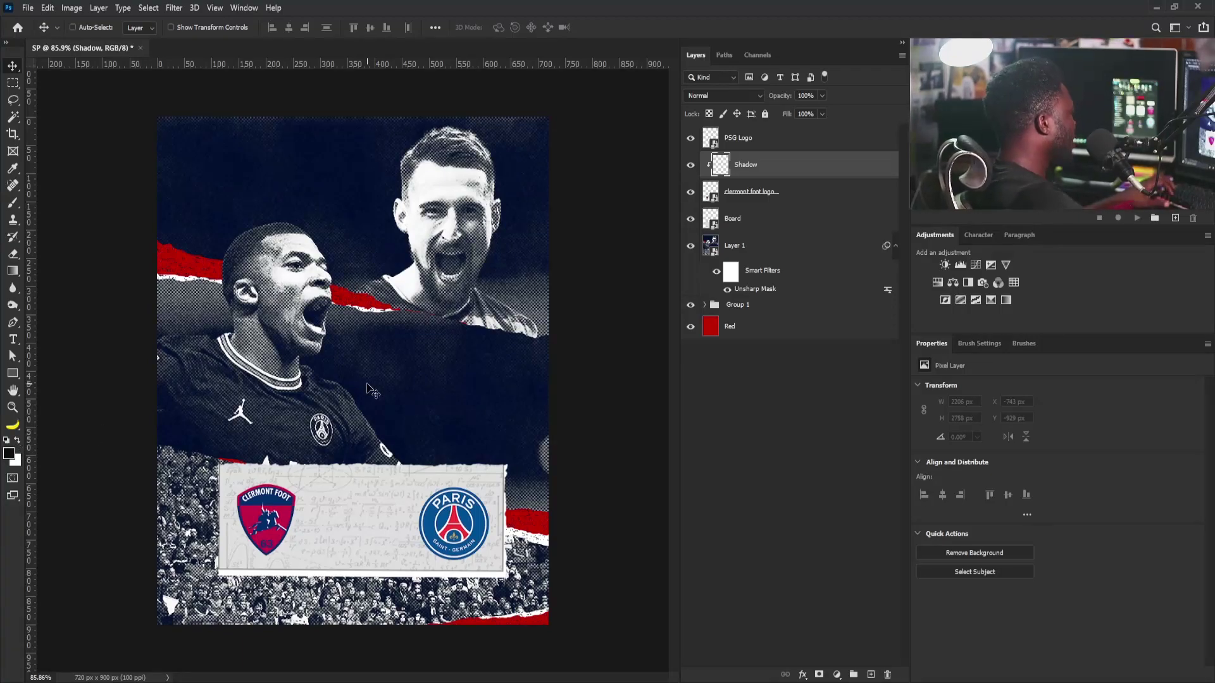
{"action": "key", "text": "b"}
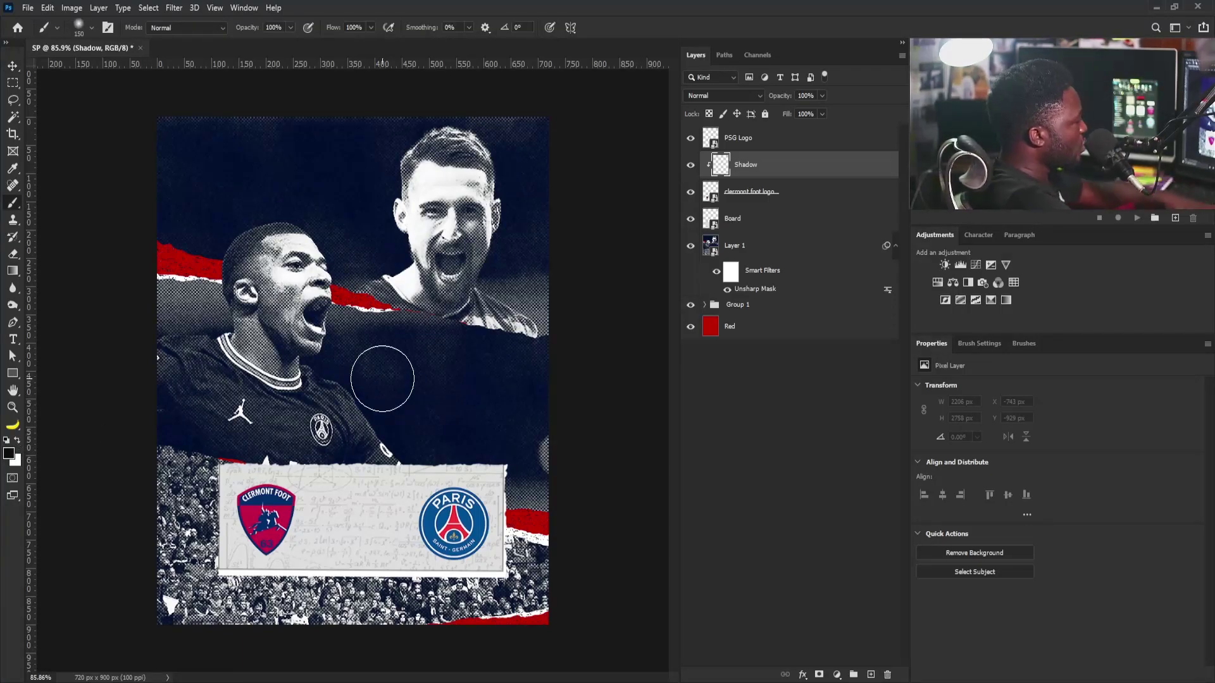
{"action": "left_click", "coordinate": [991, 344]}
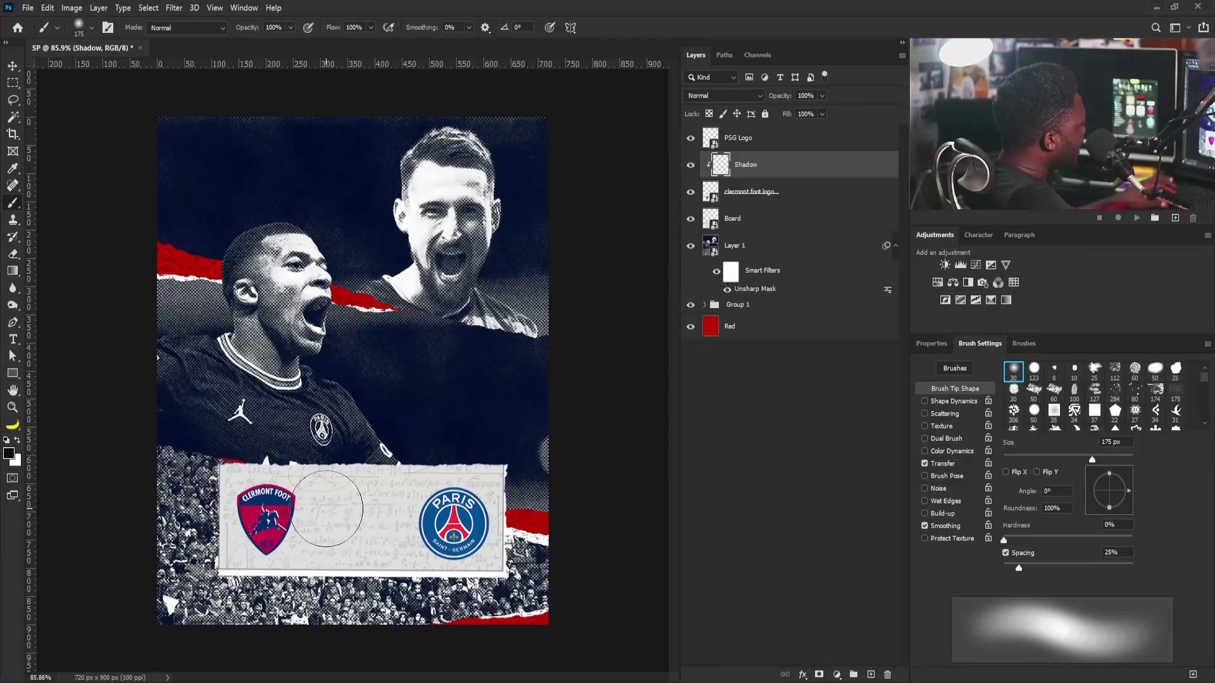
{"action": "key", "text": "bracketleft"}
{"action": "key", "text": "bracketleft"}
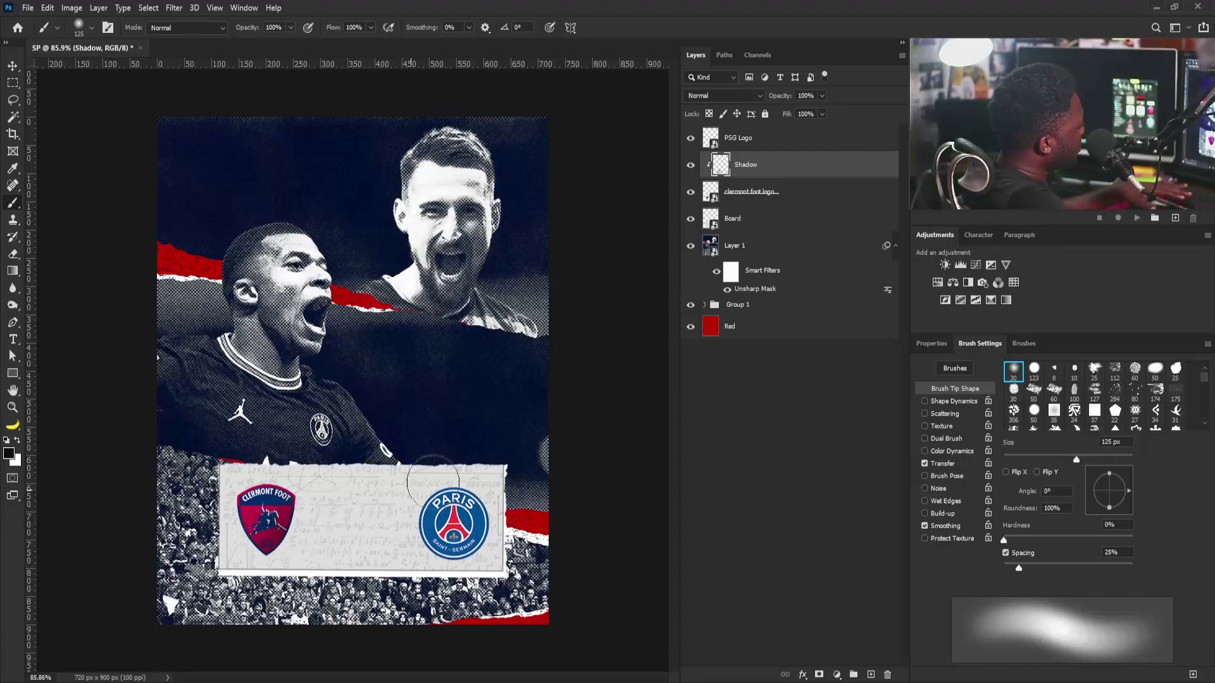
- Duplicate the Shadow layer, move the copy above PSG Logo and clip it to that logo
{"action": "left_click", "coordinate": [786, 140]}
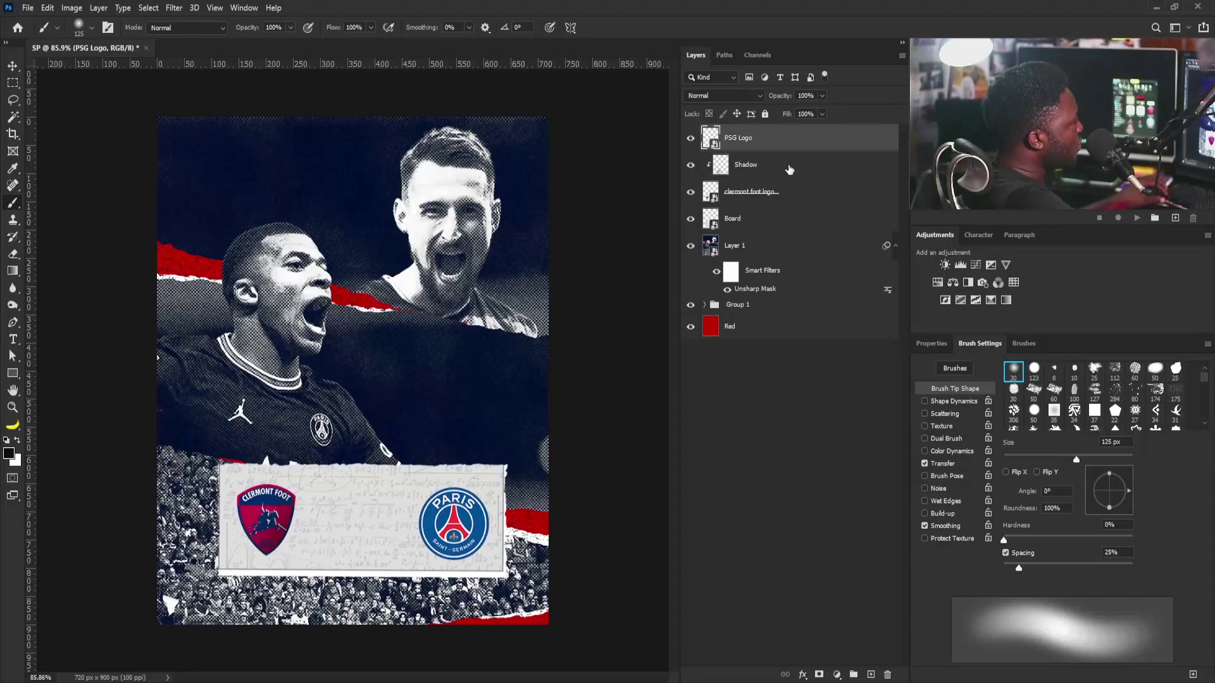
{"action": "left_click_drag", "start_coordinate": [782, 167], "coordinate": [870, 673]}
{"action": "left_click_drag", "start_coordinate": [769, 166], "coordinate": [769, 130]}
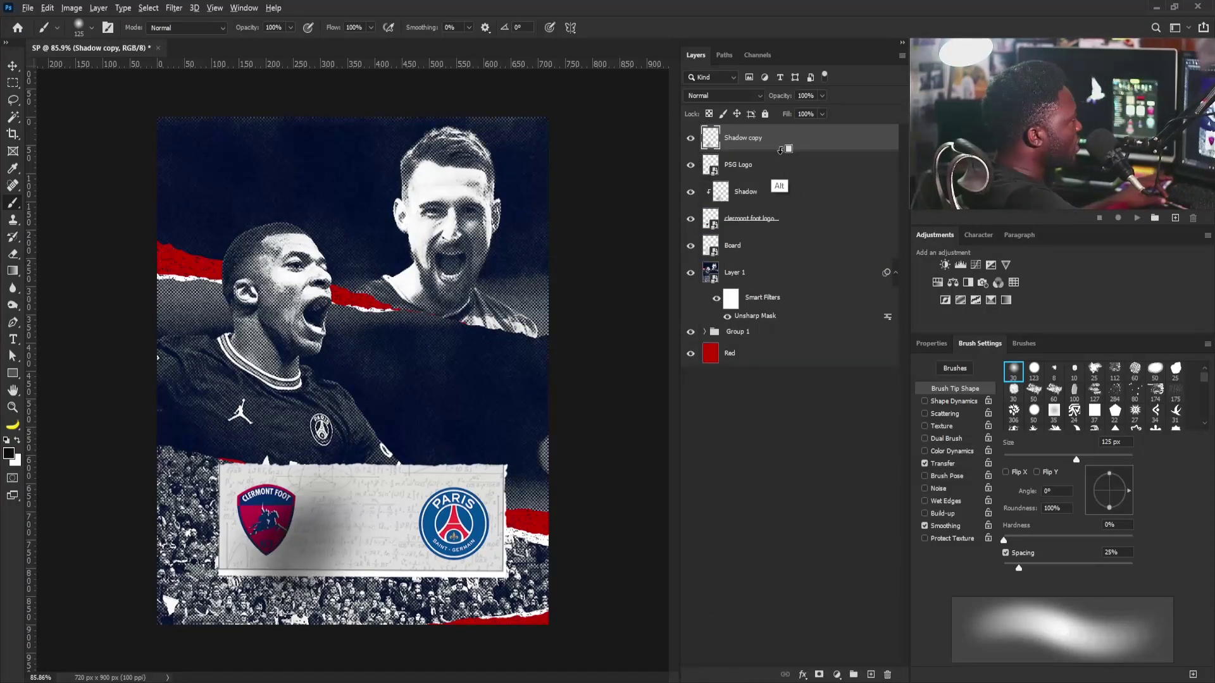
{"action": "left_click", "coordinate": [779, 152], "text": "alt"}
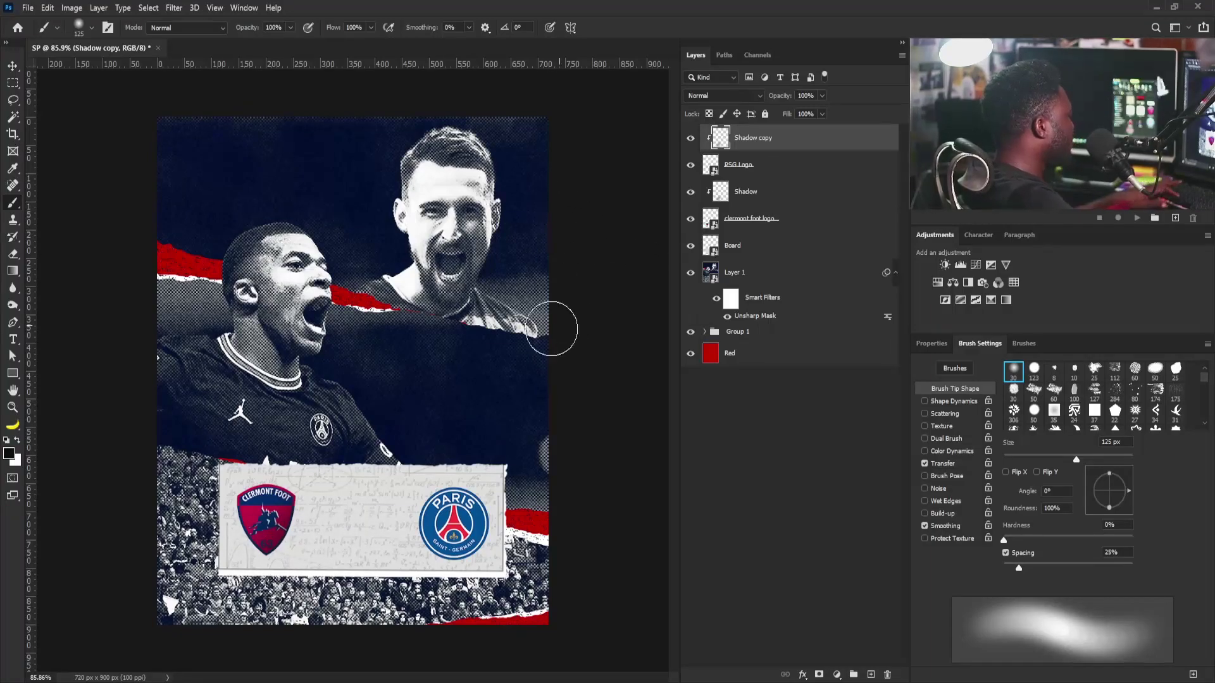
- Move the clipped Shadow copy across onto the PSG logo so it shades the badge like the Clermont one
{"action": "key", "text": "v"}
{"action": "left_click_drag", "start_coordinate": [283, 528], "coordinate": [496, 535]}
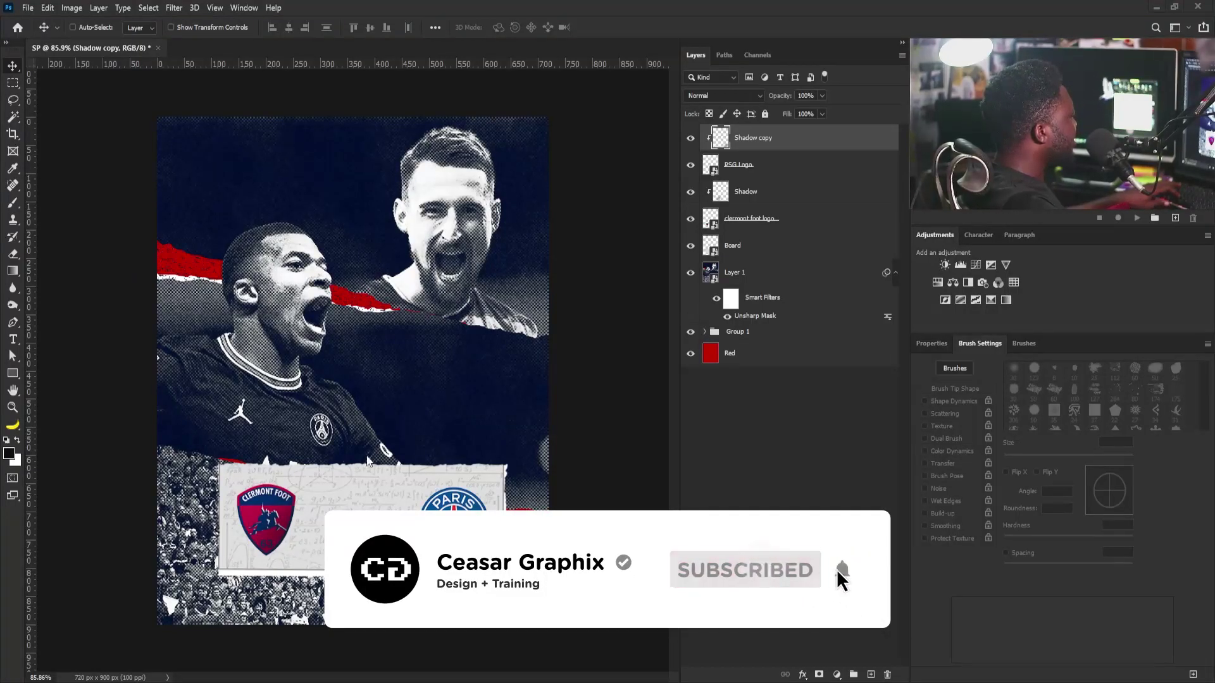
- Add the date text 11 . 09 . 21 on the board between the two team logos
{"action": "left_click", "coordinate": [14, 340]}
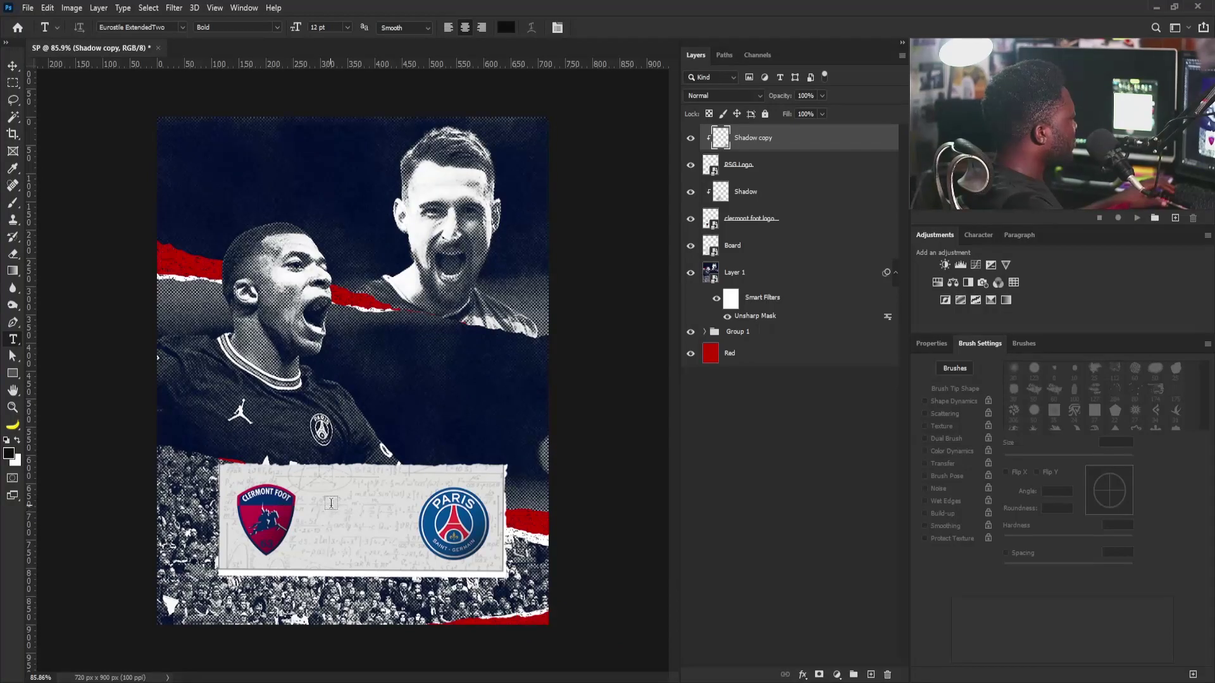
{"action": "left_click", "coordinate": [332, 501]}
{"action": "key", "text": "ctrl+v"}
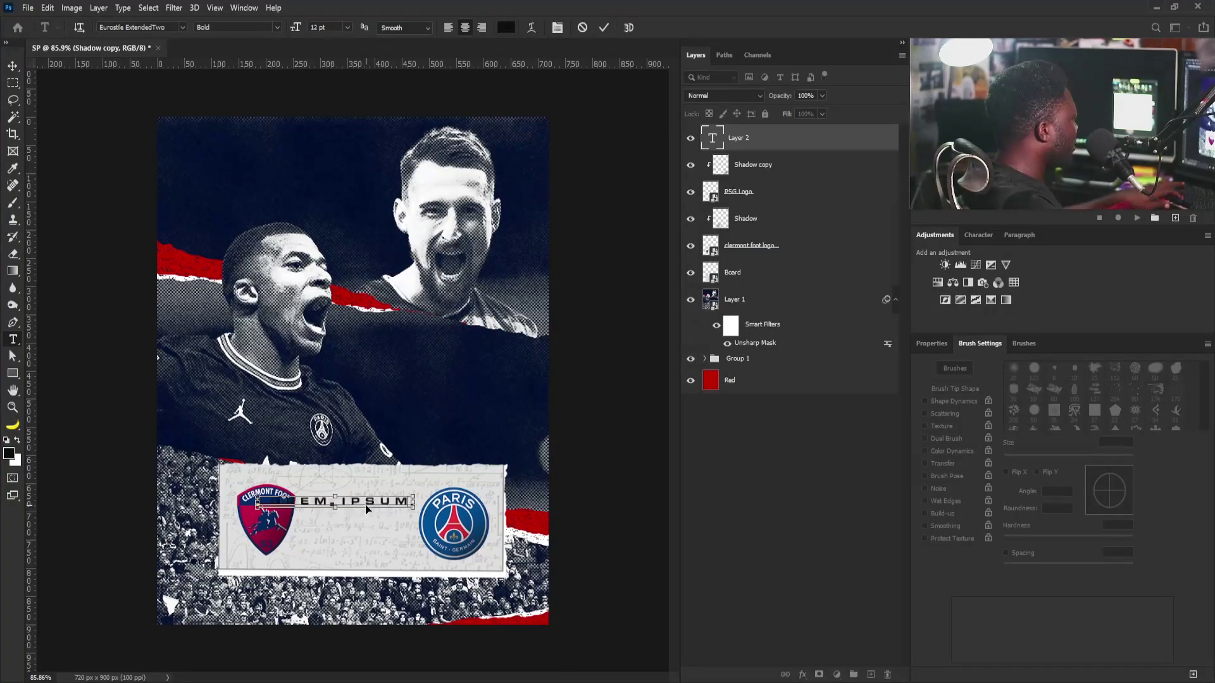
{"action": "key", "text": "ctrl+a"}
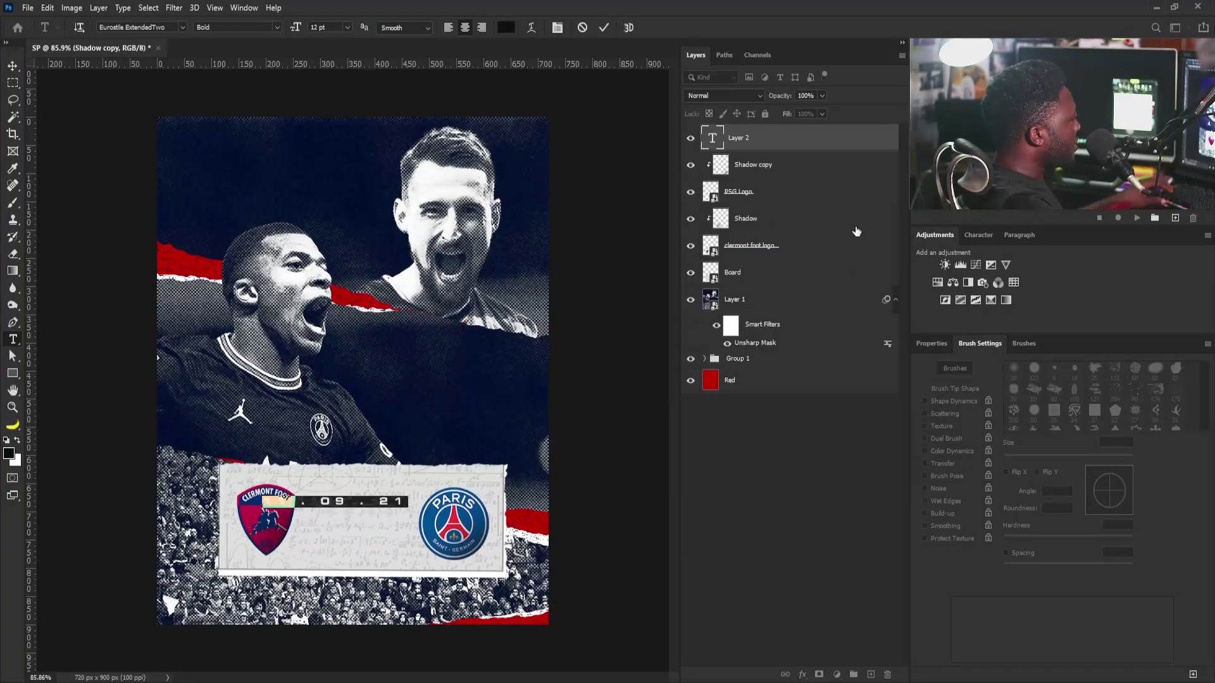
- Recolour the date text with the dark navy sampled from the poster background
{"action": "left_click", "coordinate": [941, 342]}
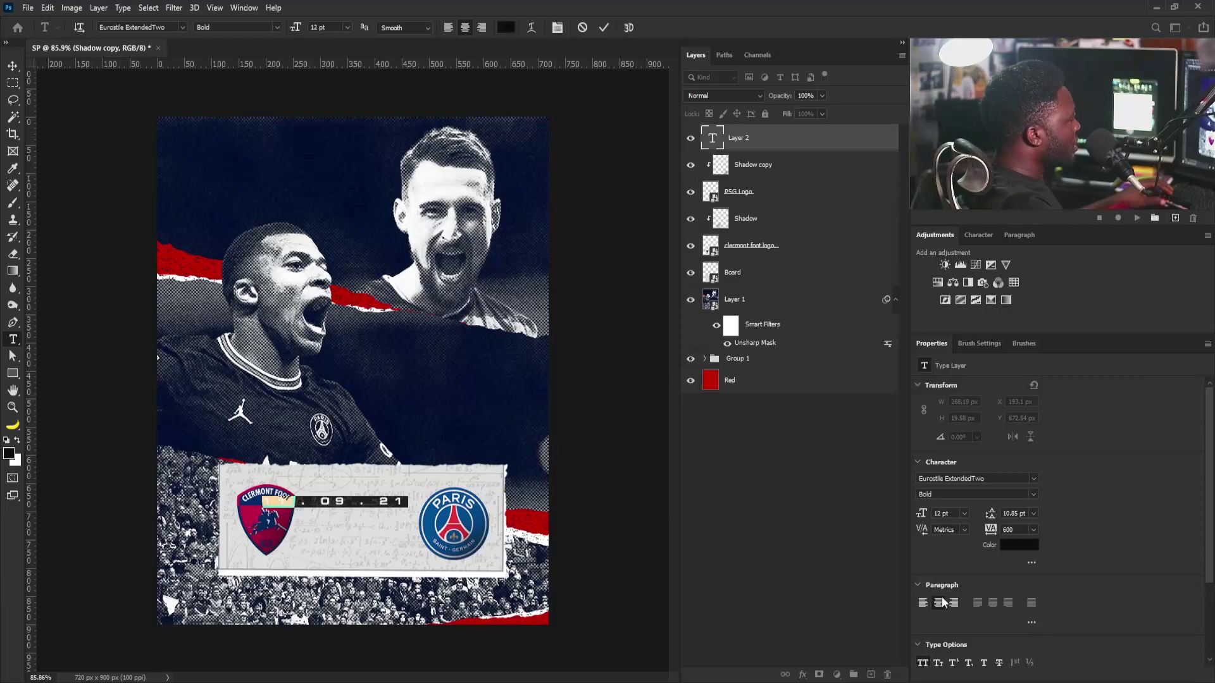
{"action": "left_click", "coordinate": [1016, 544]}
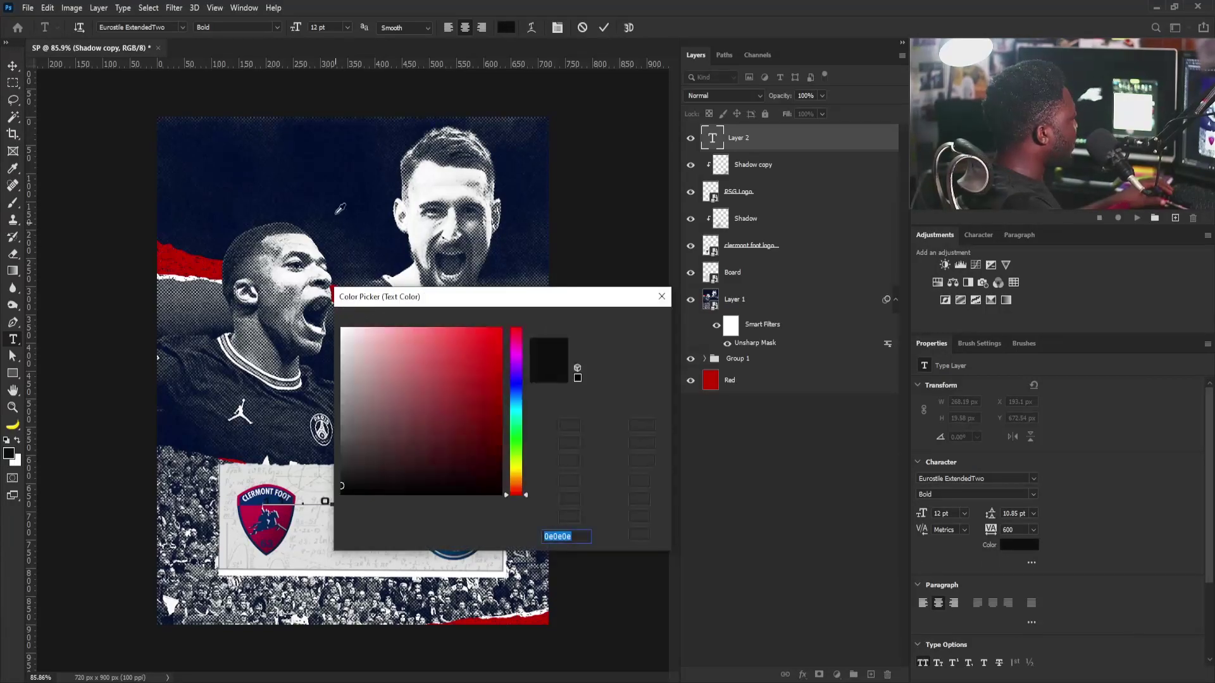
{"action": "left_click", "coordinate": [342, 205]}
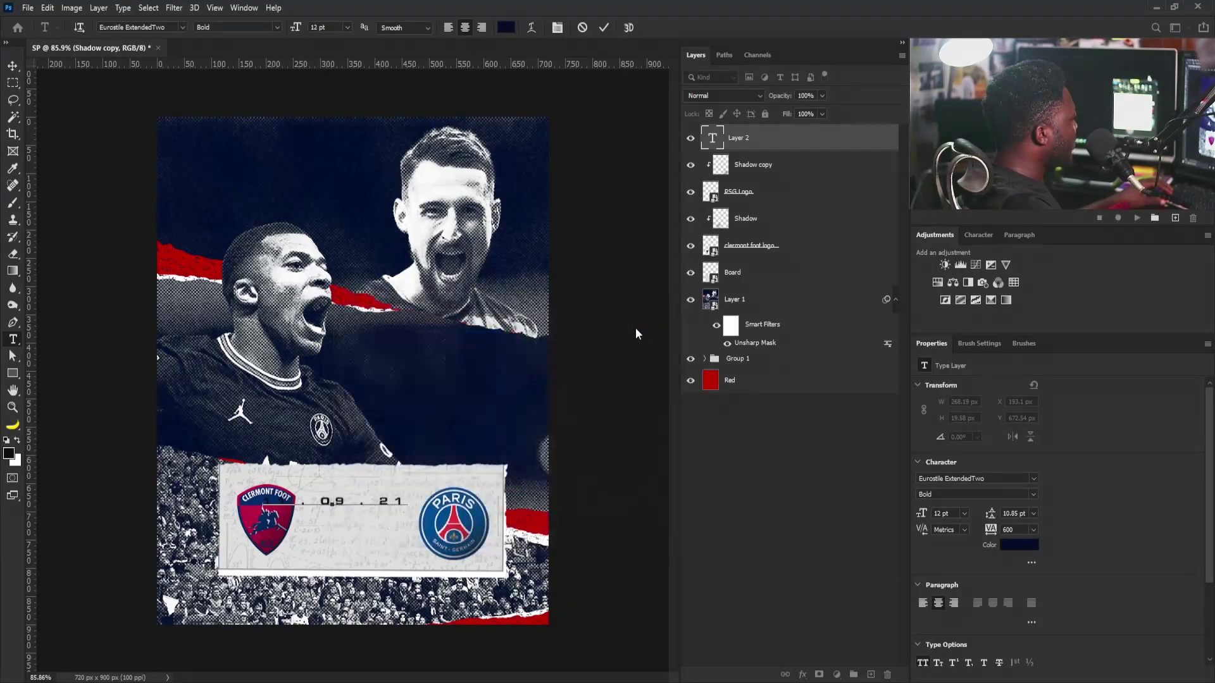
{"action": "left_click", "coordinate": [629, 322]}
- Set the date text's tracking to 0 and place it in the upper gap between the logos
{"action": "left_click", "coordinate": [13, 66]}
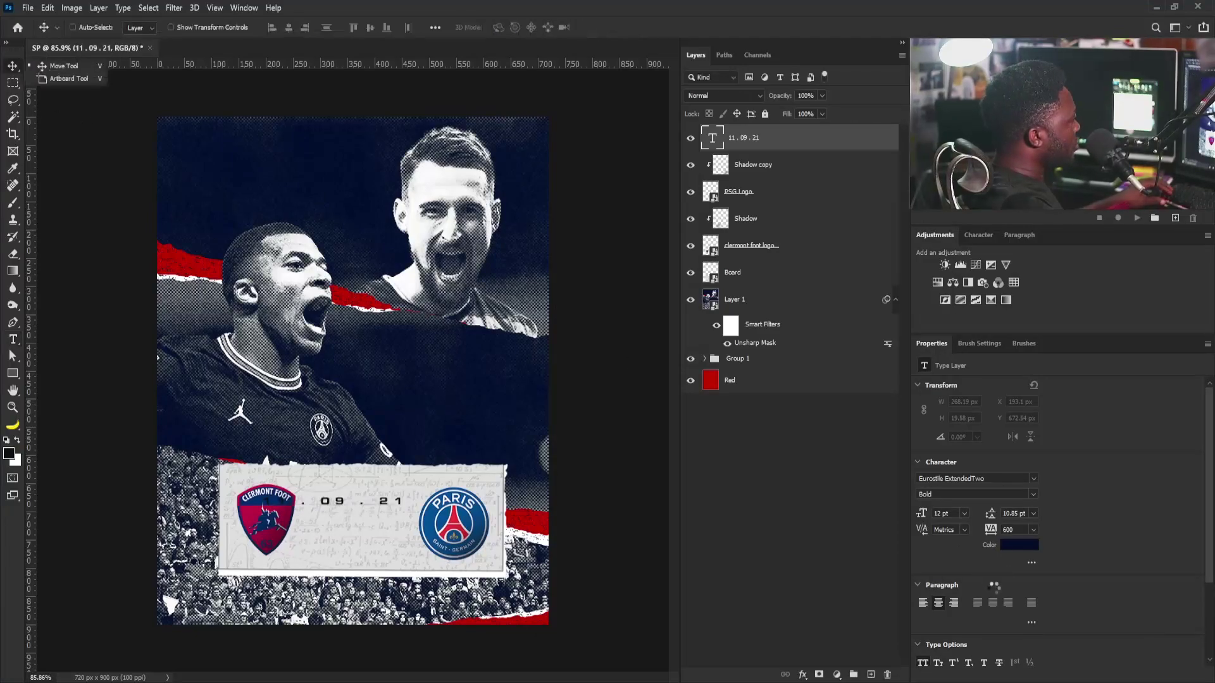
{"action": "left_click_drag", "start_coordinate": [1015, 530], "coordinate": [958, 525]}
{"action": "type", "text": "0"}
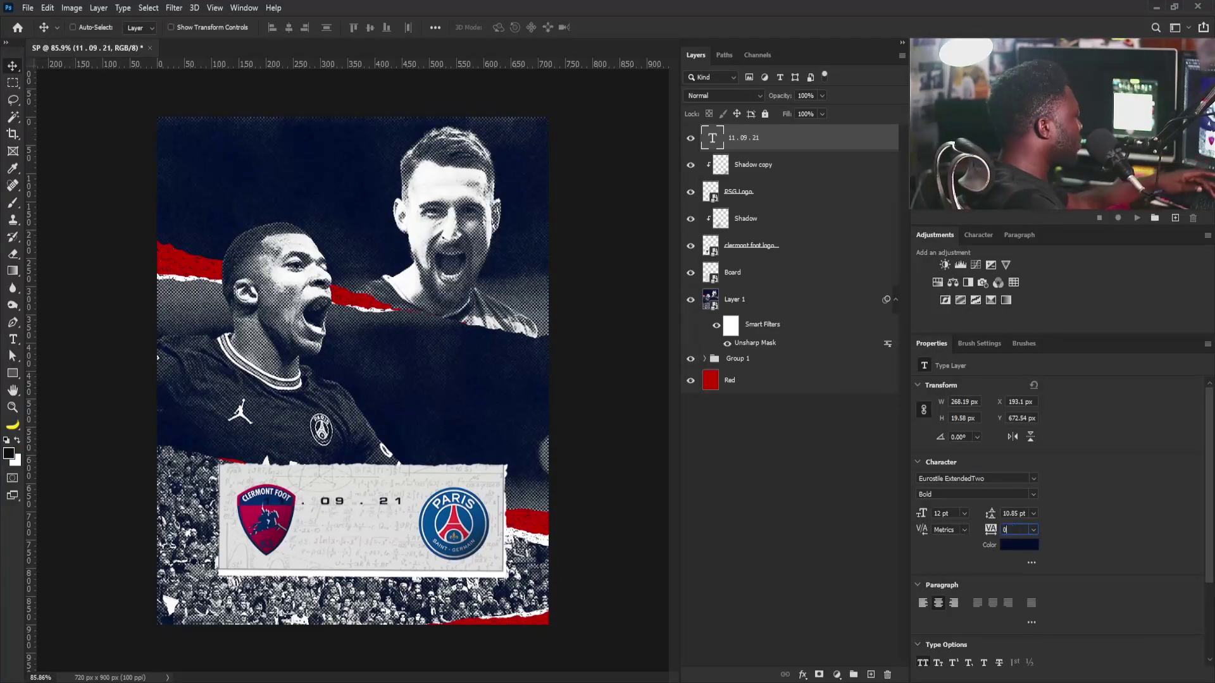
{"action": "left_click_drag", "start_coordinate": [432, 497], "coordinate": [397, 502]}
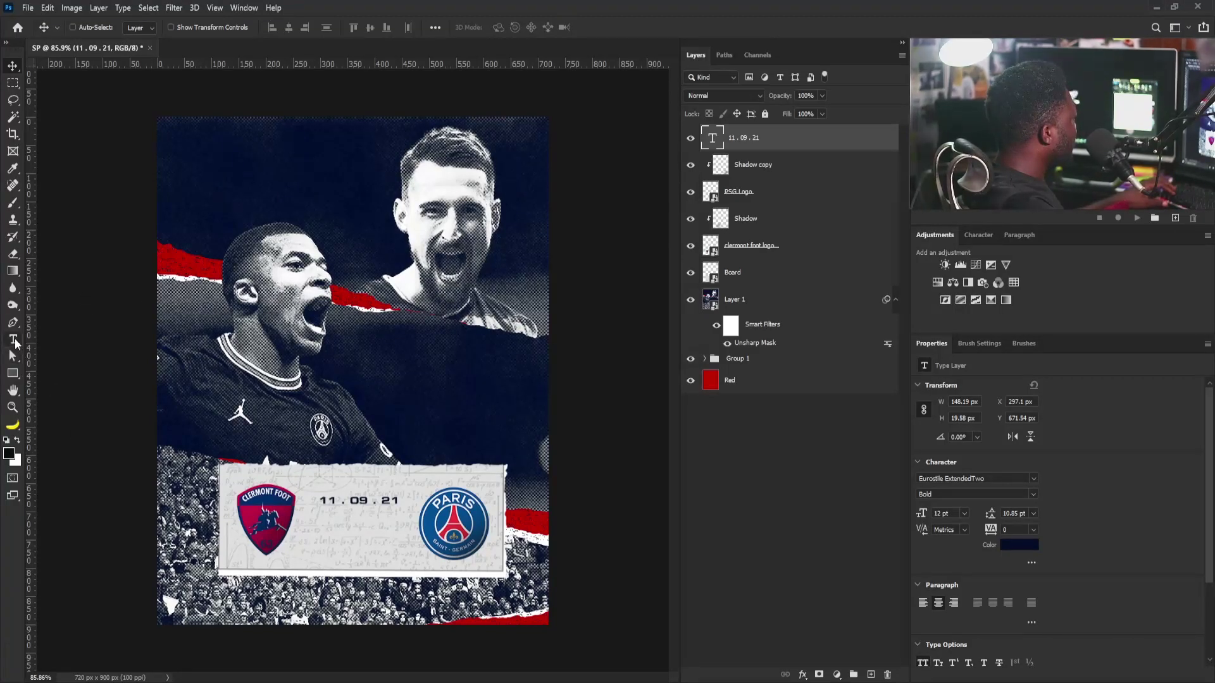
- Add the text 04:00pm WAT on two lines under the date, scaled to 20.75 pt, and centre both texts between the logos
{"action": "left_click", "coordinate": [13, 339]}
{"action": "left_click", "coordinate": [399, 352]}
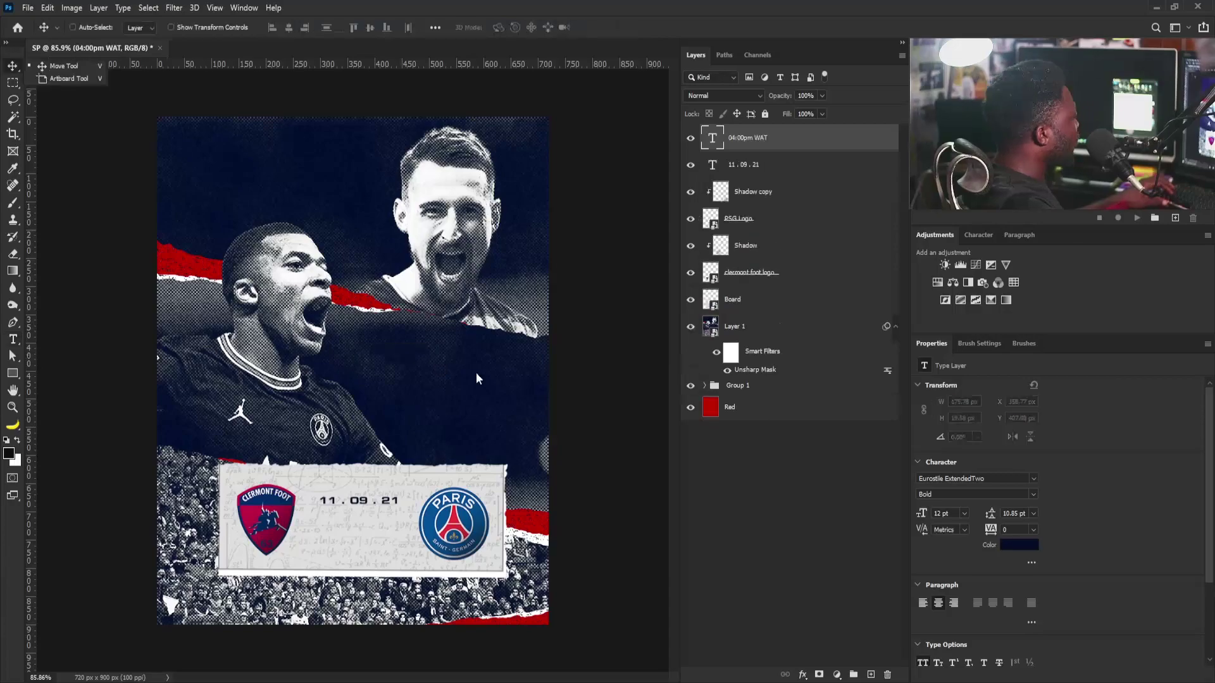
{"action": "left_click_drag", "start_coordinate": [417, 360], "coordinate": [363, 525]}
{"action": "key", "text": "ctrl+t"}
{"action": "key", "text": "Return"}
{"action": "left_click", "coordinate": [755, 166], "text": "shift"}
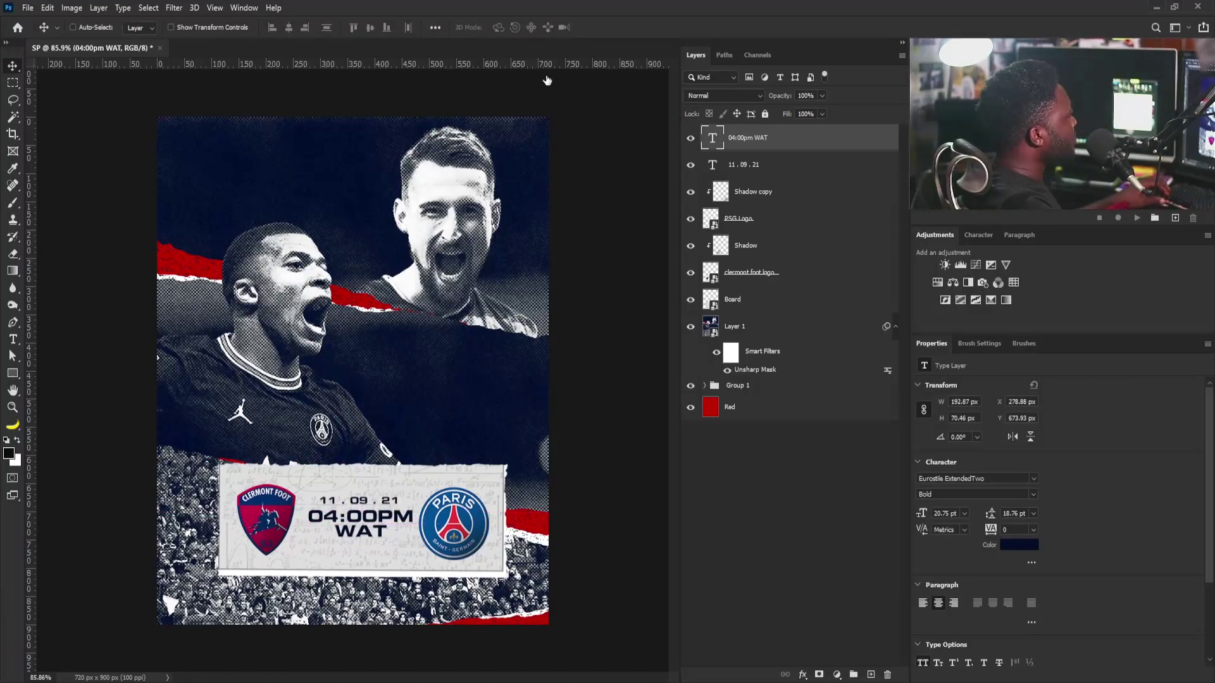
{"action": "left_click_drag", "start_coordinate": [416, 533], "coordinate": [409, 532]}
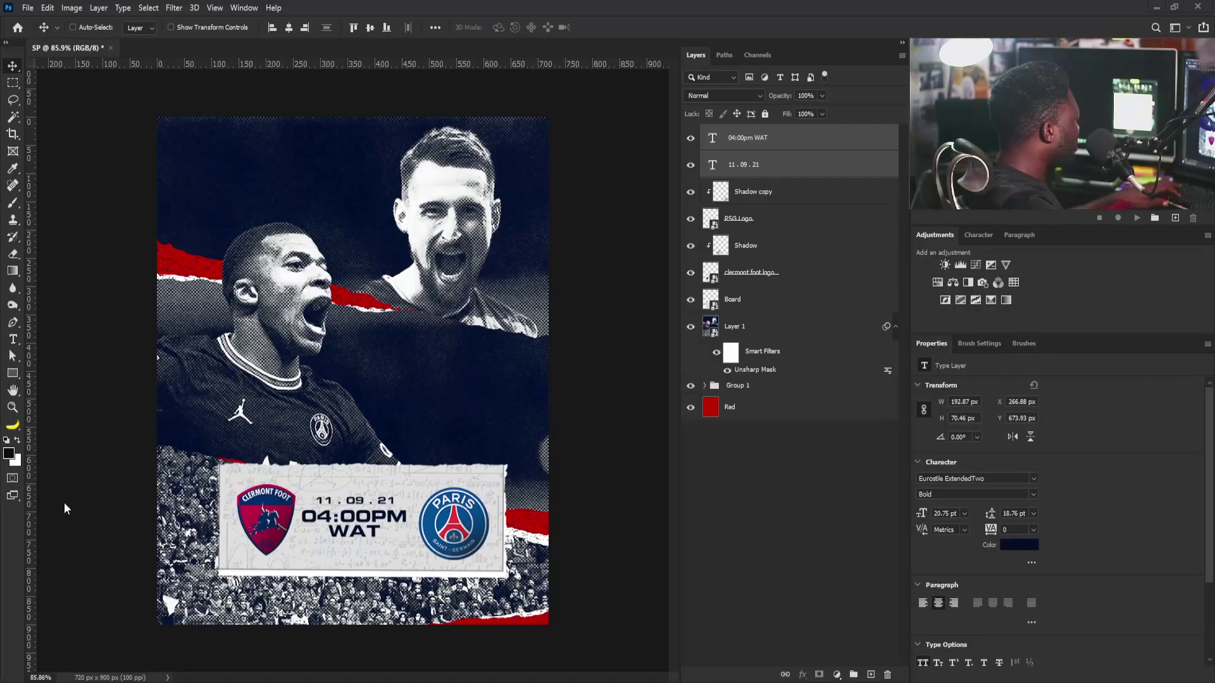
- Add the text Parc des Princes below WAT, scaled down to 7.05 pt and centred under the time
{"action": "left_click", "coordinate": [13, 343]}
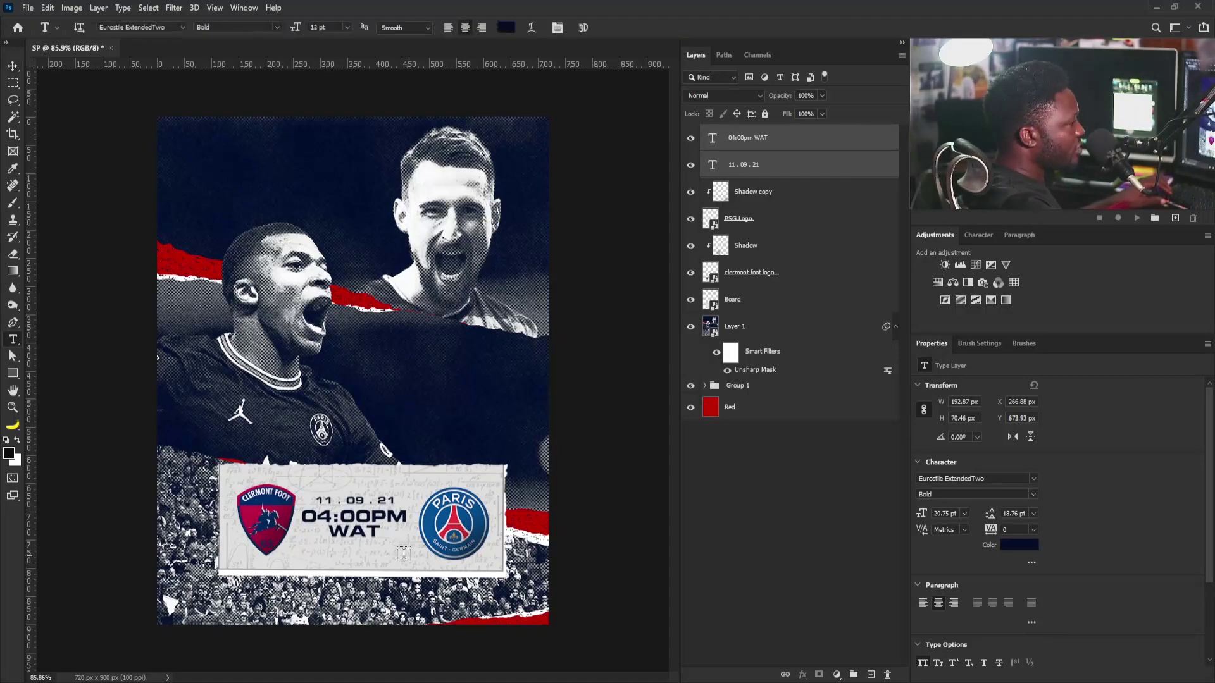
{"action": "left_click_drag", "start_coordinate": [273, 551], "coordinate": [408, 561]}
{"action": "type", "text": "PARC DES PRINCES"}
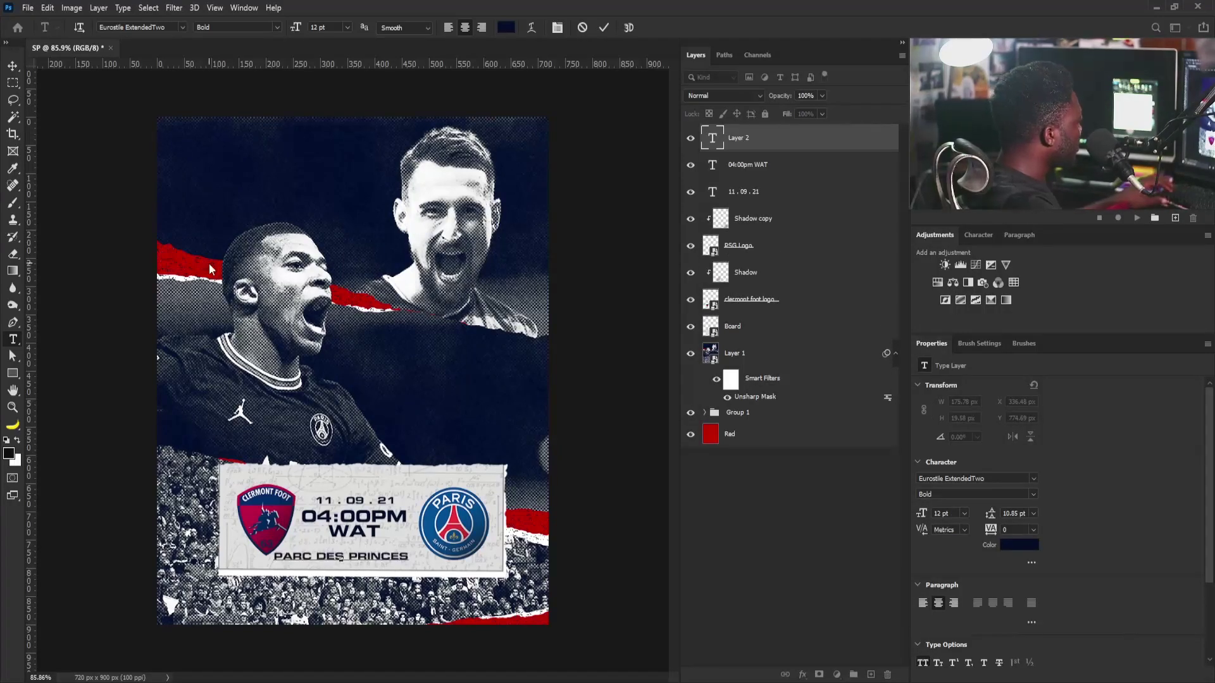
{"action": "left_click", "coordinate": [15, 71]}
{"action": "key", "text": "ctrl+t"}
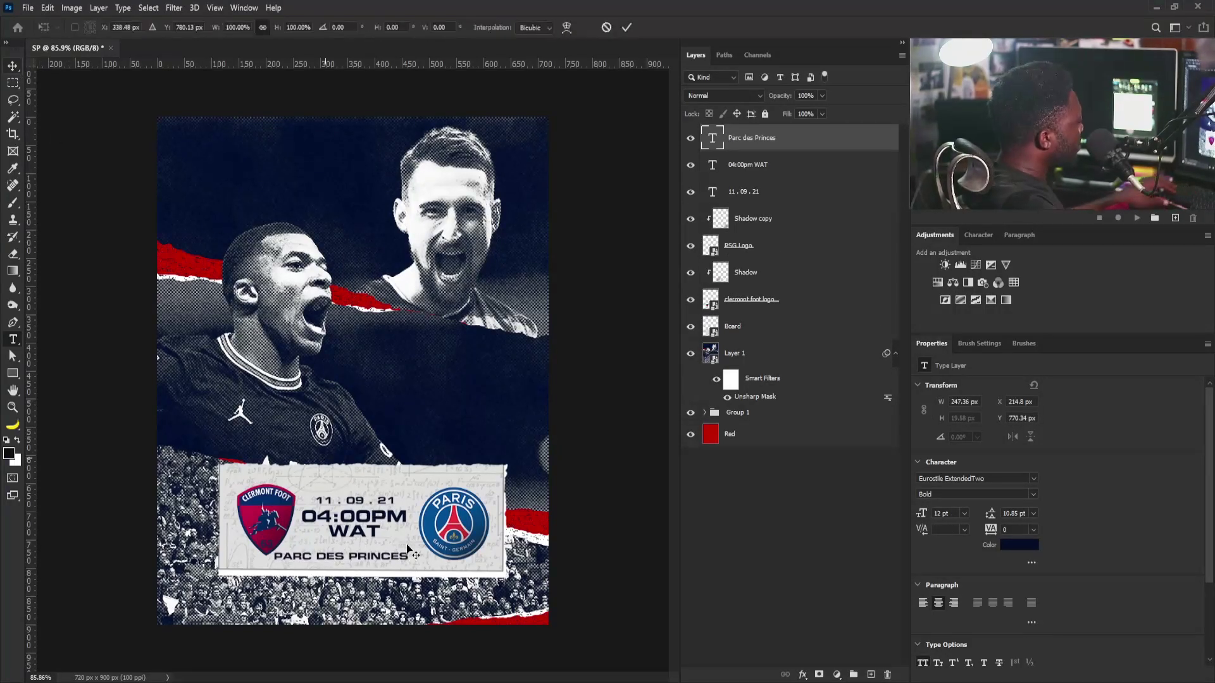
{"action": "left_click_drag", "start_coordinate": [408, 551], "coordinate": [370, 550]}
{"action": "key", "text": "Return"}
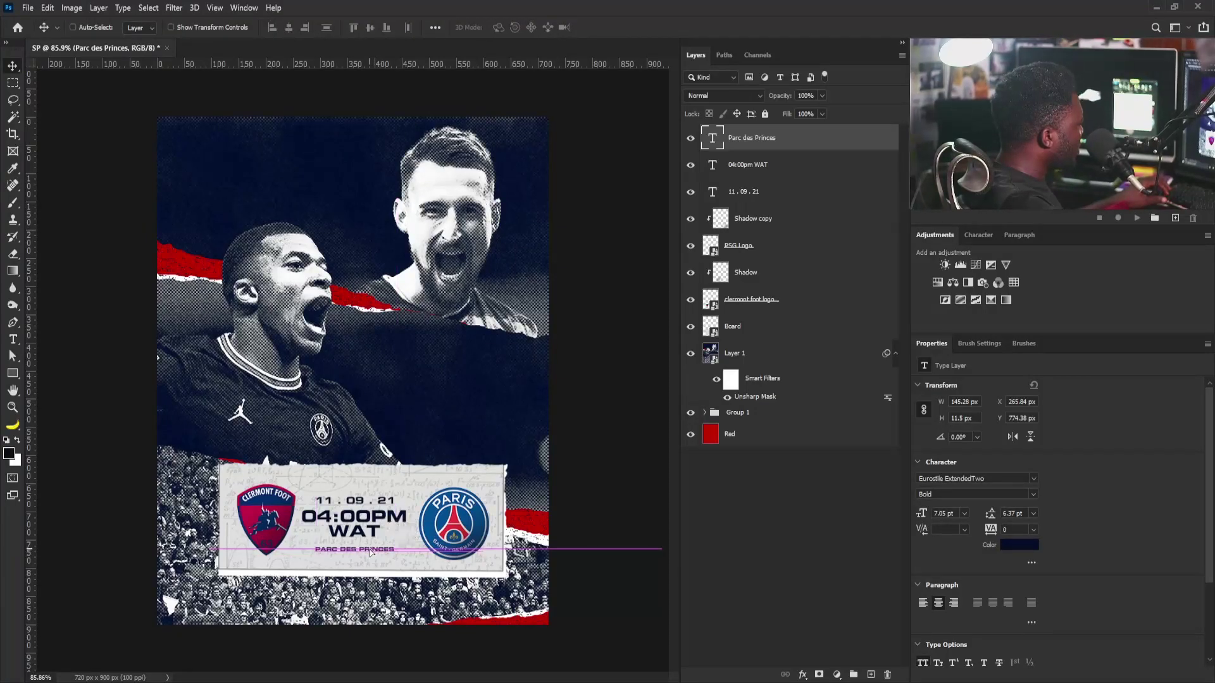
- Scale both team logos down slightly together with their clipped shadow layers
{"action": "left_click", "coordinate": [765, 221]}
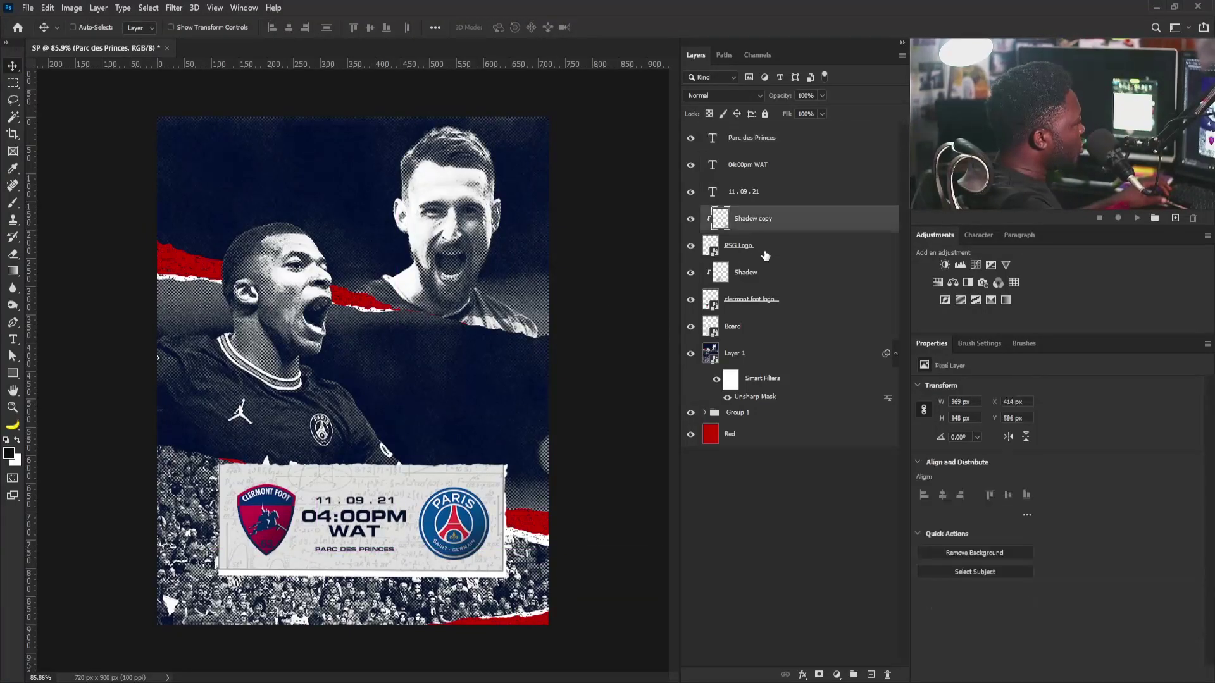
{"action": "left_click", "coordinate": [784, 301], "text": "shift"}
{"action": "key", "text": "ctrl+t"}
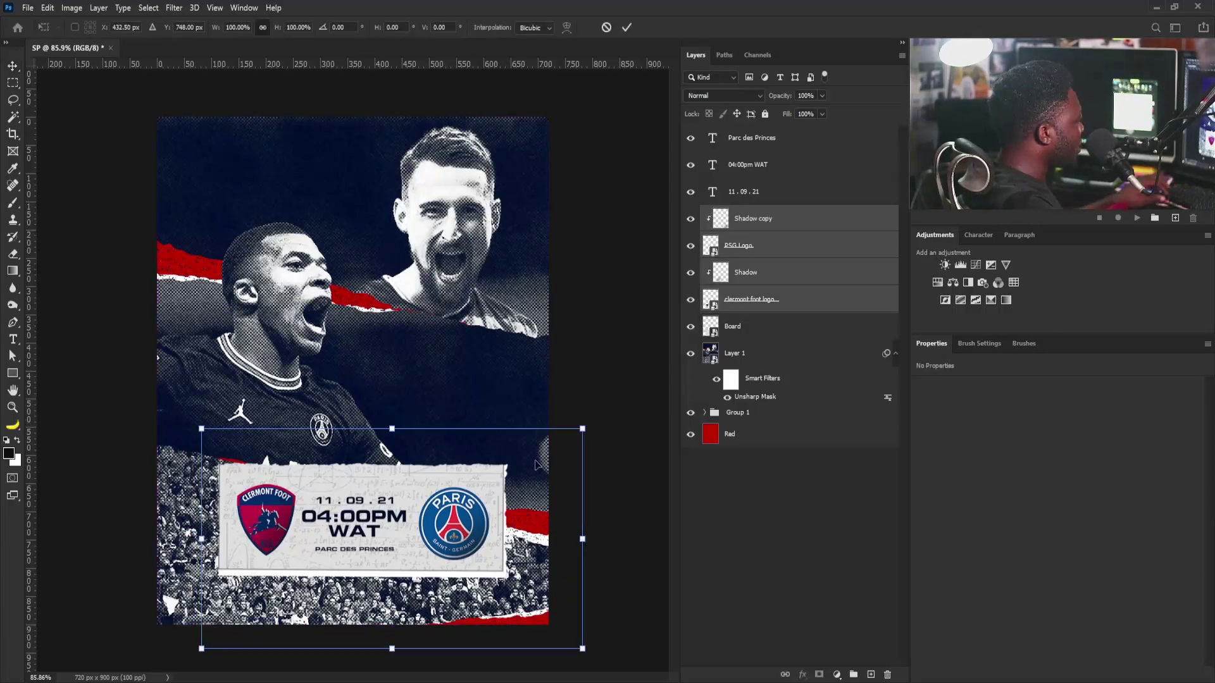
{"action": "left_click_drag", "start_coordinate": [583, 428], "coordinate": [574, 433]}
{"action": "key", "text": "Return"}
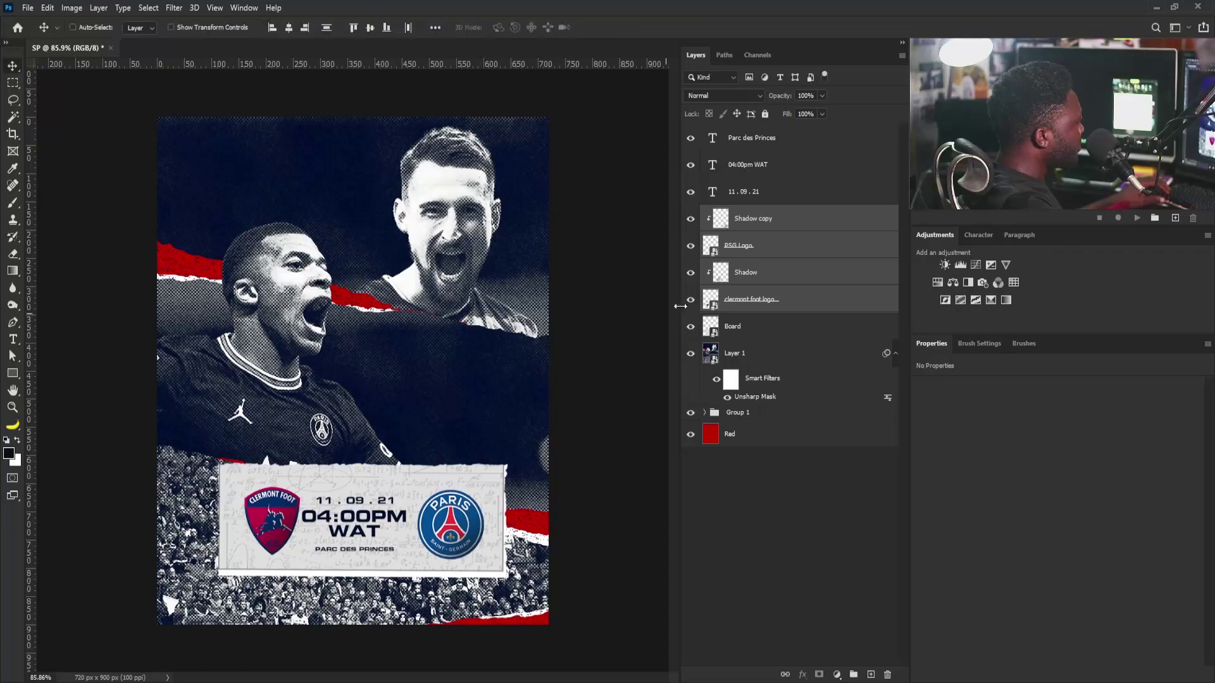
- Shift the PSG logo and its shadow slightly right, away from the match text
{"action": "left_click", "coordinate": [758, 251]}
{"action": "left_click", "coordinate": [756, 222], "text": "shift"}
{"action": "left_click_drag", "start_coordinate": [465, 543], "coordinate": [500, 526]}
{"action": "key", "text": "Left"}
{"action": "key", "text": "Left"}
{"action": "key", "text": "Left"}
{"action": "key", "text": "Left"}
{"action": "key", "text": "Left"}
{"action": "key", "text": "Left"}
{"action": "key", "text": "Left"}
{"action": "key", "text": "Left"}
- Shift the Clermont logo and its shadow slightly left, away from the match text
{"action": "left_click", "coordinate": [789, 269]}
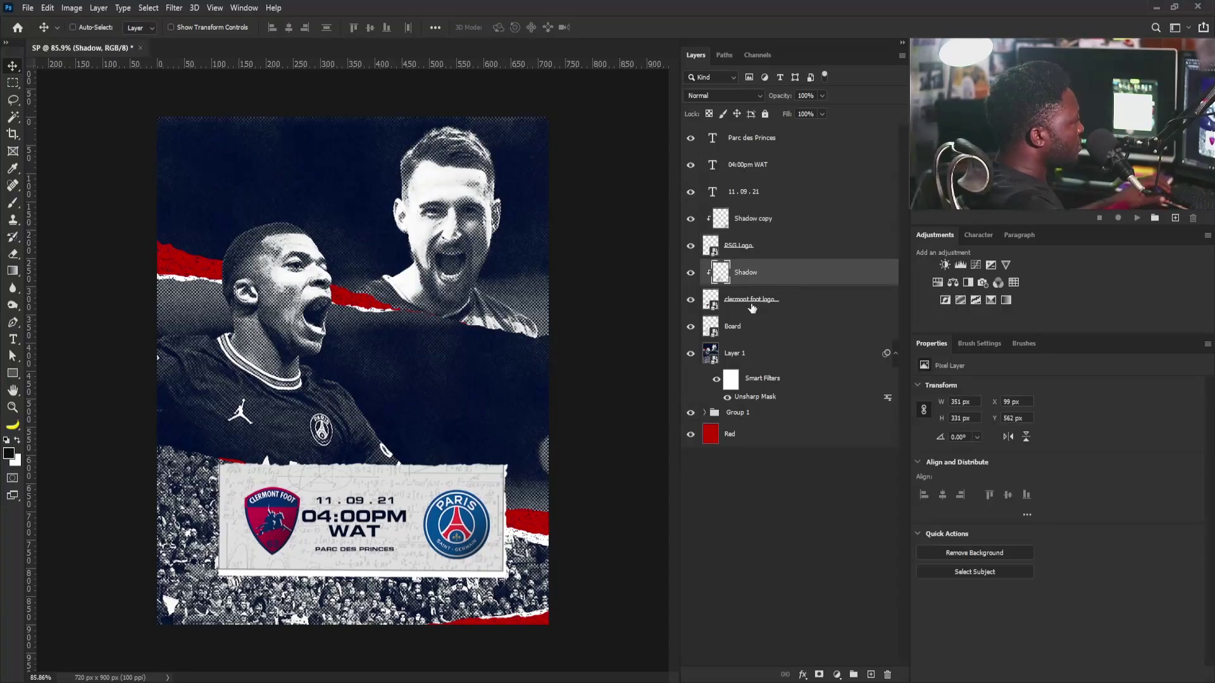
{"action": "left_click", "coordinate": [752, 303], "text": "shift"}
{"action": "left_click_drag", "start_coordinate": [310, 529], "coordinate": [301, 531]}
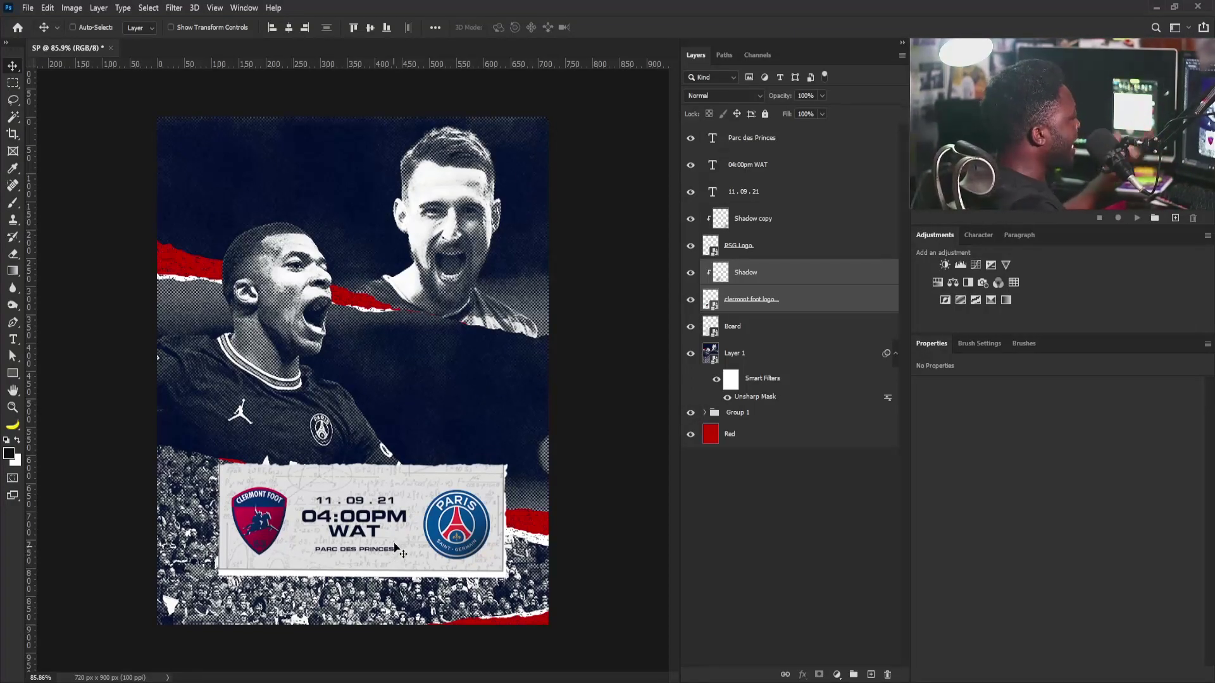
- Scale the date, time and venue texts together to 108.70% and move them slightly up between the logos
{"action": "left_click", "coordinate": [759, 184]}
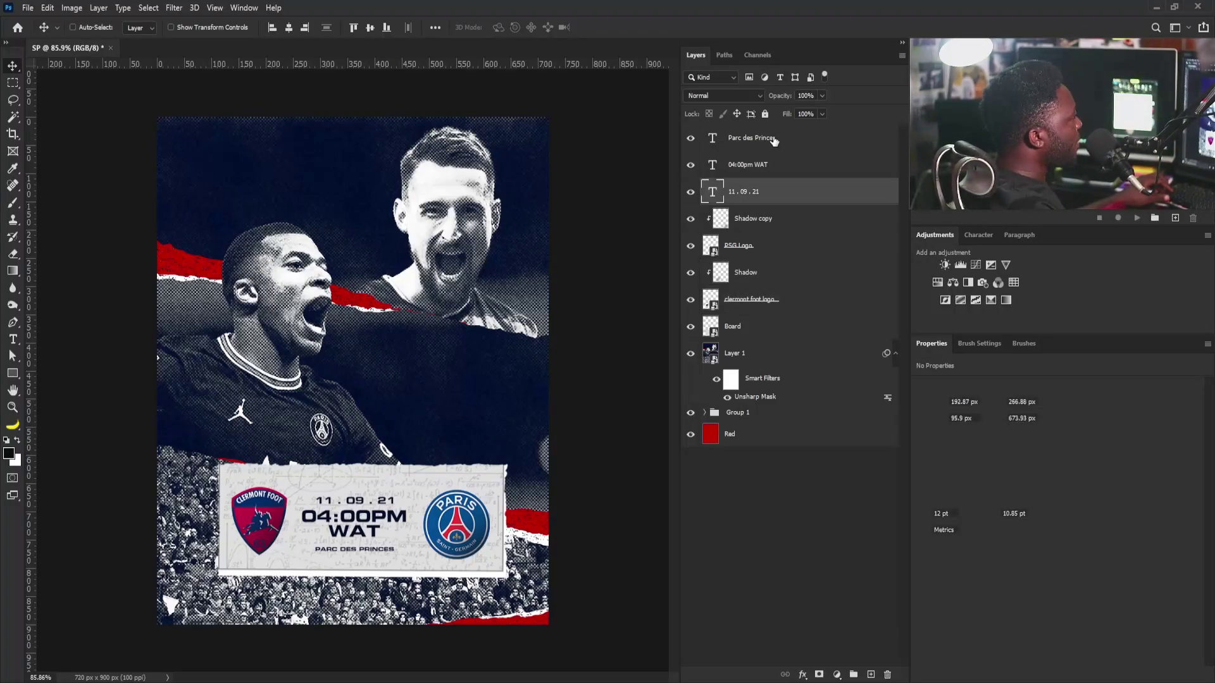
{"action": "left_click", "coordinate": [773, 139], "text": "shift"}
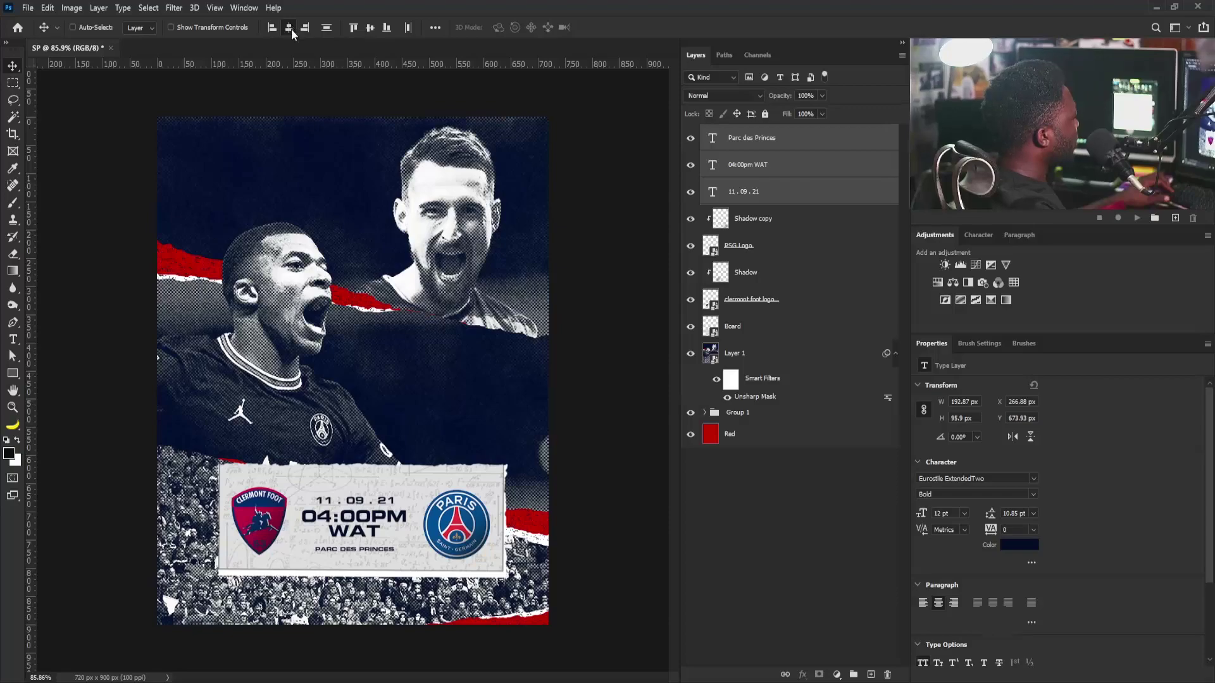
{"action": "left_click_drag", "start_coordinate": [349, 508], "coordinate": [413, 489]}
{"action": "key", "text": "ctrl+t"}
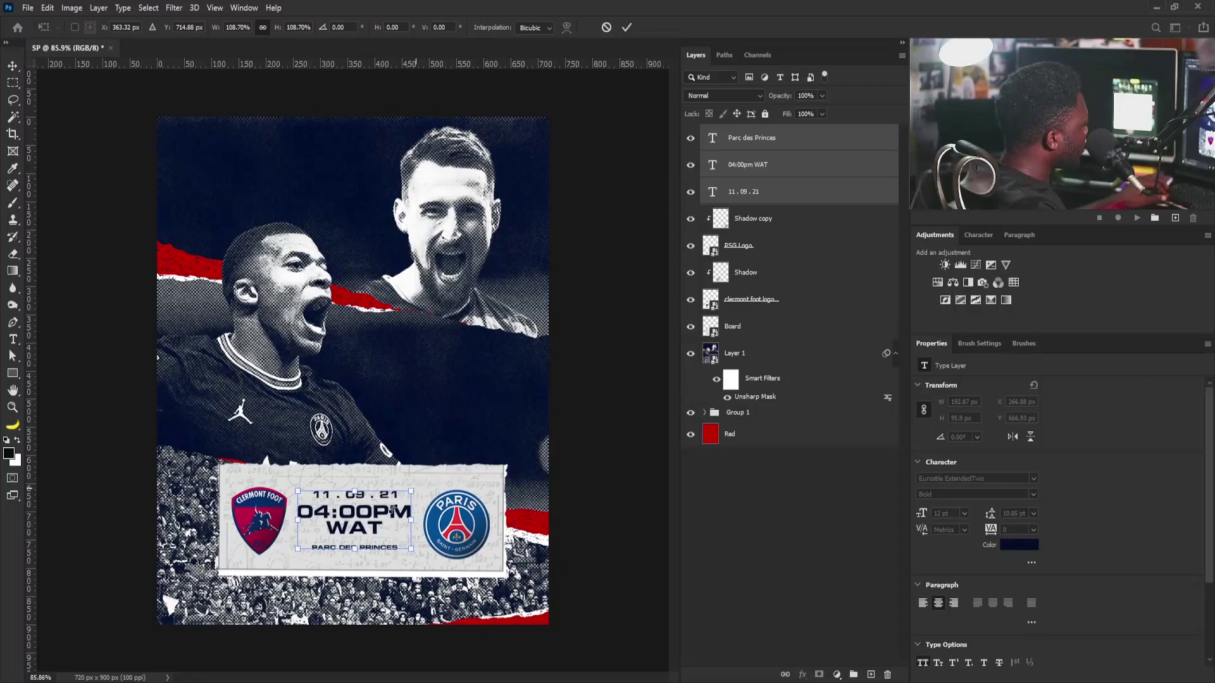
{"action": "key", "text": "Return"}
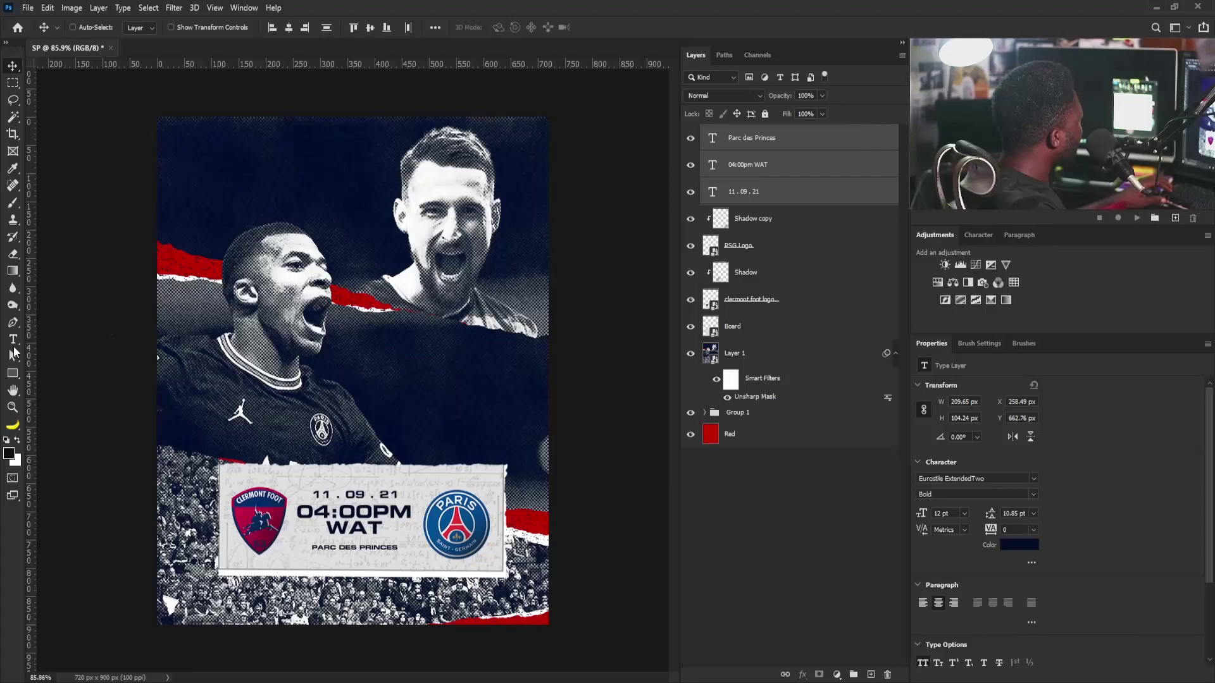
- Add the text stadium under Parc des Princes, sized to 6.7 pt with tracking set to 200
{"action": "left_click", "coordinate": [12, 340]}
{"action": "left_click", "coordinate": [318, 563]}
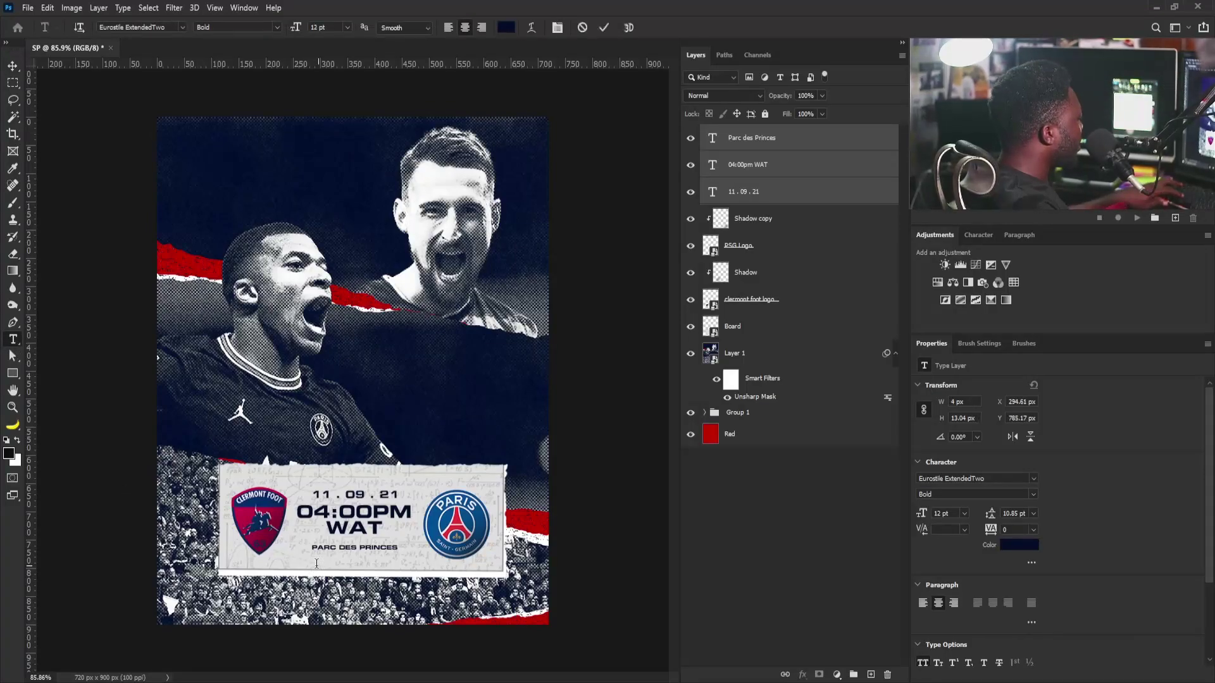
{"action": "left_click", "coordinate": [13, 66]}
{"action": "key", "text": "ctrl+t"}
{"action": "mouse_move", "coordinate": [347, 559]}
{"action": "left_mouse_down"}
{"action": "mouse_move", "coordinate": [337, 559]}
{"action": "mouse_move", "coordinate": [358, 563]}
{"action": "left_mouse_up"}
{"action": "key", "text": "Return"}
{"action": "type", "text": "200"}
{"action": "key", "text": "Return"}
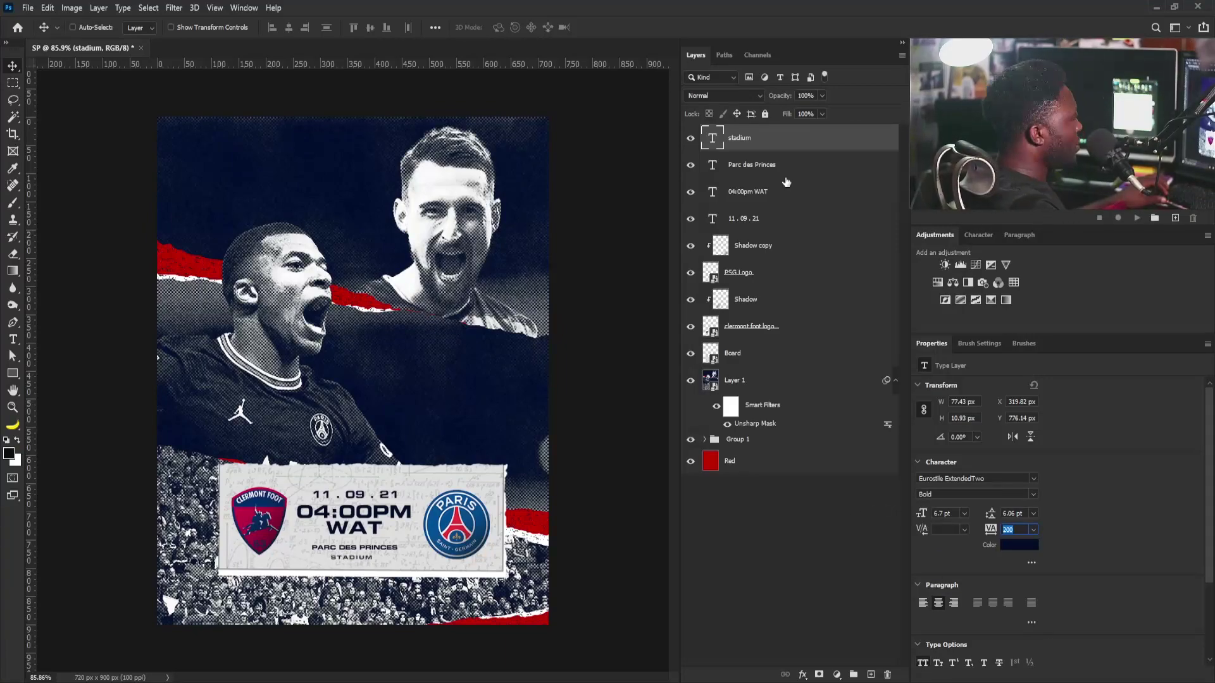
- Set the stadium text's tracking to 0, centre it under Parc des Princes and nudge it slightly closer
{"action": "left_click", "coordinate": [764, 223], "text": "shift"}
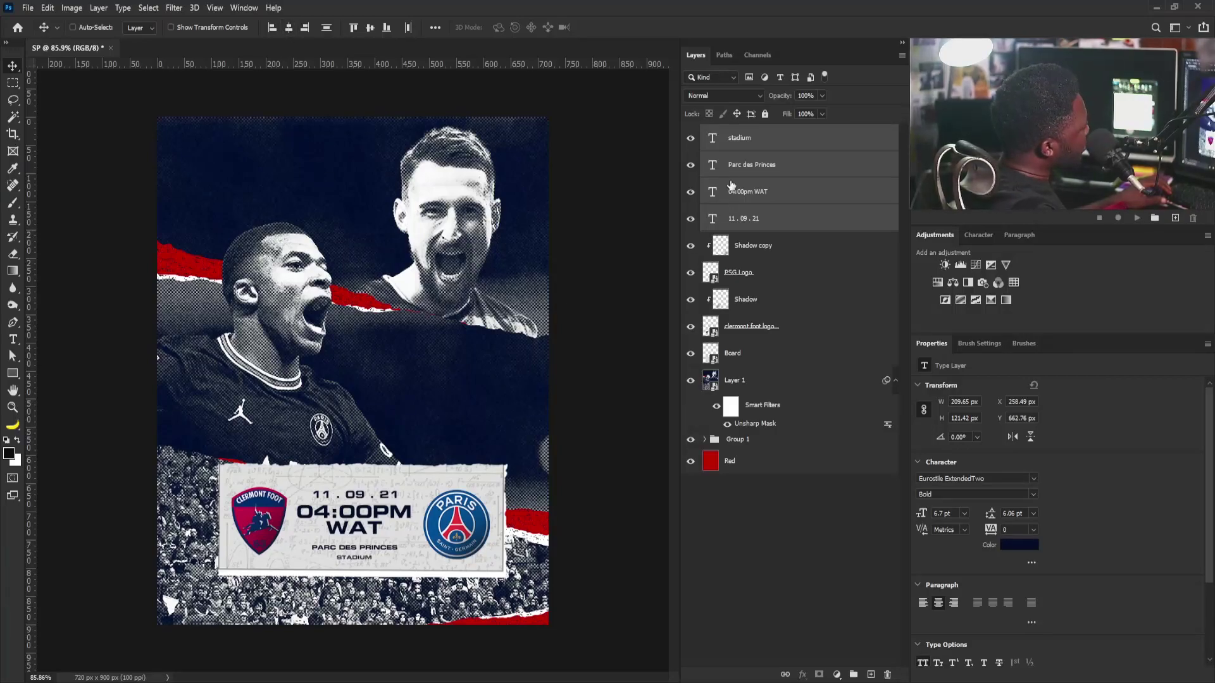
{"action": "left_click", "coordinate": [403, 562], "text": "ctrl"}
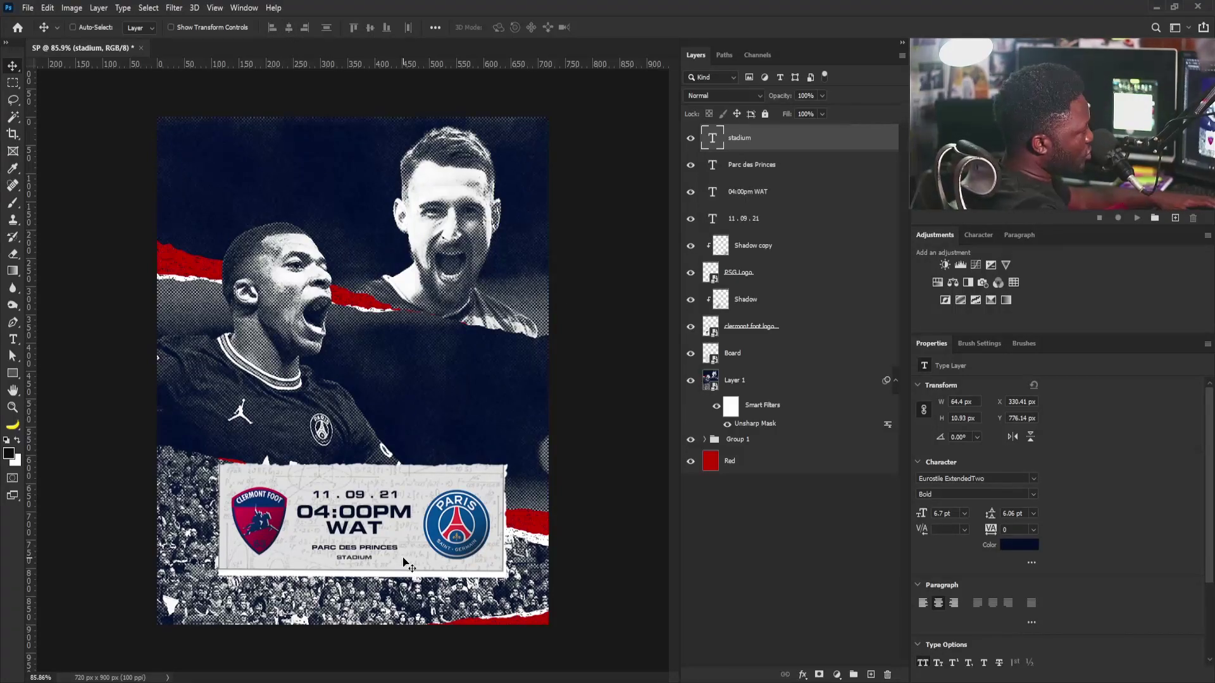
{"action": "key", "text": "Down"}
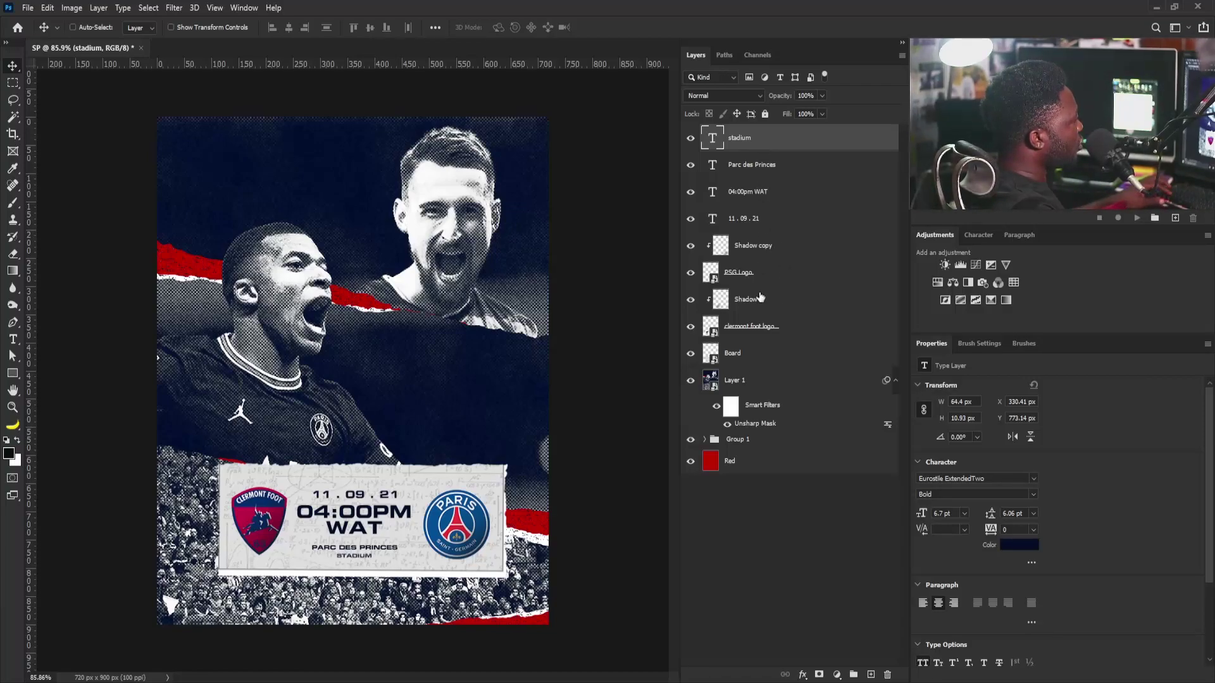
- Group all layers from stadium down to the Board layer and name the group Board
{"action": "left_click", "coordinate": [737, 355], "text": "shift"}
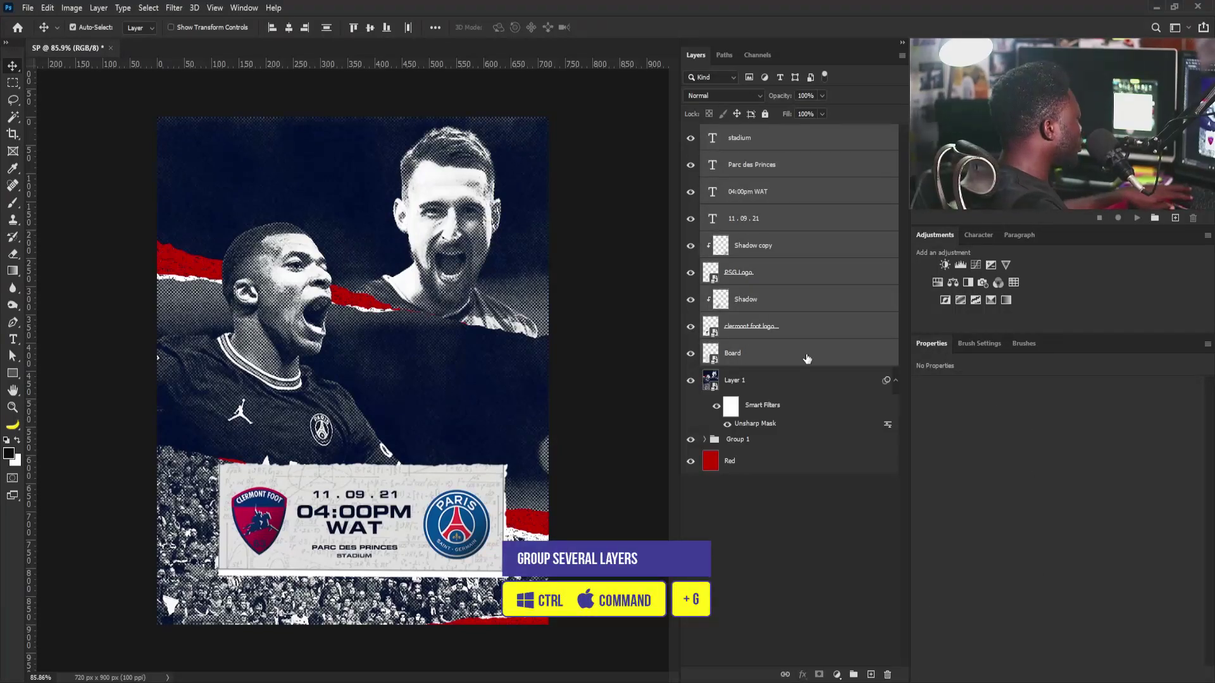
{"action": "key", "text": "ctrl+g"}
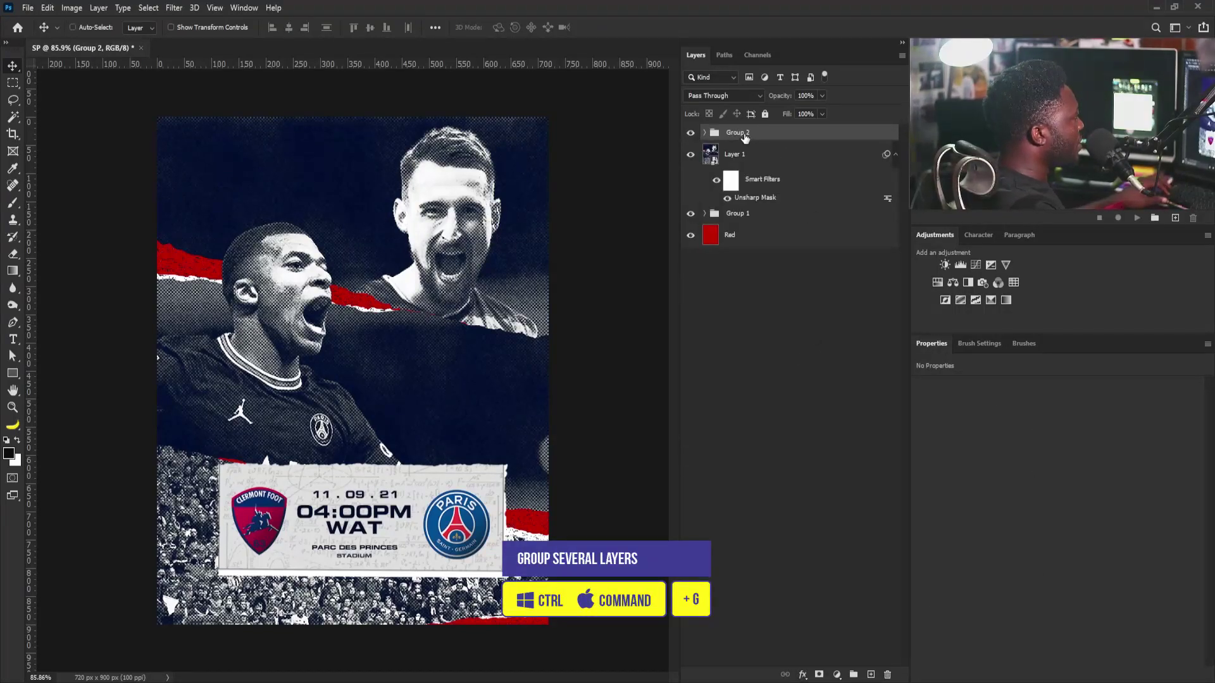
{"action": "left_click", "coordinate": [742, 132]}
{"action": "type", "text": "Board"}
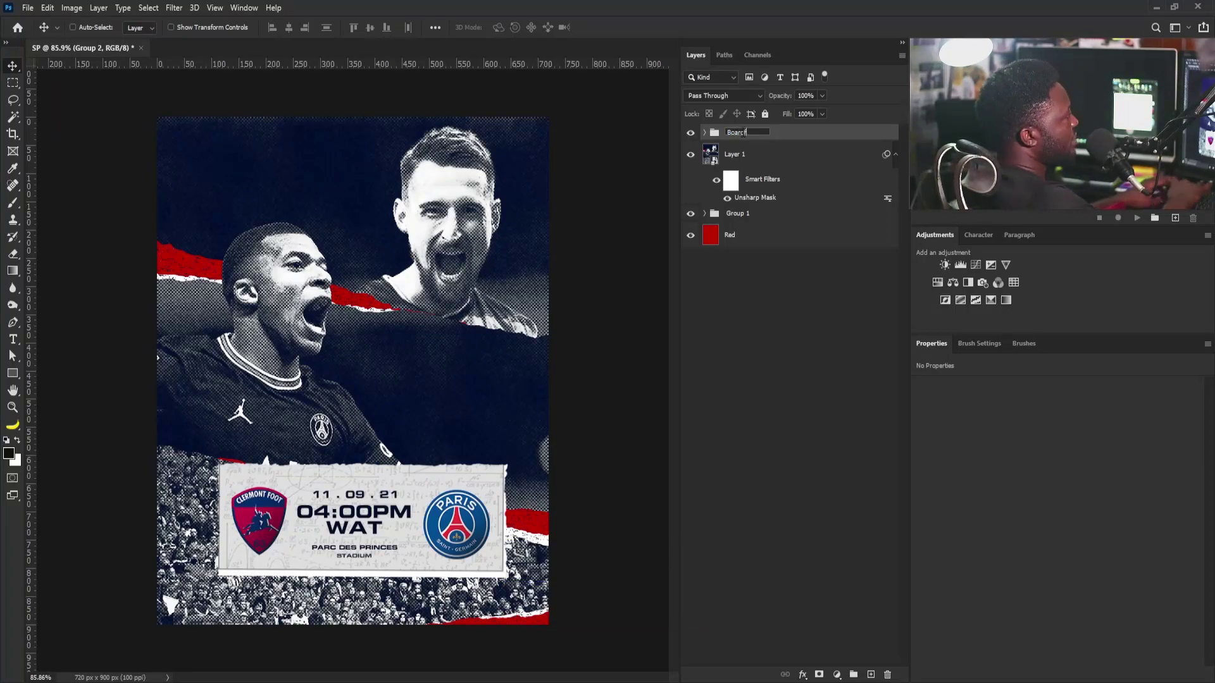
{"action": "key", "text": "Return"}
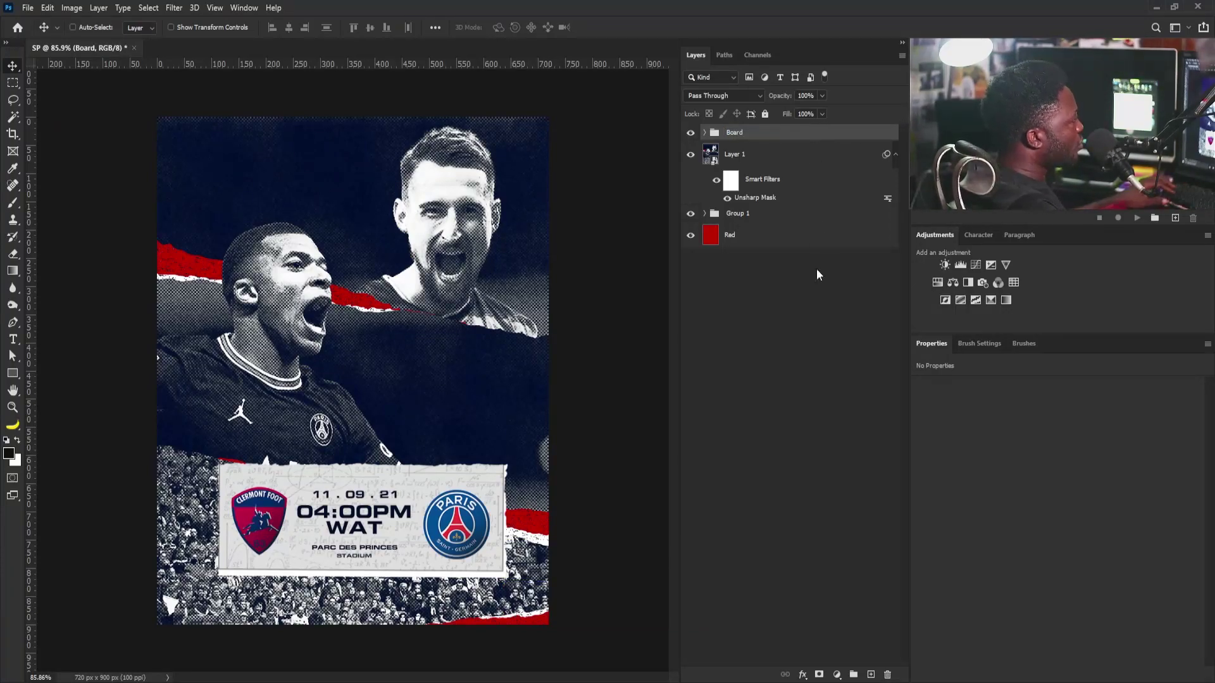
- Create a new layer named Shadow and place it directly beneath the Board group
{"action": "left_click", "coordinate": [869, 675], "text": "alt"}
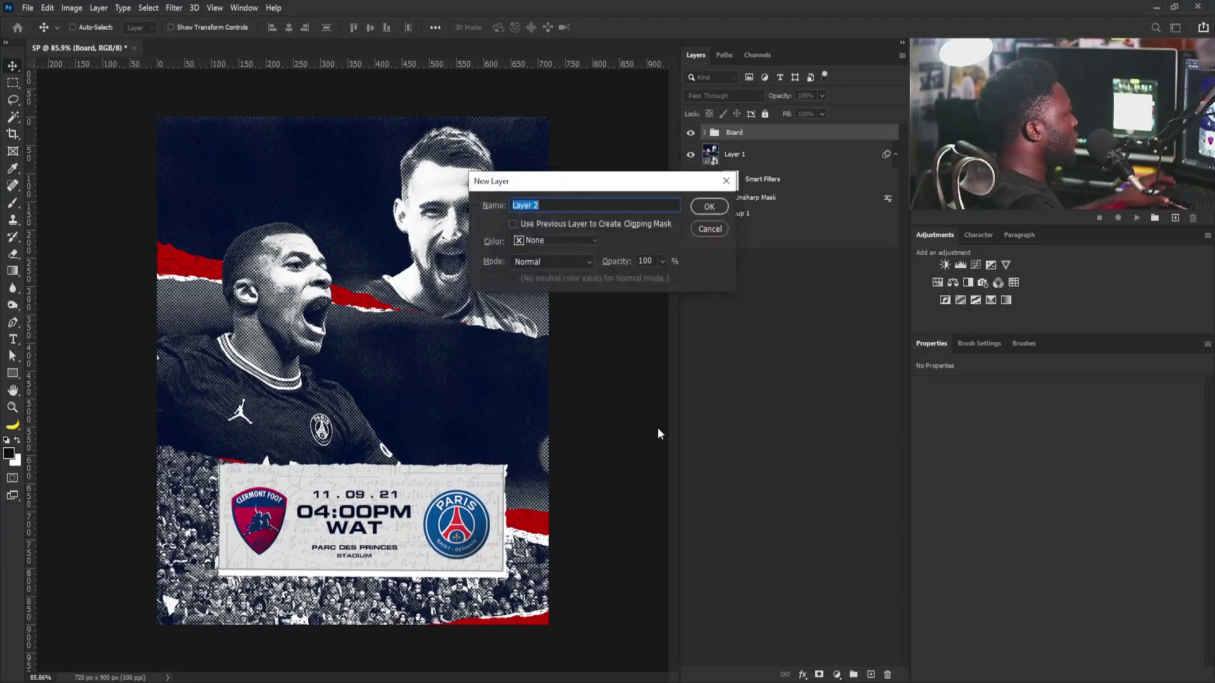
{"action": "type", "text": "Shadow"}
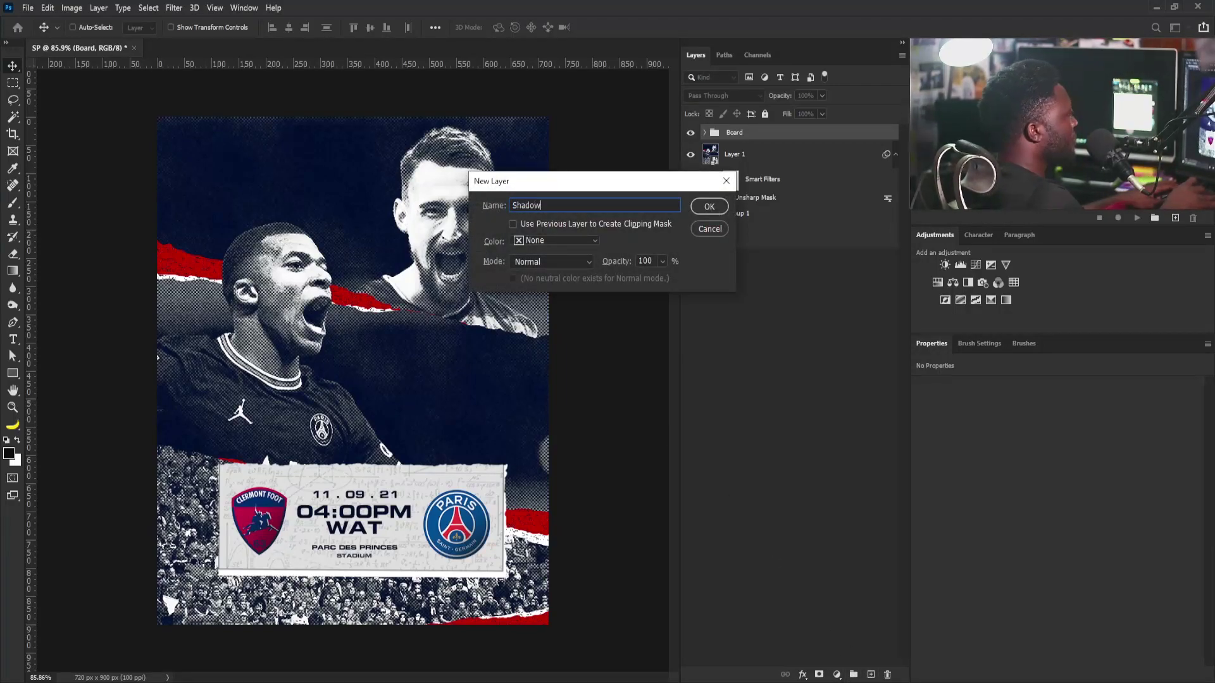
{"action": "key", "text": "Return"}
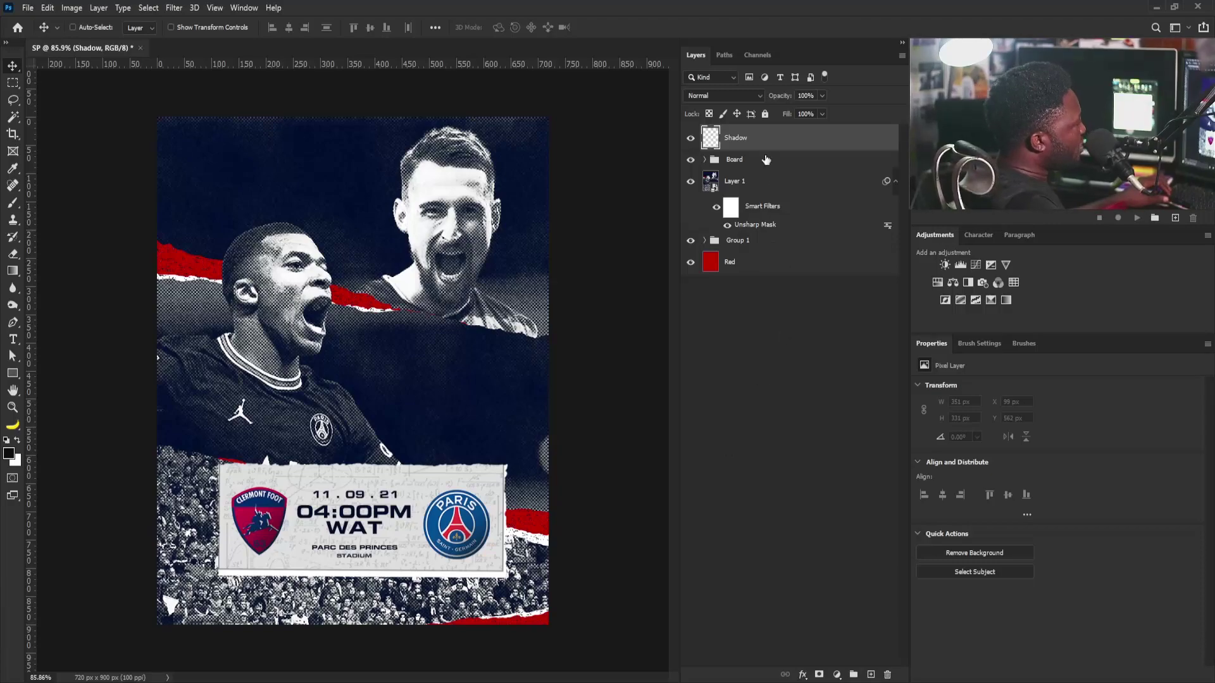
{"action": "left_click_drag", "start_coordinate": [772, 138], "coordinate": [770, 180]}
- Paint a soft black shadow along the match board's left edge on the Shadow layer with a 70 px brush
{"action": "left_click_drag", "start_coordinate": [265, 508], "coordinate": [289, 391]}
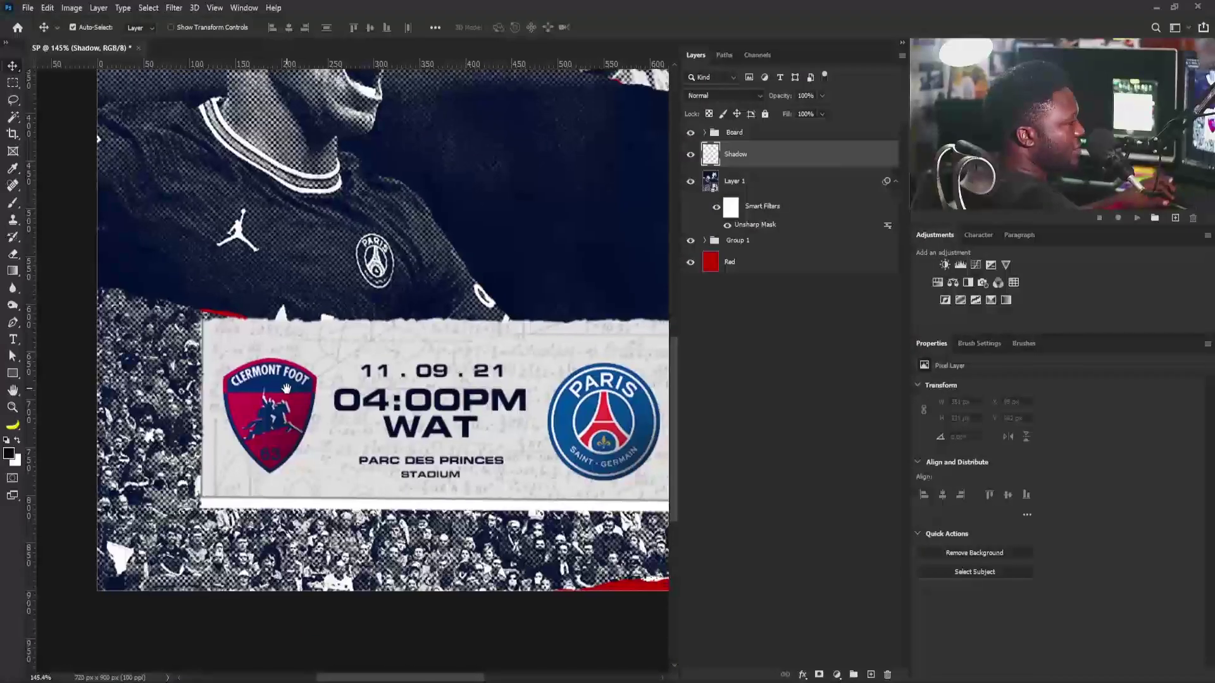
{"action": "key", "text": "b"}
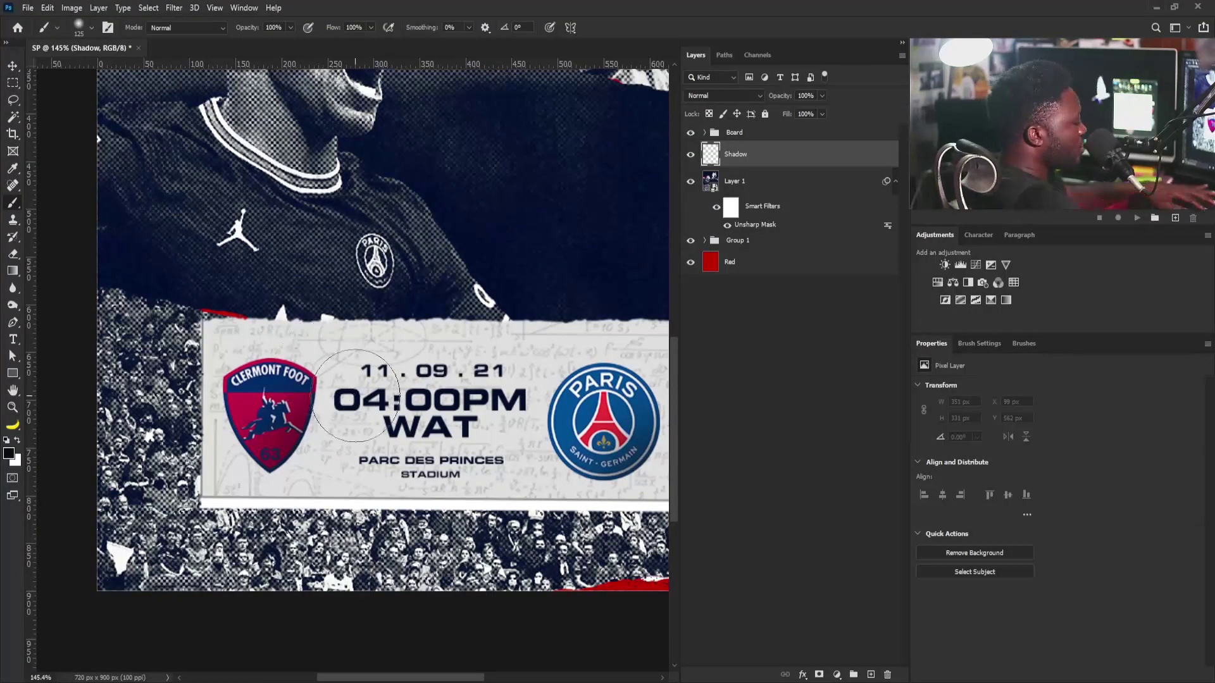
{"action": "key", "text": "bracketleft"}
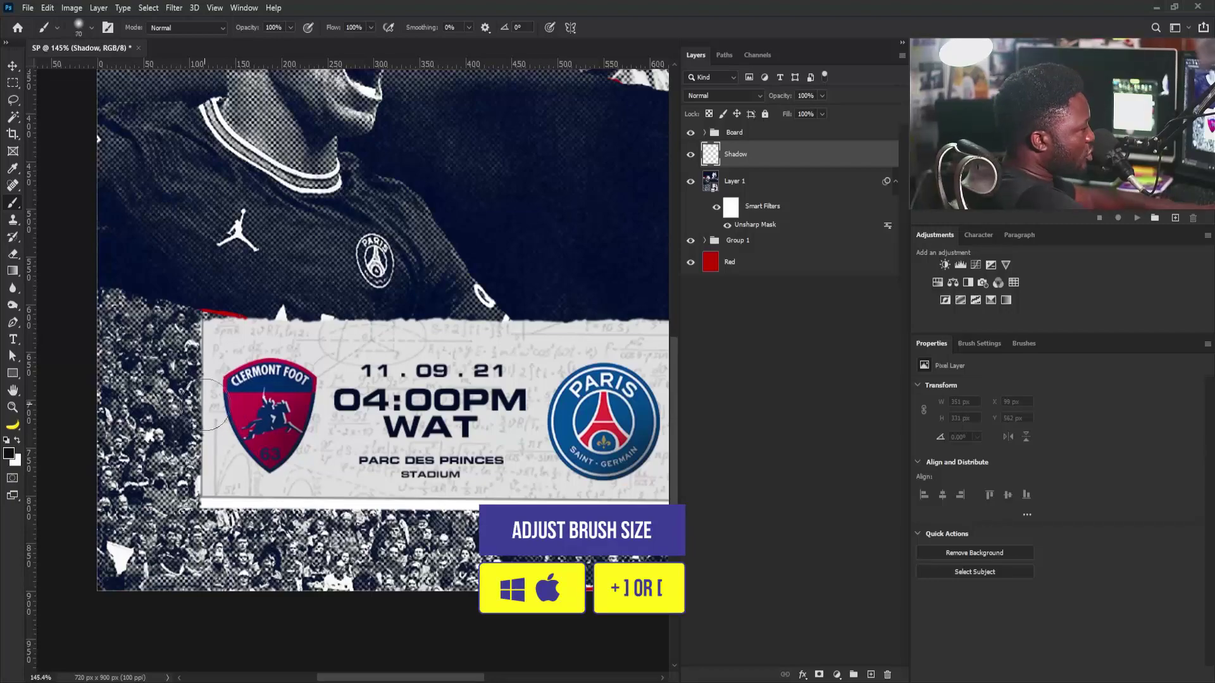
{"action": "mouse_move", "coordinate": [210, 436]}
{"action": "left_mouse_down"}
{"action": "mouse_move", "coordinate": [209, 363]}
{"action": "mouse_move", "coordinate": [213, 437]}
{"action": "left_mouse_up"}
{"action": "left_click_drag", "start_coordinate": [240, 420], "coordinate": [213, 351]}
{"action": "left_click_drag", "start_coordinate": [210, 427], "coordinate": [471, 415]}
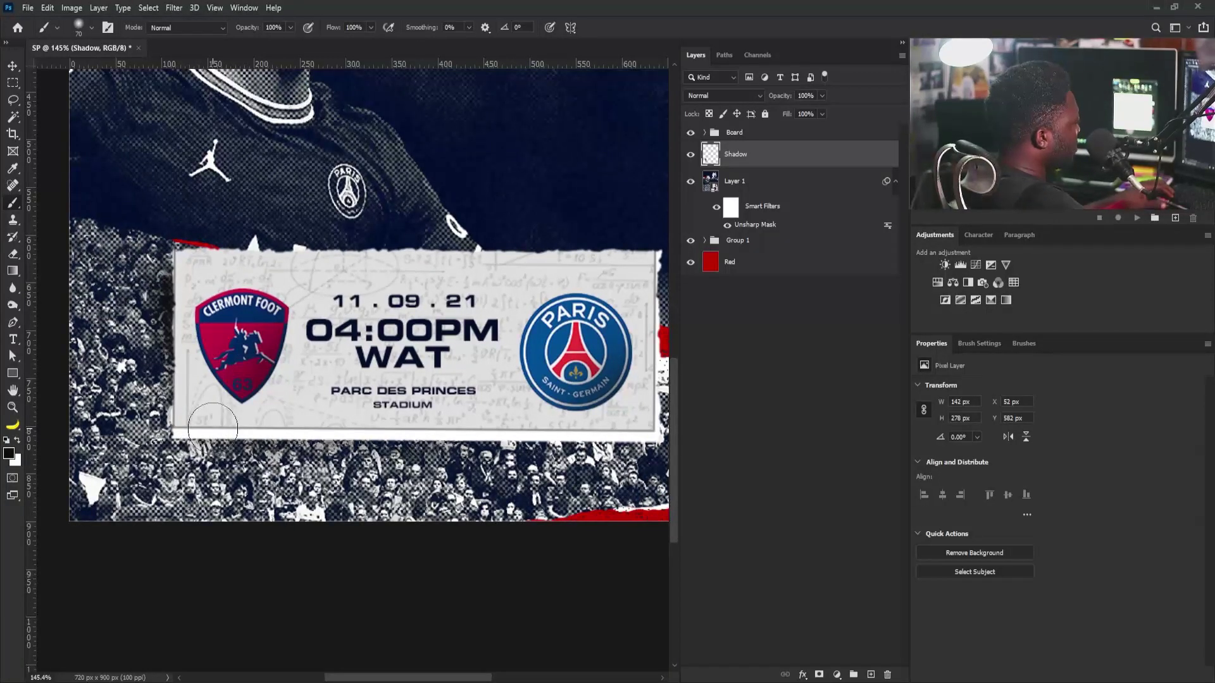
- Continue the soft black shadow along the match board's bottom edge with a 50 px brush
{"action": "key", "text": "bracketright"}
{"action": "key", "text": "bracketright"}
{"action": "key", "text": "bracketleft"}
{"action": "key", "text": "bracketleft"}
{"action": "key", "text": "bracketleft"}
{"action": "key", "text": "bracketleft"}
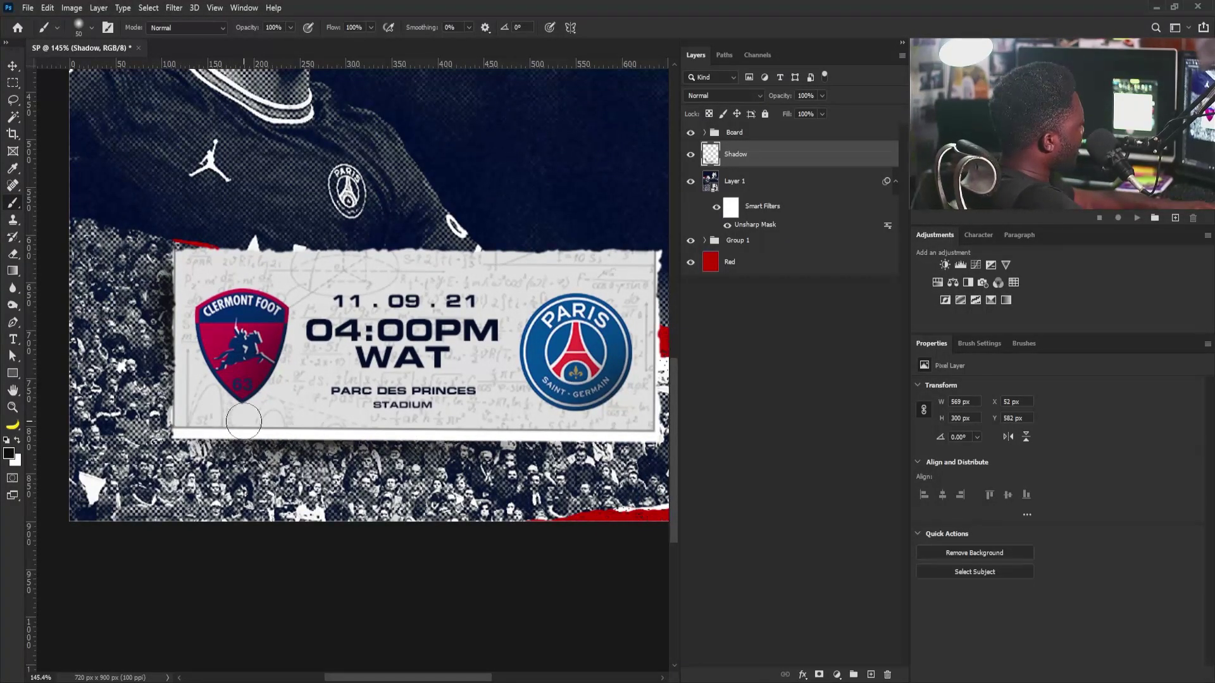
{"action": "left_click_drag", "start_coordinate": [554, 427], "coordinate": [212, 425]}
{"action": "left_click_drag", "start_coordinate": [481, 391], "coordinate": [371, 409]}
{"action": "left_click_drag", "start_coordinate": [493, 450], "coordinate": [378, 447]}
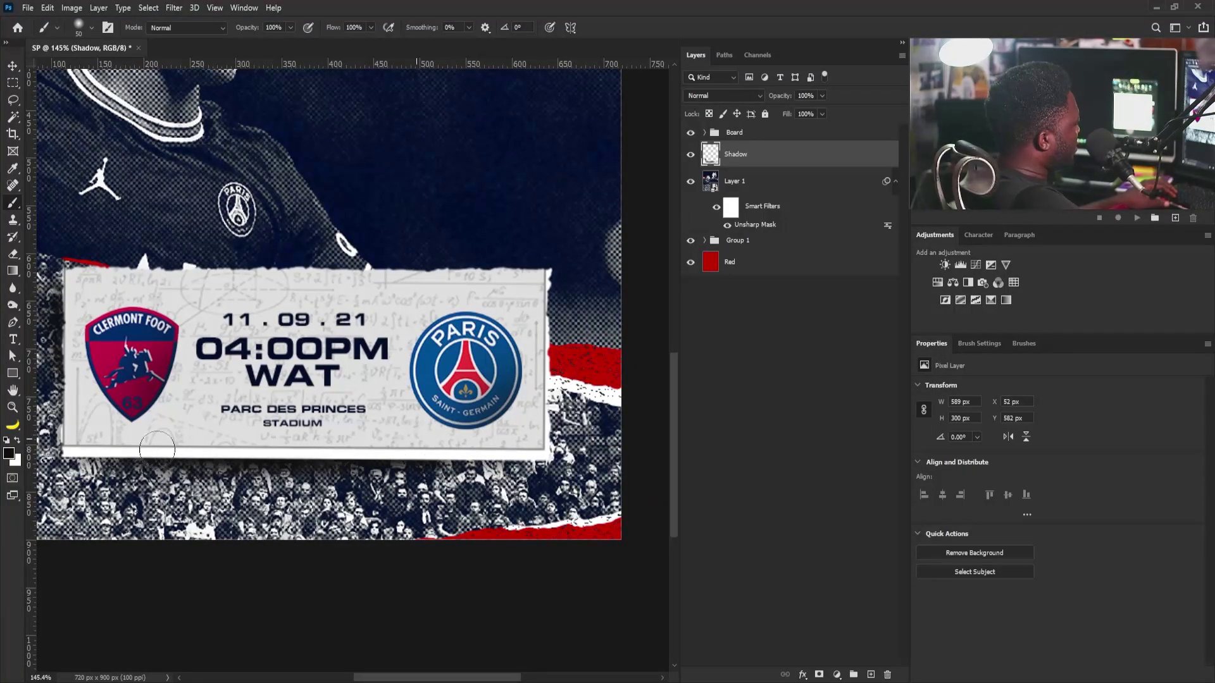
{"action": "key", "text": "ctrl+0"}
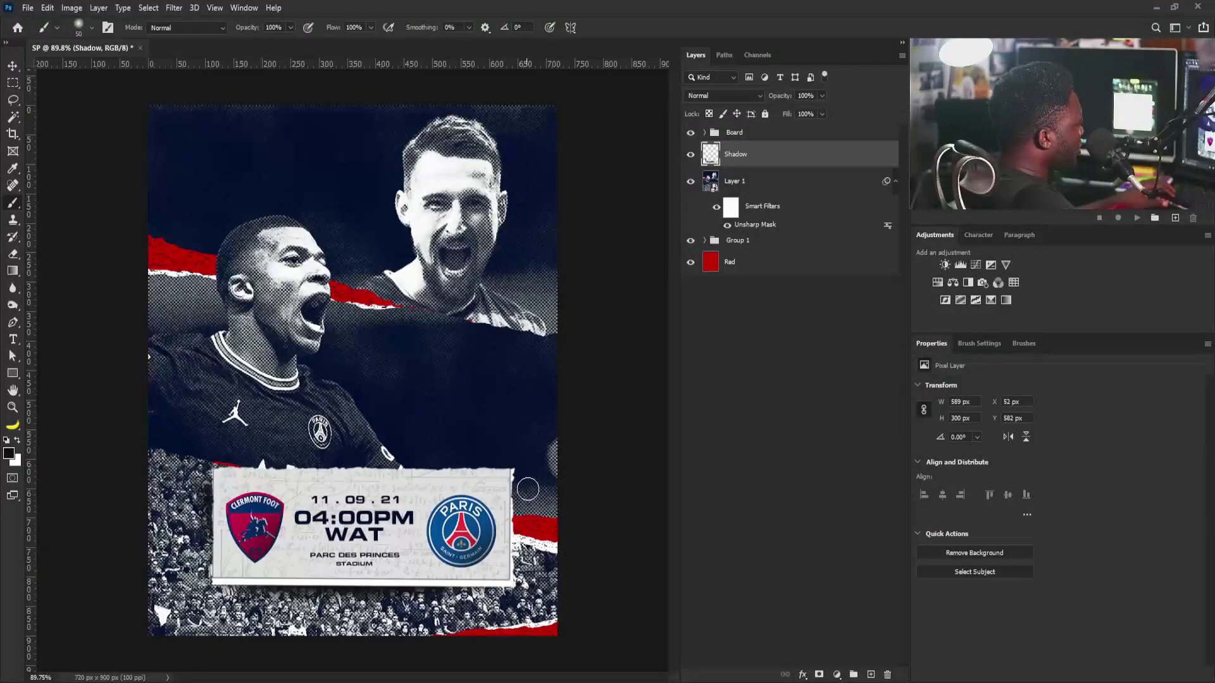
- Rotate the Board group and Shadow layer together about 4.4° counterclockwise and shift them slightly to the right
{"action": "key", "text": "v"}
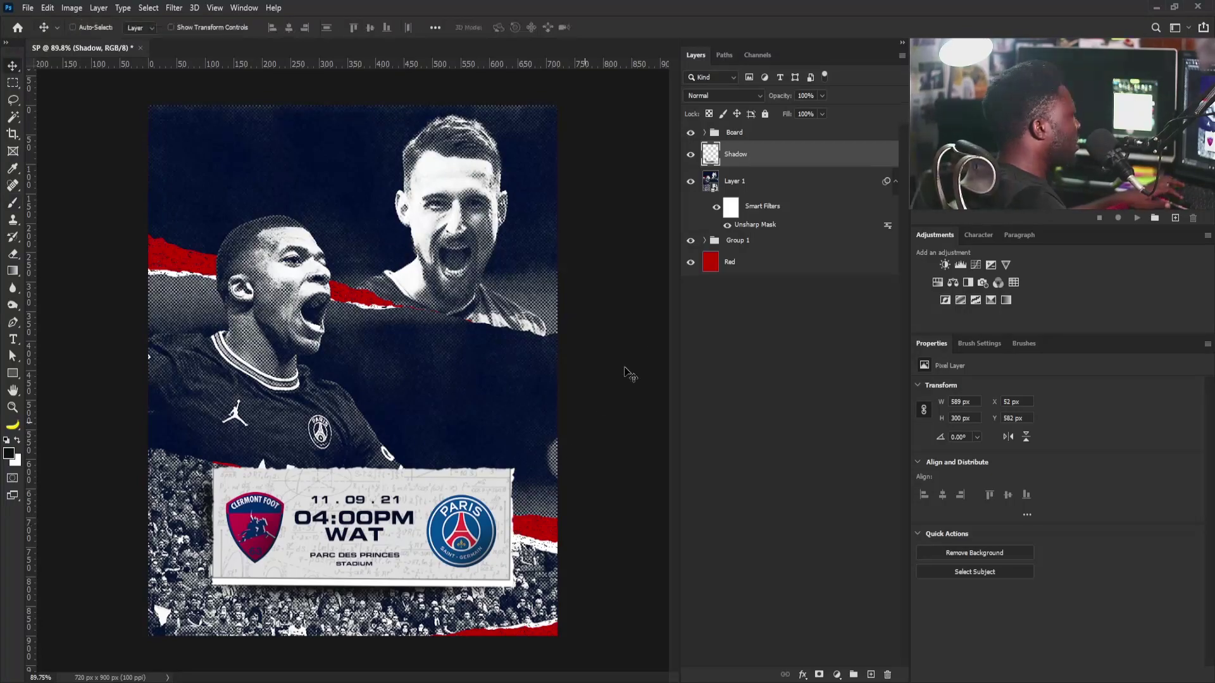
{"action": "left_click", "coordinate": [747, 134], "text": "shift"}
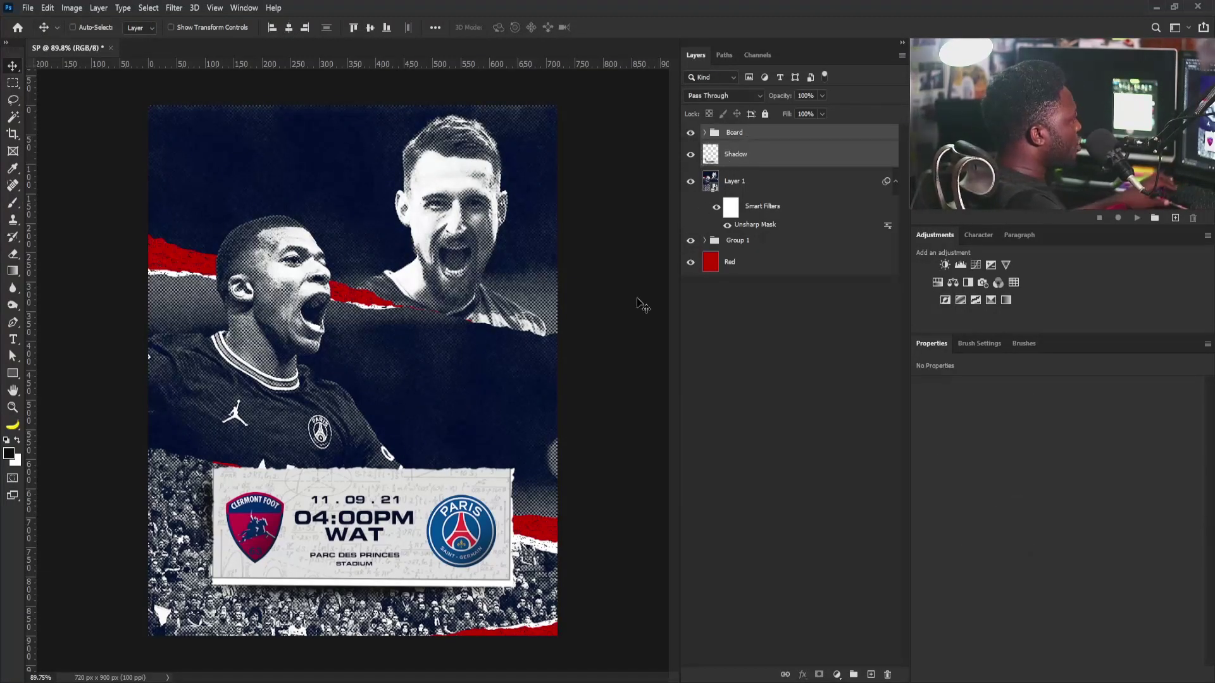
{"action": "key", "text": "ctrl+t"}
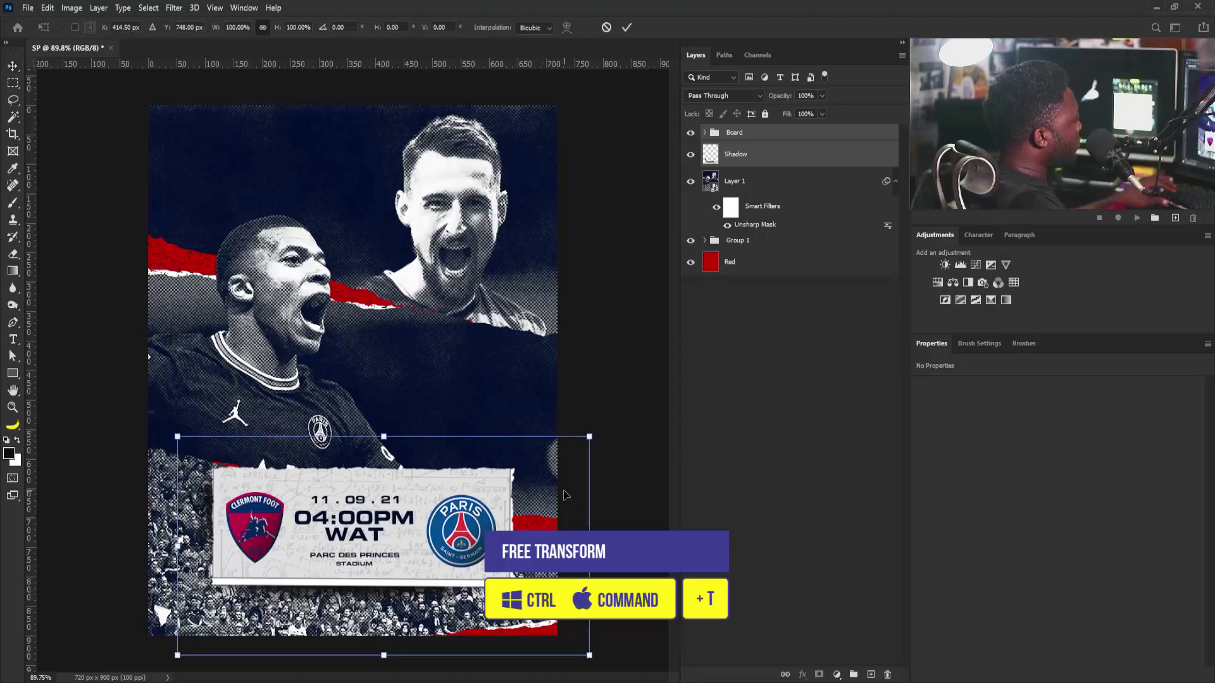
{"action": "mouse_move", "coordinate": [622, 403]}
{"action": "left_mouse_down"}
{"action": "mouse_move", "coordinate": [613, 388]}
{"action": "mouse_move", "coordinate": [628, 398]}
{"action": "left_mouse_up"}
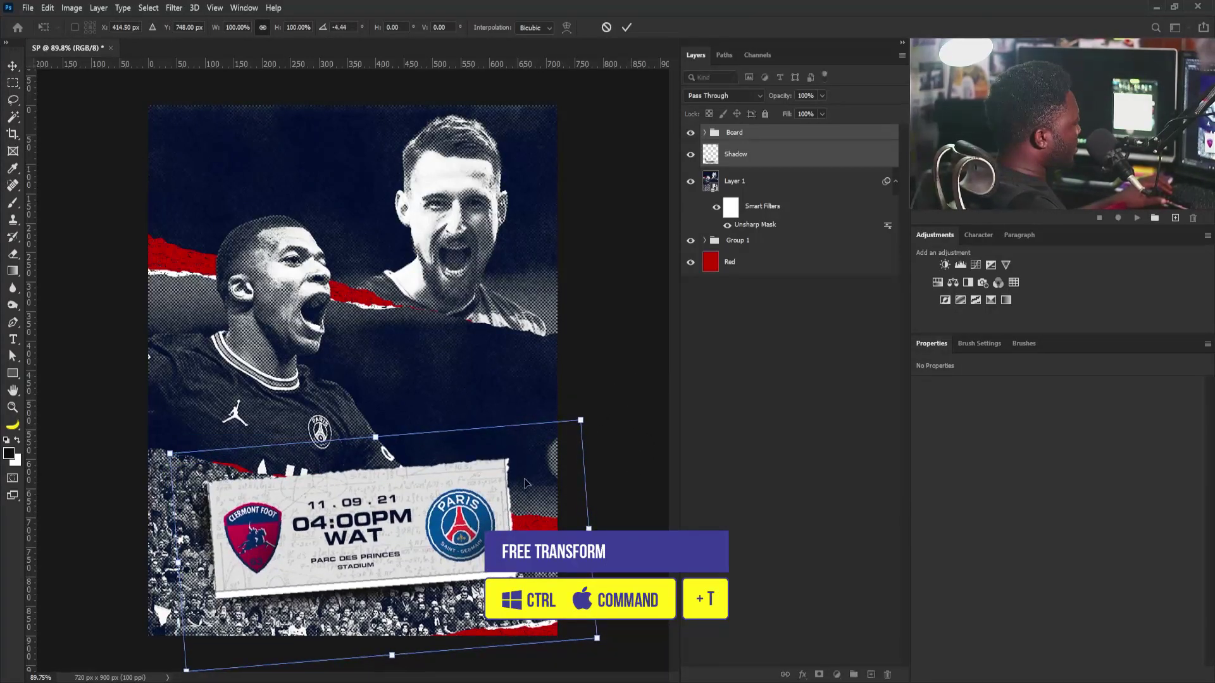
{"action": "key", "text": "Escape"}
{"action": "left_click_drag", "start_coordinate": [466, 539], "coordinate": [476, 542]}
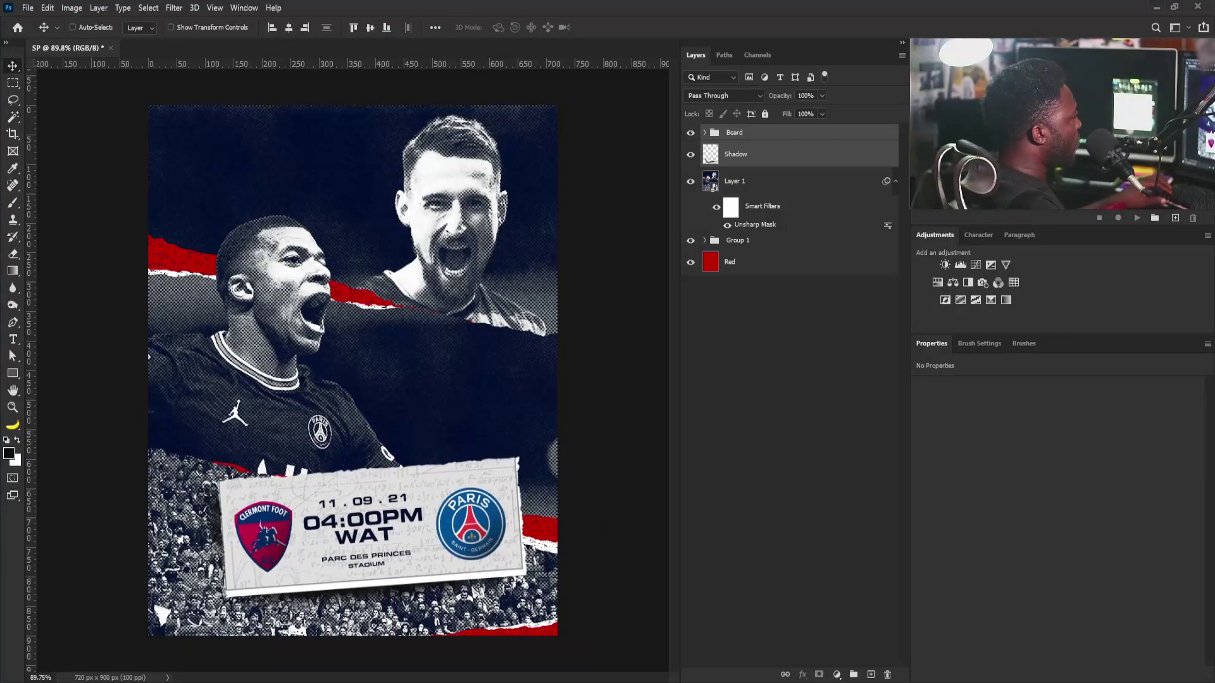